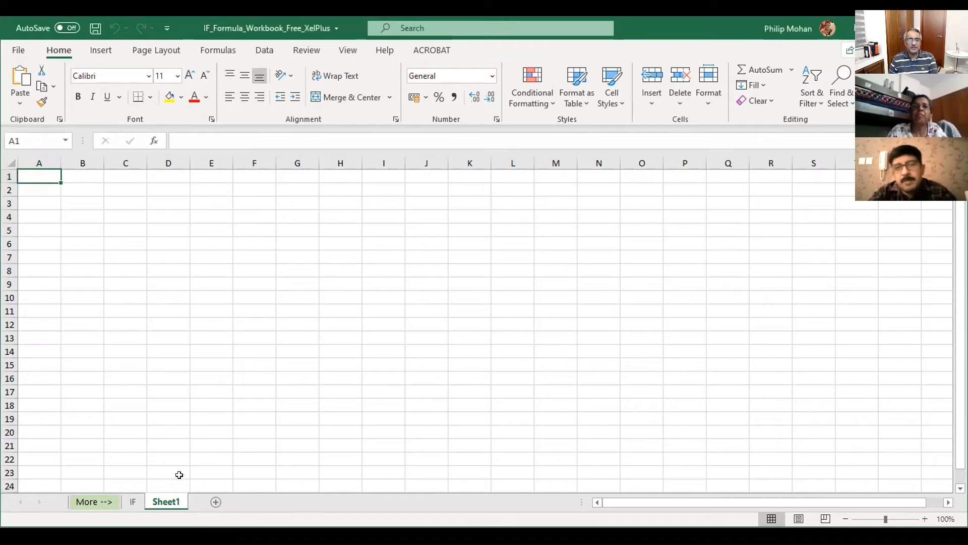
# - Enter the headers "Date" in B3 and "No of Days in the Month" in C3
pyautogui.click(78, 204)
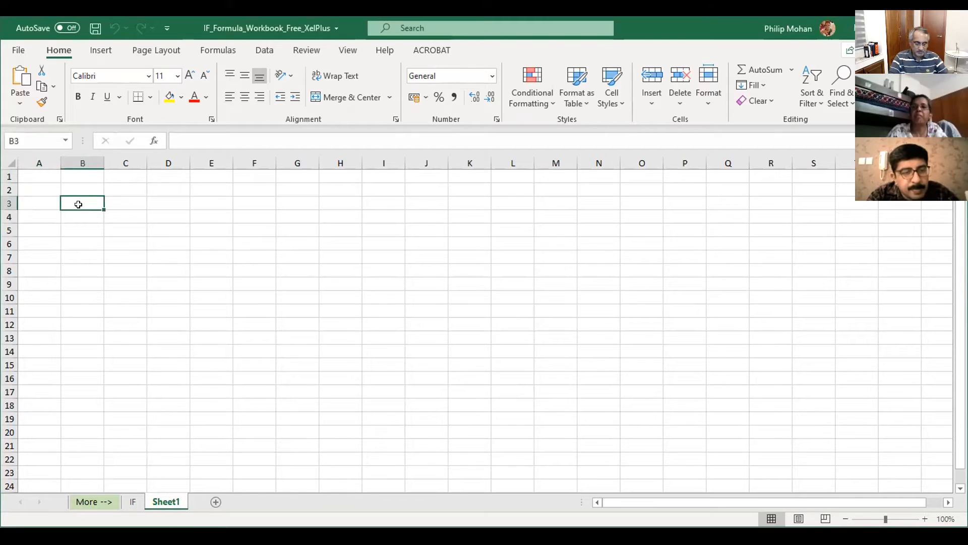
pyautogui.write('Data')
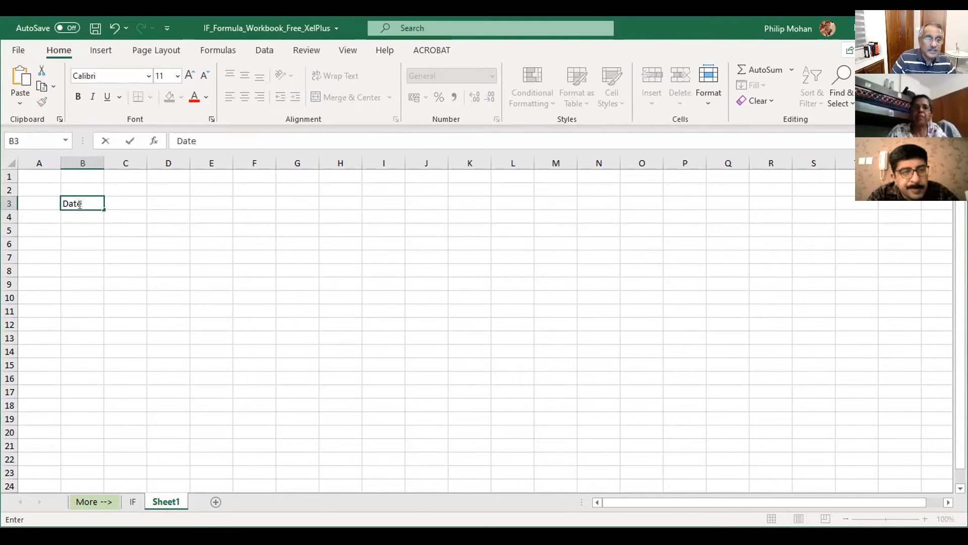
pyautogui.press('Tab')
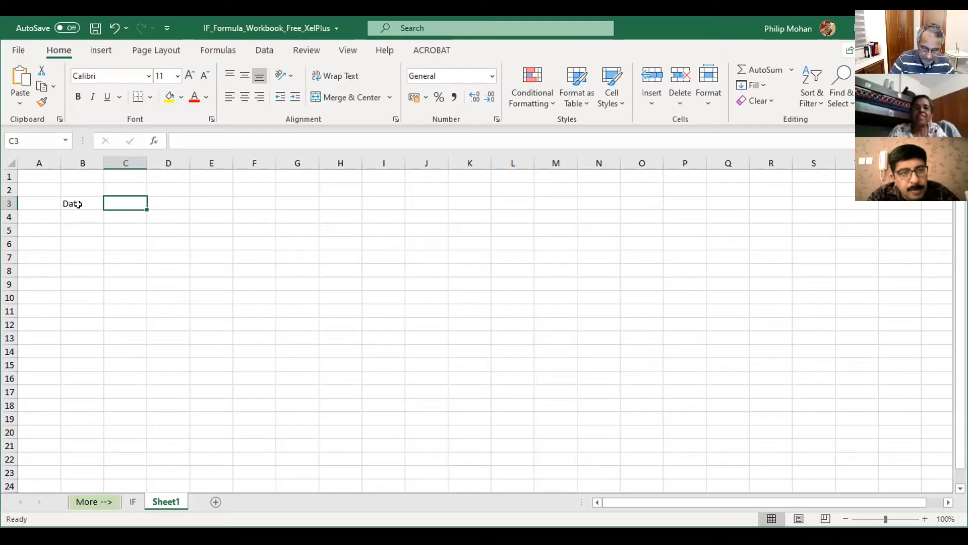
pyautogui.write('No of ')
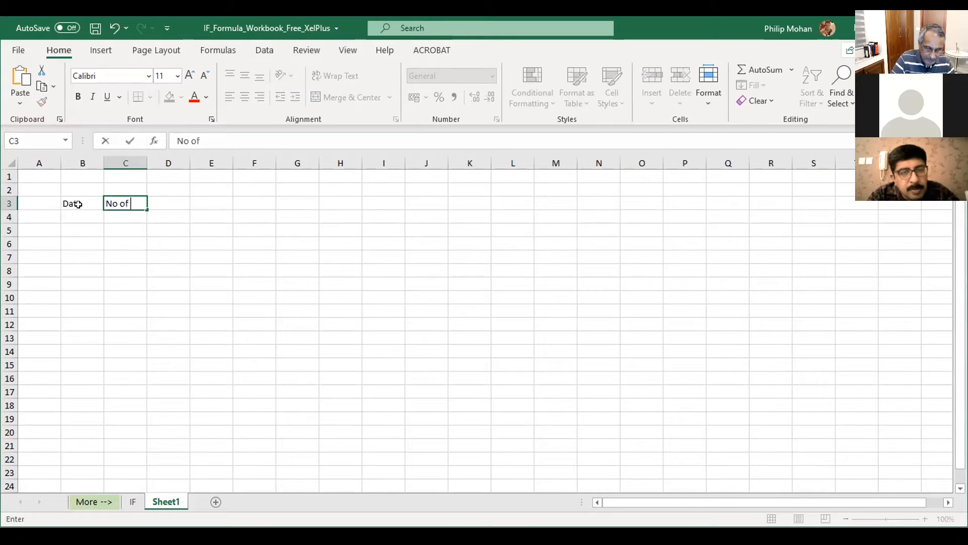
pyautogui.write('Days in the ')
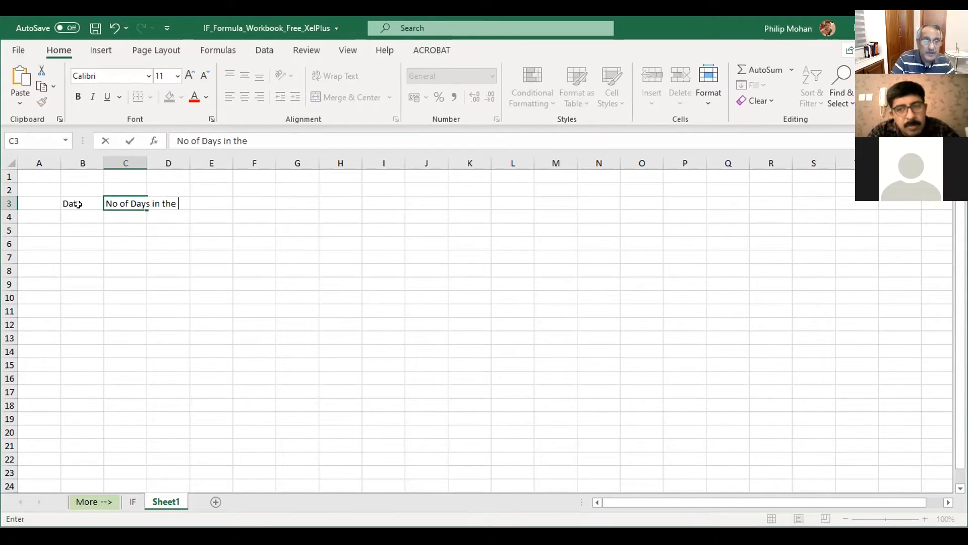
pyautogui.write('Month')
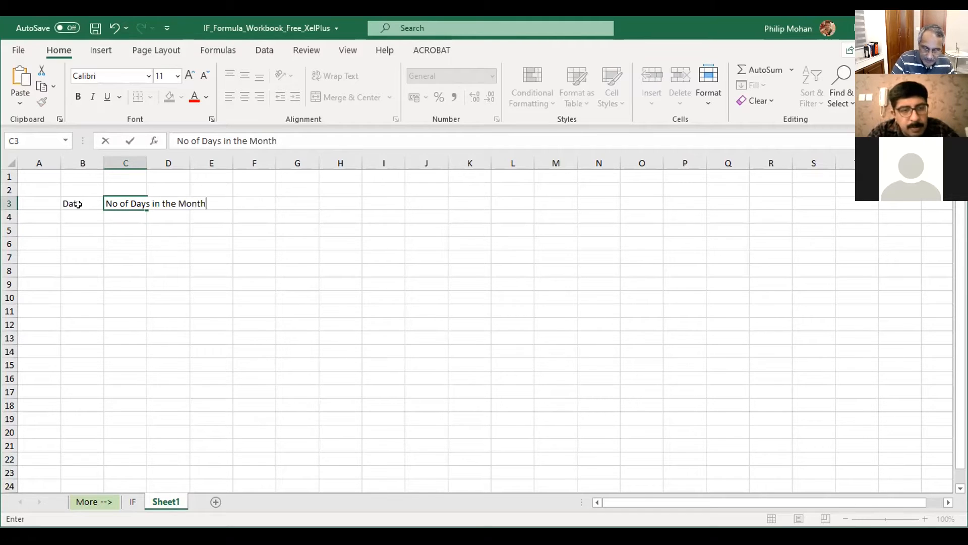
pyautogui.press('Return')
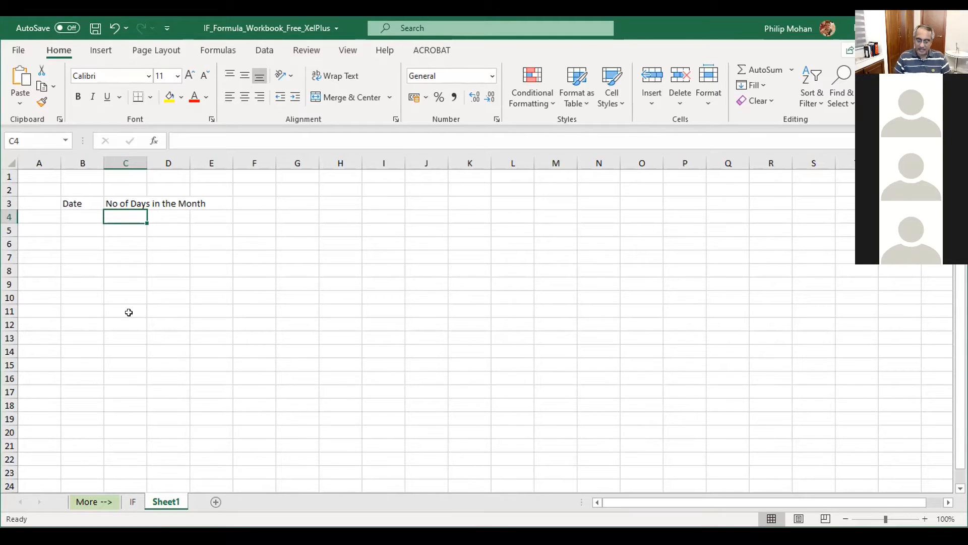
# - Try to enter the formula =day(eomonth(B4),0) in C4 under the days-in-month header
pyautogui.write('=')
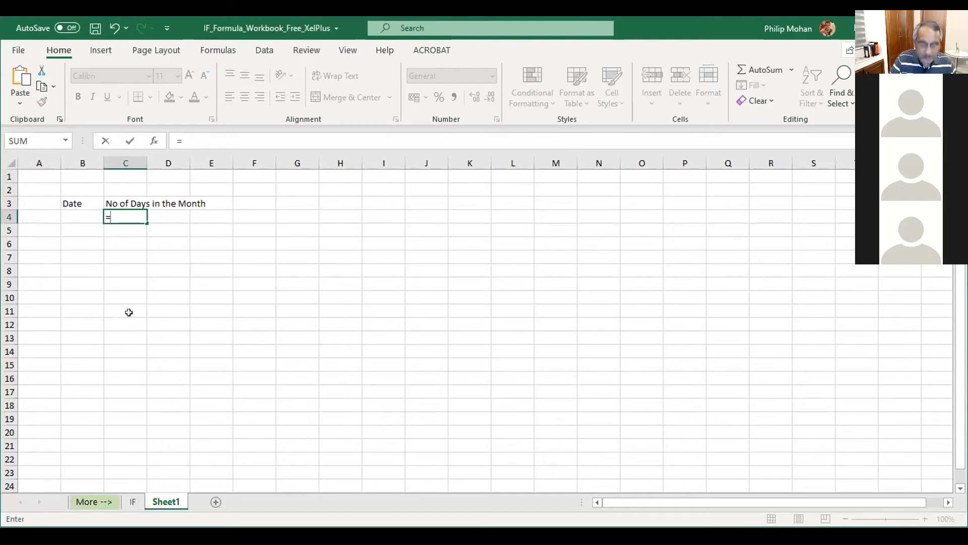
pyautogui.write('day(eom(')
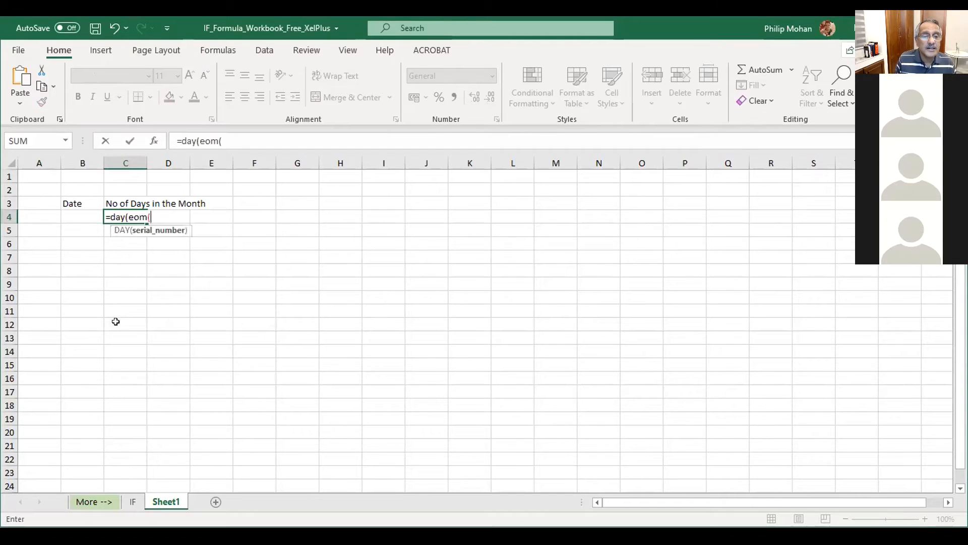
pyautogui.click(71, 217)
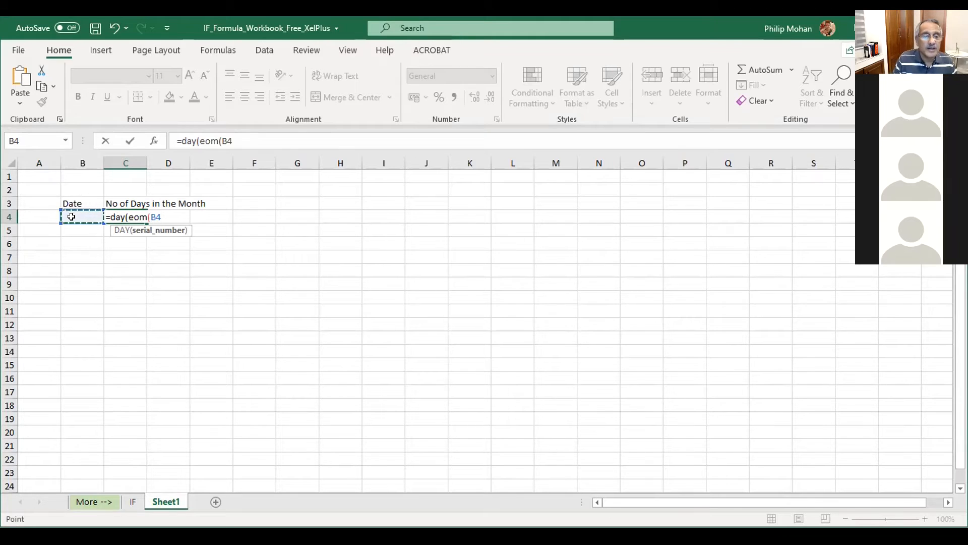
pyautogui.click(142, 216)
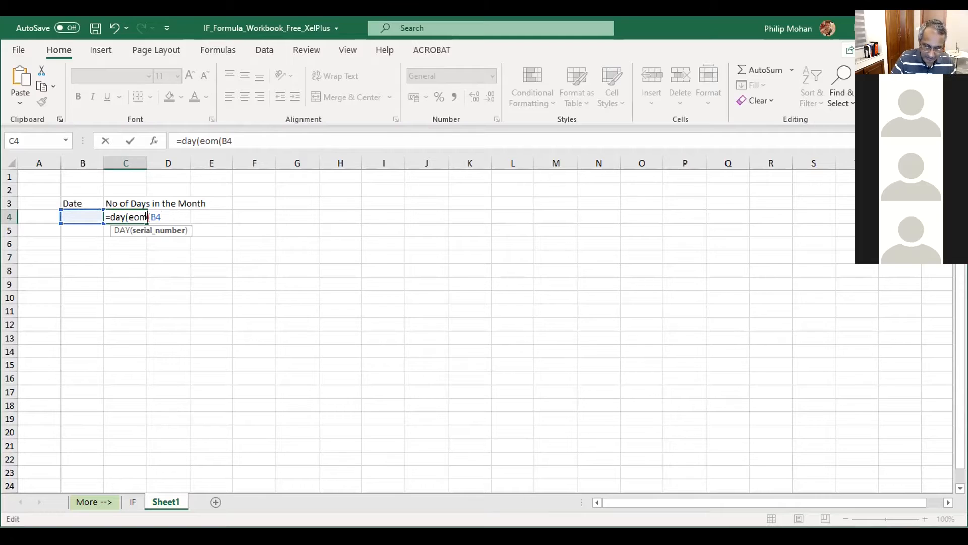
pyautogui.write('onth')
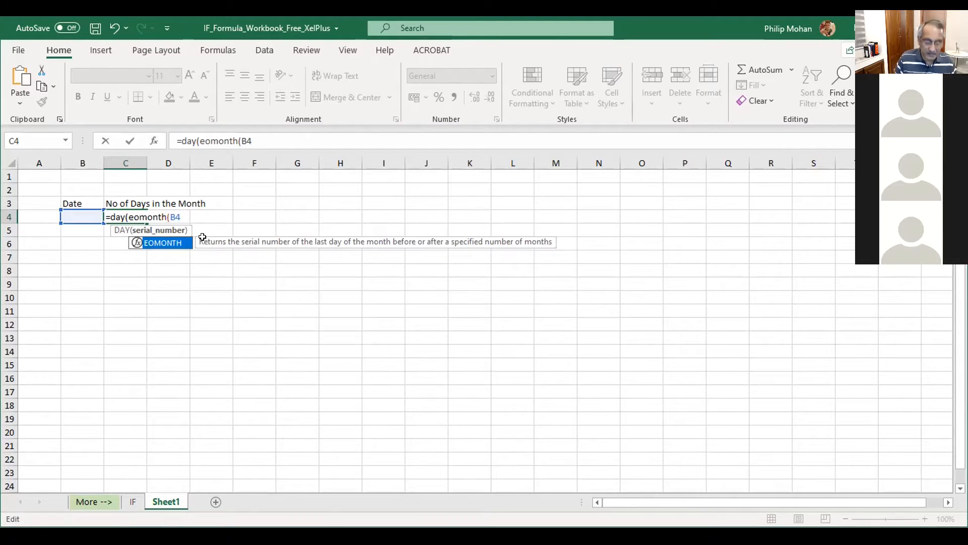
pyautogui.press('End')
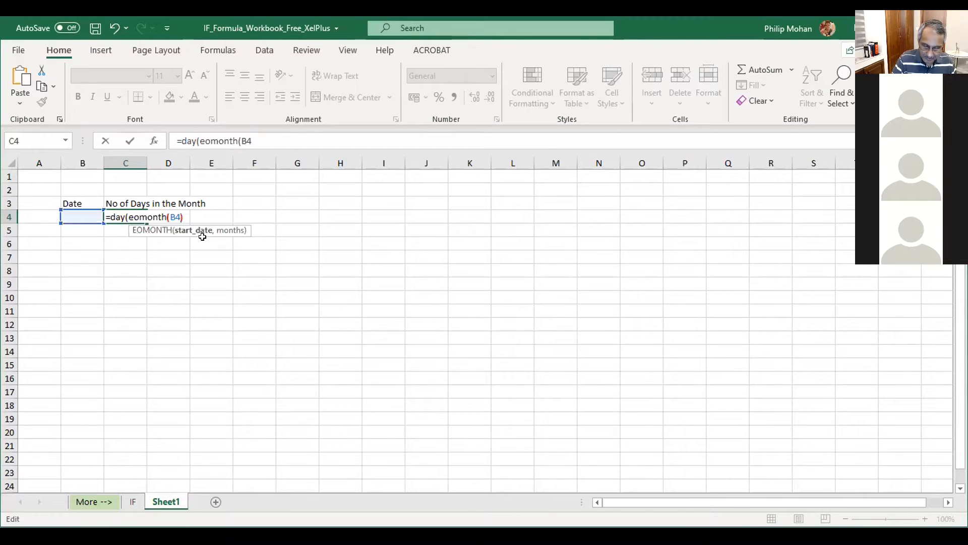
pyautogui.write('),0)')
pyautogui.press('Return')
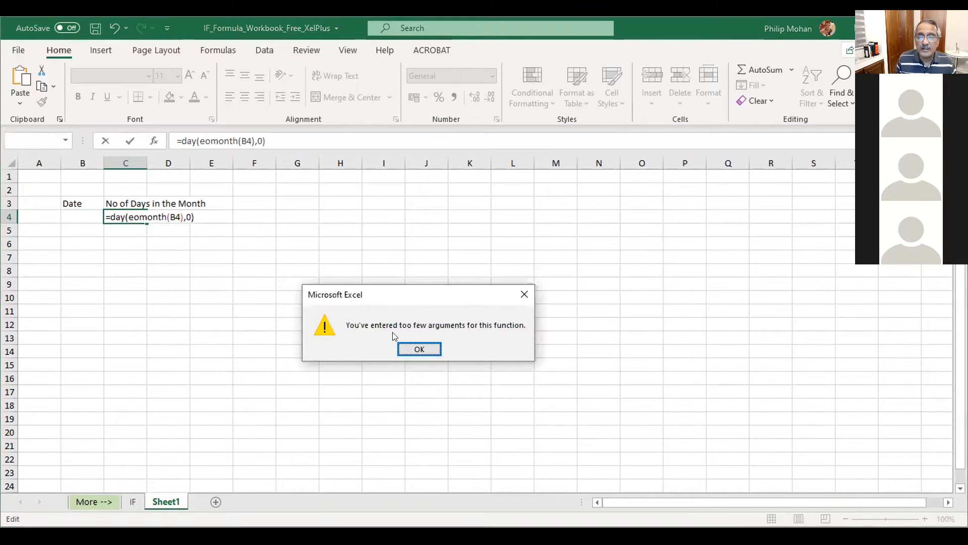
pyautogui.click(419, 348)
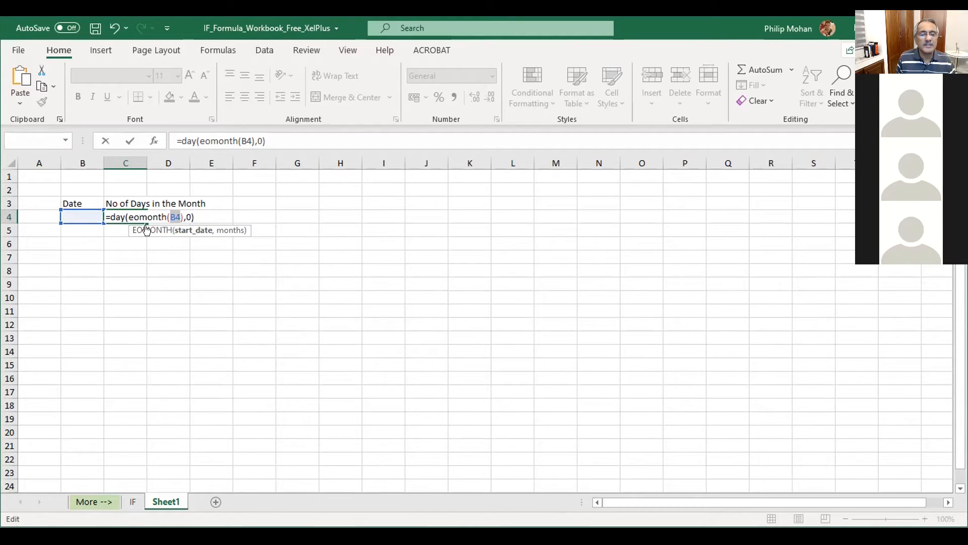
# - Correct the C4 formula to =day(eomonth(B4,0)) so the 0 is EOMONTH's months argument
pyautogui.click(173, 216)
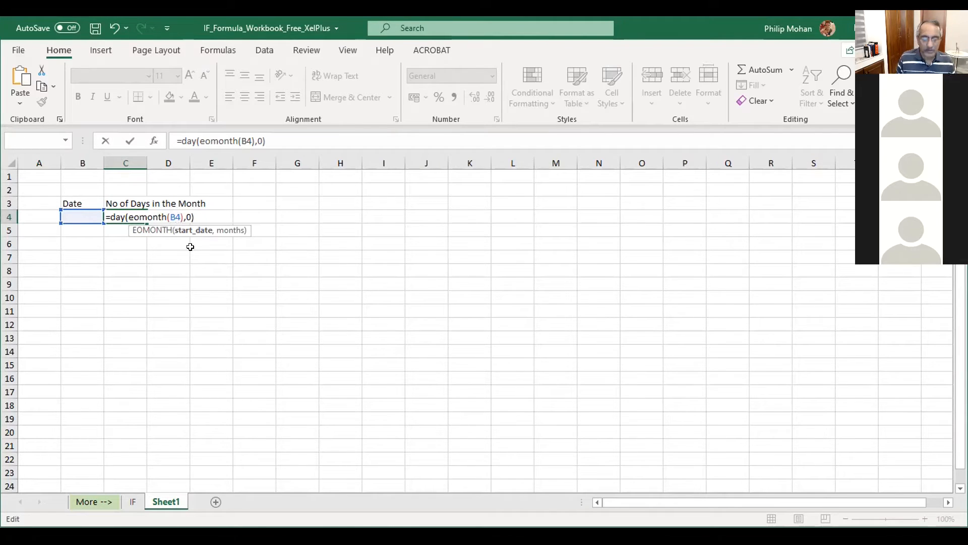
pyautogui.press('Right')
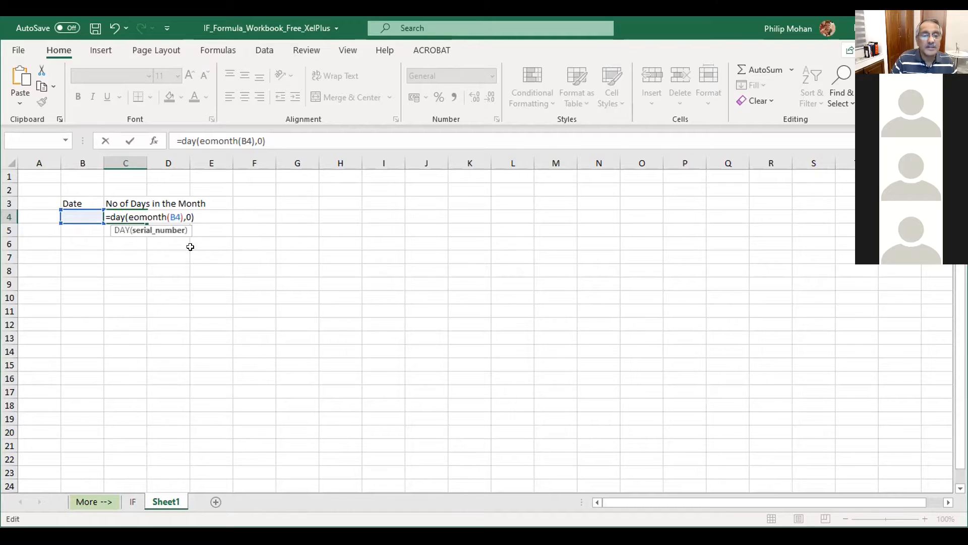
pyautogui.press('Left')
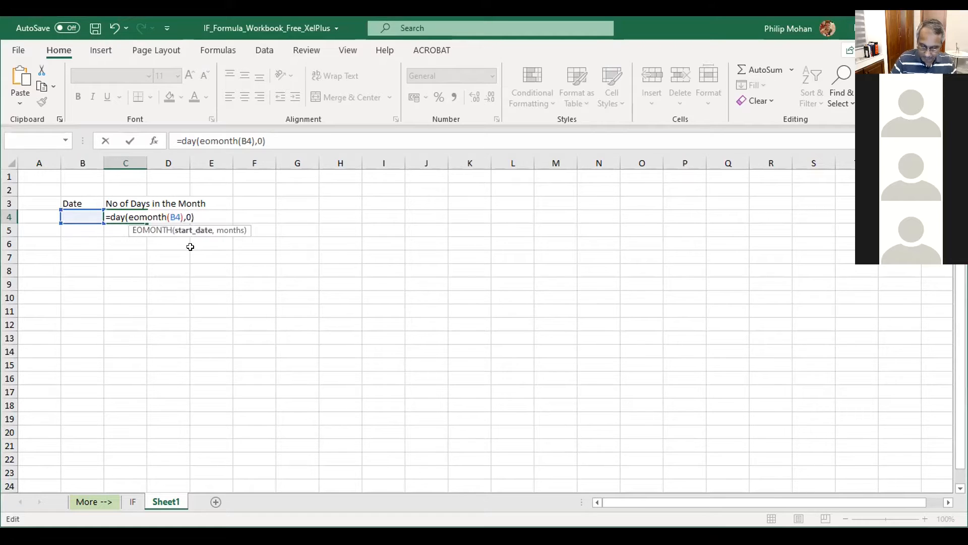
pyautogui.write(',0')
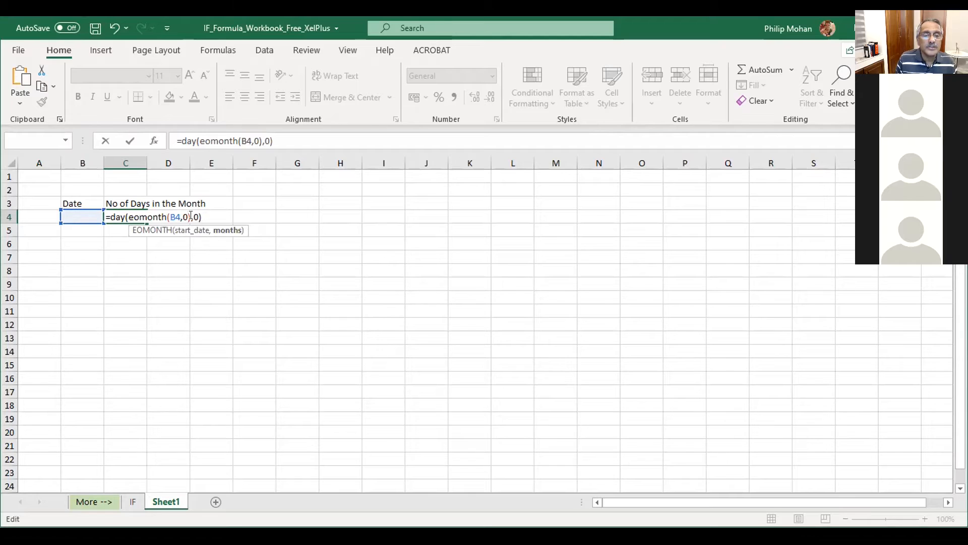
pyautogui.press('Right')
pyautogui.press('Delete')
pyautogui.press('Delete')
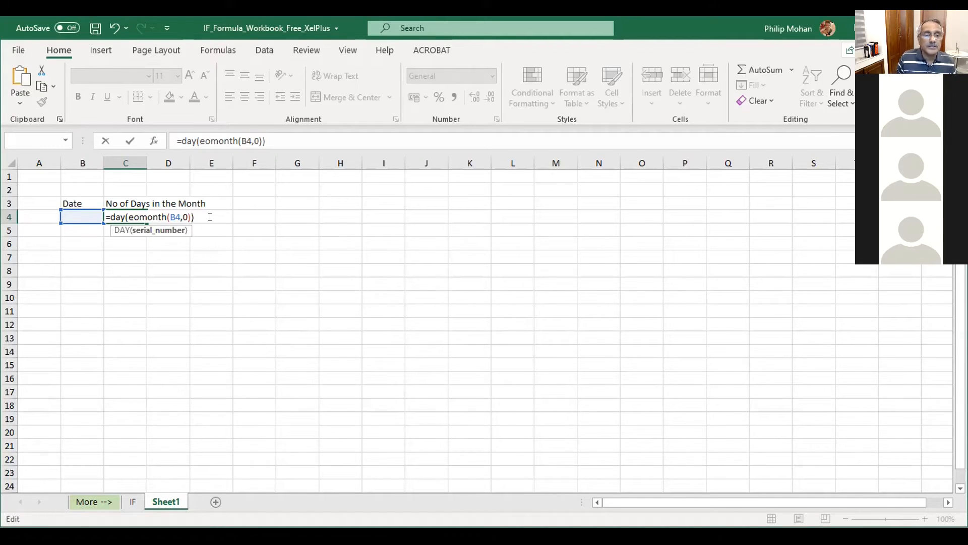
pyautogui.press('Return')
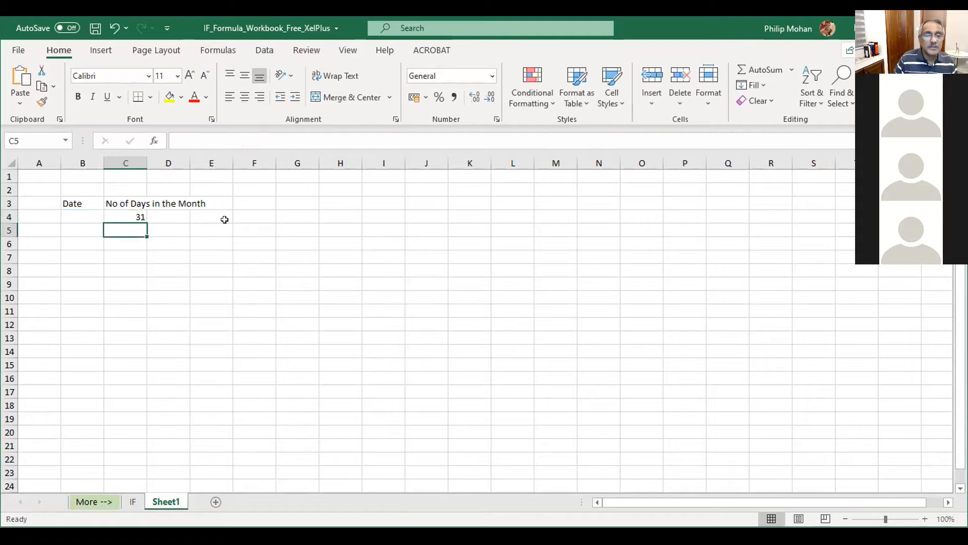
# - Enter the date 13-04-2021 in B4 to test the days-in-month formula
pyautogui.click(71, 218)
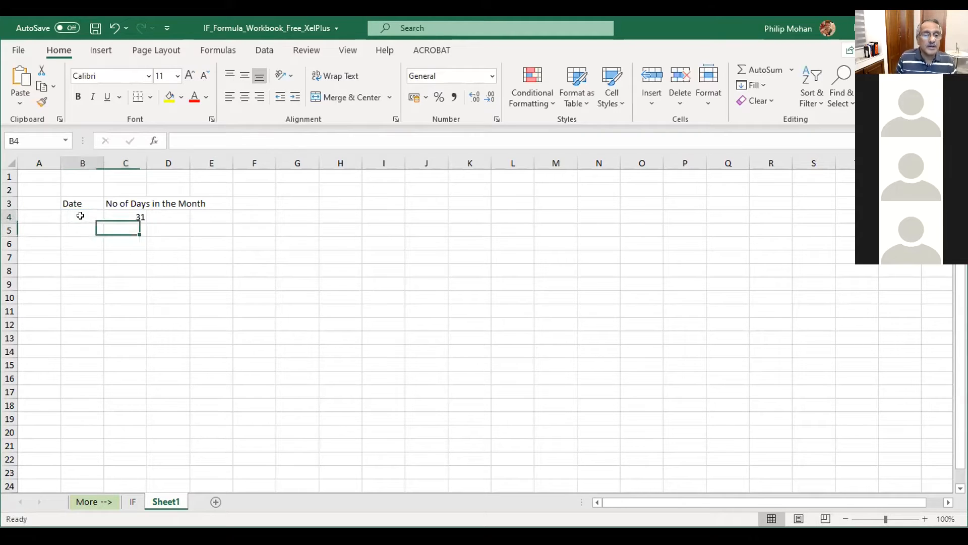
pyautogui.click(124, 216)
pyautogui.click(74, 214)
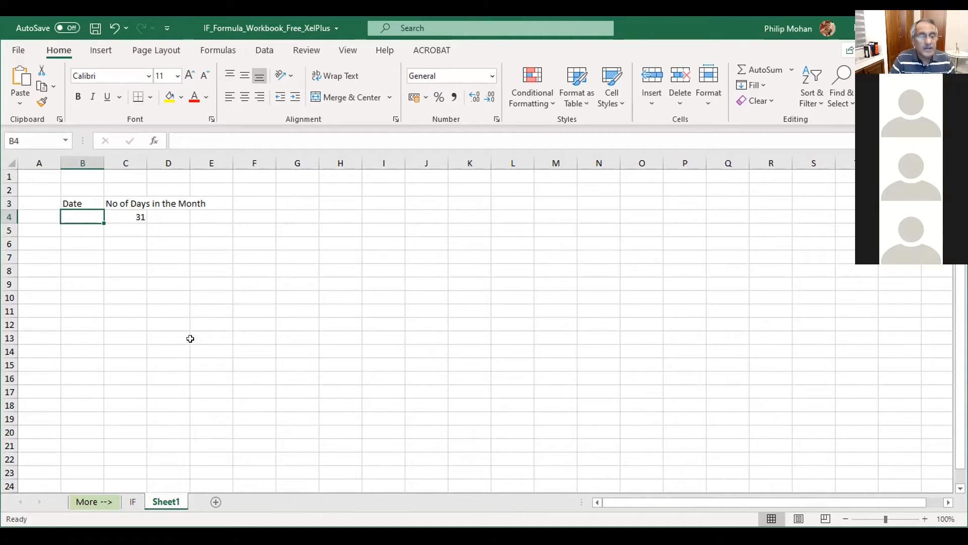
pyautogui.write('13')
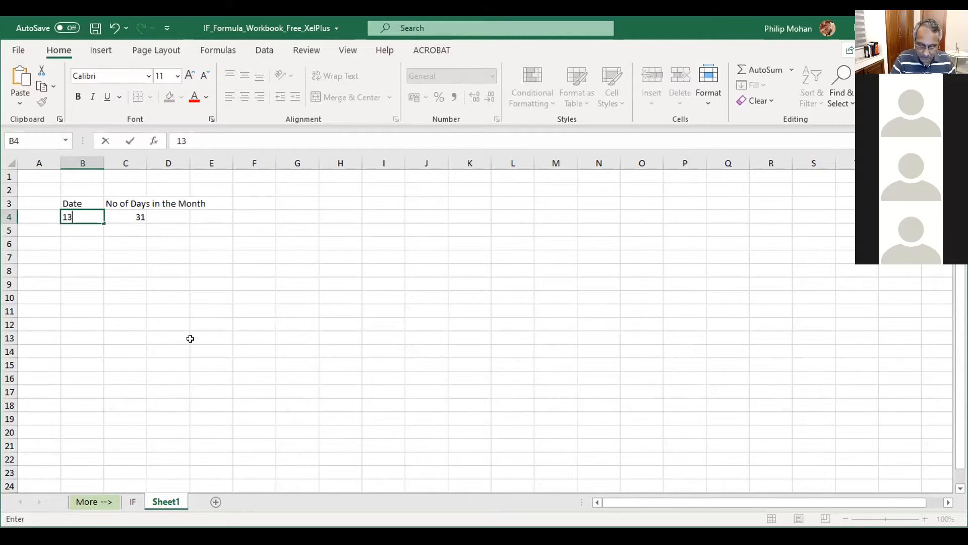
pyautogui.write('-')
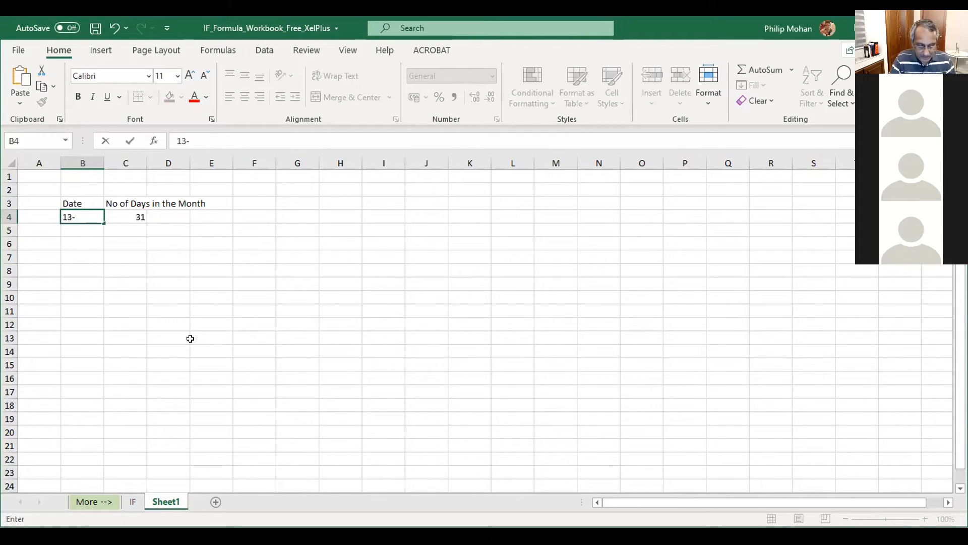
pyautogui.write('04-2')
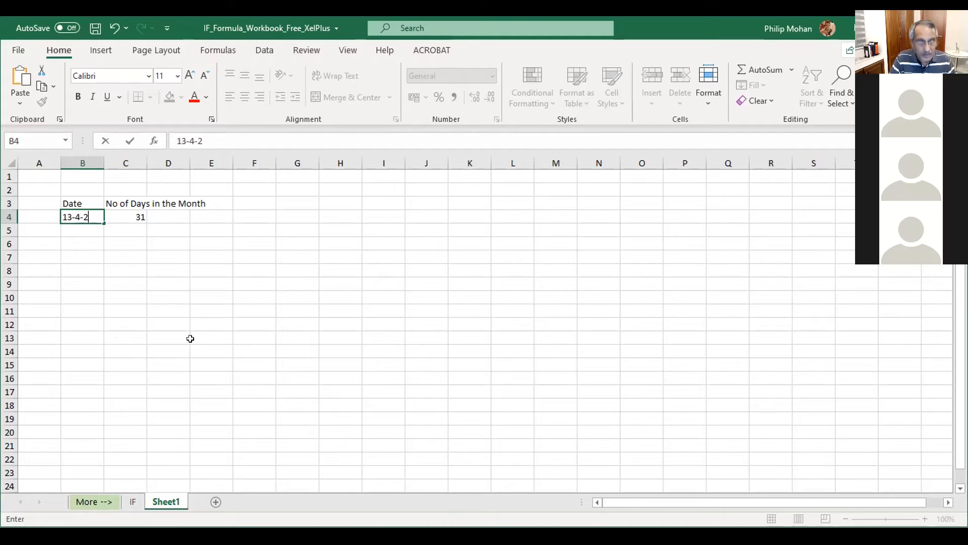
pyautogui.write('021')
pyautogui.press('Return')
pyautogui.scroll(-1, 190, 337)
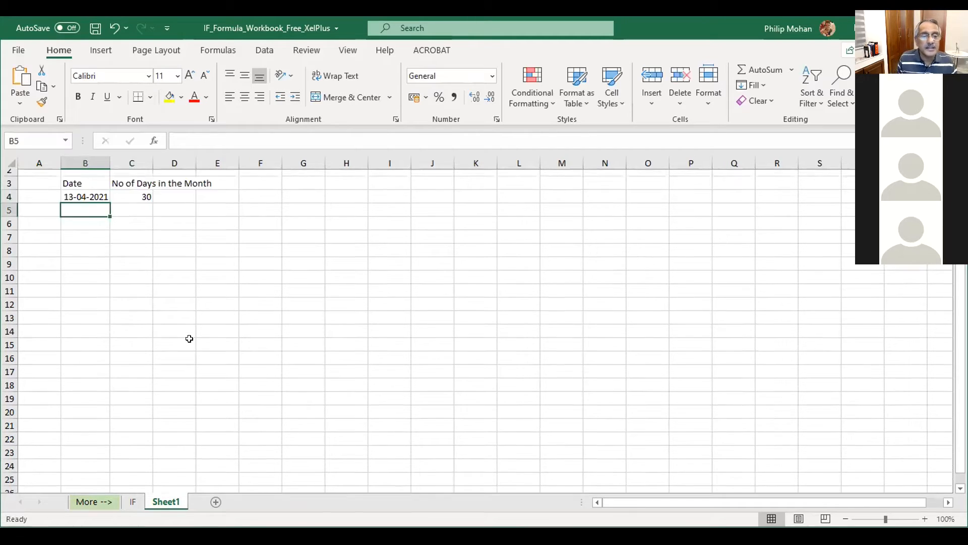
# - Replace the date in B4 with 2-2-21 to test the formula on a February date
pyautogui.scroll(1, 145, 318)
pyautogui.click(81, 216)
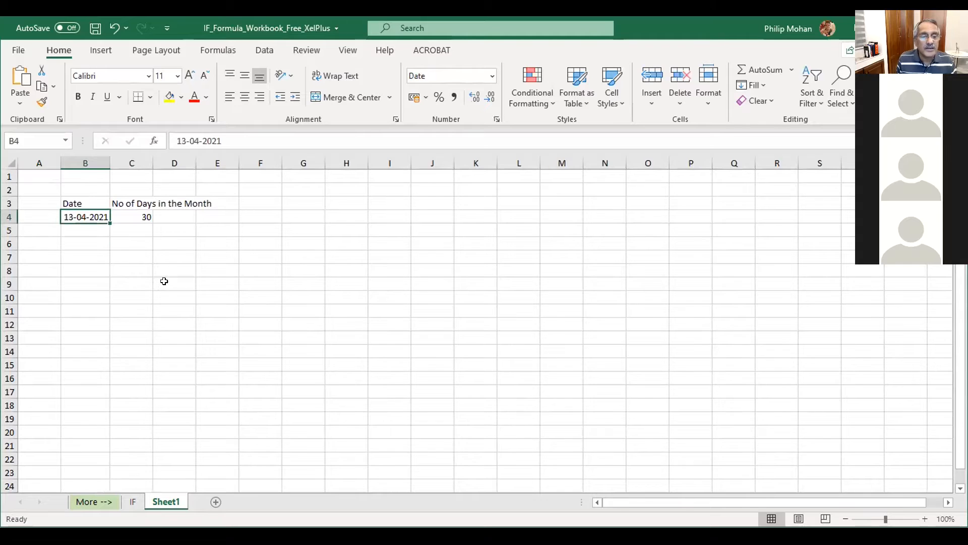
pyautogui.write('2-')
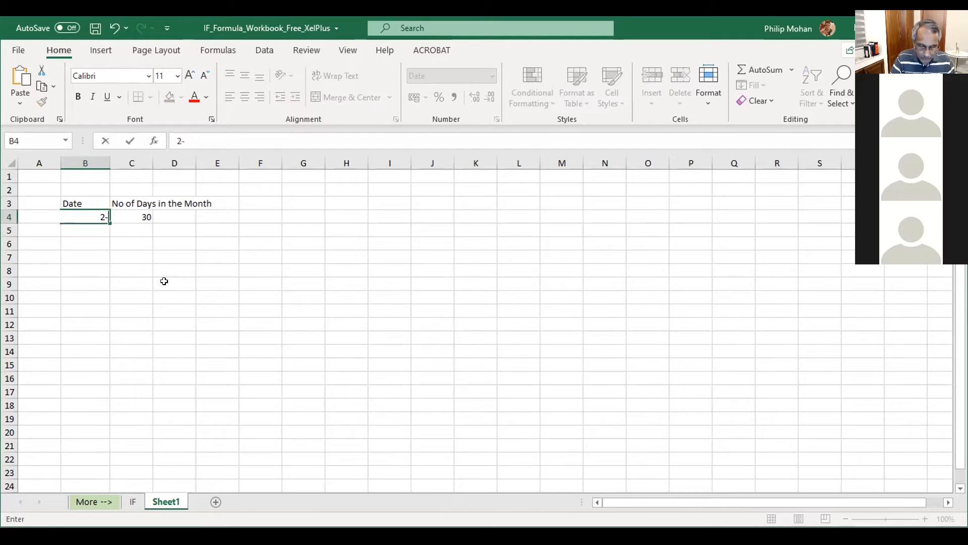
pyautogui.write('2-21')
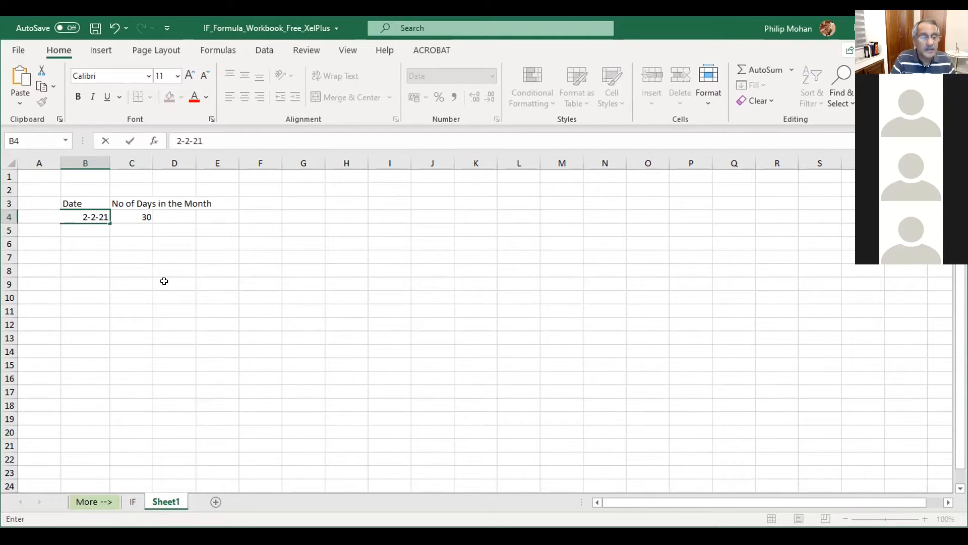
pyautogui.press('Return')
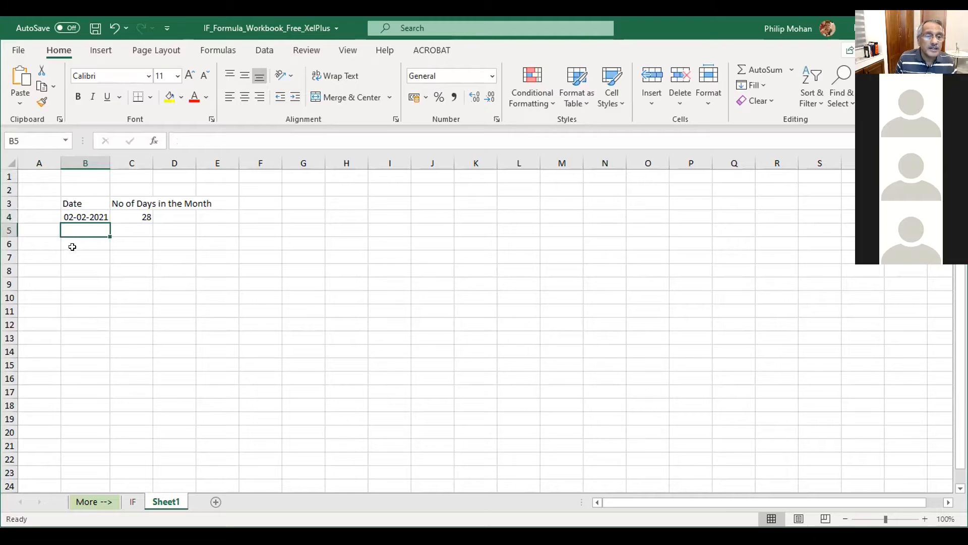
pyautogui.click(93, 216)
pyautogui.write('2-220')
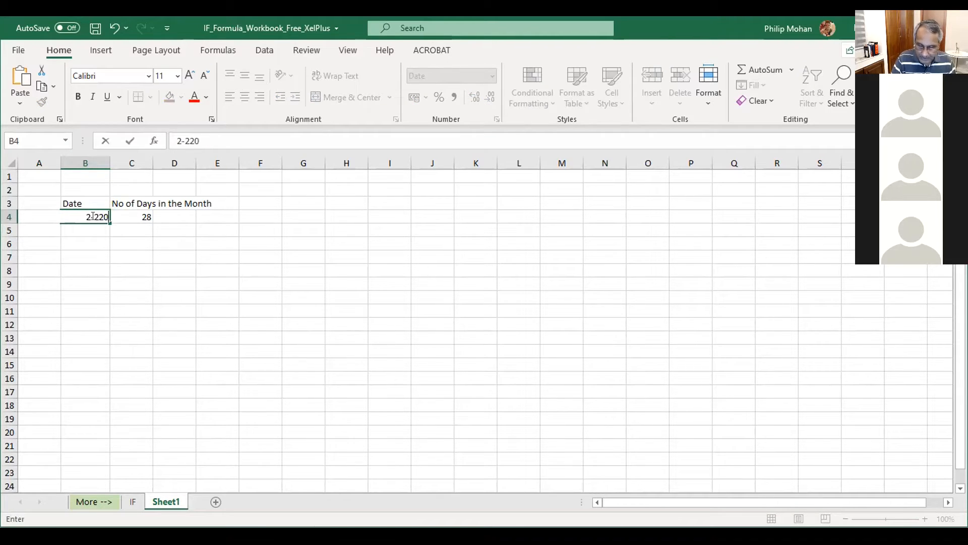
pyautogui.press('Return')
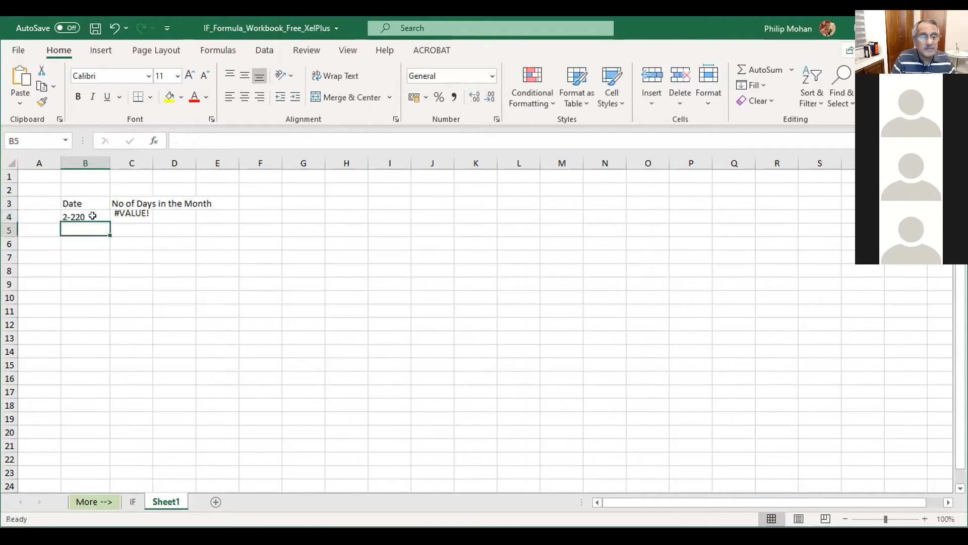
# - Replace the mistyped date in B4 with 2-2-20 to test the days-in-month formula in C4 on a leap year
pyautogui.click(81, 212)
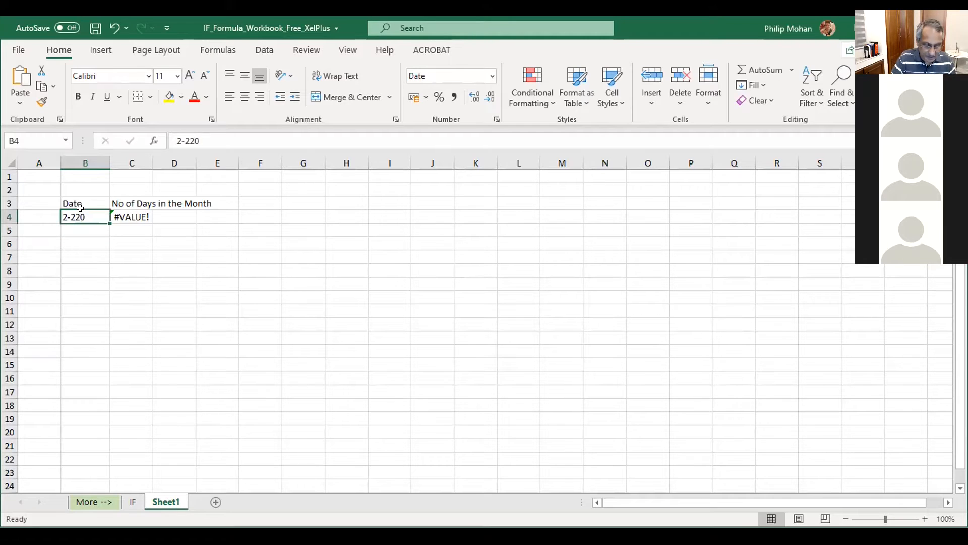
pyautogui.write('2-2-20')
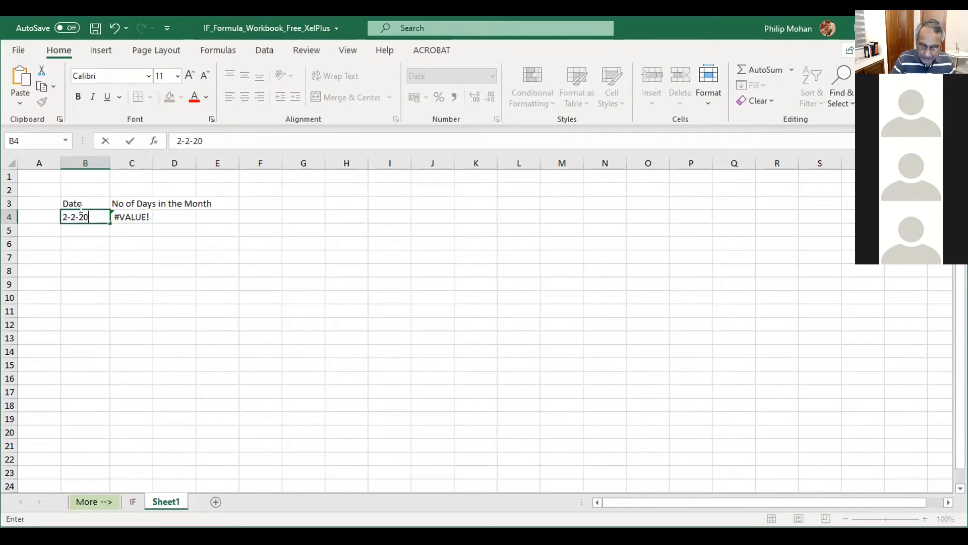
pyautogui.press('Return')
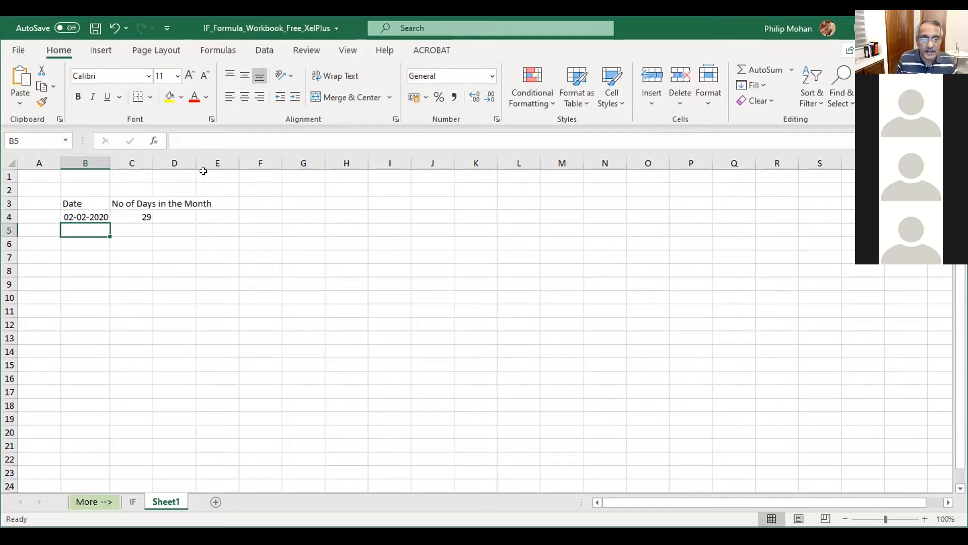
pyautogui.click(126, 214)
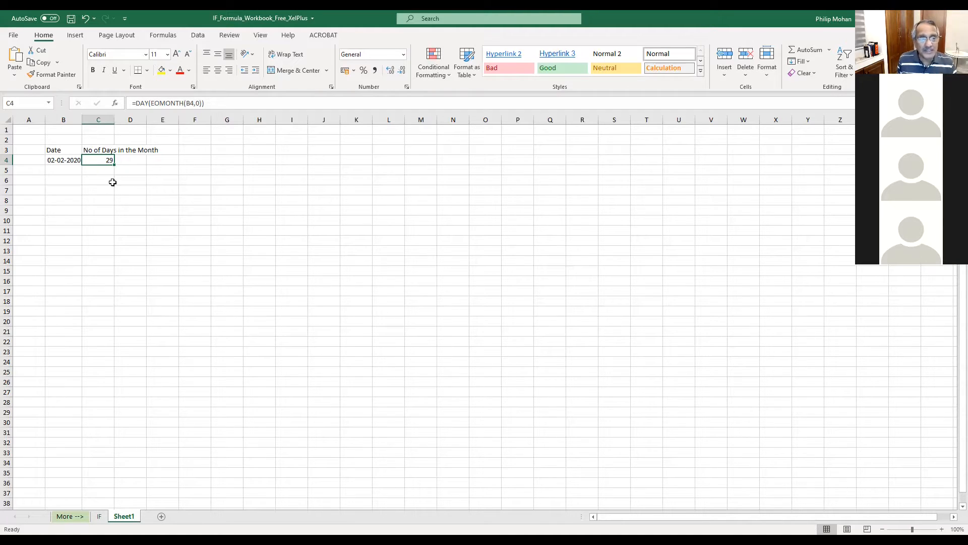
# - Try to enter the formula =eomonth(B4,o) in D4, next to the days-in-month result
pyautogui.click(137, 162)
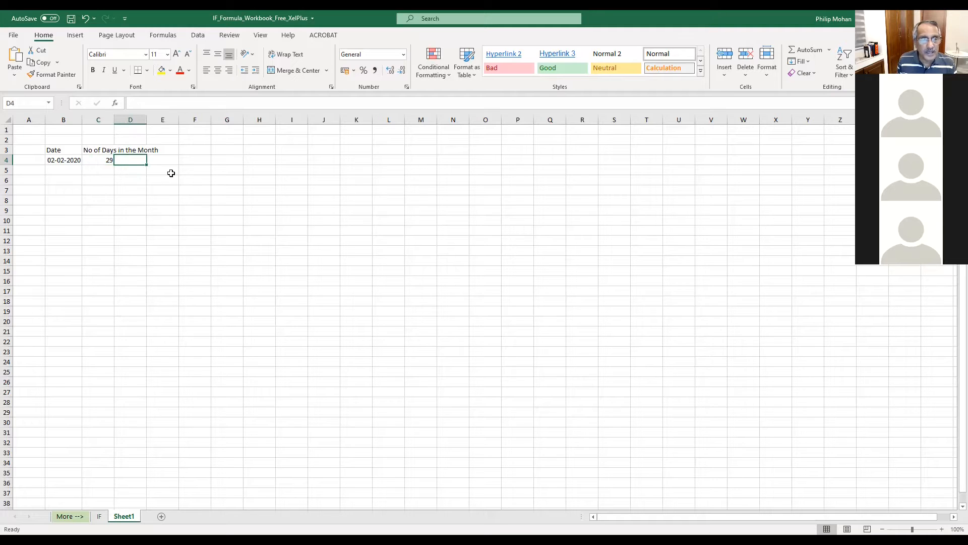
pyautogui.write('=')
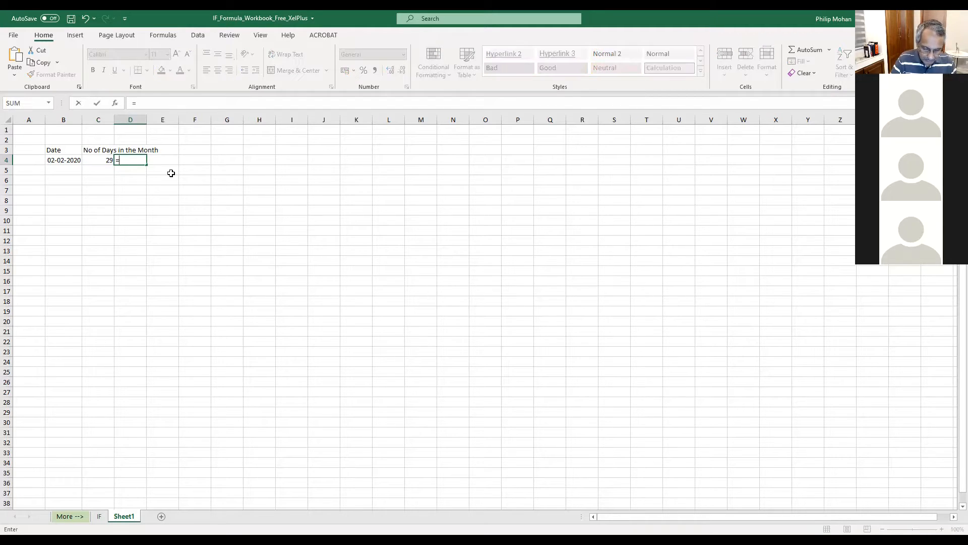
pyautogui.write('eomo')
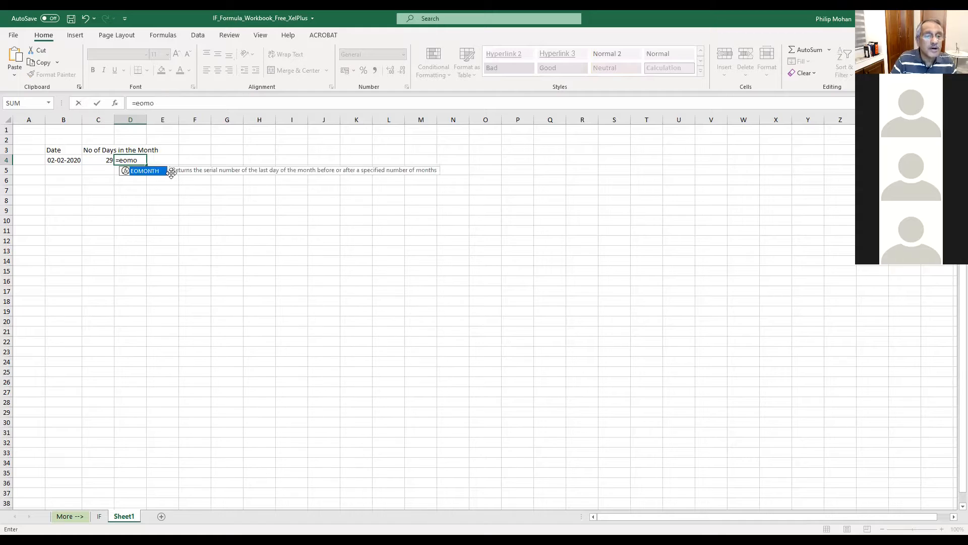
pyautogui.write('nth')
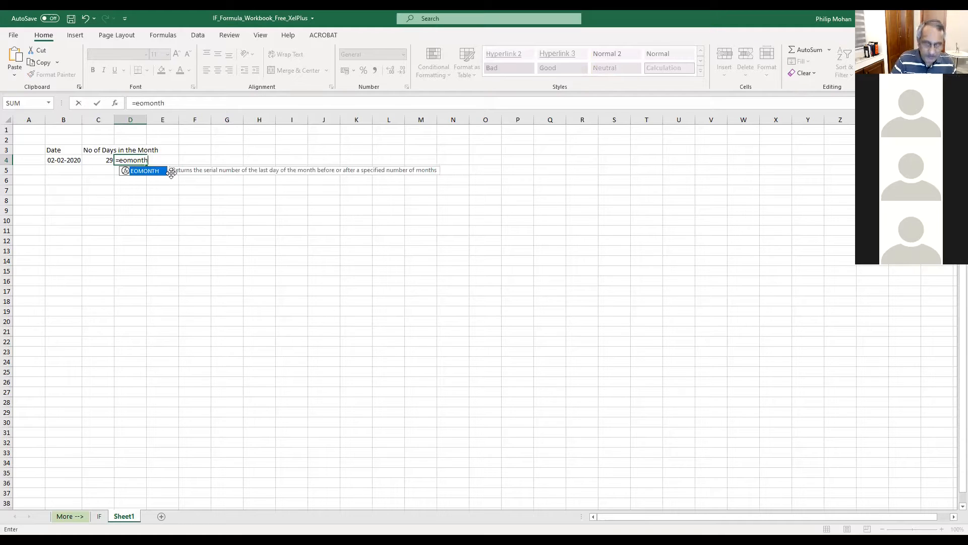
pyautogui.write('(')
pyautogui.click(71, 160)
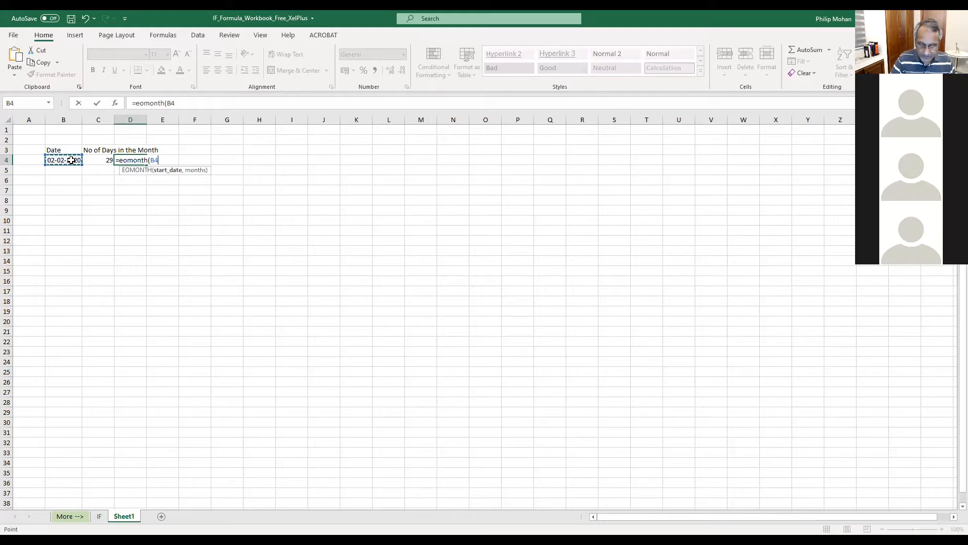
pyautogui.write(',o')
pyautogui.press('Return')
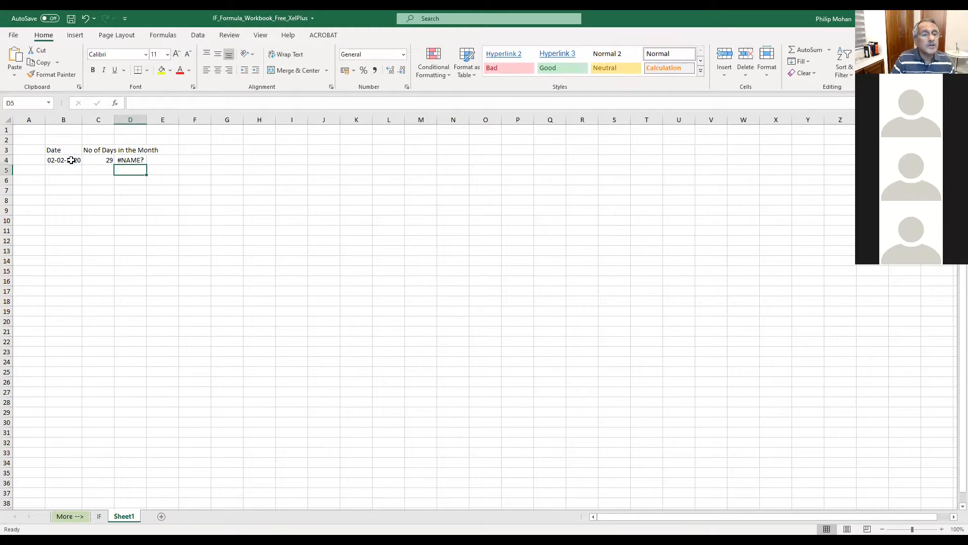
# - Correct the D4 formula to =EOMONTH(B4,0) by replacing the letter o with the number 0
pyautogui.click(132, 164)
pyautogui.doubleClick(183, 103)
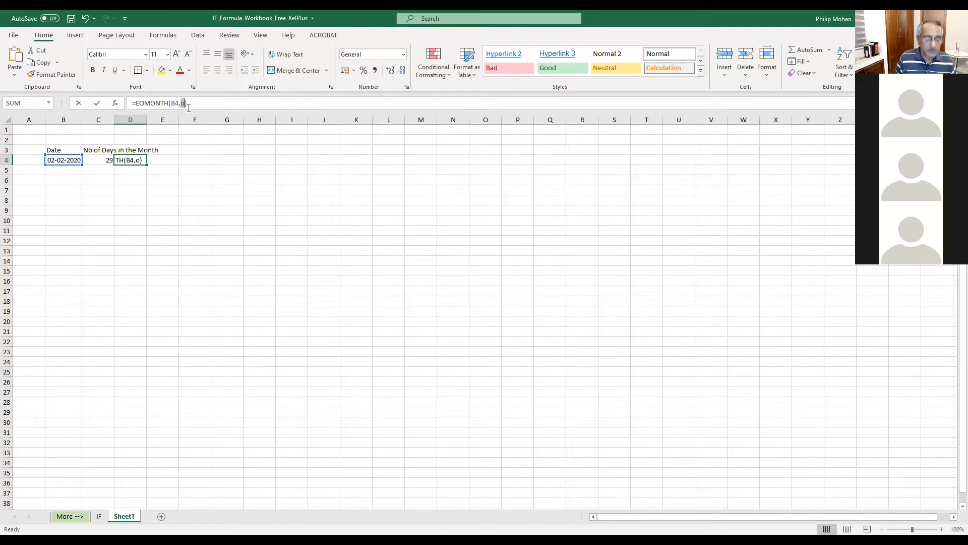
pyautogui.write('0')
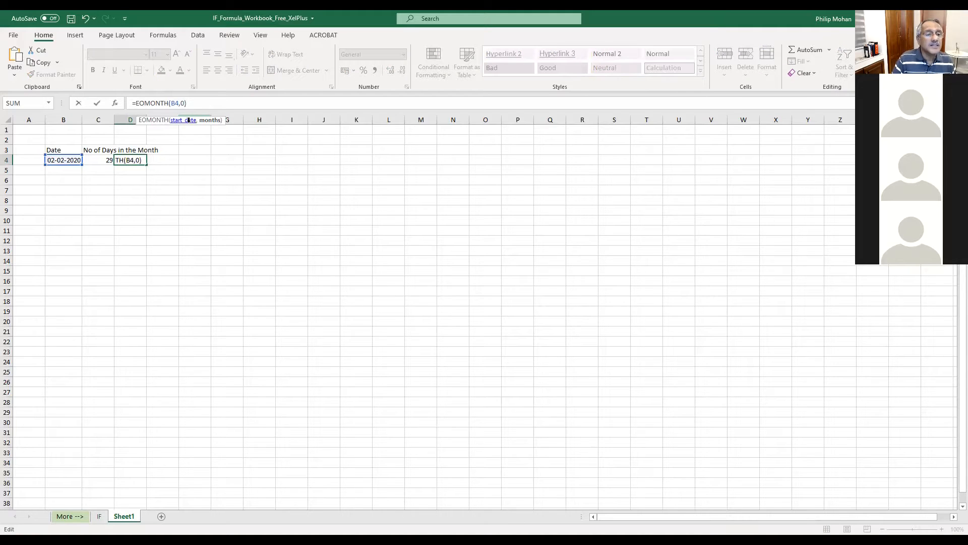
pyautogui.press('Return')
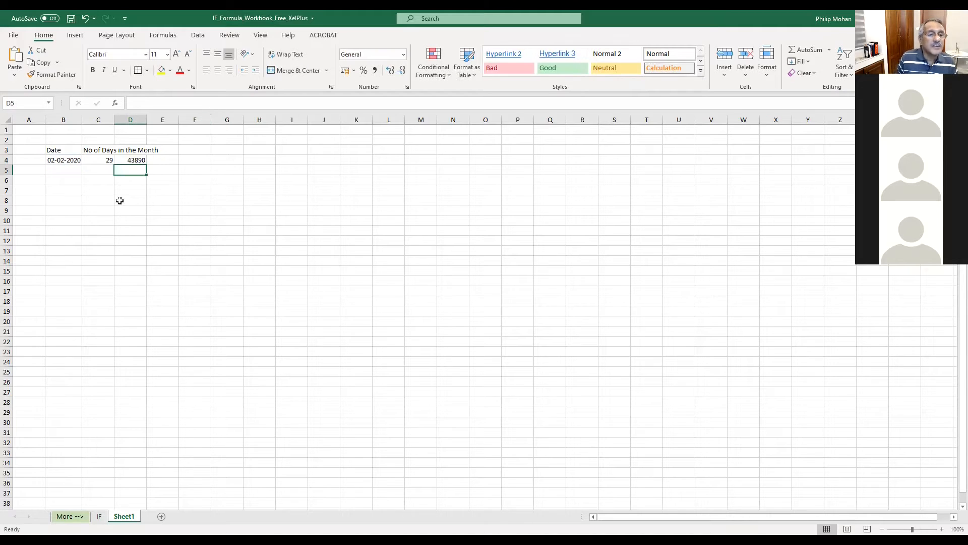
# - Format D4 as a Date with the type *14-03-2012
pyautogui.rightClick(139, 161)
pyautogui.click(196, 396)
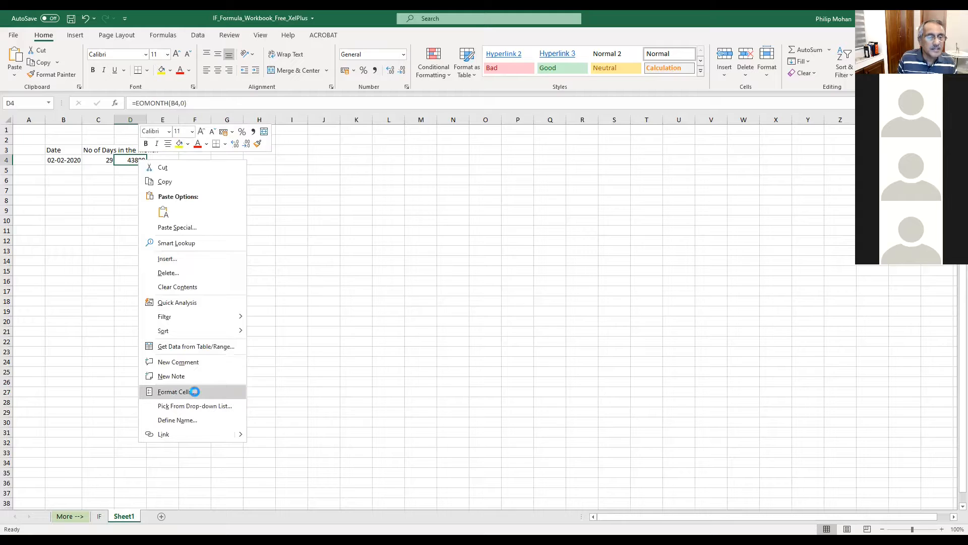
pyautogui.click(77, 336)
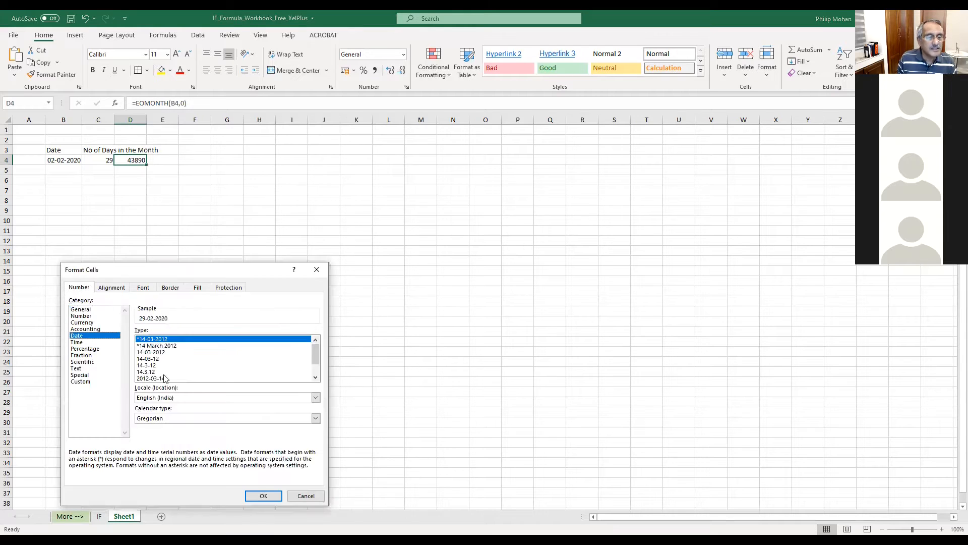
pyautogui.click(264, 497)
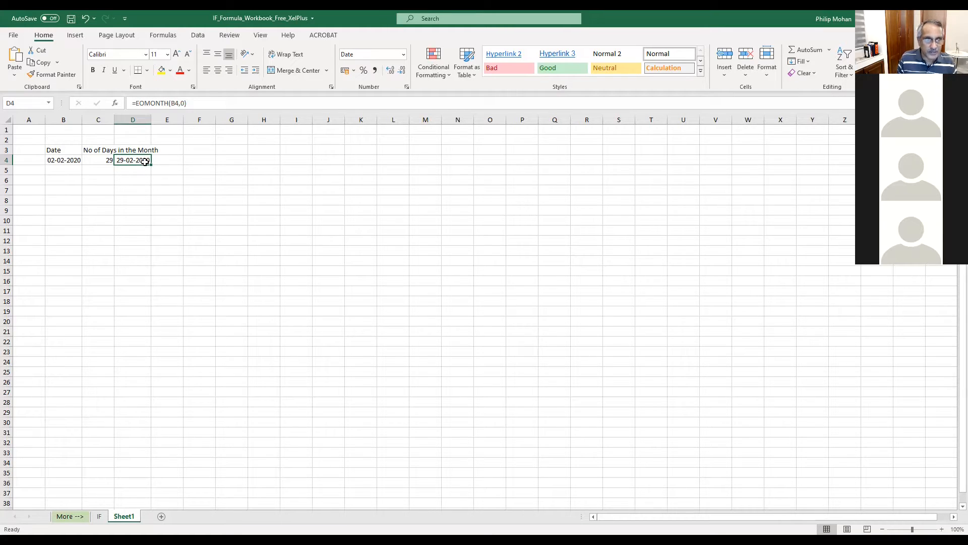
# - Change the months argument of the EOMONTH formula in D4 to -1
pyautogui.click(181, 104)
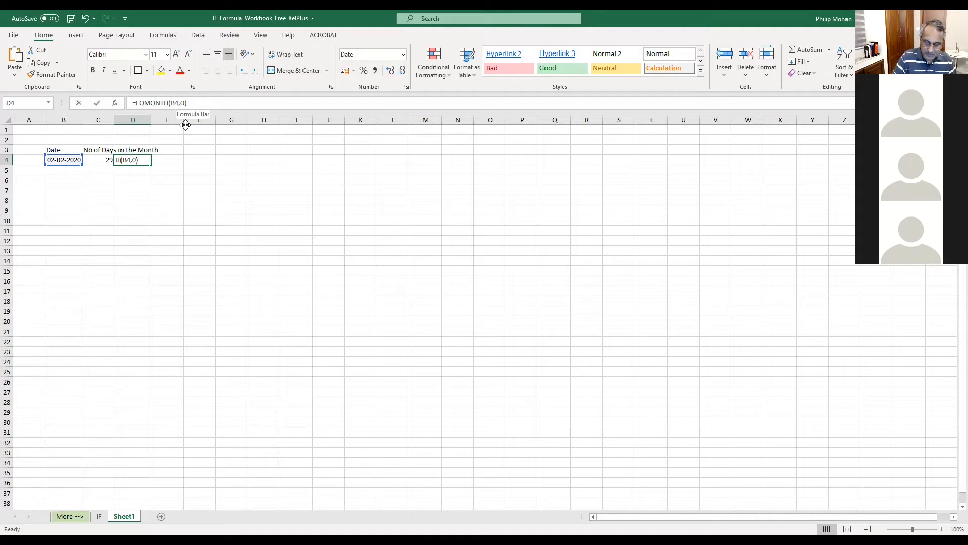
pyautogui.write('-1')
pyautogui.press('Delete')
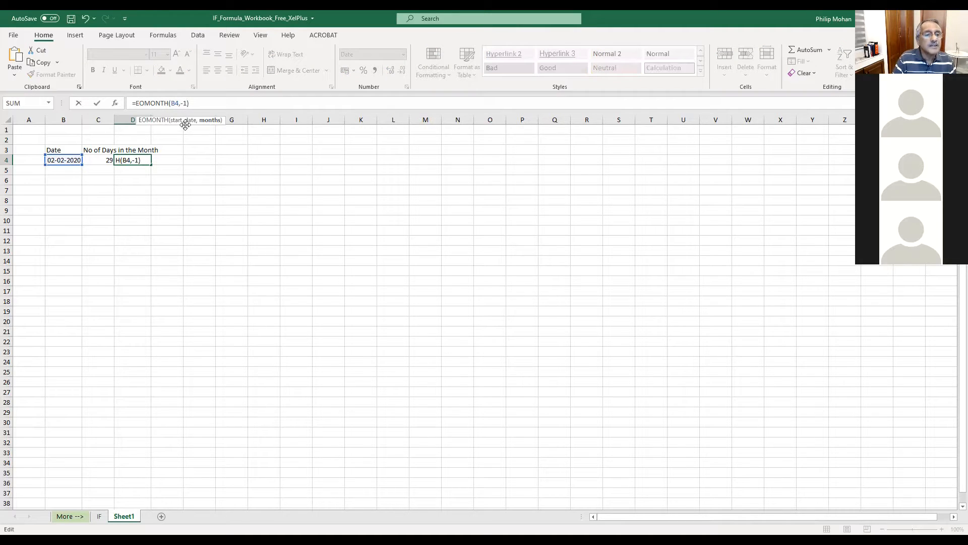
pyautogui.press('Return')
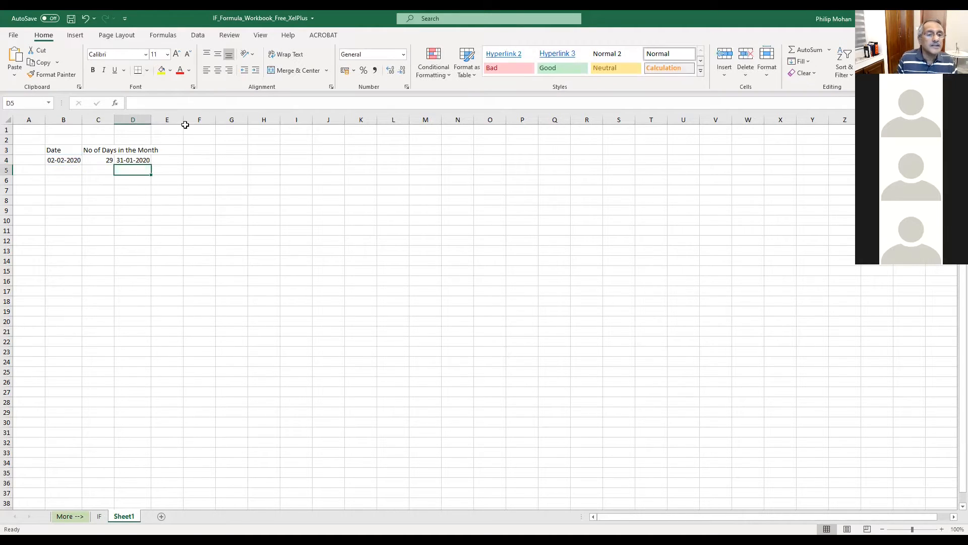
# - Apply the custom number format mmm-yy to D4 so it shows only the month and year
pyautogui.click(136, 160)
pyautogui.rightClick(136, 160)
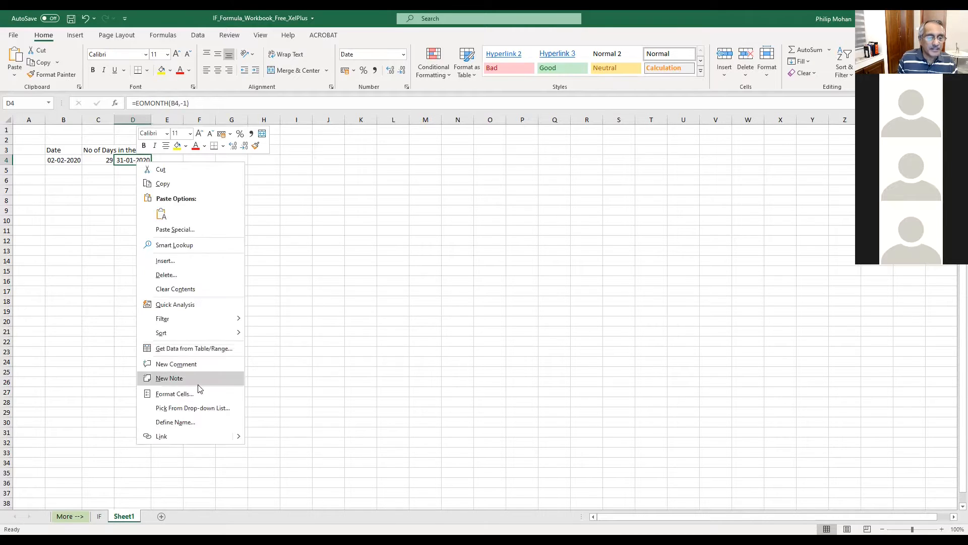
pyautogui.click(193, 393)
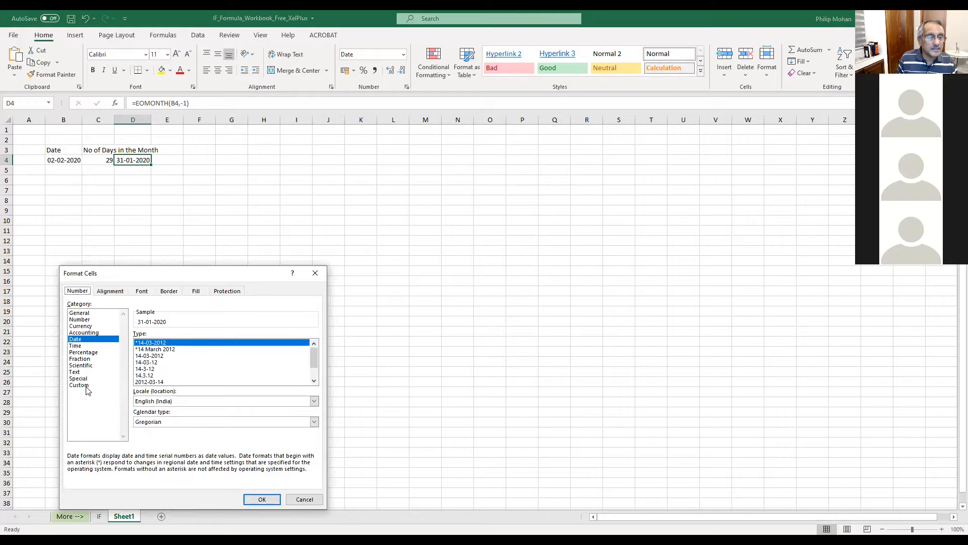
pyautogui.click(80, 385)
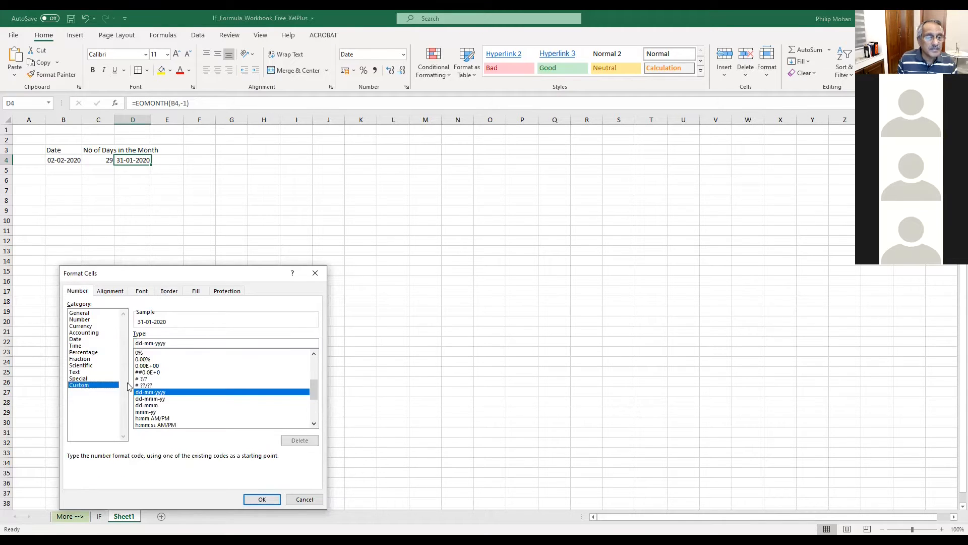
pyautogui.moveTo(183, 343); pyautogui.dragTo(53, 335)
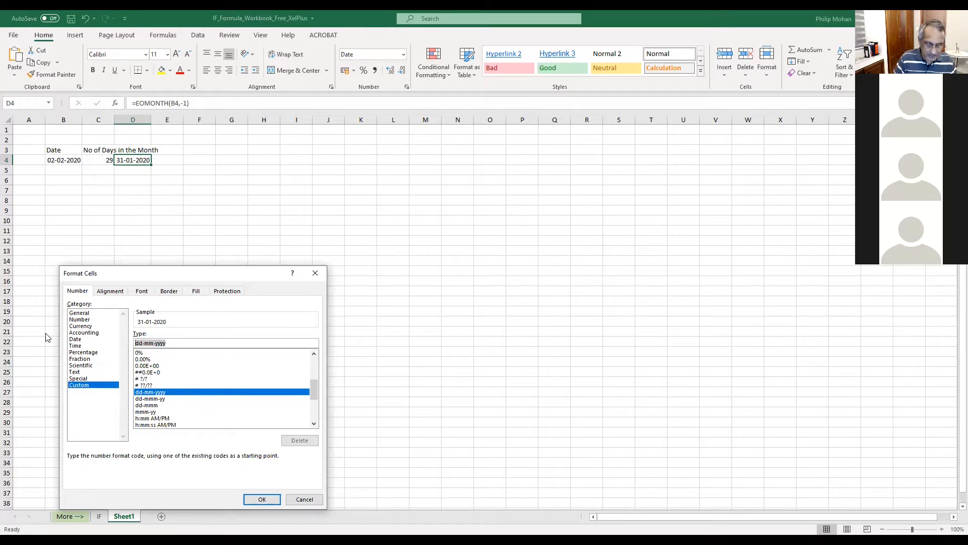
pyautogui.write('mmmm')
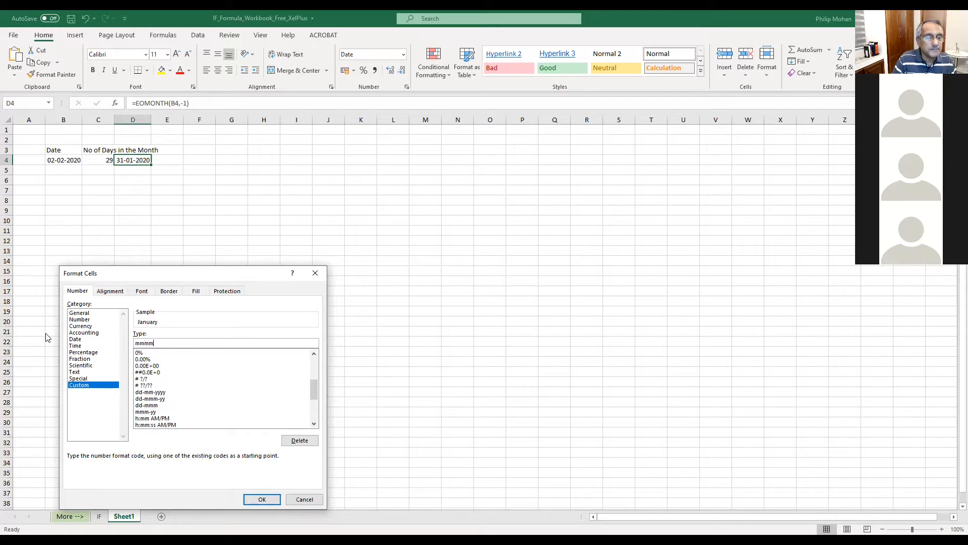
pyautogui.press('BackSpace')
pyautogui.write('-')
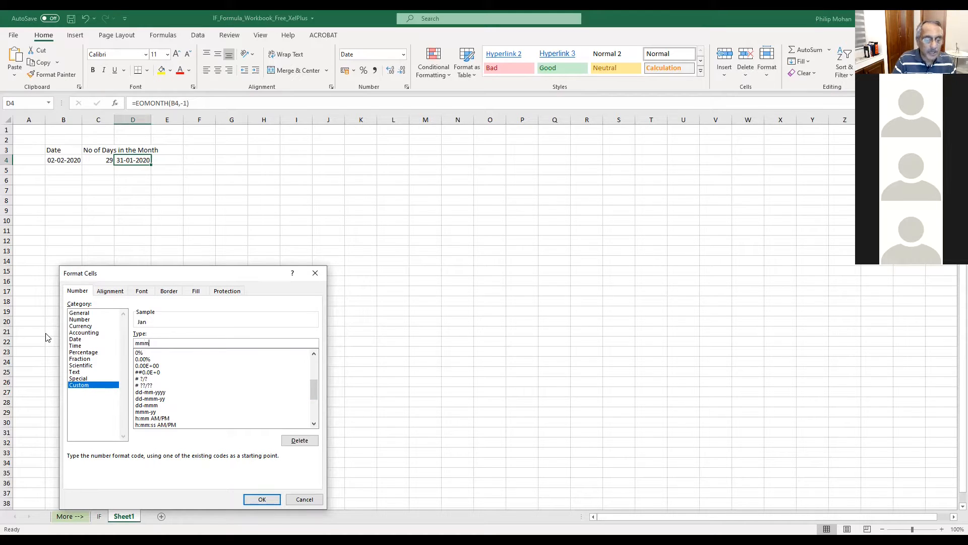
pyautogui.write('yy')
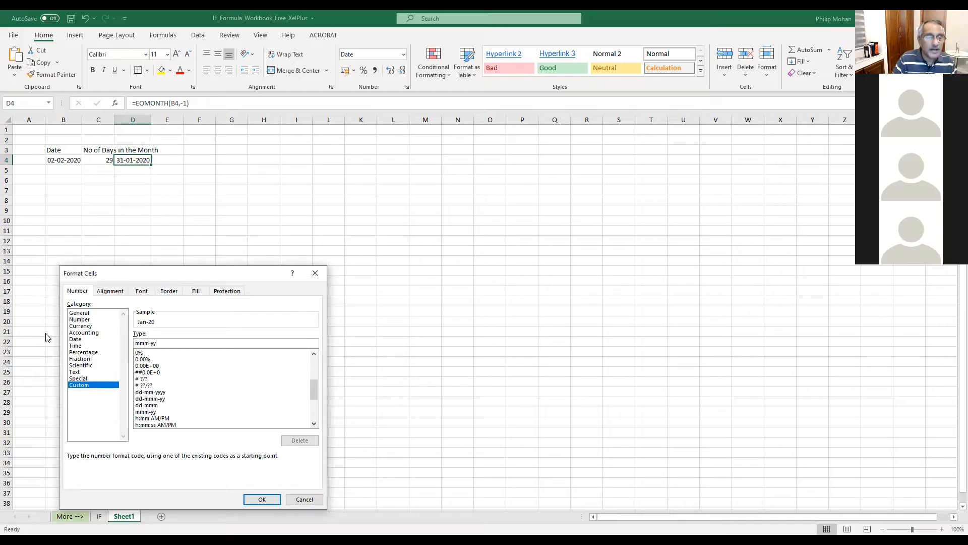
pyautogui.click(265, 499)
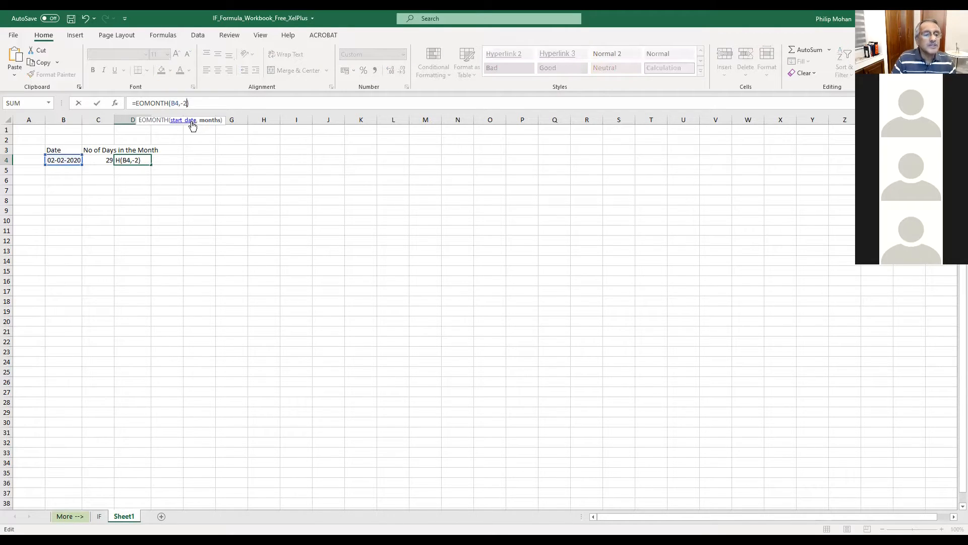
# - Test the EOMONTH formula in D4 with a months argument of -2, followed by one of +2
pyautogui.press('Return')
pyautogui.press('Up')
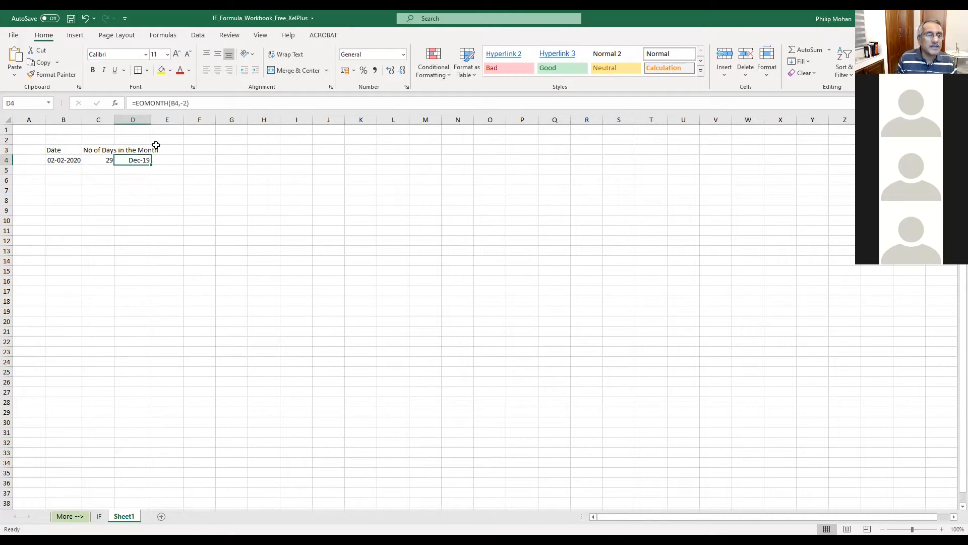
pyautogui.click(179, 104)
pyautogui.press('Delete')
pyautogui.write('+2')
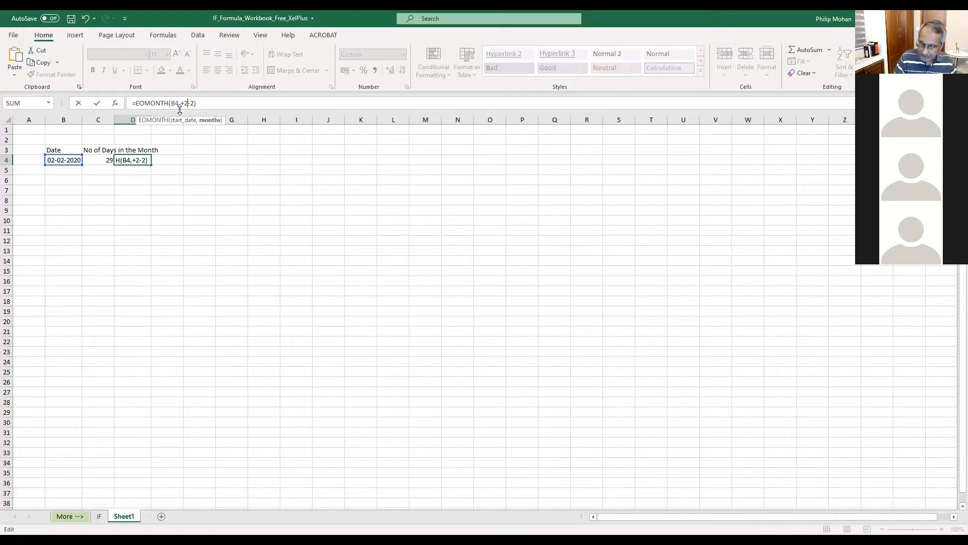
pyautogui.press('BackSpace')
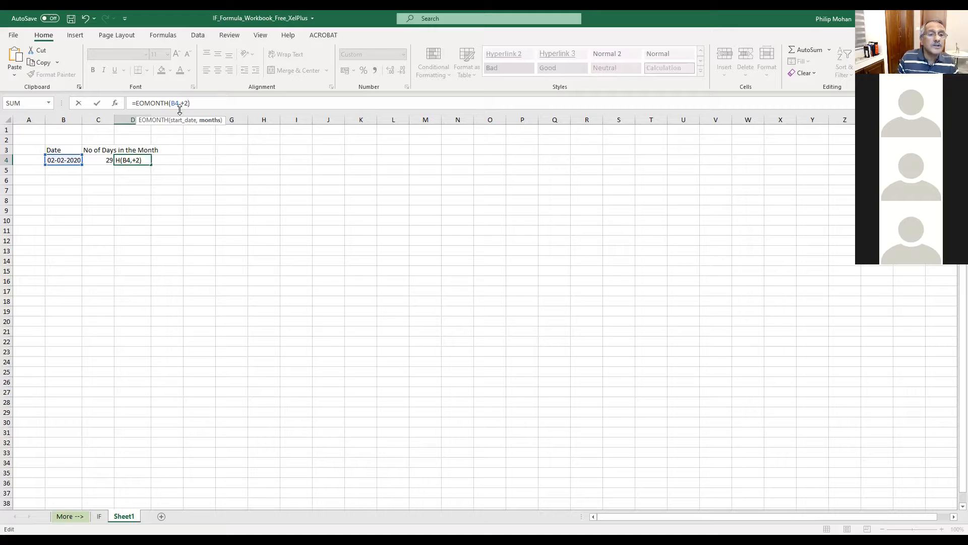
pyautogui.click(207, 97)
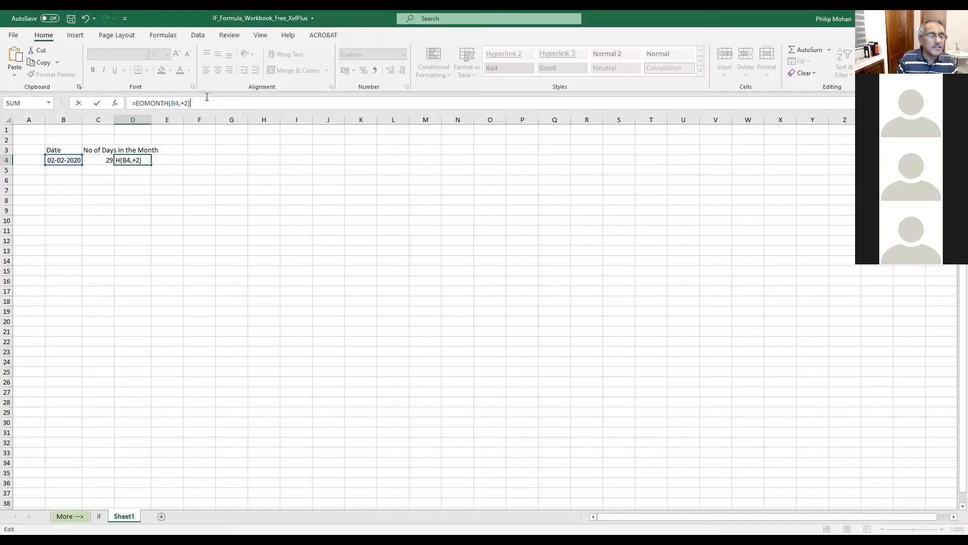
pyautogui.press('Return')
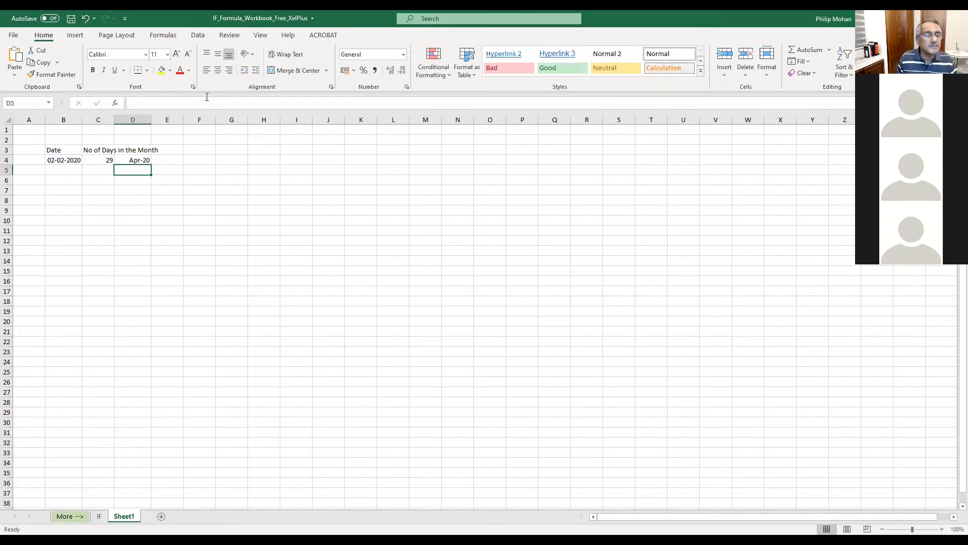
# - Format the EOMONTH result in D4 as a full Date with the type *14-03-2012
pyautogui.click(124, 161)
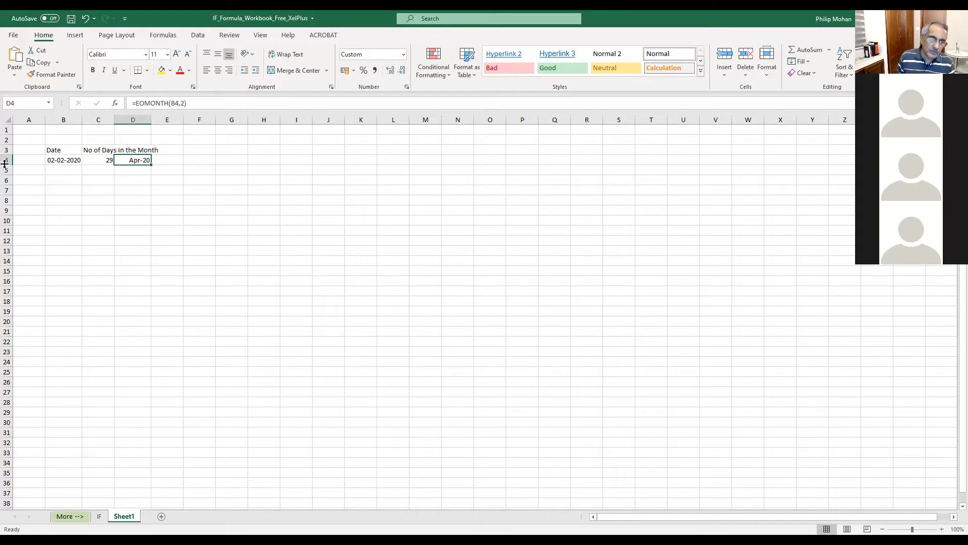
pyautogui.rightClick(137, 160)
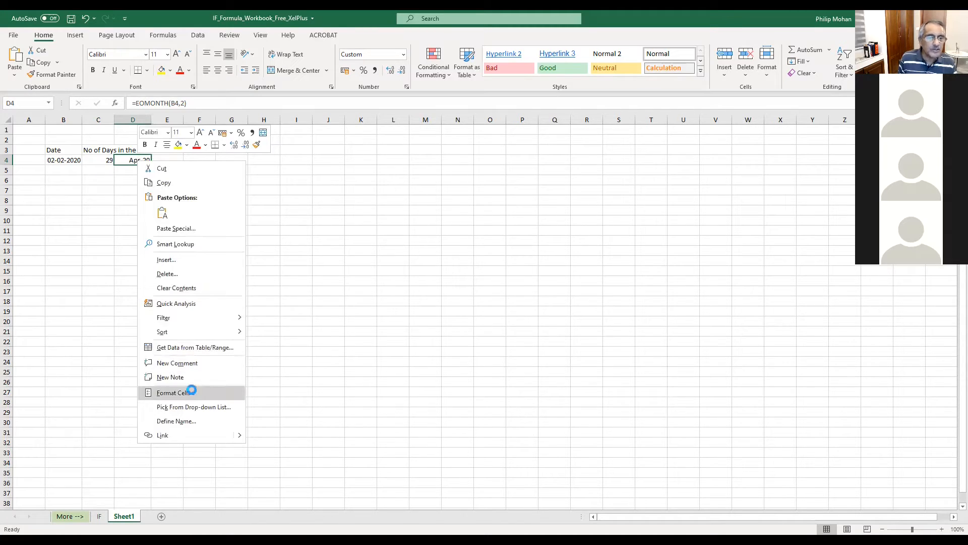
pyautogui.click(175, 392)
pyautogui.click(76, 335)
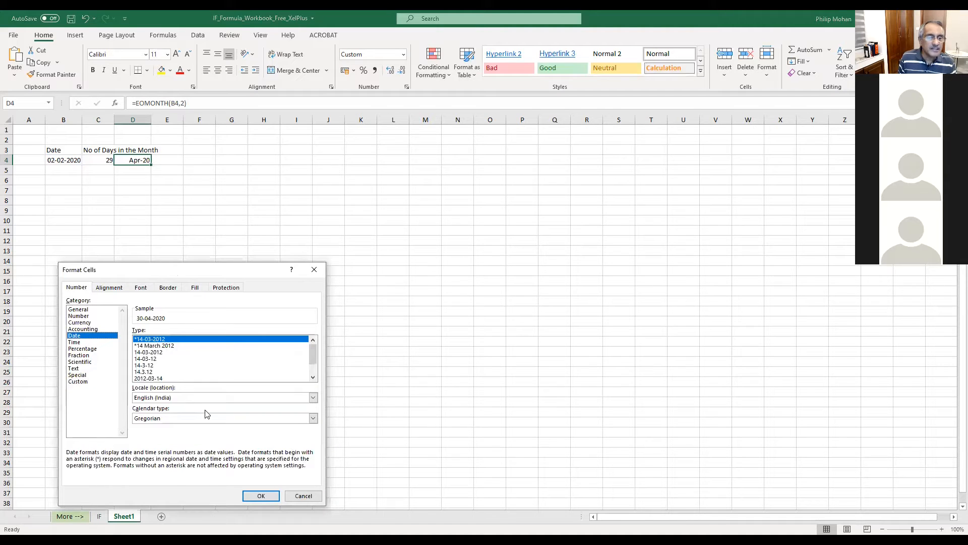
pyautogui.click(263, 495)
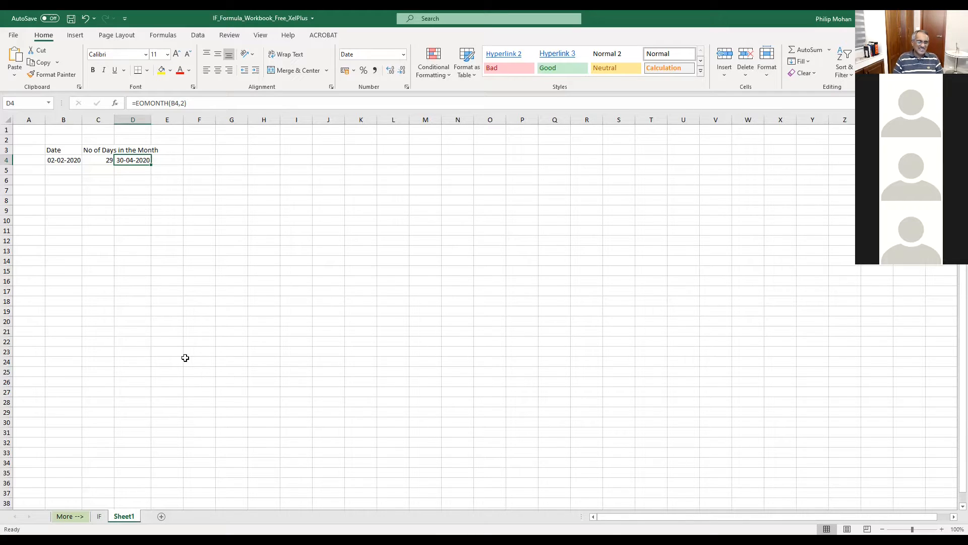
pyautogui.click(69, 517)
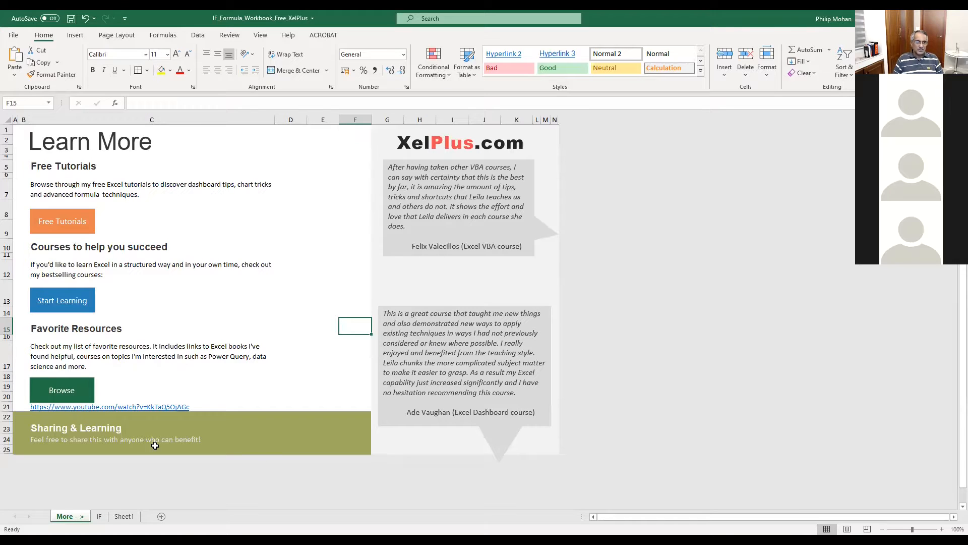
pyautogui.click(100, 517)
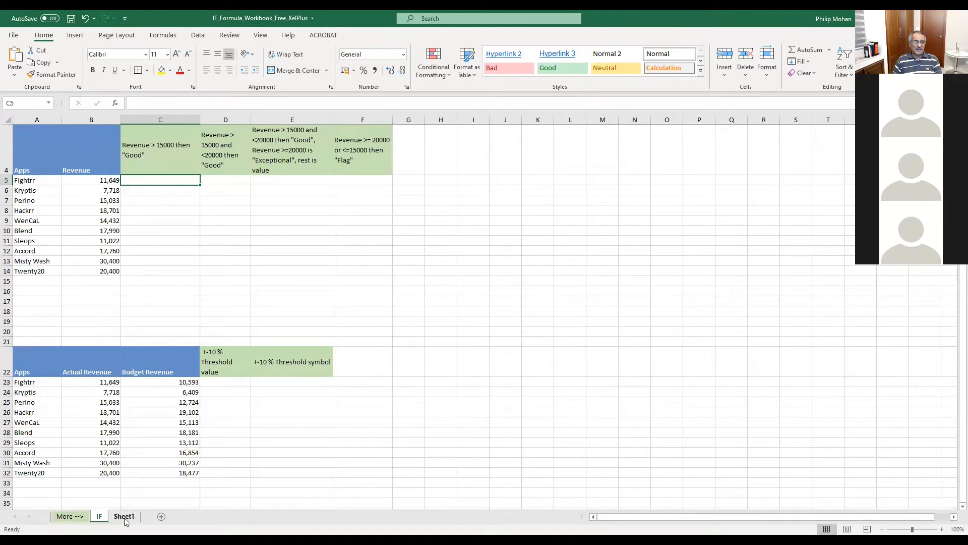
pyautogui.click(124, 517)
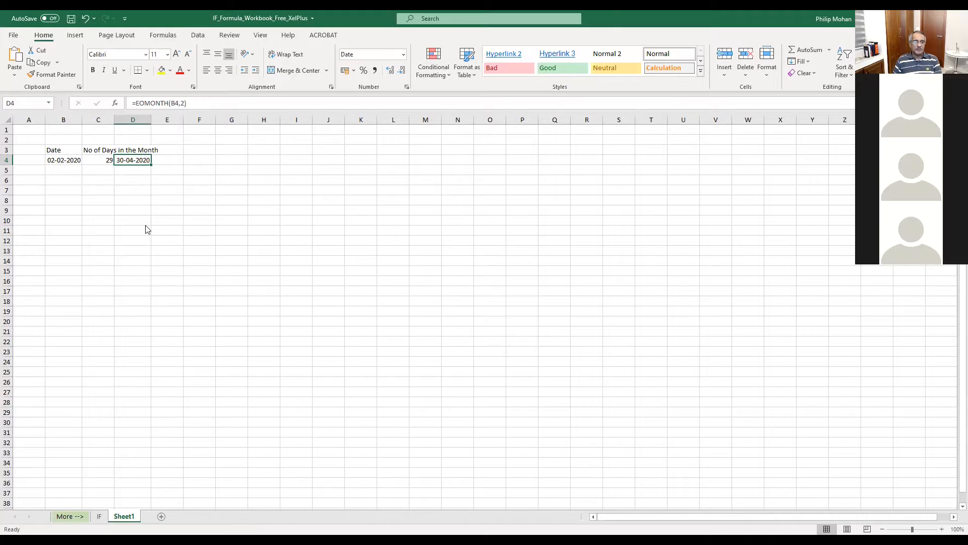
# - Format D4 as a Number with 0 decimal places to show the date's serial number
pyautogui.rightClick(134, 160)
pyautogui.click(178, 393)
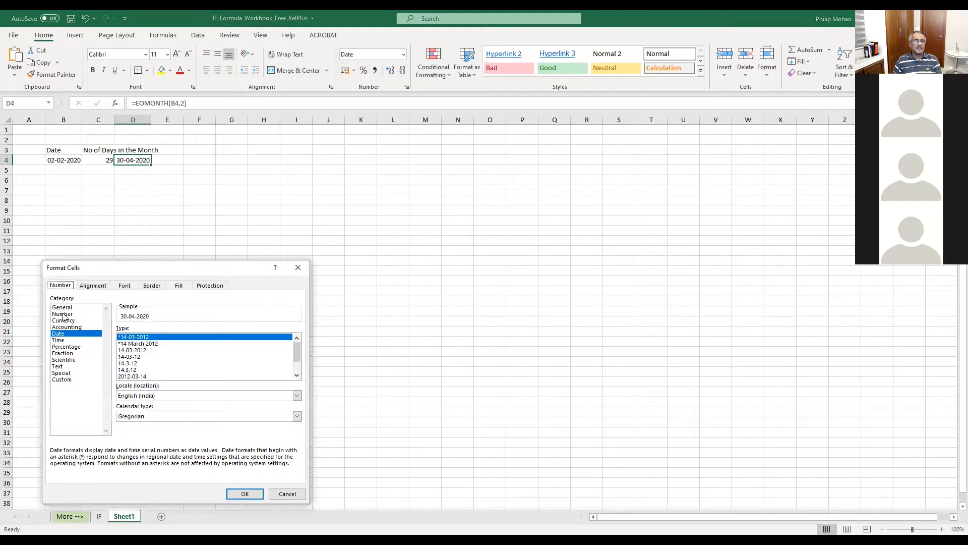
pyautogui.click(63, 314)
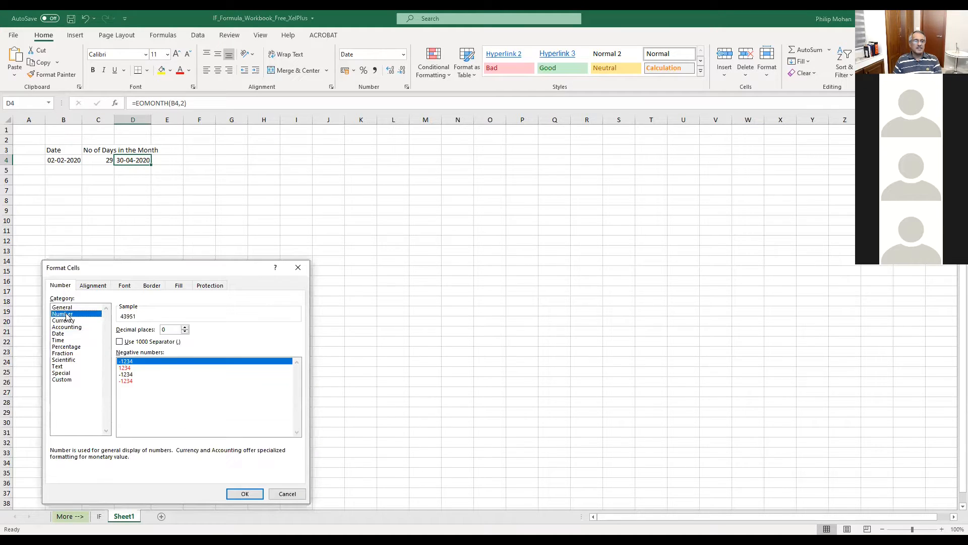
pyautogui.click(247, 493)
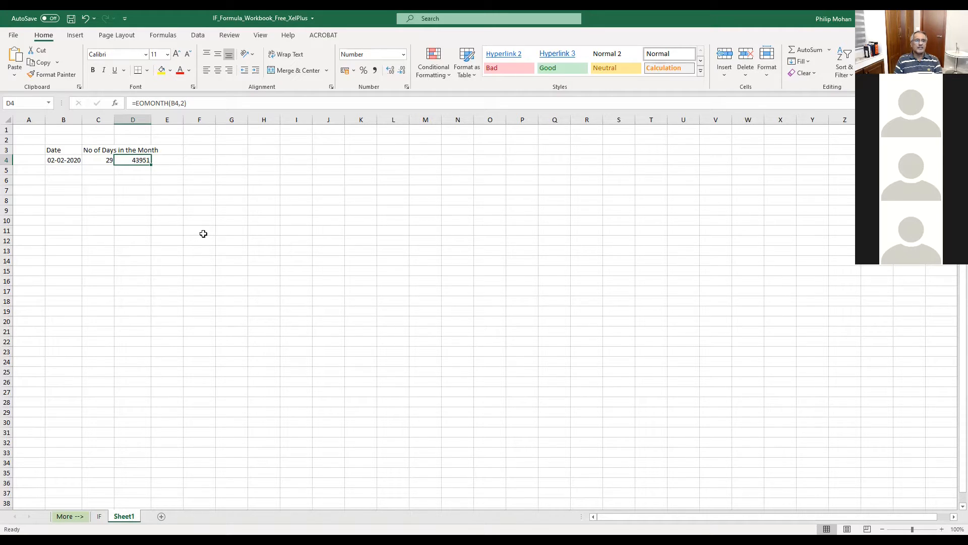
# - Examine the DAY function and the EOMONTH months argument in C4's formula, comparing it with the EOMONTH formula in D4
pyautogui.click(91, 160)
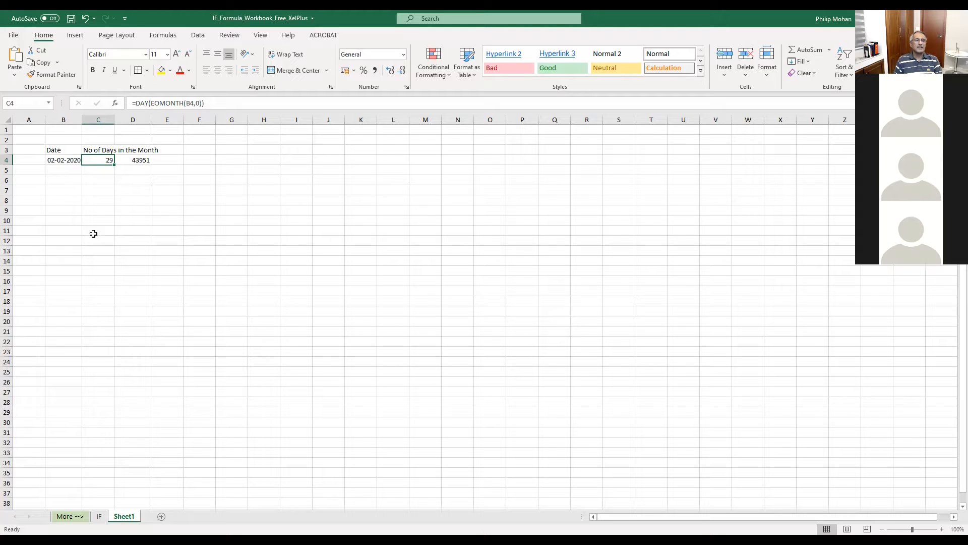
pyautogui.click(134, 159)
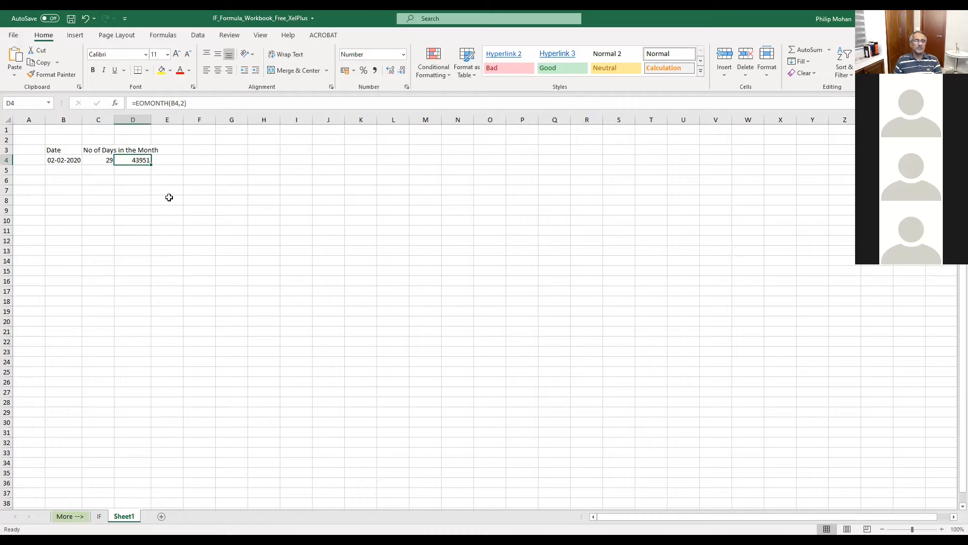
pyautogui.click(95, 156)
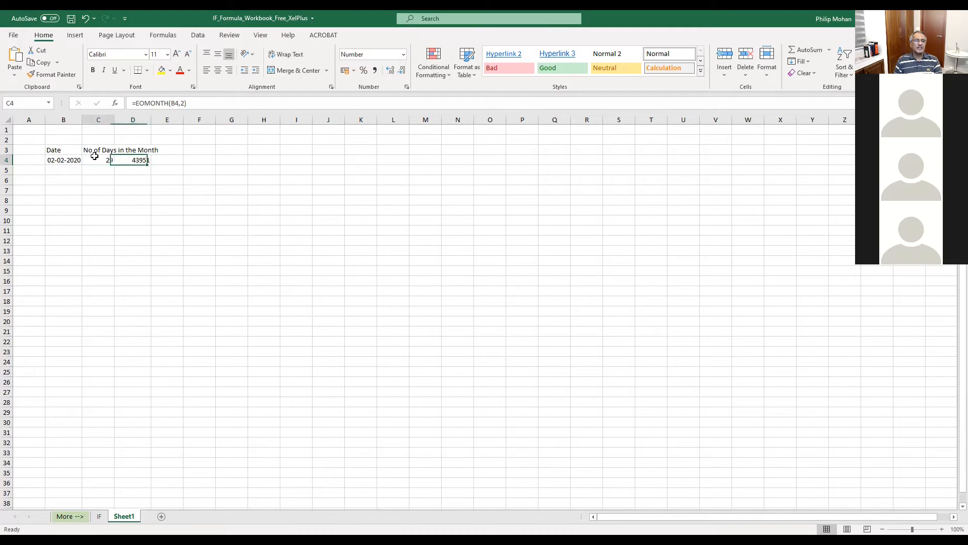
pyautogui.doubleClick(150, 103)
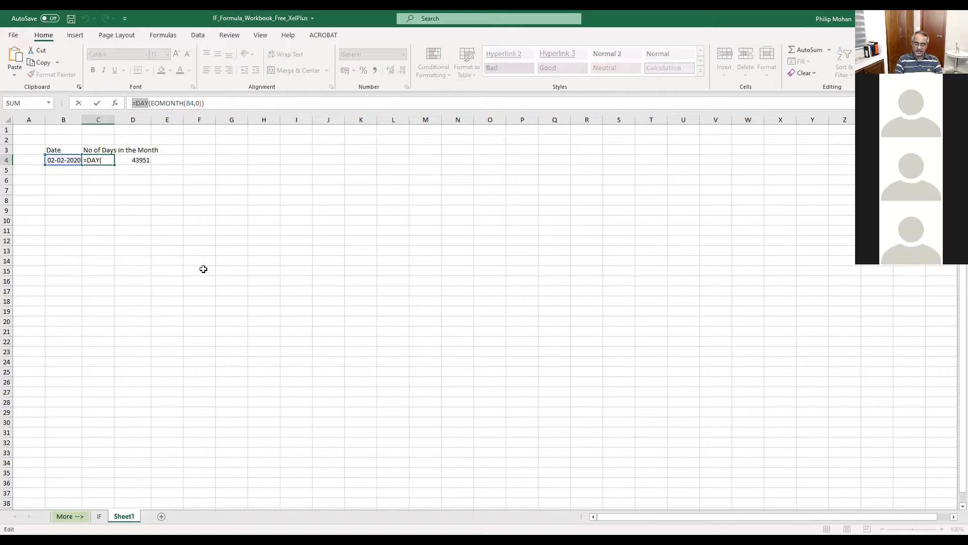
pyautogui.press('Left')
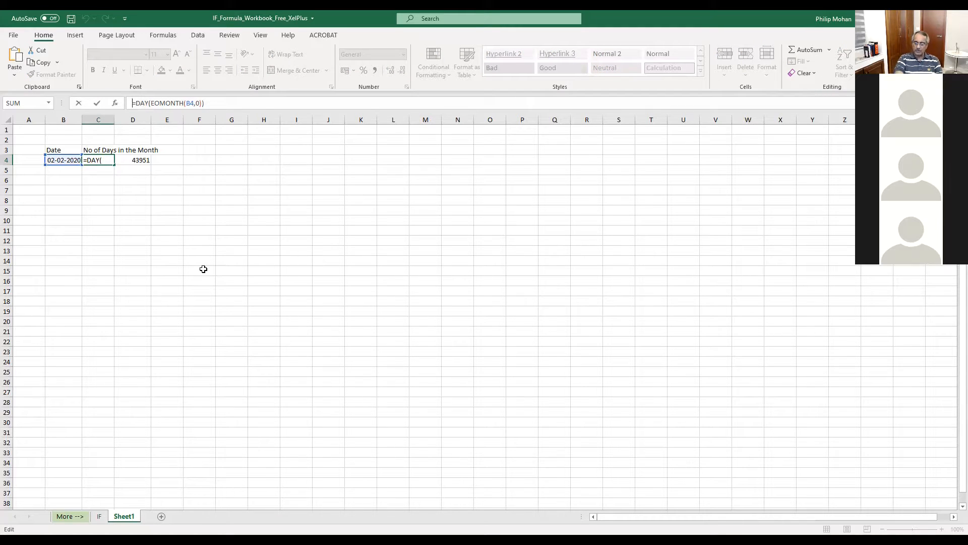
pyautogui.press('Return')
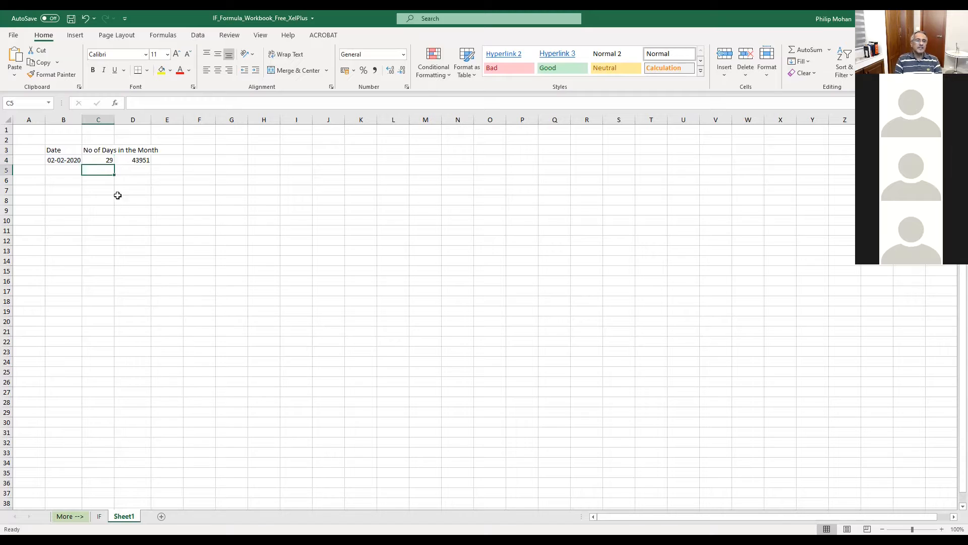
pyautogui.click(103, 160)
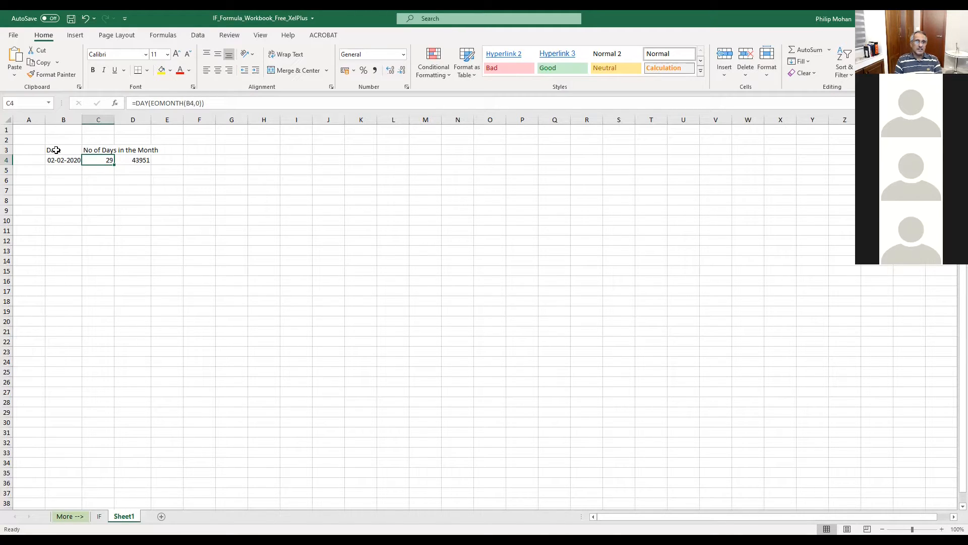
pyautogui.click(197, 103)
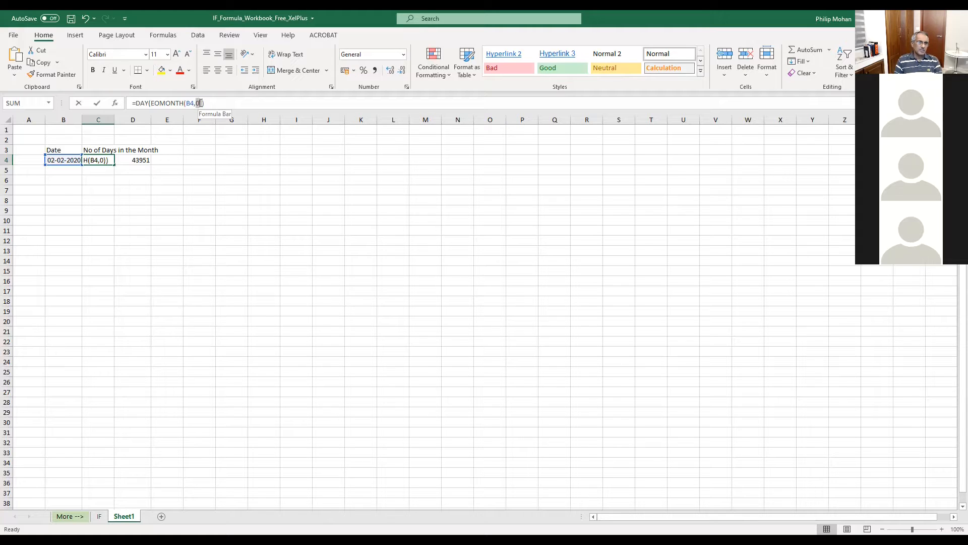
pyautogui.moveTo(200, 103); pyautogui.dragTo(201, 103)
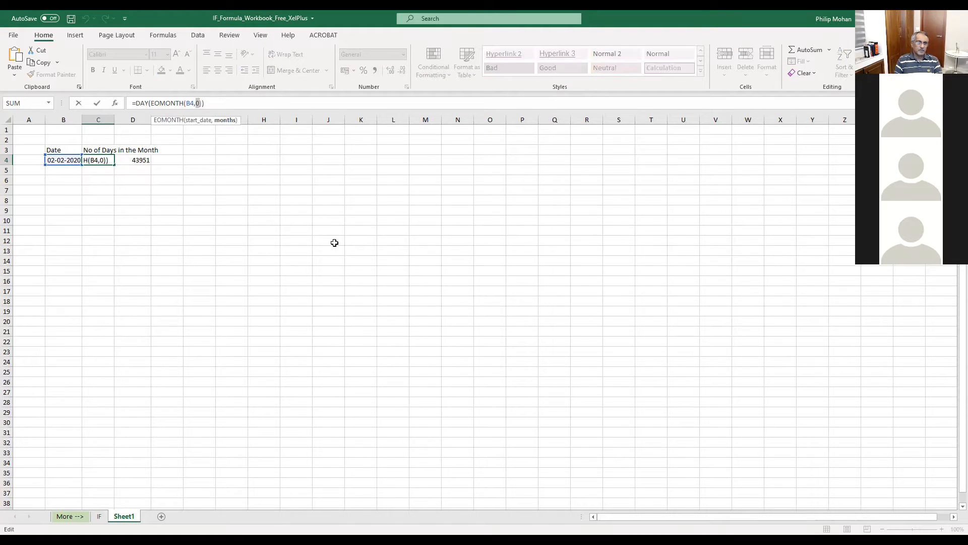
pyautogui.hotkey('ctrl', 'Return')
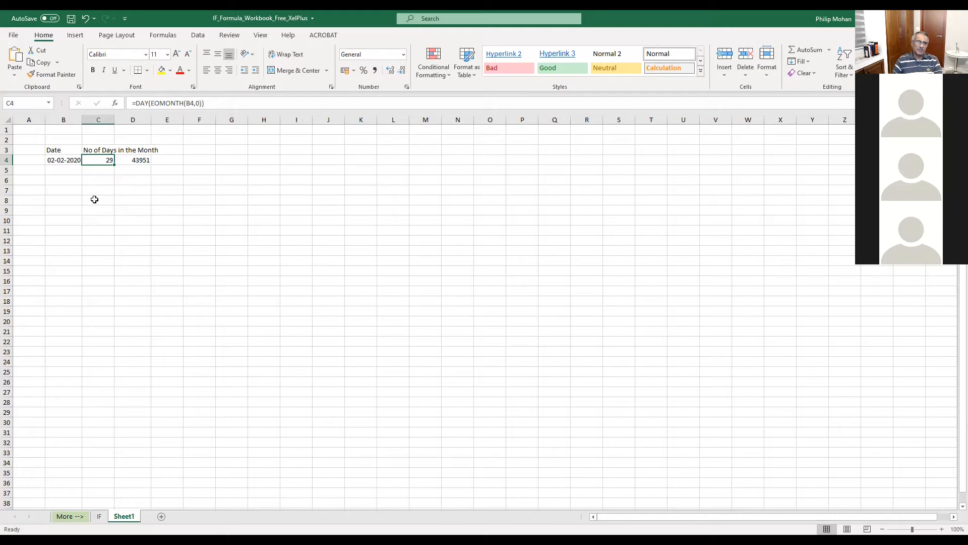
# - Enter the formula =DAY(B6) in C6
pyautogui.click(108, 181)
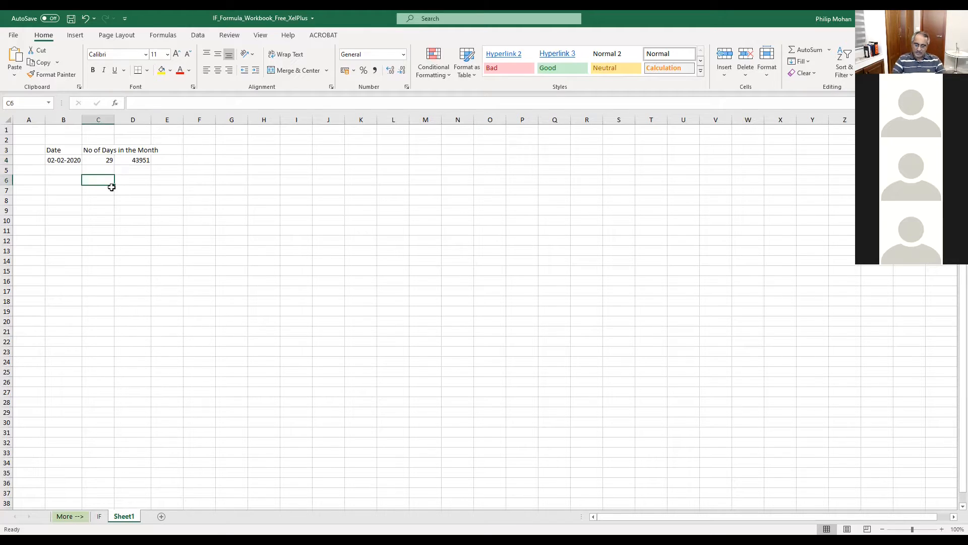
pyautogui.write('=')
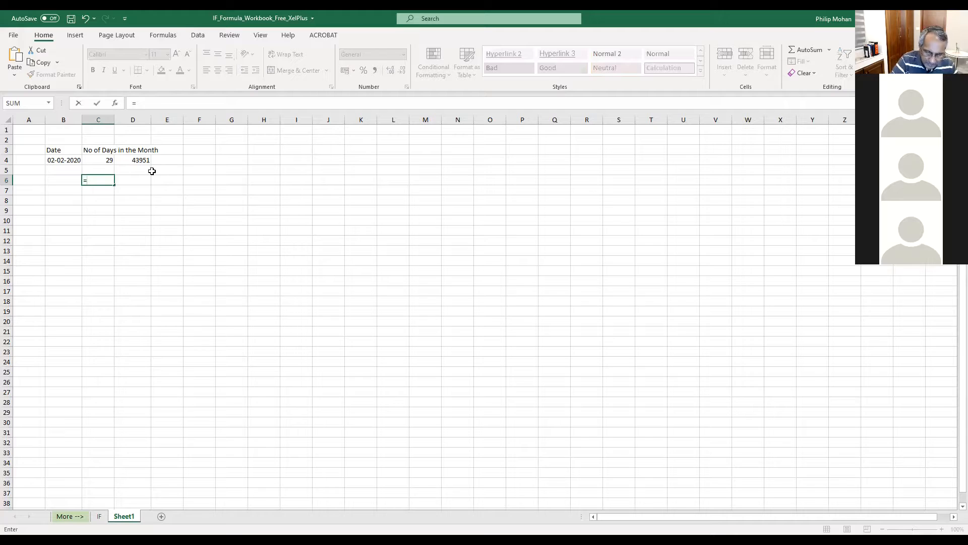
pyautogui.write('day(')
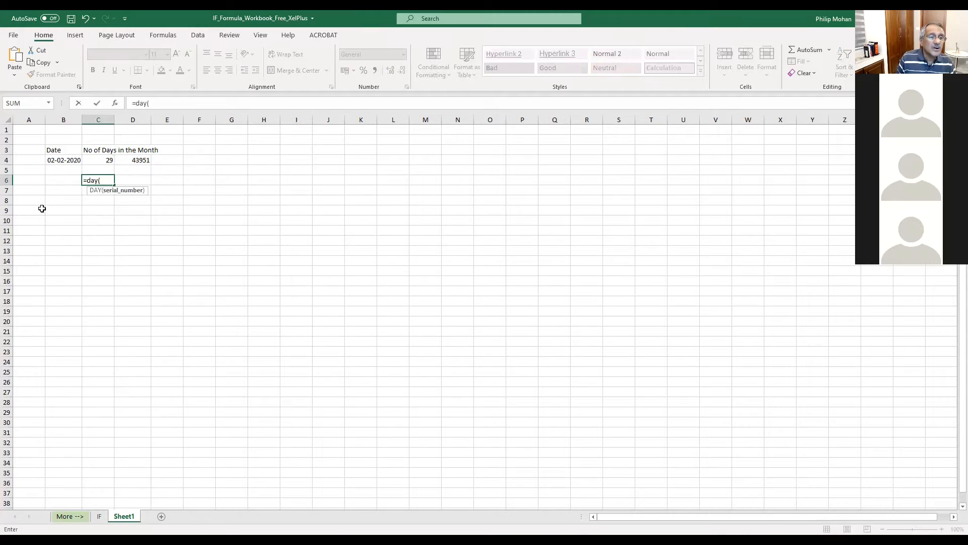
pyautogui.click(63, 181)
pyautogui.write(')')
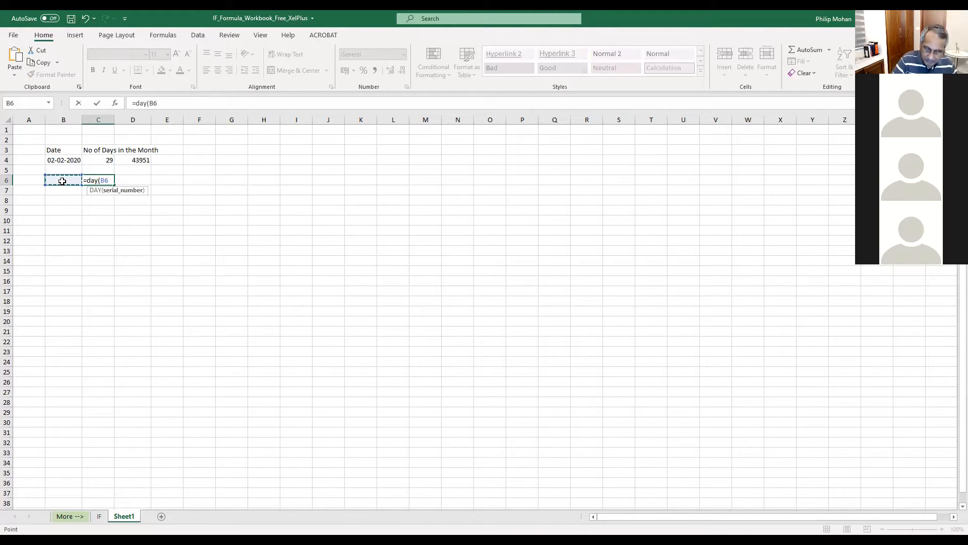
pyautogui.press('Return')
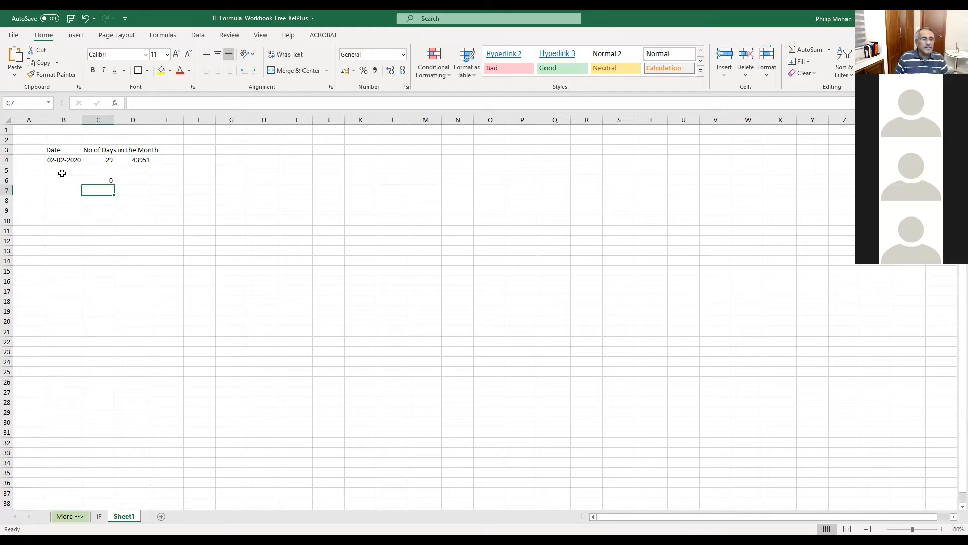
# - Enter the test date 13-4-21 in B6 for the DAY formula beside it
pyautogui.click(65, 181)
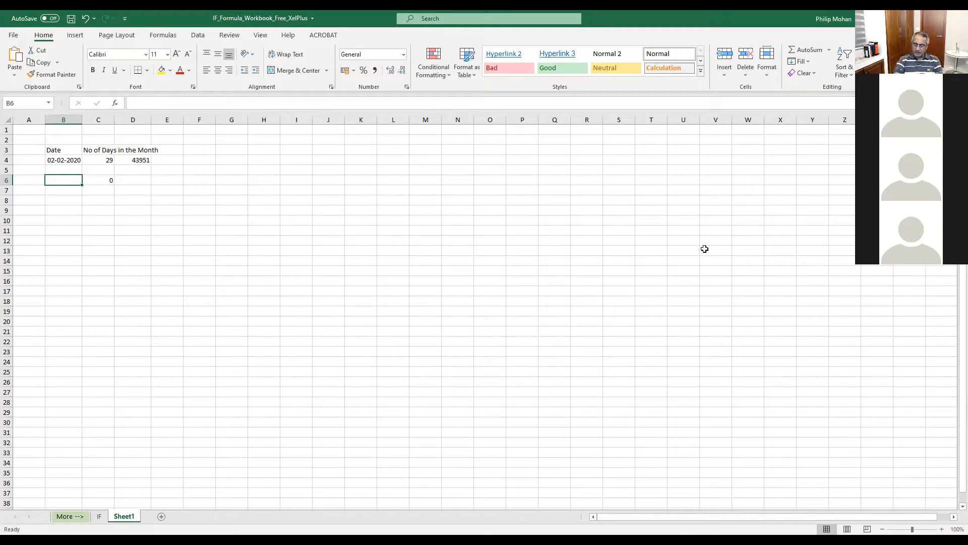
pyautogui.write('1')
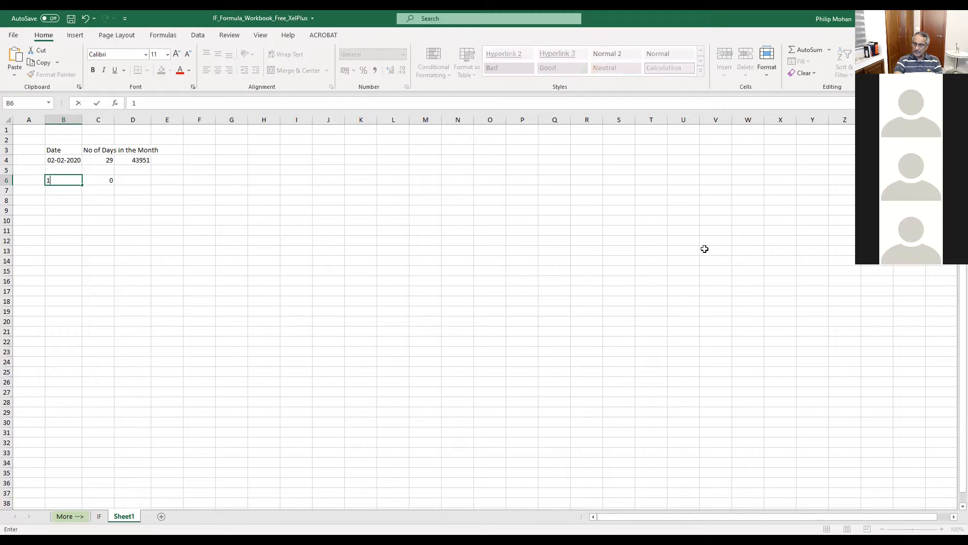
pyautogui.write('3-4-21')
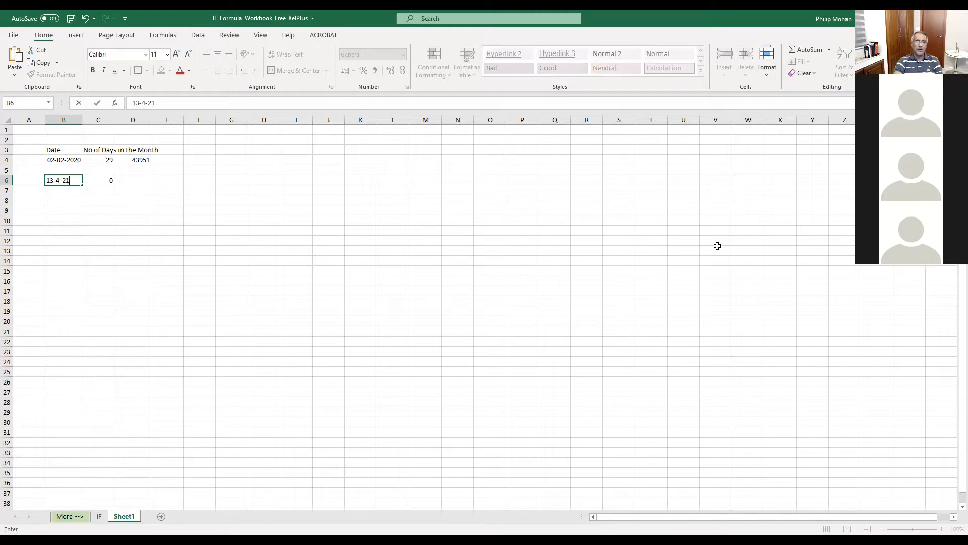
pyautogui.press('Return')
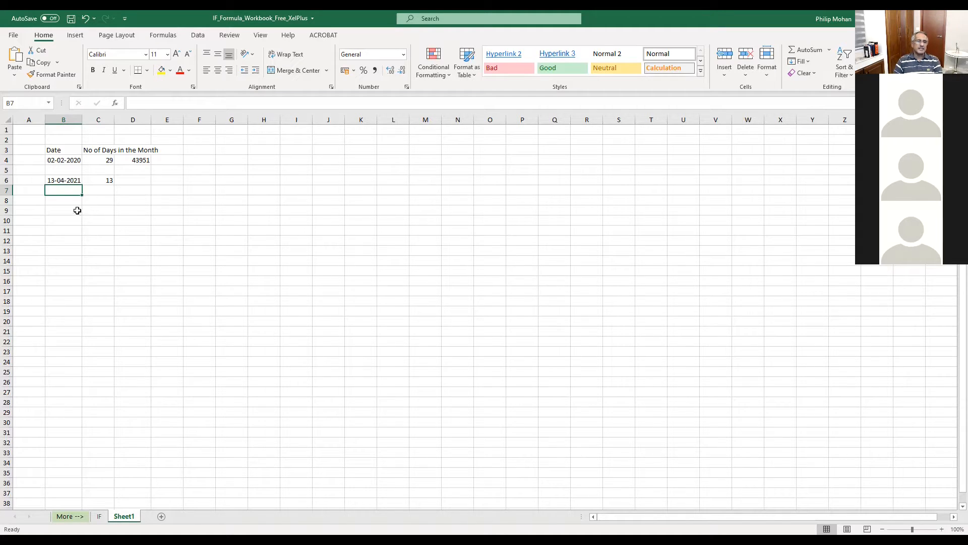
# - Compare the DAY formula in C6 and its date in B6 with the DAY and EOMONTH formula in C4 and its date in B4
pyautogui.click(64, 181)
pyautogui.click(104, 181)
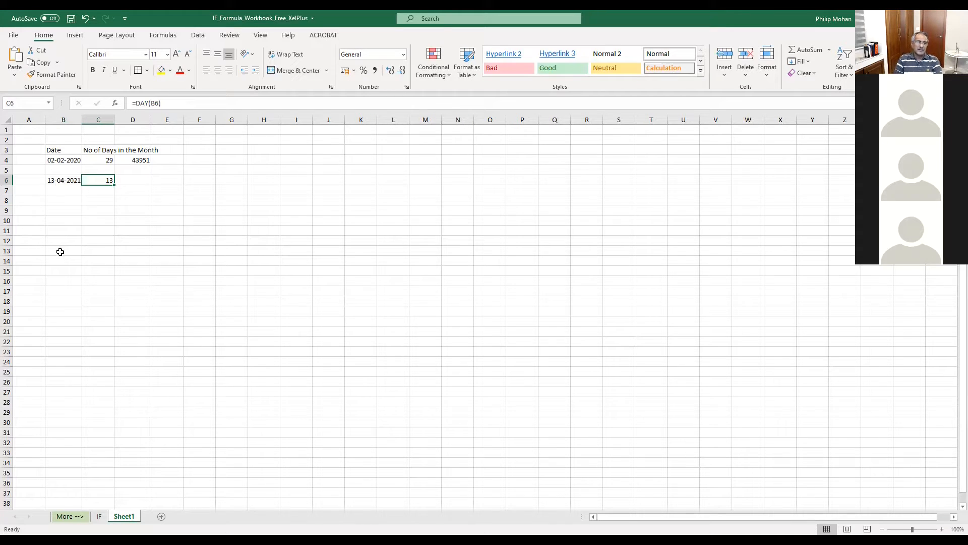
pyautogui.click(59, 177)
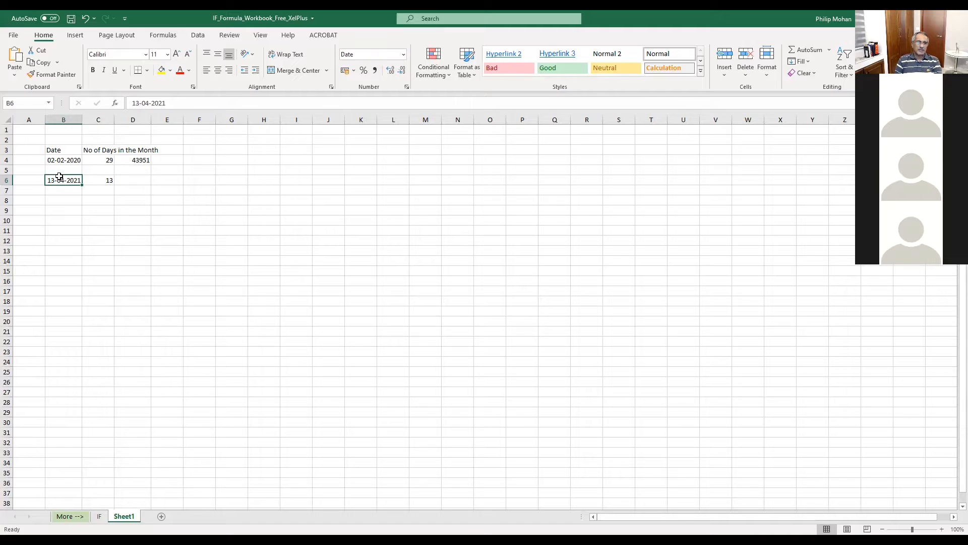
pyautogui.click(107, 182)
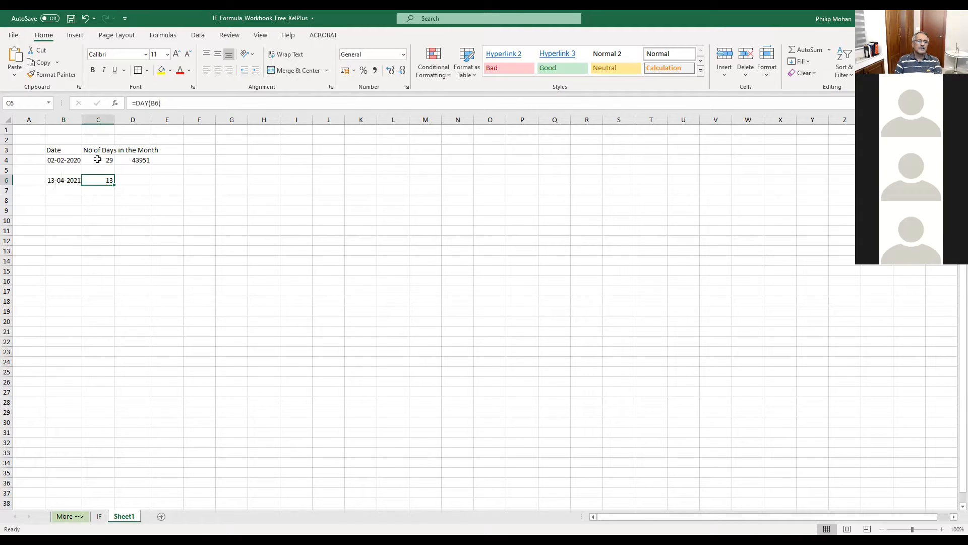
pyautogui.click(97, 160)
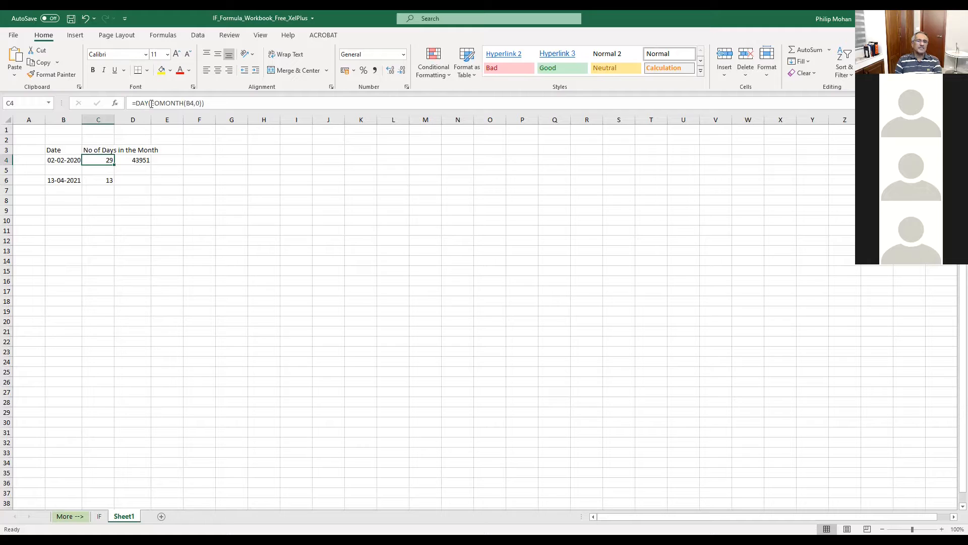
pyautogui.click(60, 159)
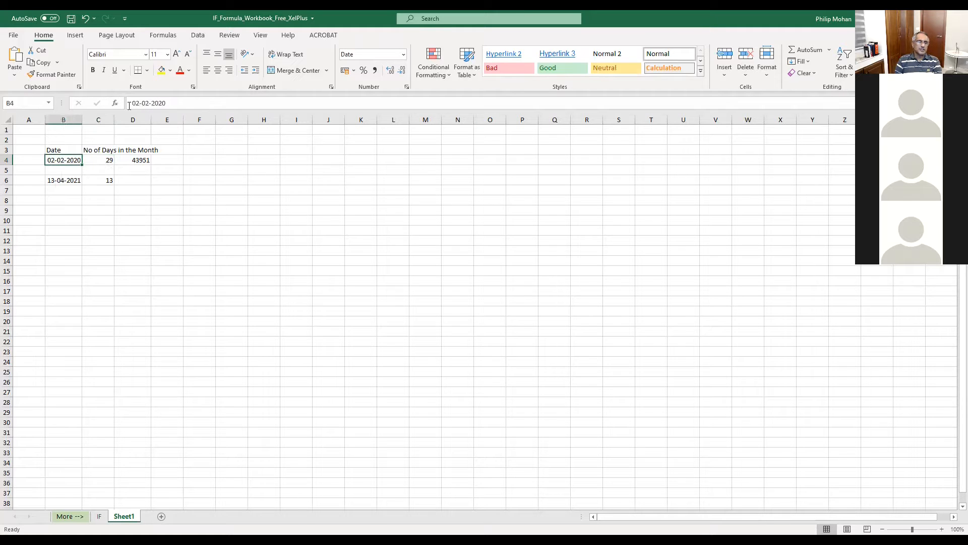
pyautogui.click(105, 160)
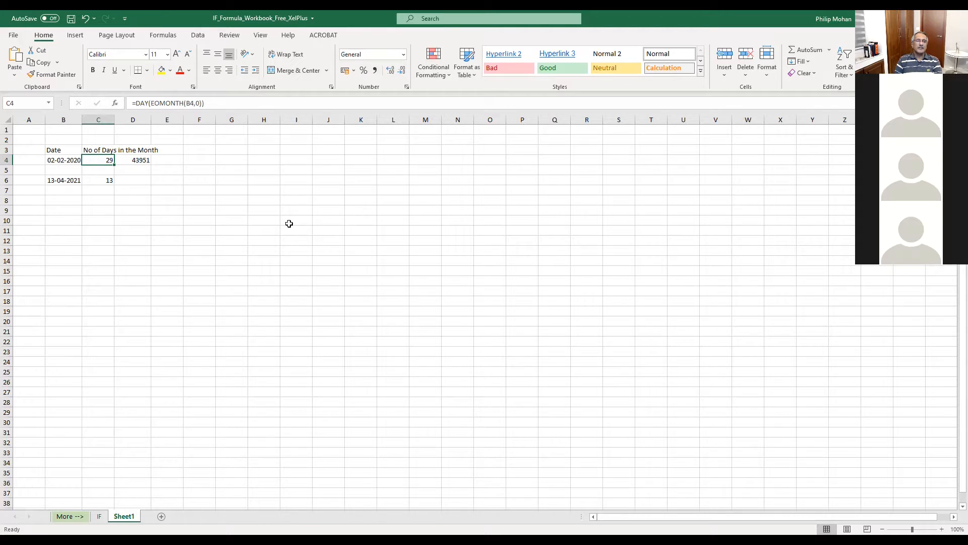
# - Review how the DAY formula in C6 uses the date in B6, in contrast to the month-end formula in C4
pyautogui.click(93, 181)
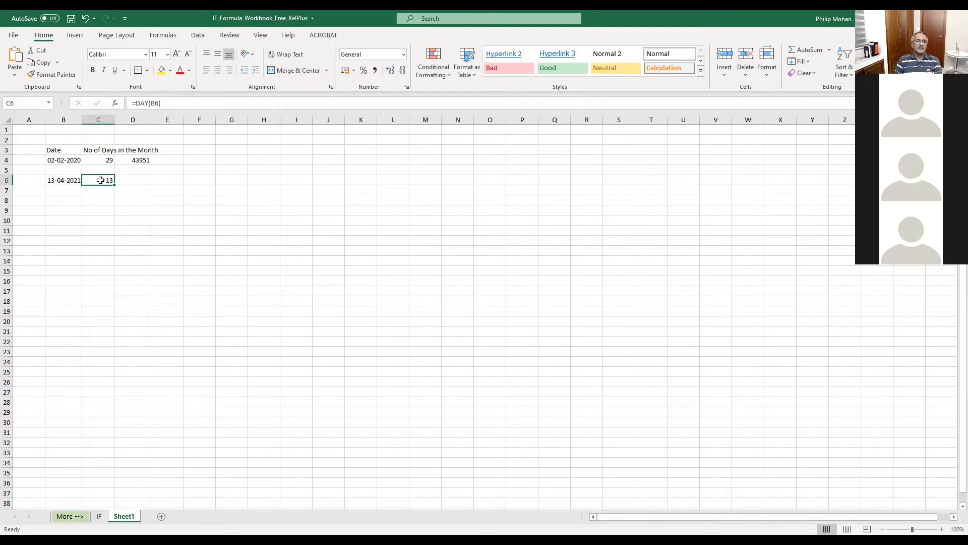
pyautogui.click(50, 179)
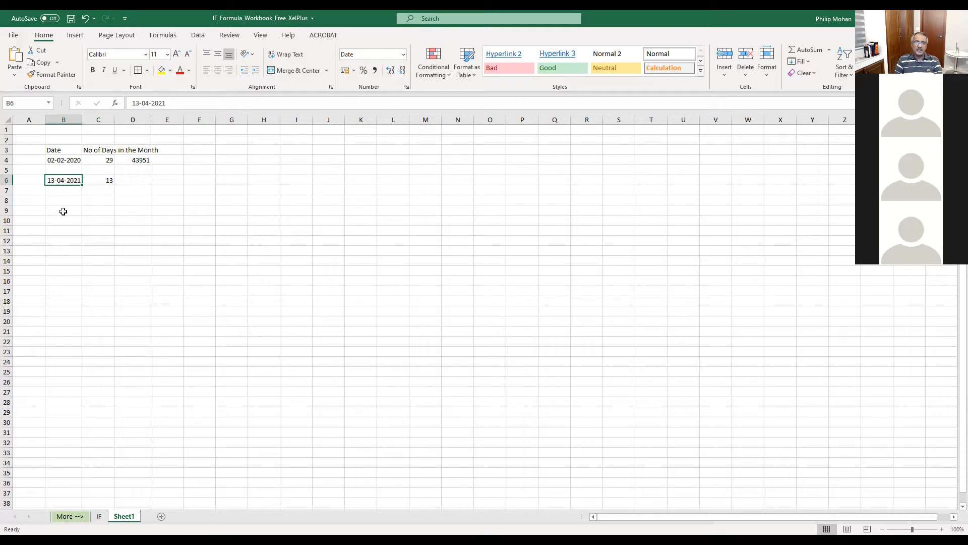
pyautogui.click(105, 183)
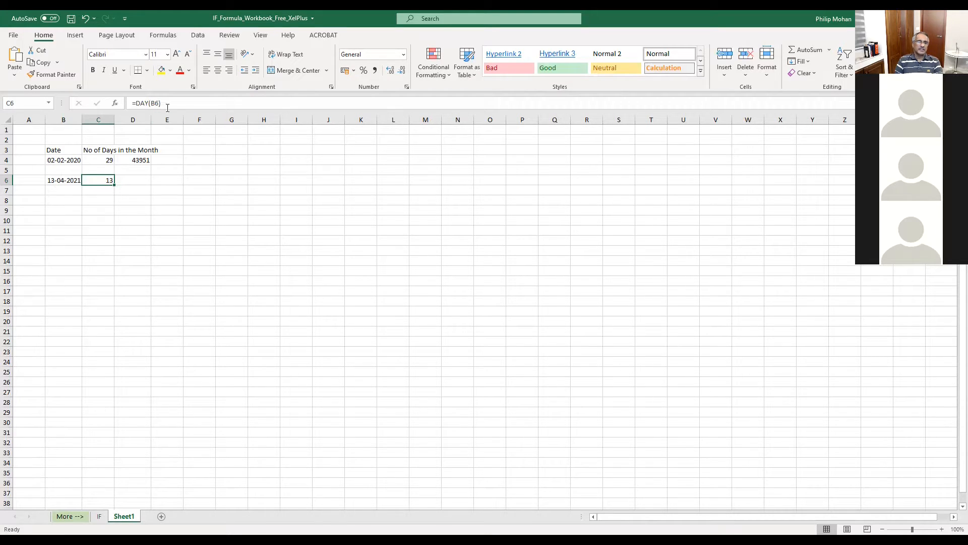
pyautogui.click(57, 180)
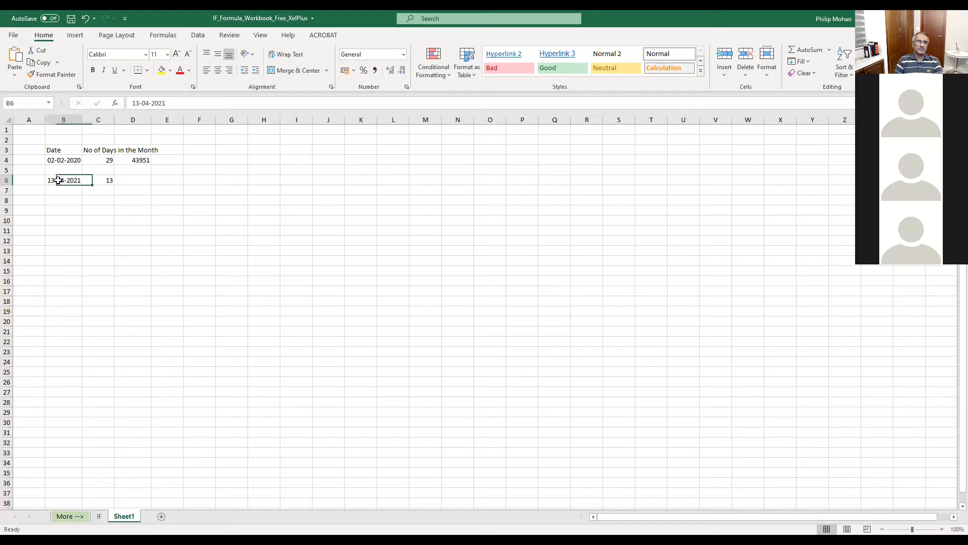
pyautogui.click(121, 180)
pyautogui.click(105, 181)
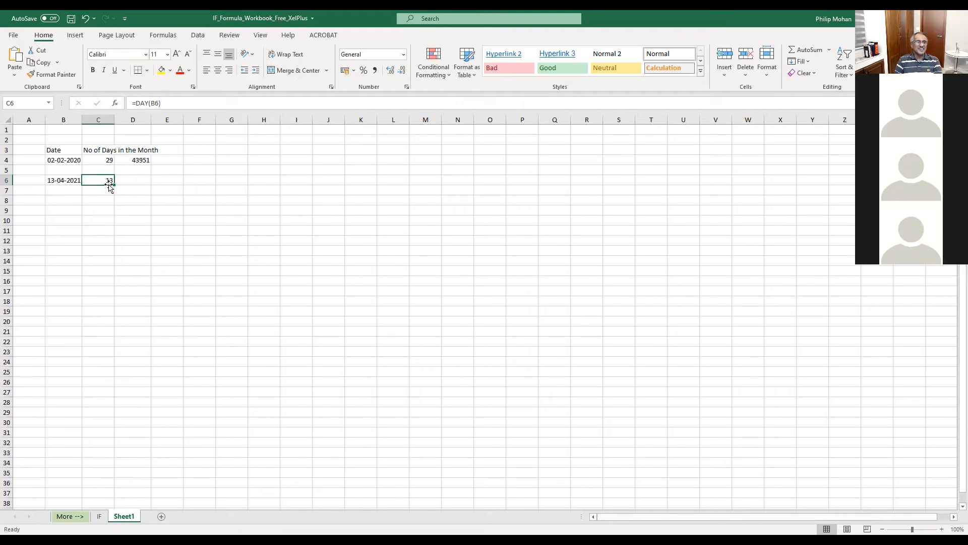
pyautogui.click(103, 157)
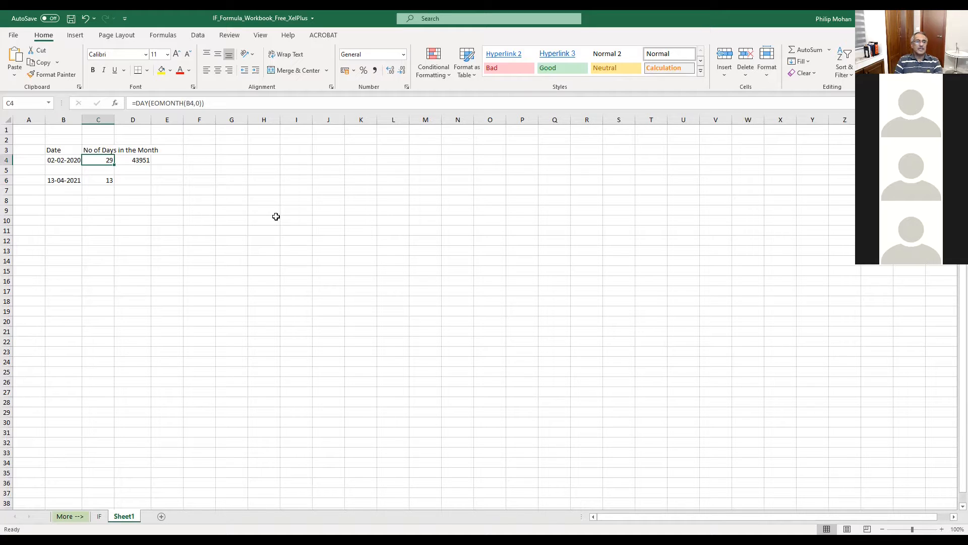
pyautogui.moveTo(55, 179); pyautogui.dragTo(100, 182)
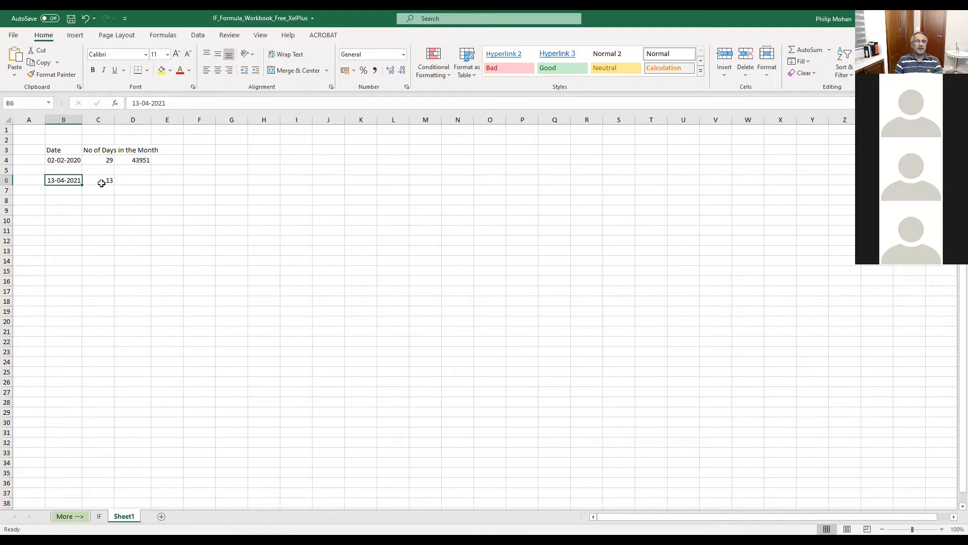
pyautogui.click(76, 202)
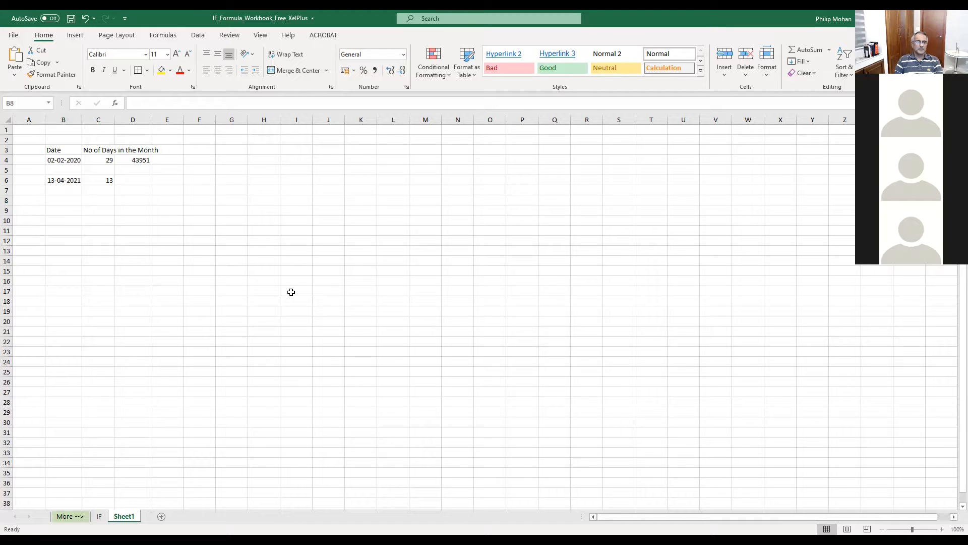
# - Open the IF sheet and bring up the IF function's argument syntax in blank cell K13 without entering a formula
pyautogui.click(98, 516)
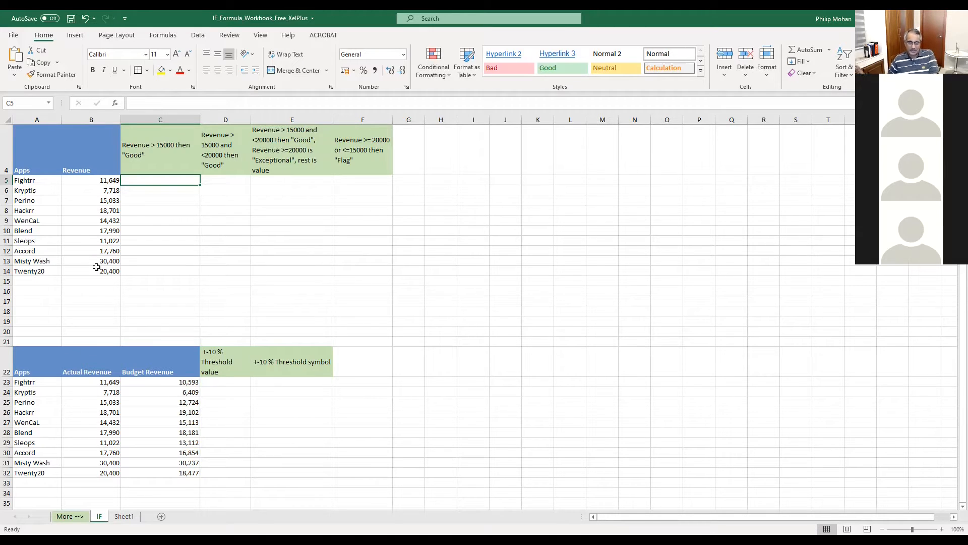
pyautogui.click(542, 262)
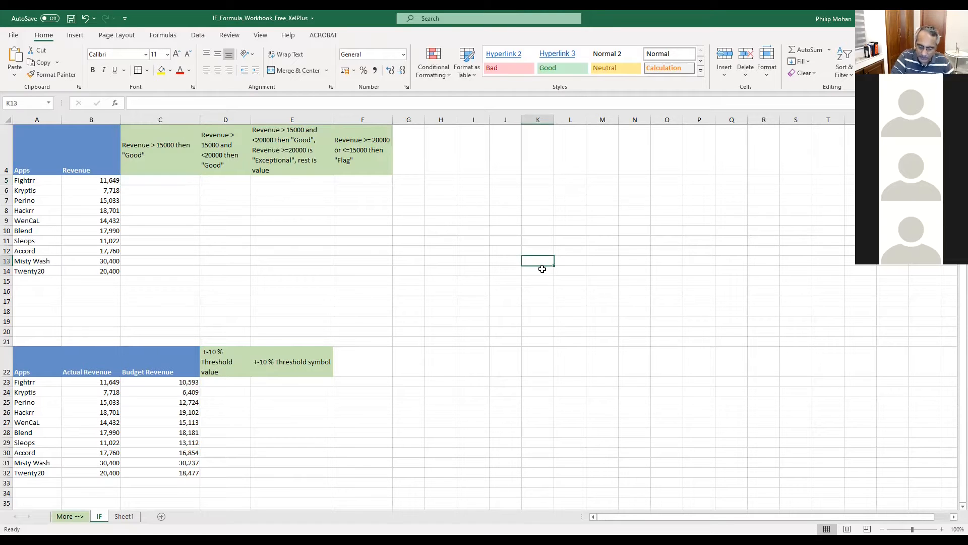
pyautogui.write('=')
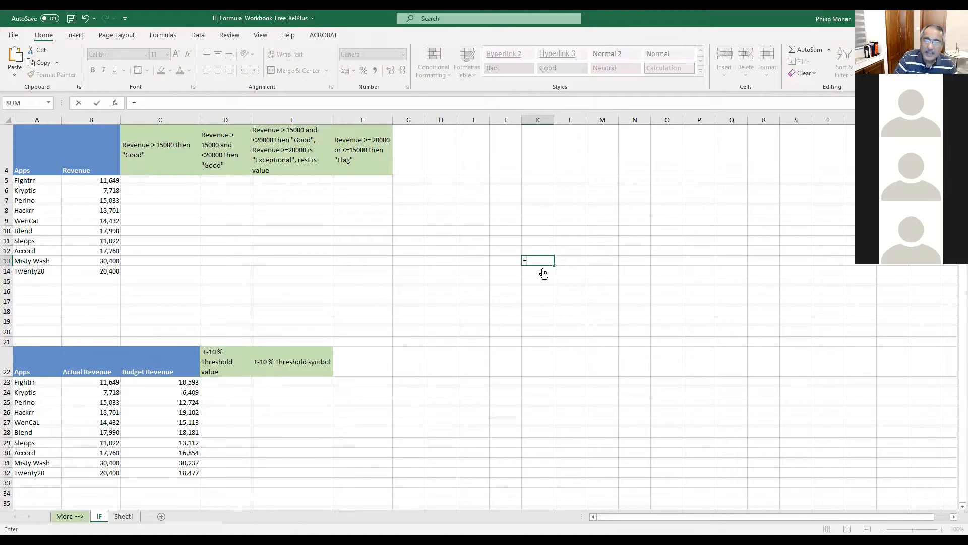
pyautogui.write('if(')
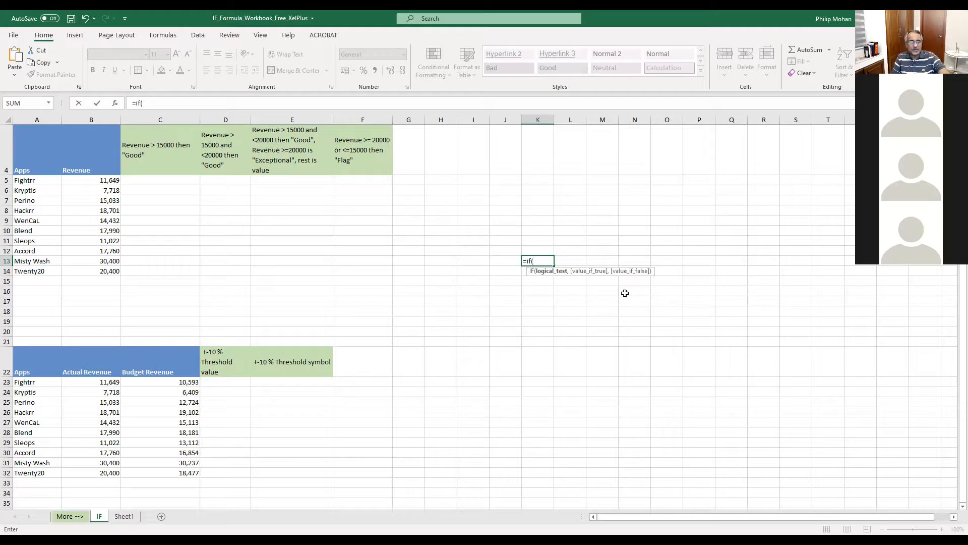
pyautogui.press('Escape')
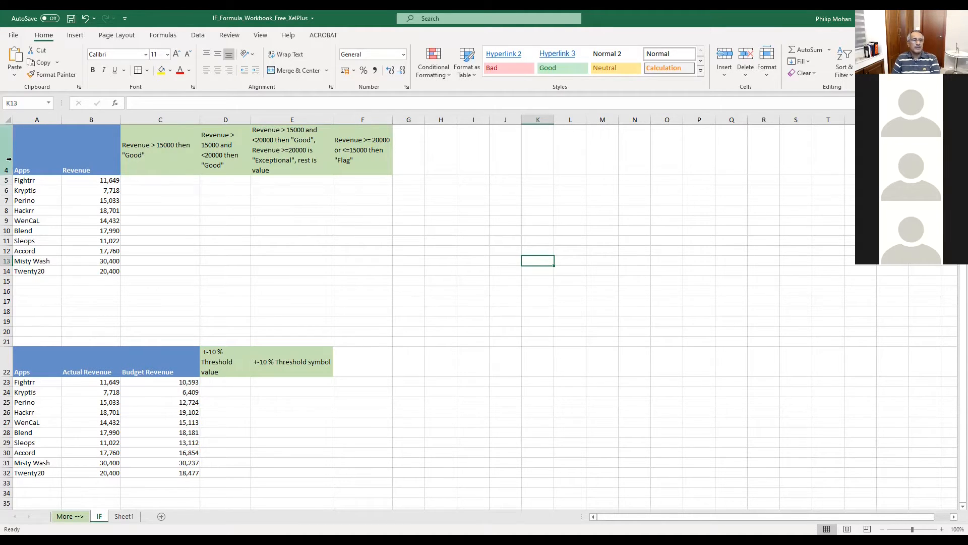
# - Examine the apps and revenues in A5:B14 against the criterion Revenue > 15000 then "Good" in column C
pyautogui.moveTo(26, 183); pyautogui.dragTo(35, 271)
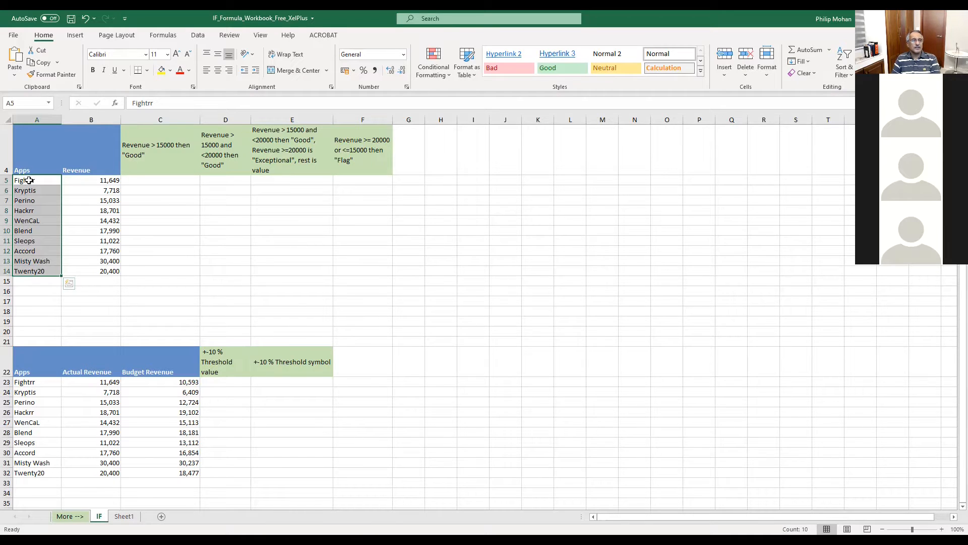
pyautogui.moveTo(109, 180); pyautogui.dragTo(111, 271)
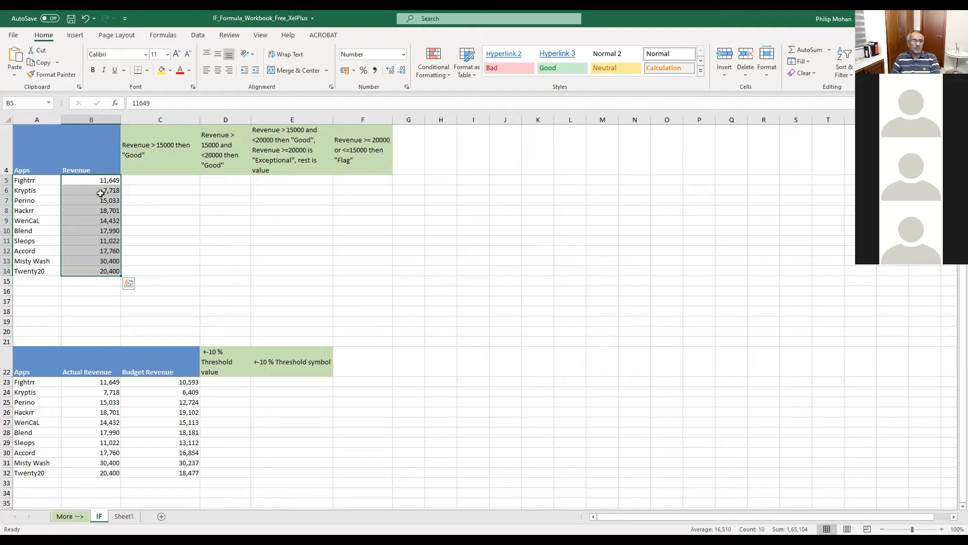
pyautogui.moveTo(16, 179); pyautogui.dragTo(103, 268)
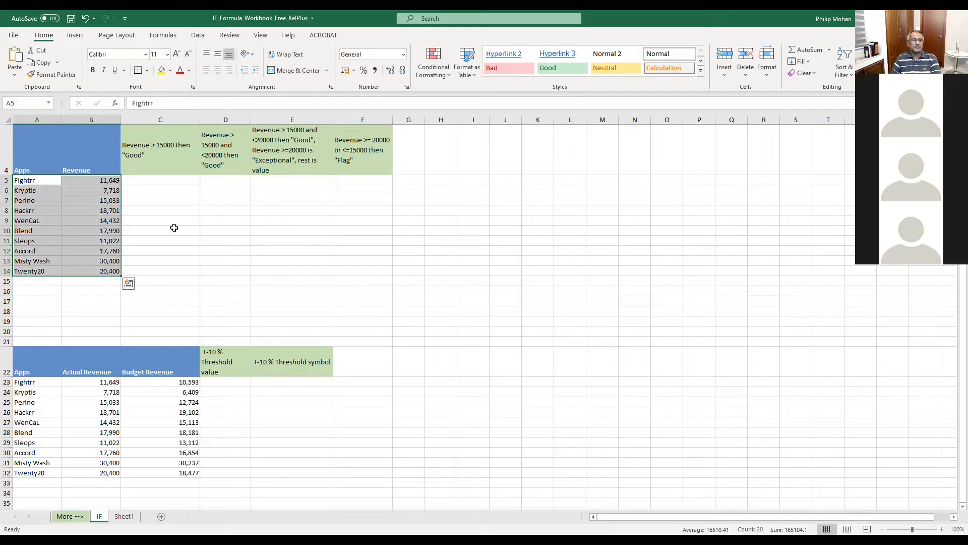
pyautogui.click(148, 183)
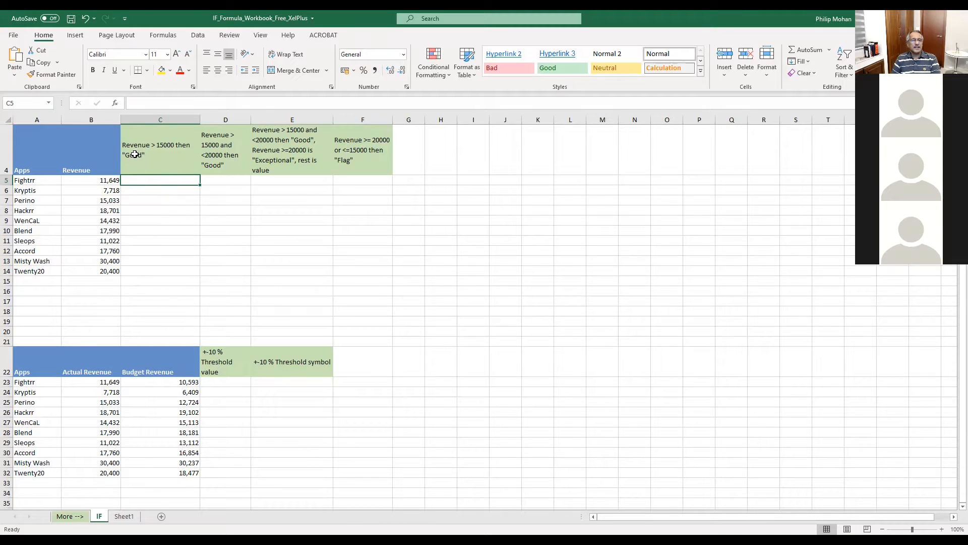
pyautogui.click(118, 211)
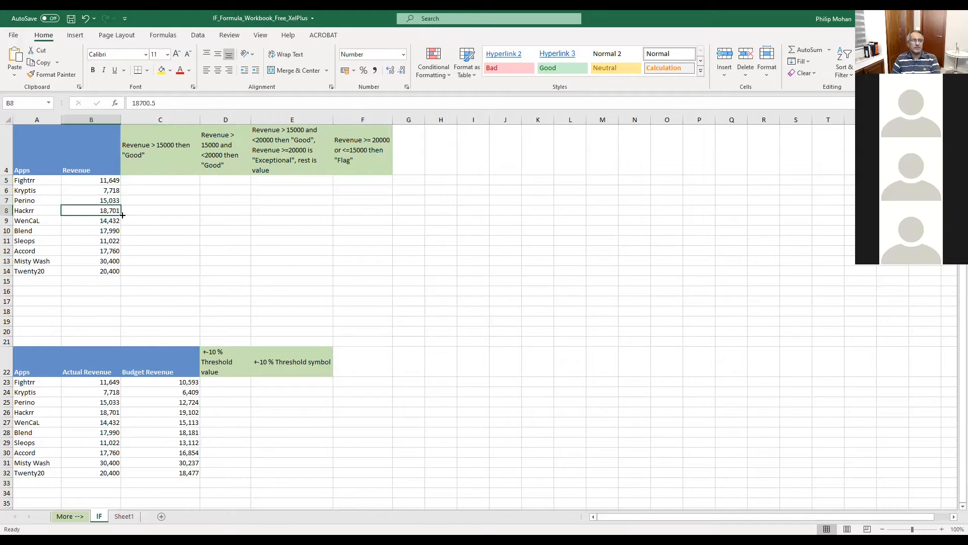
pyautogui.click(118, 232)
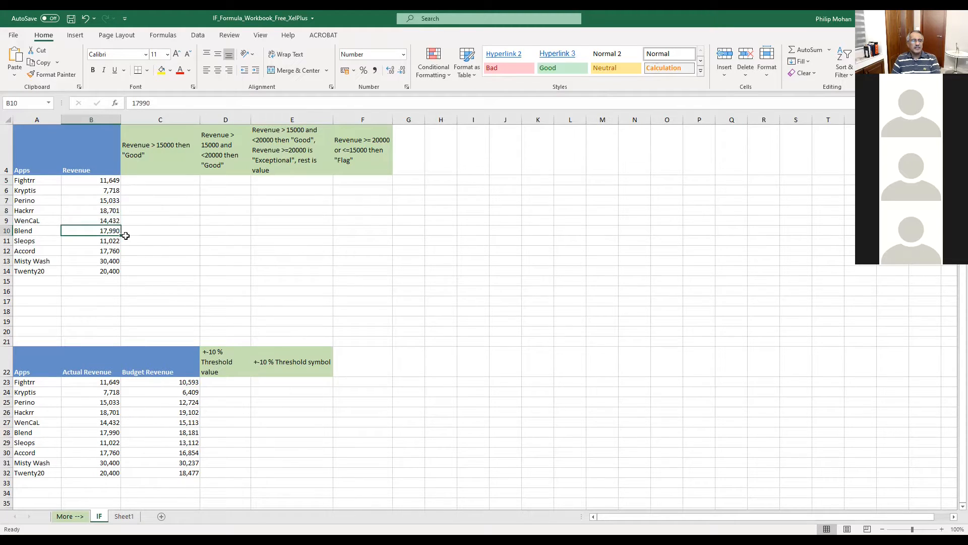
pyautogui.click(118, 262)
pyautogui.click(118, 271)
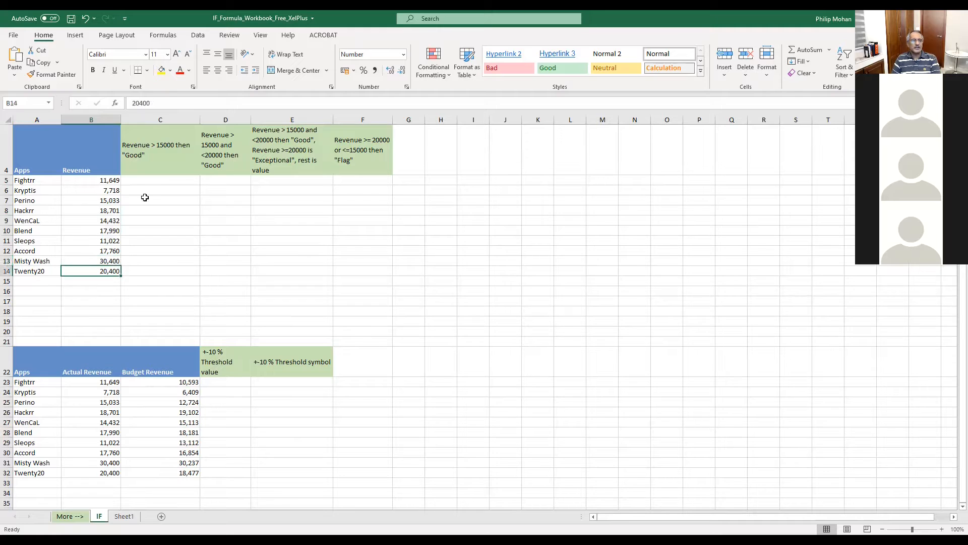
# - Enter the formula =IF(B5>15000,"Good","") in C5 to rate the first app's revenue
pyautogui.click(144, 182)
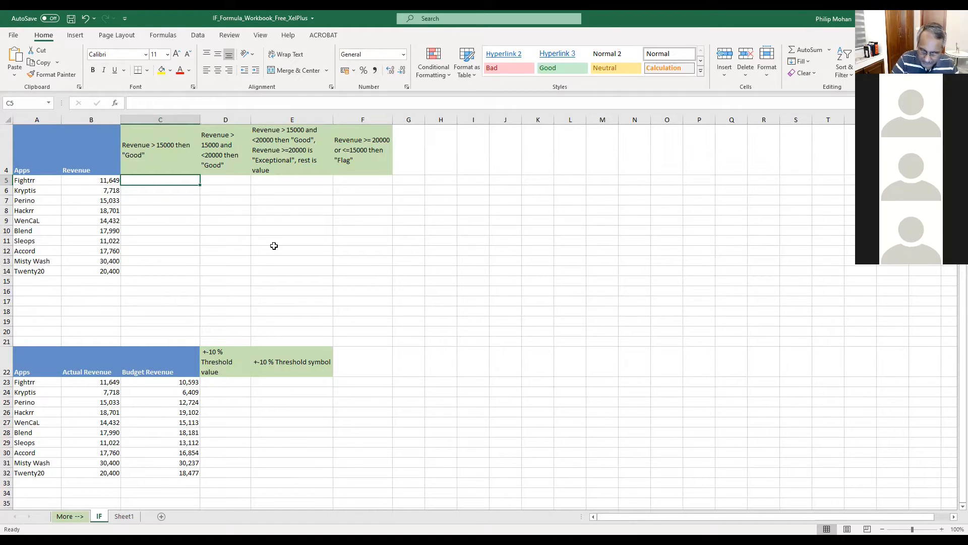
pyautogui.write('=')
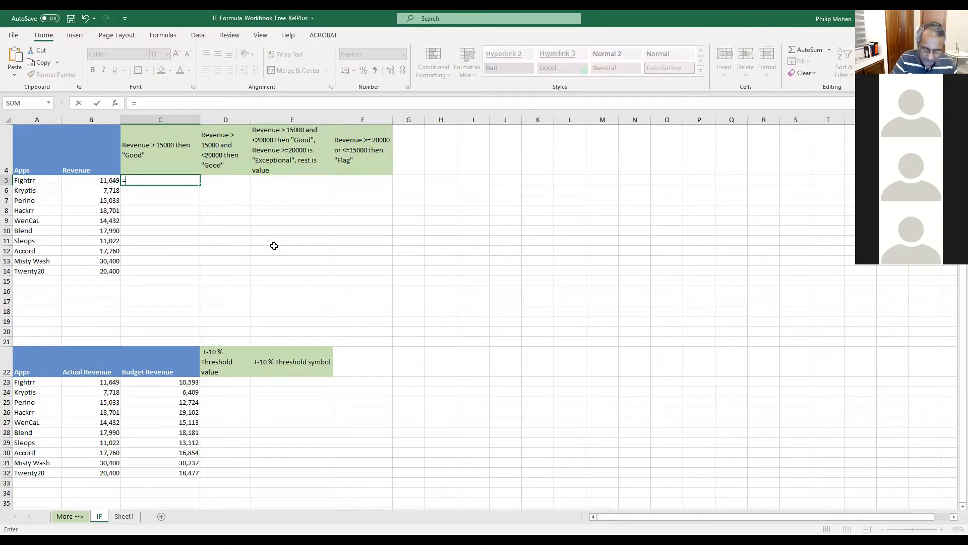
pyautogui.write('if(')
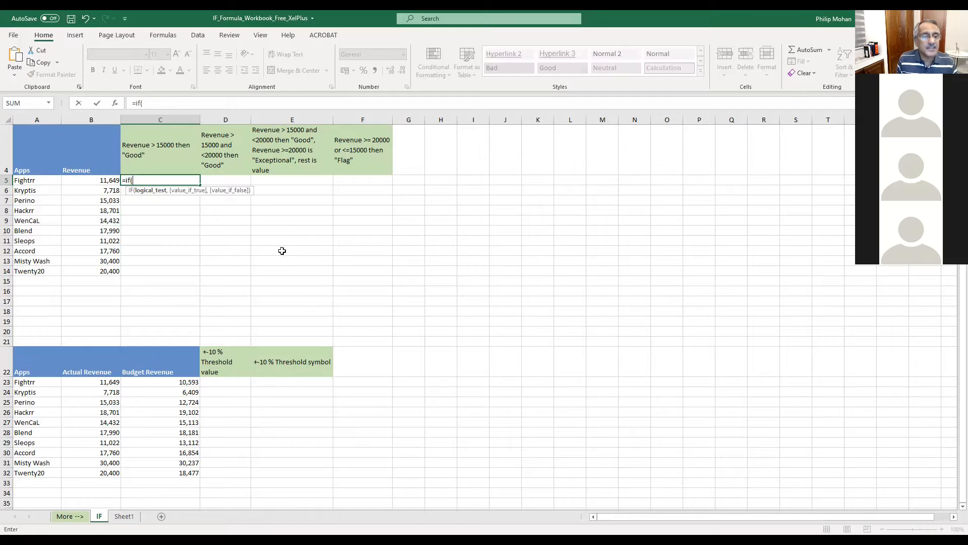
pyautogui.click(106, 181)
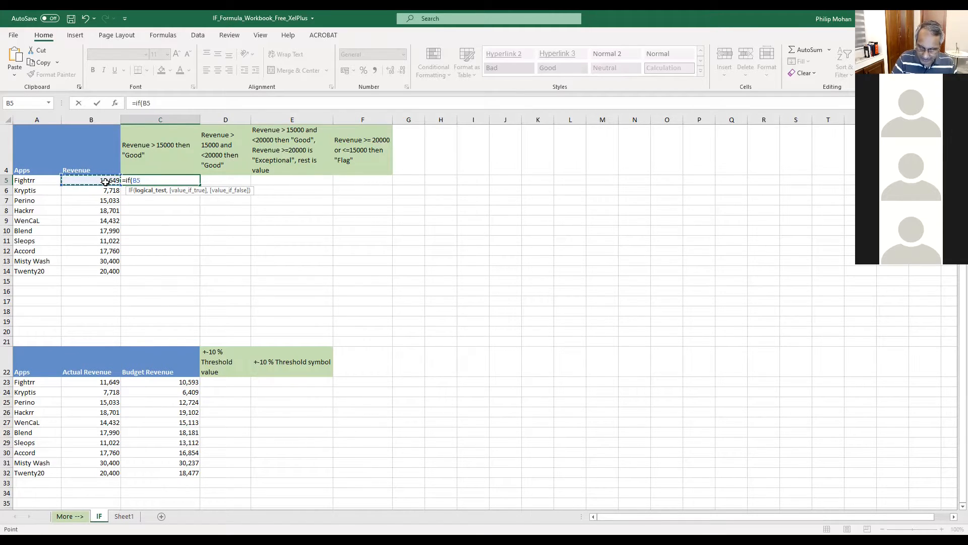
pyautogui.write('?')
pyautogui.press('BackSpace')
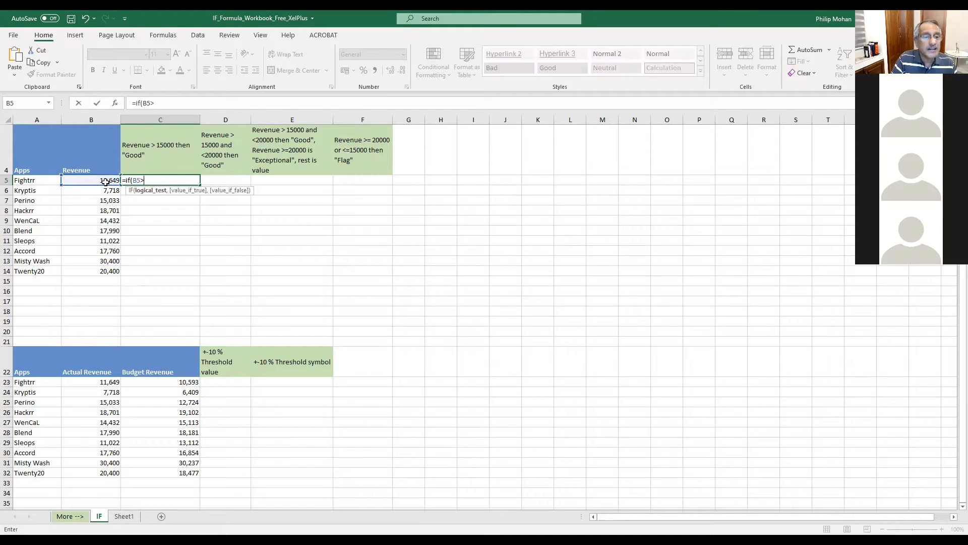
pyautogui.write('>15')
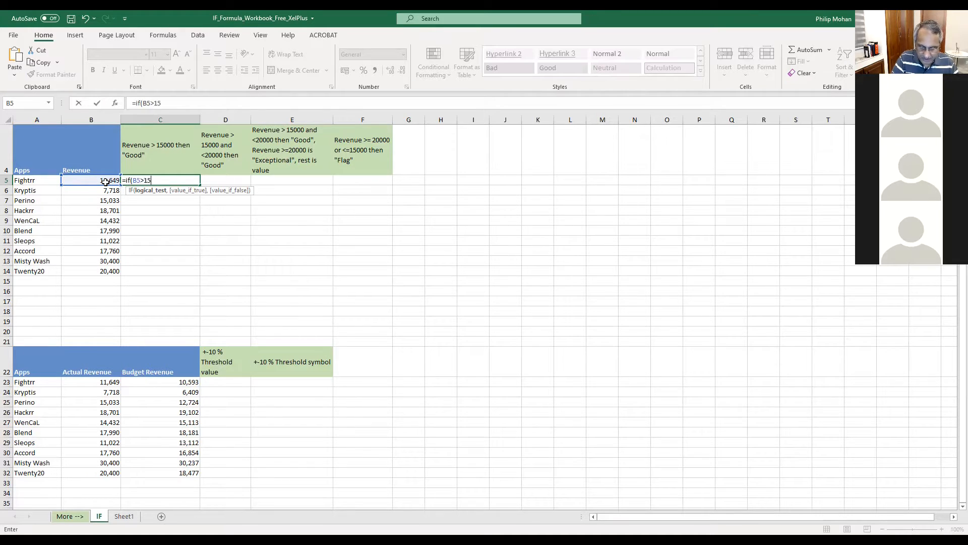
pyautogui.write('000')
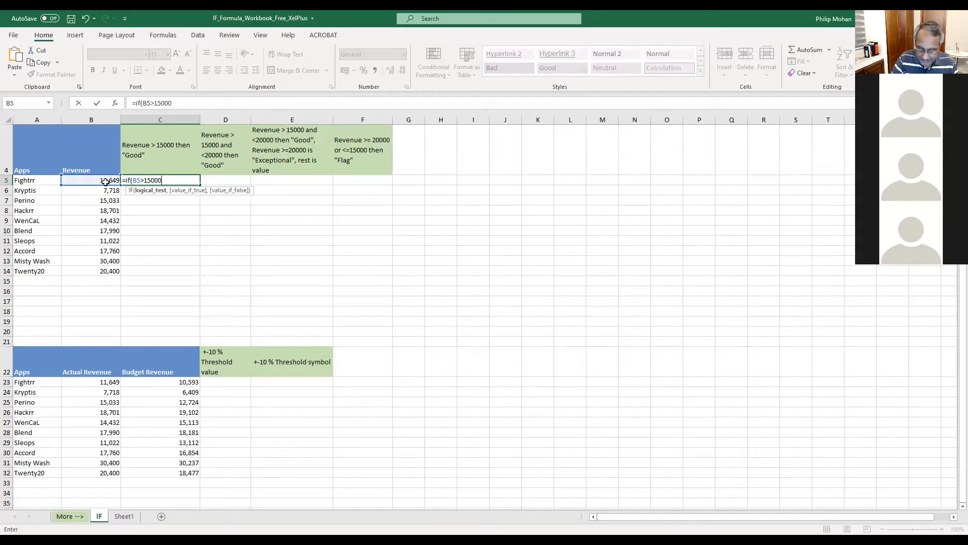
pyautogui.write(',"Good')
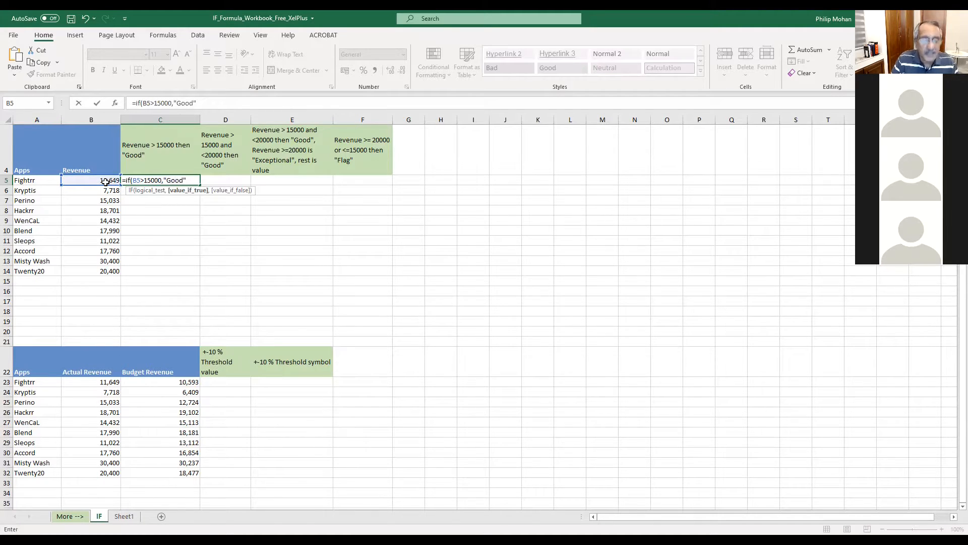
pyautogui.write('",')
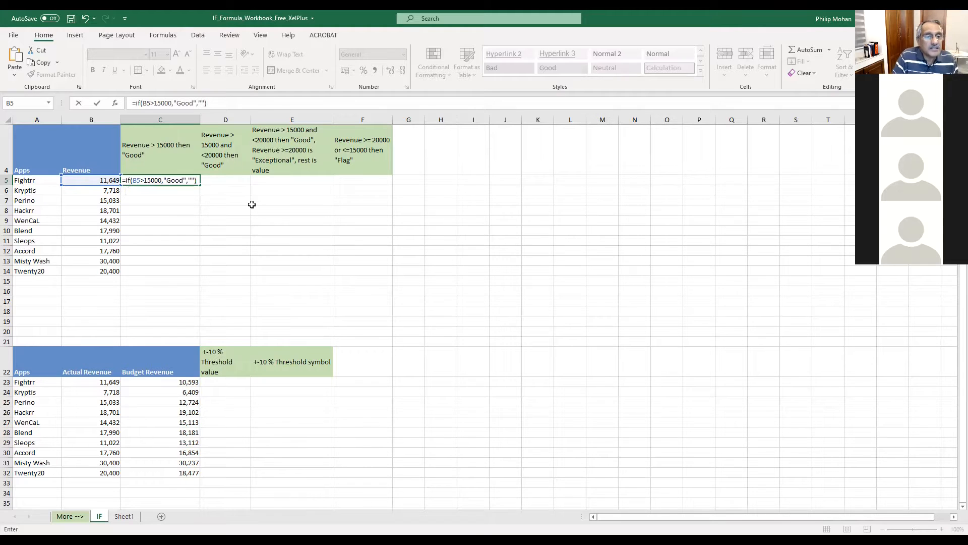
pyautogui.press('Return')
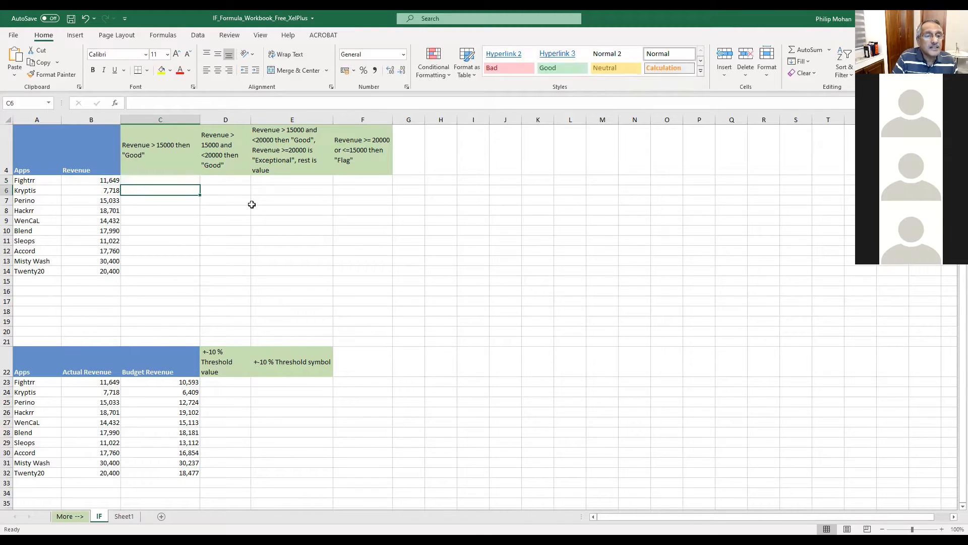
# - Fill C5's IF formula down through C14 and check the ratings against the revenues in column B
pyautogui.click(173, 182)
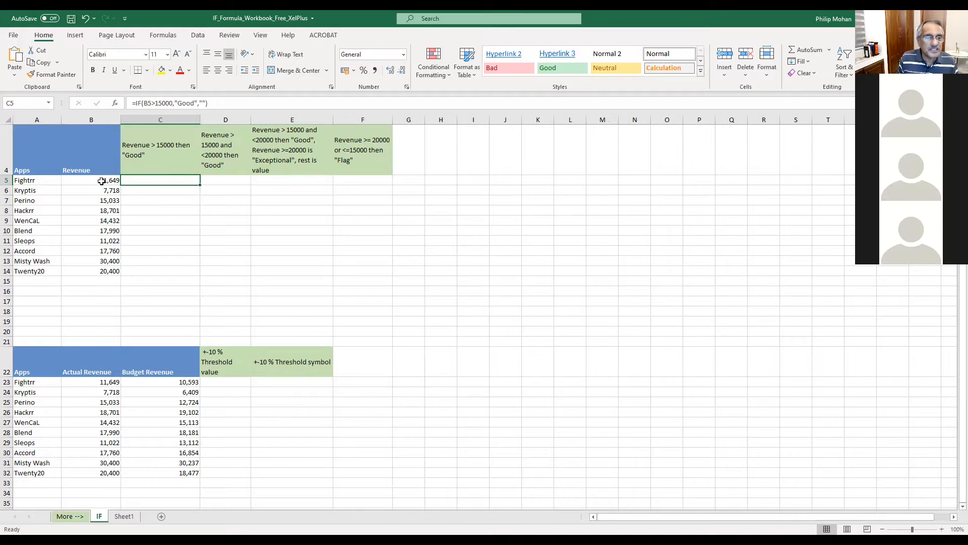
pyautogui.doubleClick(201, 184)
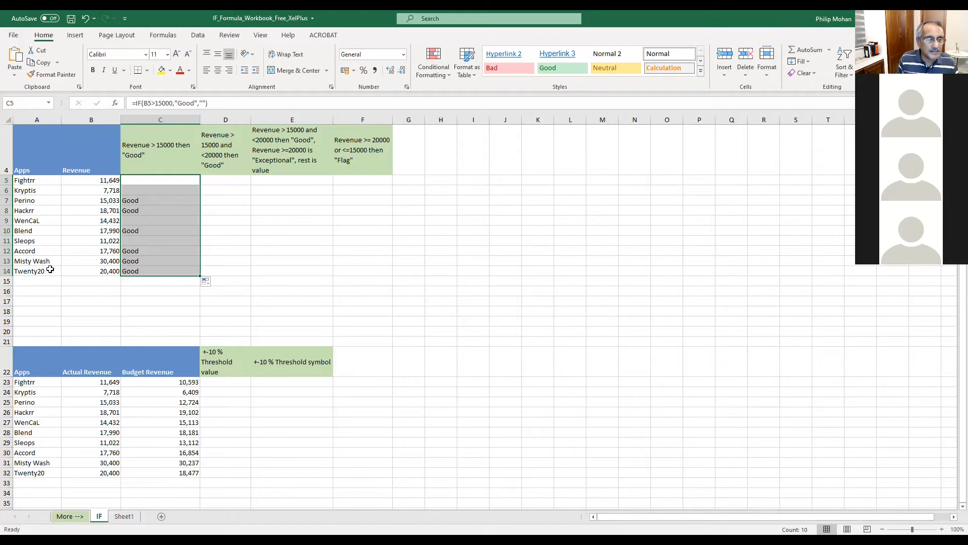
pyautogui.click(109, 202)
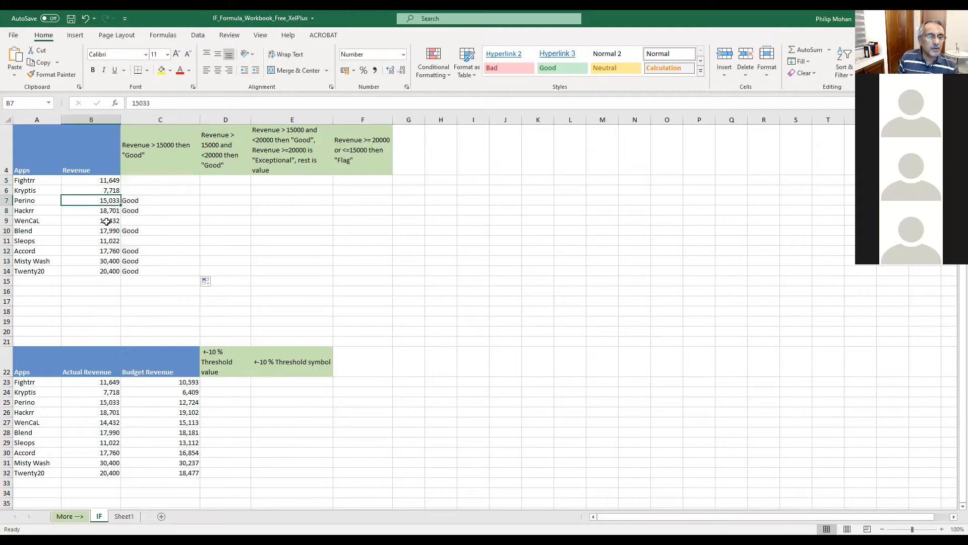
pyautogui.click(103, 233)
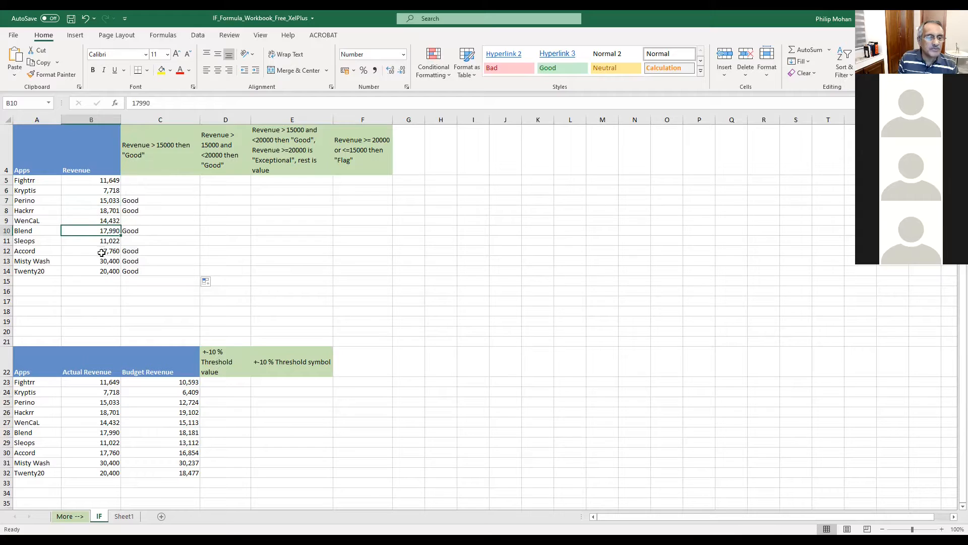
pyautogui.click(101, 252)
pyautogui.click(106, 263)
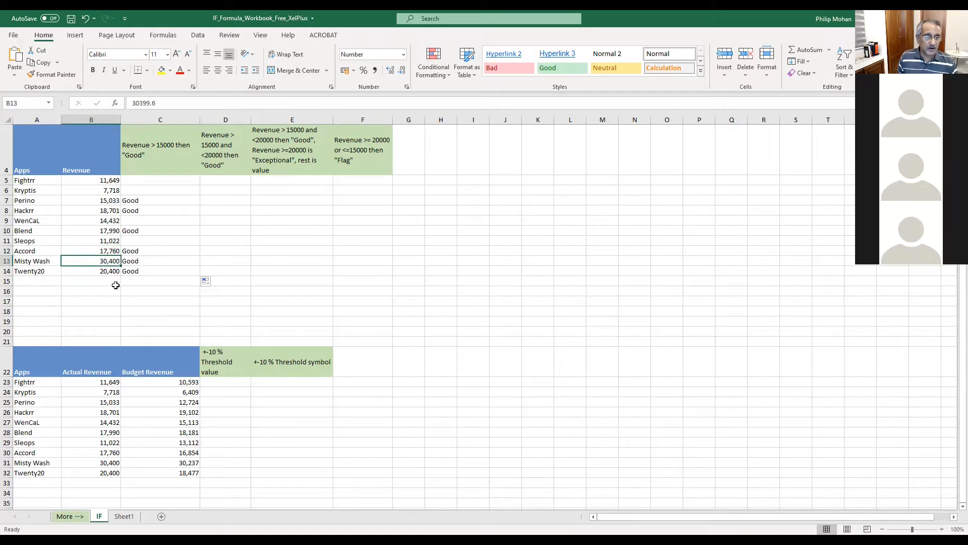
# - Change C5's formula to =IF(B5>15000,"Good","Bad") so revenues that miss the threshold are rated "Bad"
pyautogui.click(135, 180)
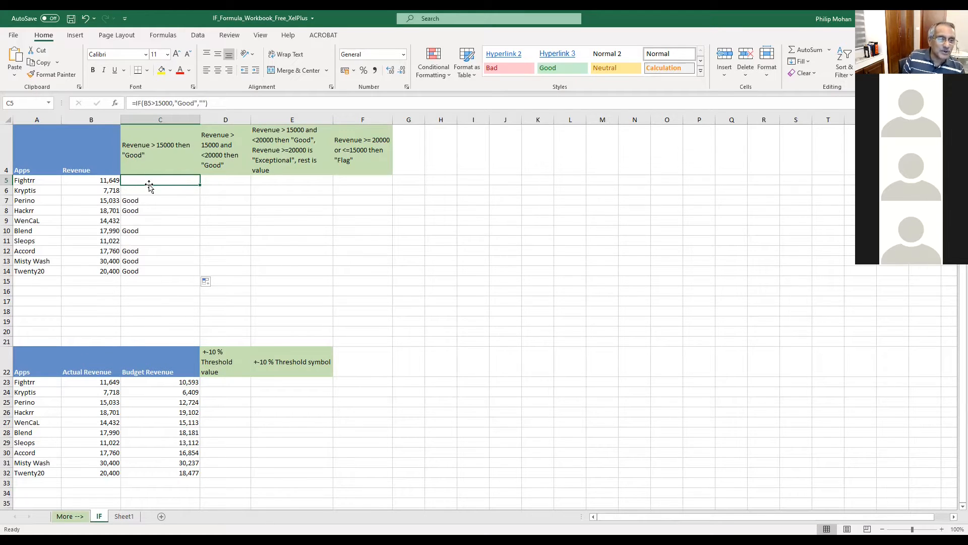
pyautogui.click(201, 102)
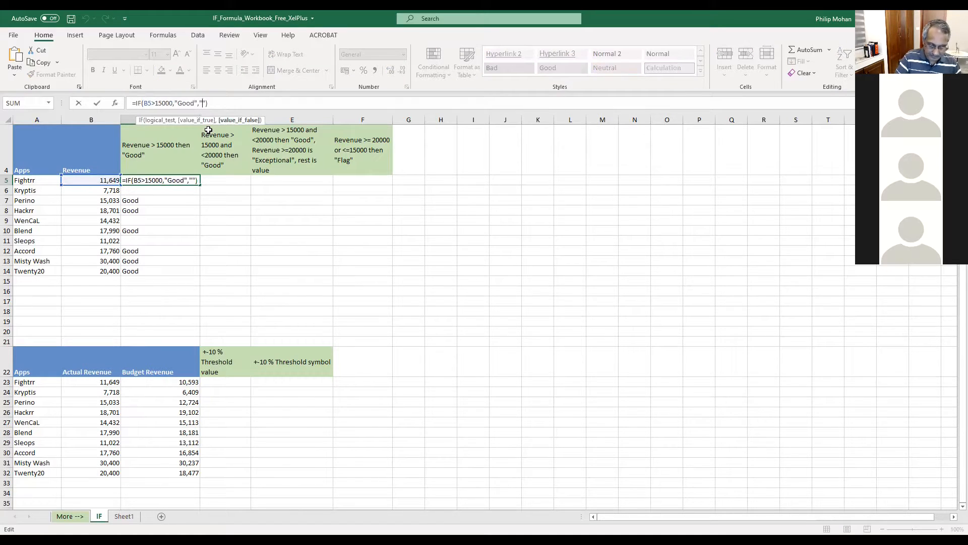
pyautogui.write('Bad')
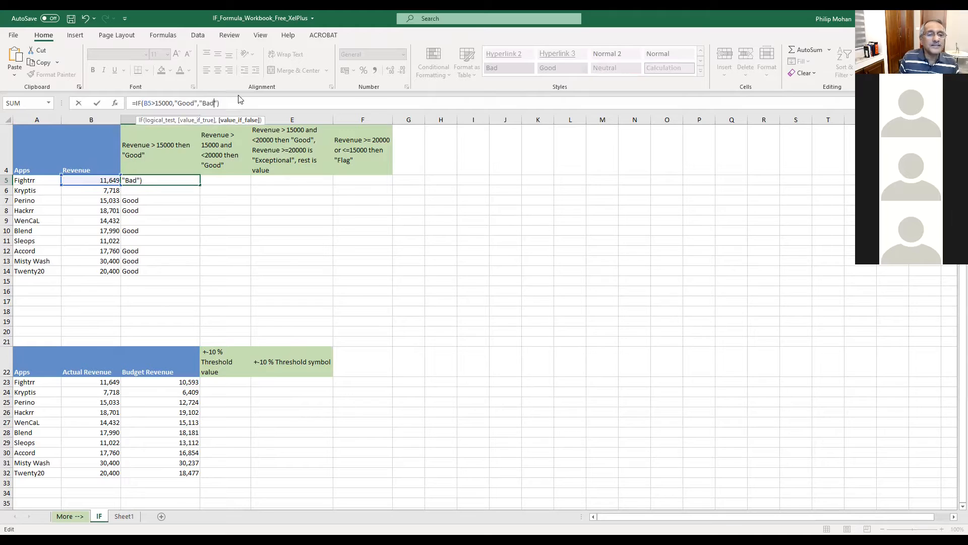
pyautogui.click(231, 101)
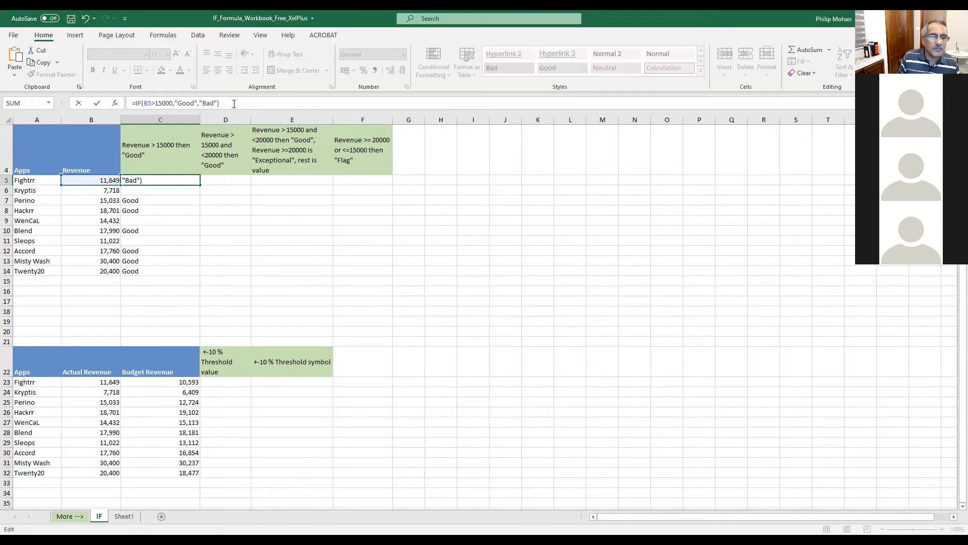
pyautogui.press('Return')
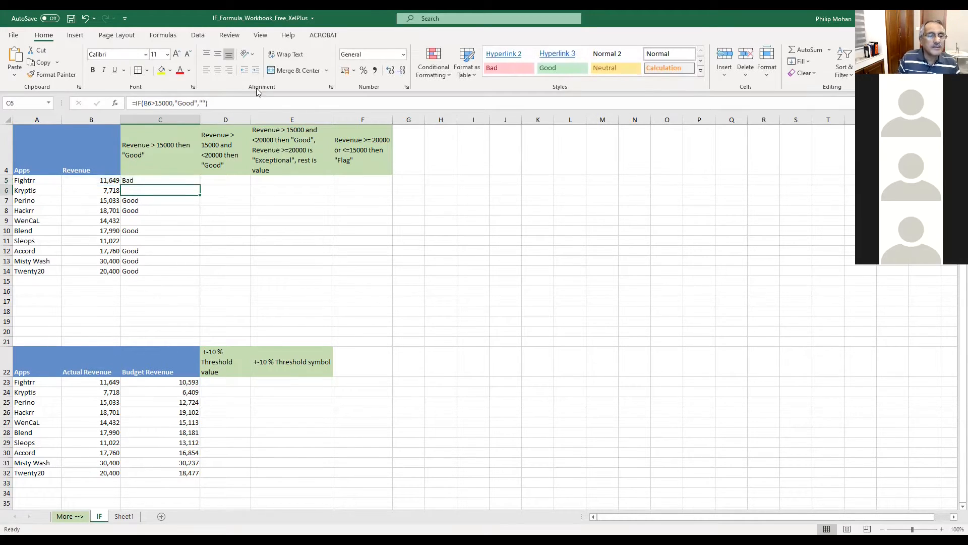
# - Fill C5's updated IF formula down through C14 and check several ratings against the revenues
pyautogui.click(168, 180)
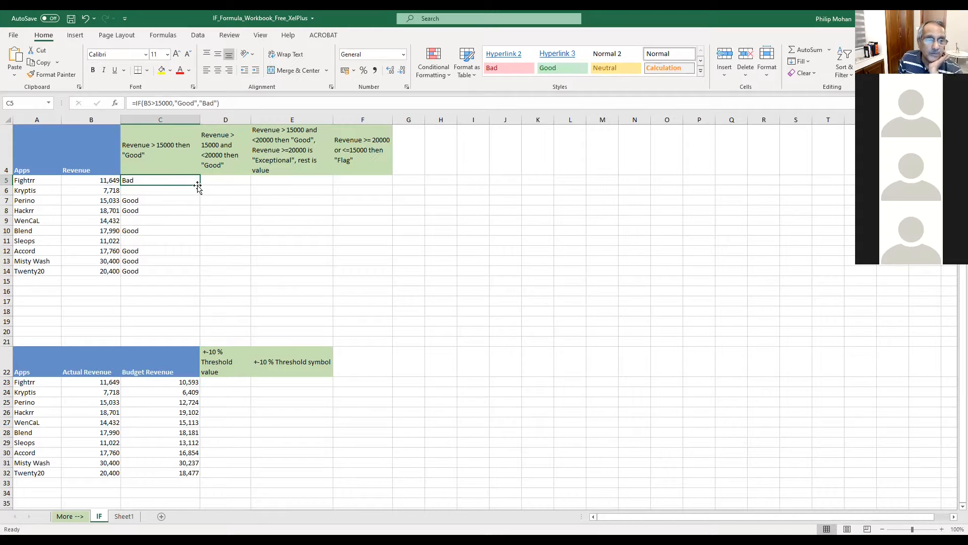
pyautogui.doubleClick(199, 186)
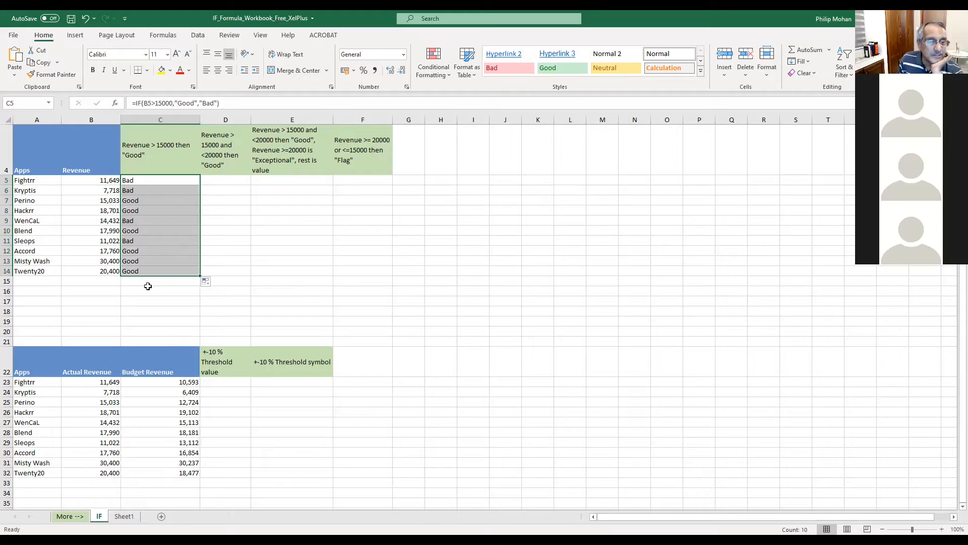
pyautogui.click(107, 243)
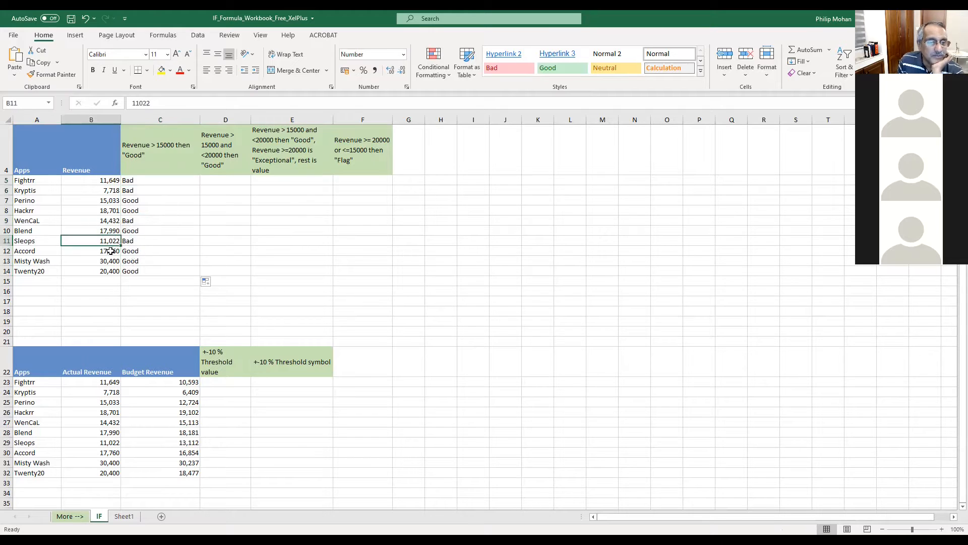
pyautogui.click(140, 243)
pyautogui.click(137, 192)
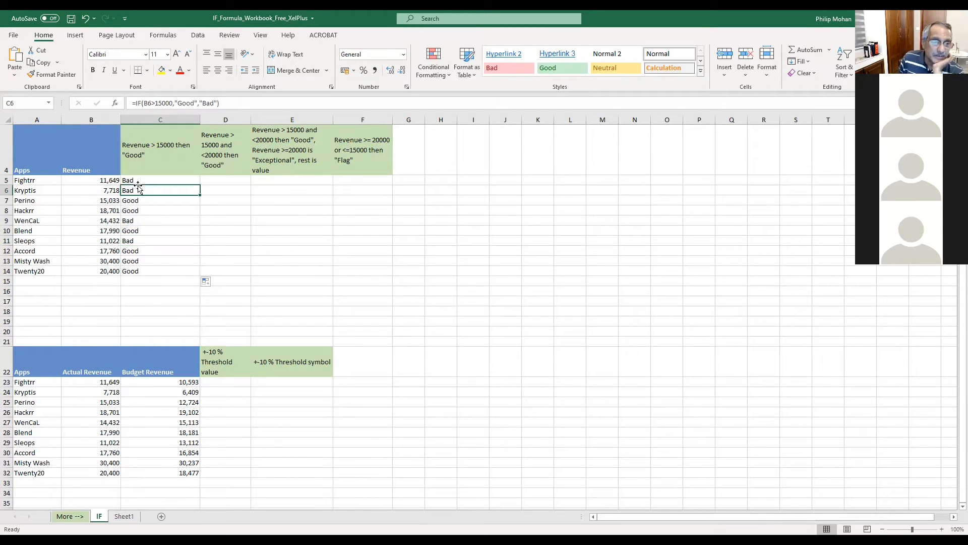
pyautogui.click(141, 203)
pyautogui.click(143, 215)
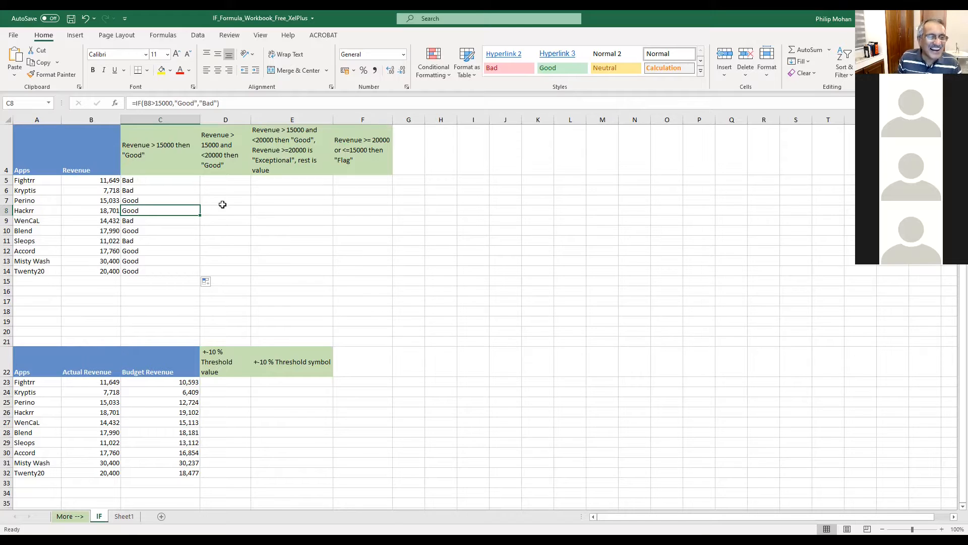
# - Copy the formula text =IF(B5>15000,"Good","Bad") from C5 into D5, keeping its reference to B5
pyautogui.click(220, 182)
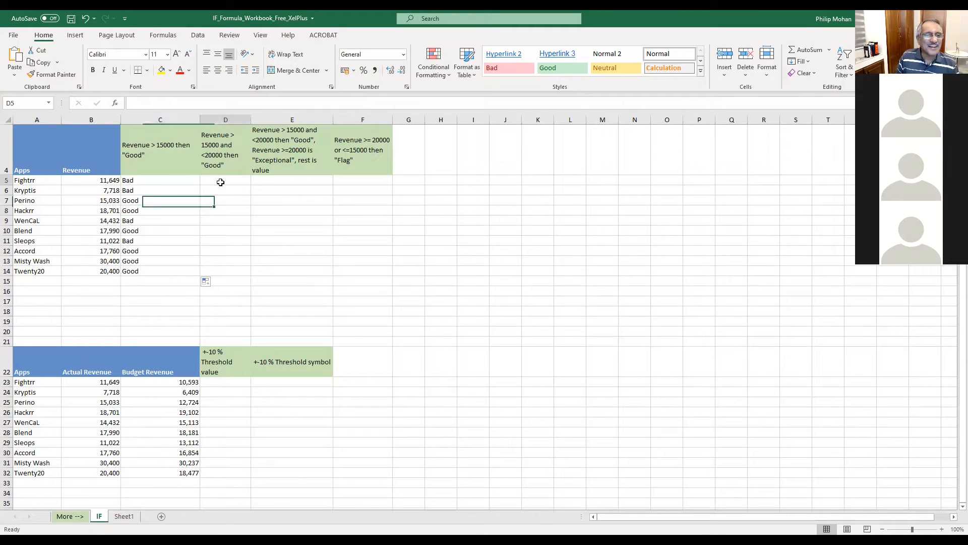
pyautogui.click(161, 181)
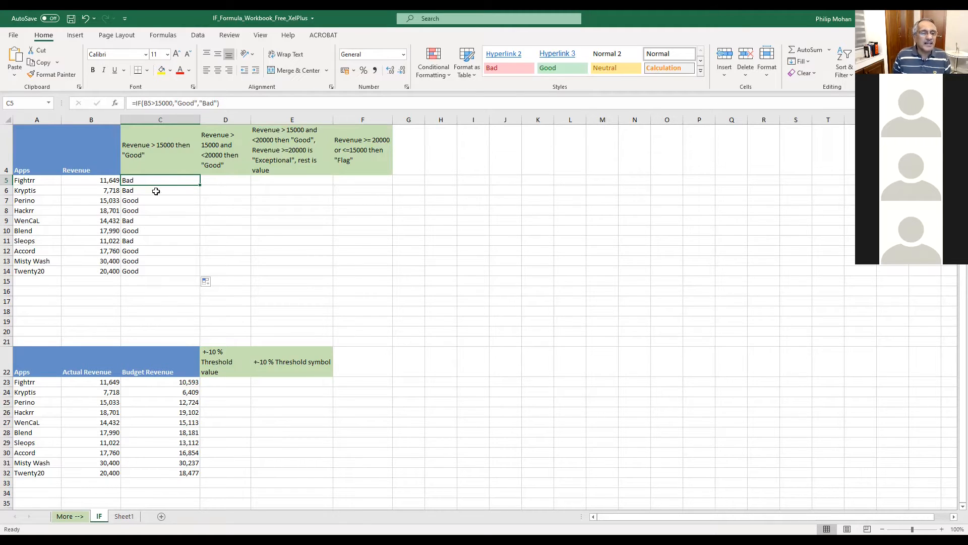
pyautogui.click(243, 101)
pyautogui.moveTo(132, 103); pyautogui.dragTo(159, 103)
pyautogui.rightClick(159, 103)
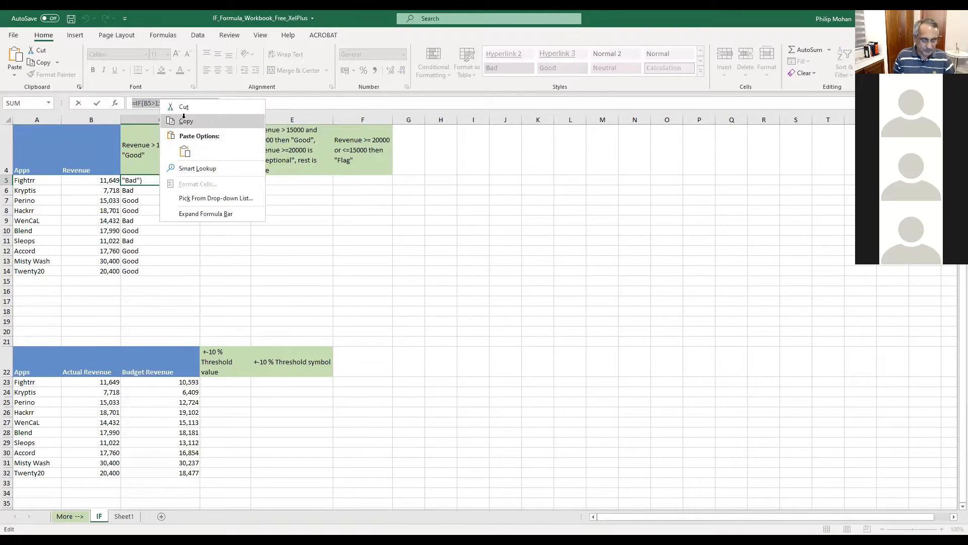
pyautogui.click(184, 115)
pyautogui.press('Escape')
pyautogui.click(217, 181)
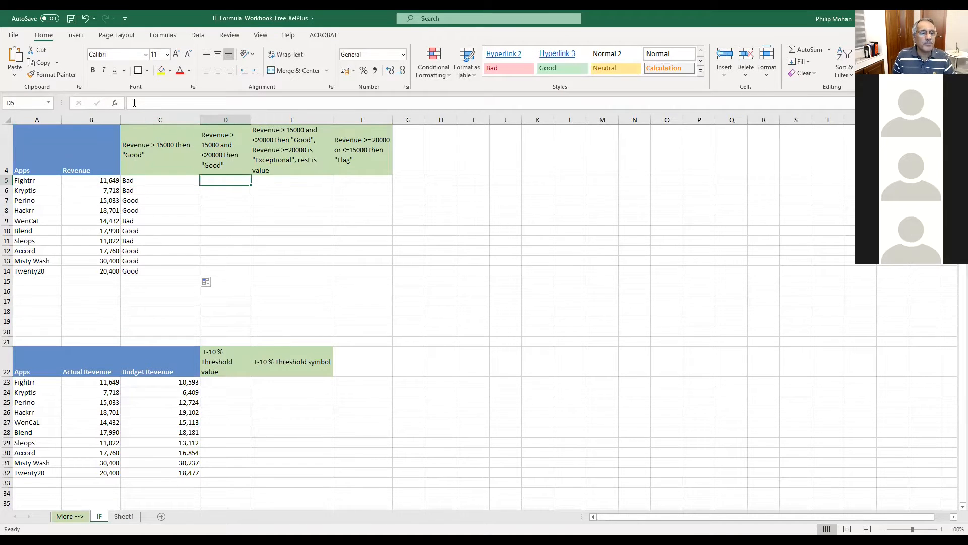
pyautogui.click(134, 103)
pyautogui.rightClick(135, 103)
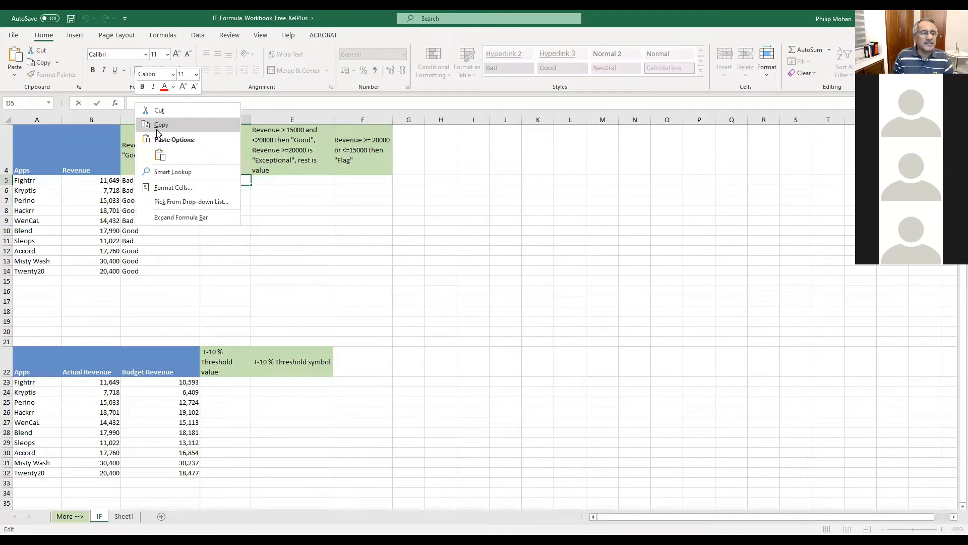
pyautogui.click(160, 156)
pyautogui.click(244, 224)
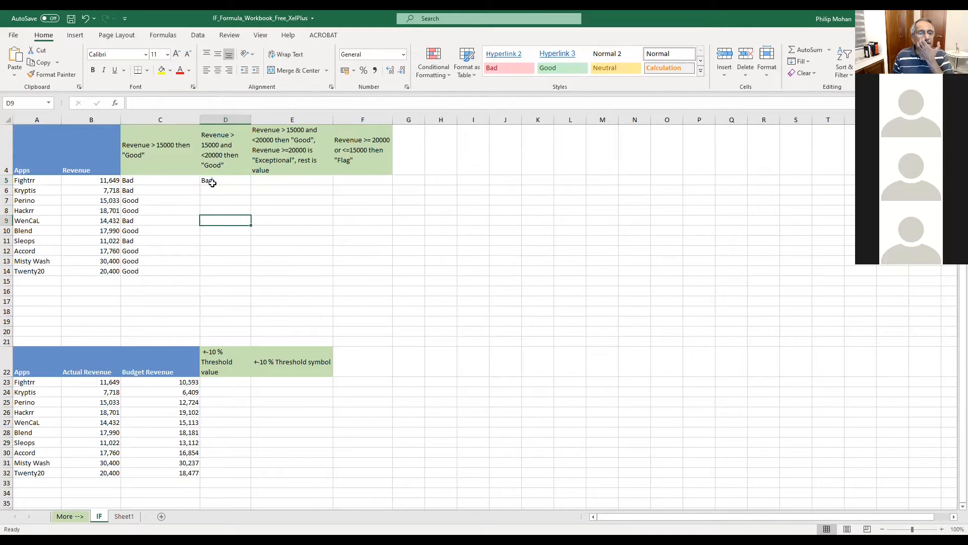
# - Wrap the logical test in D5's formula in an AND function with the conditions B5>15000 and B5<2000
pyautogui.click(213, 182)
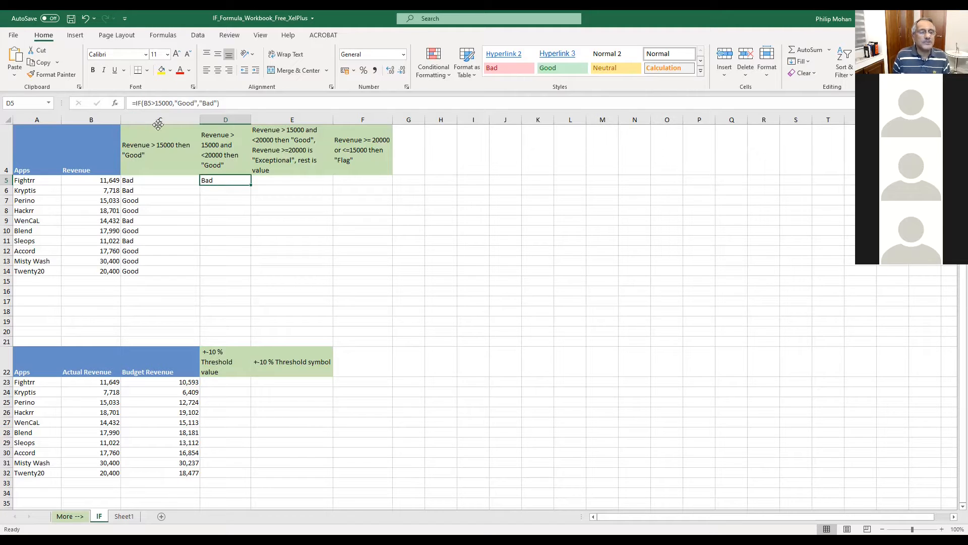
pyautogui.press('F2')
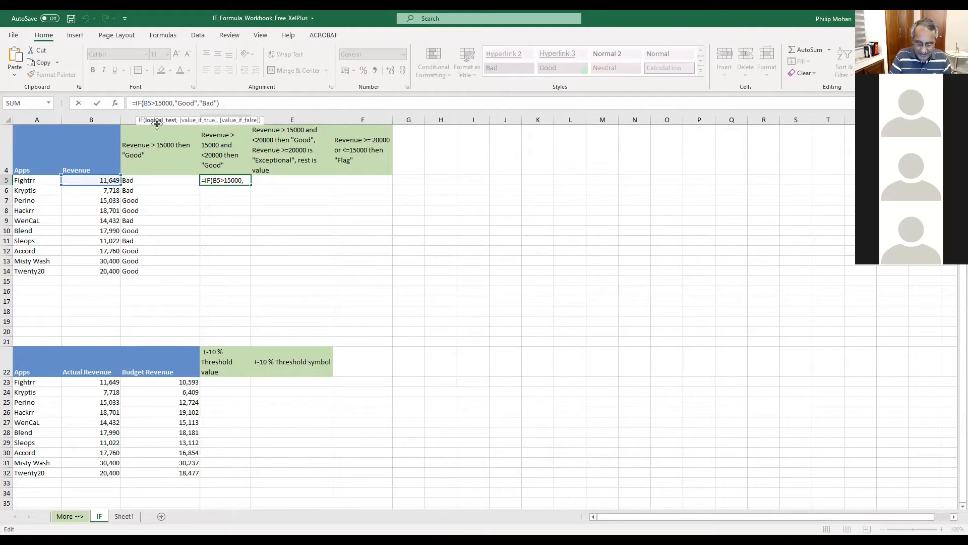
pyautogui.write('and(')
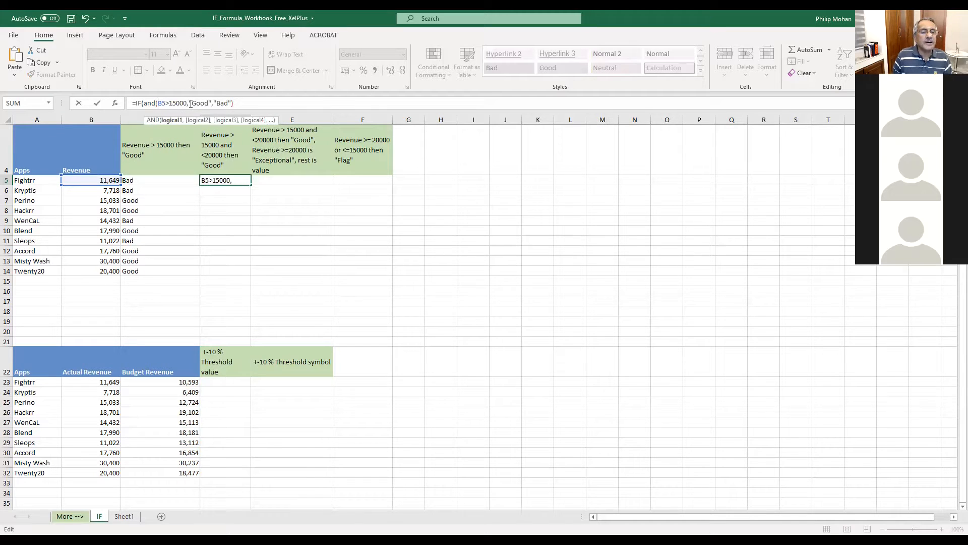
pyautogui.click(195, 103)
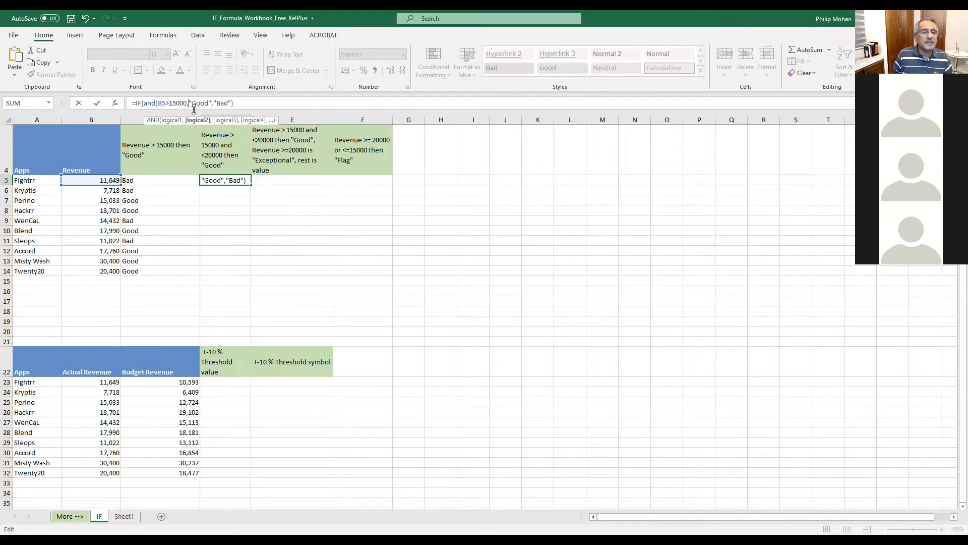
pyautogui.click(104, 180)
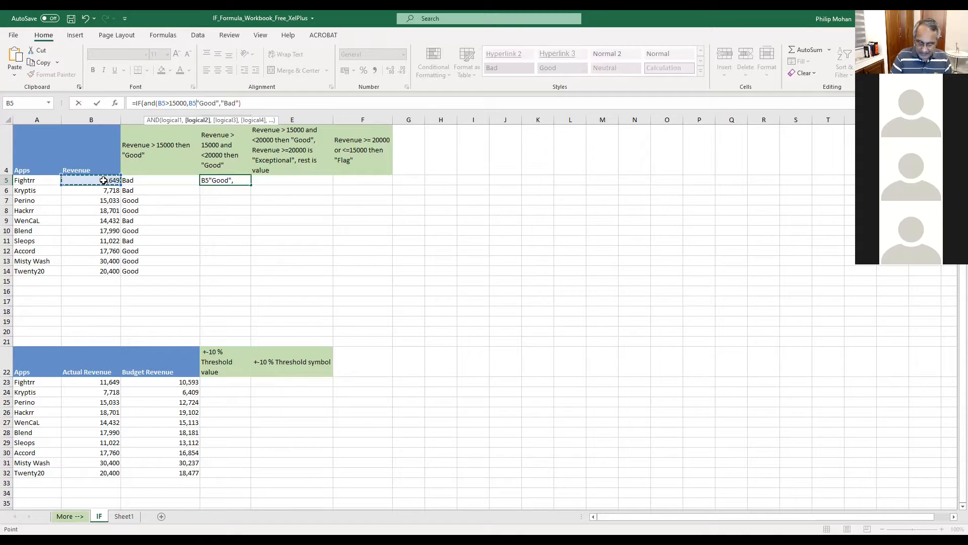
pyautogui.write('<')
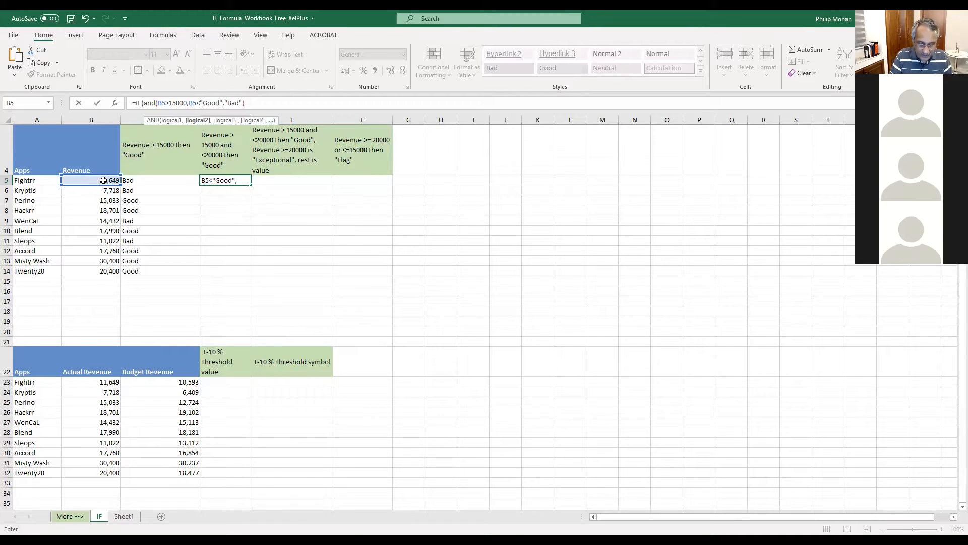
pyautogui.write('2000')
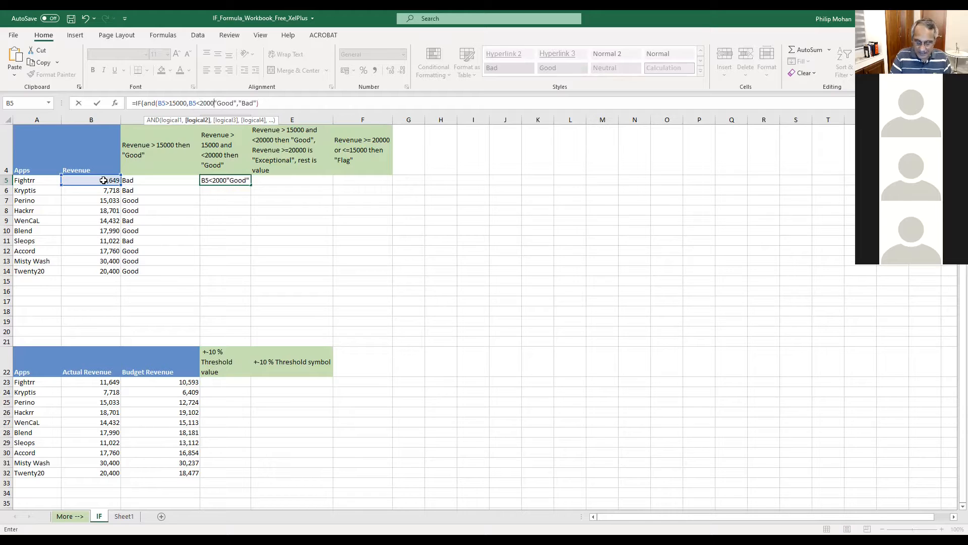
pyautogui.write(')')
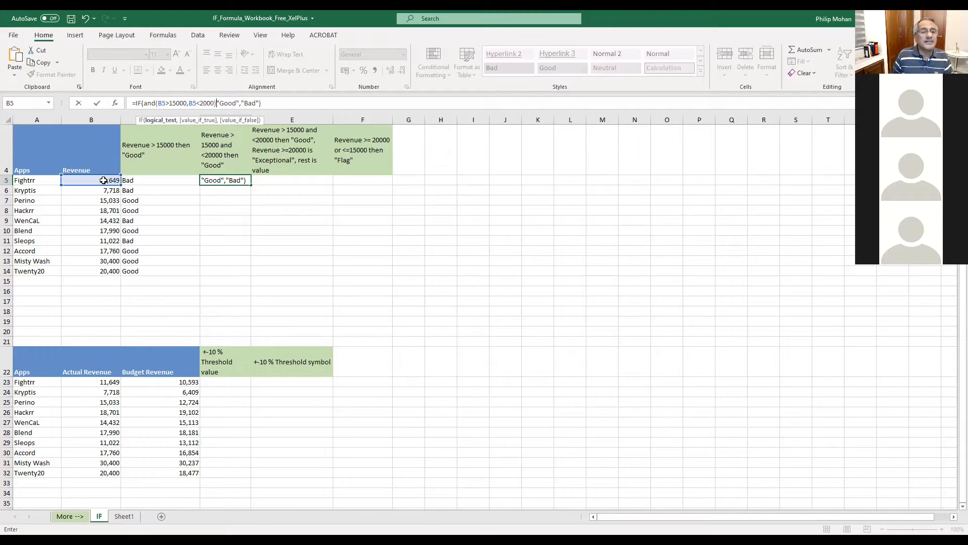
# - Insert the missing comma after the AND function in D5's formula and restore "Good" as the value if true
pyautogui.press('Delete')
pyautogui.press('Delete')
pyautogui.press('Delete')
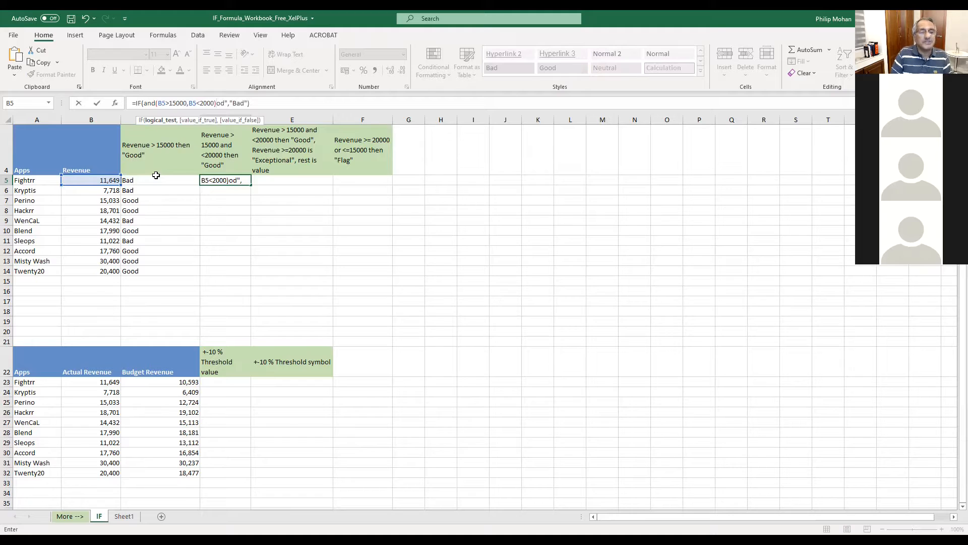
pyautogui.write(',"G')
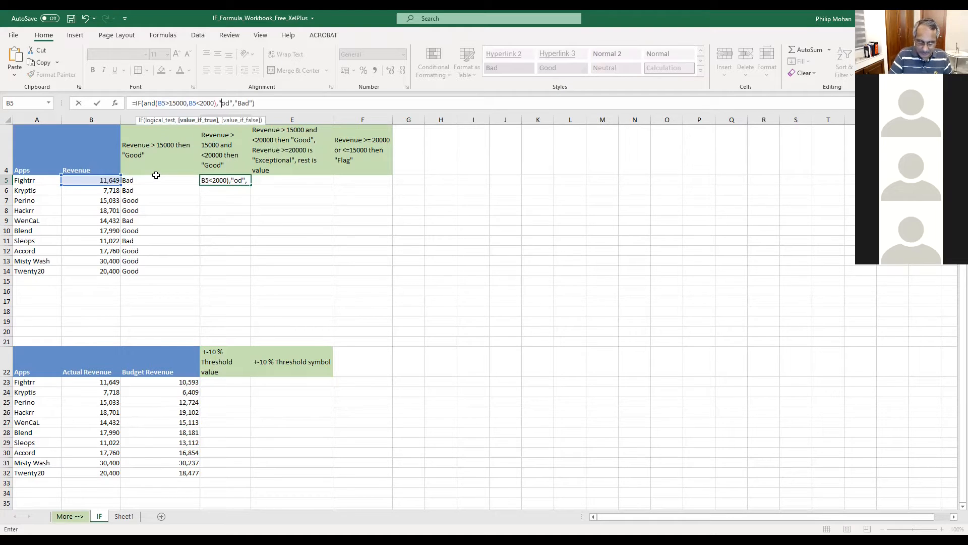
pyautogui.write('o')
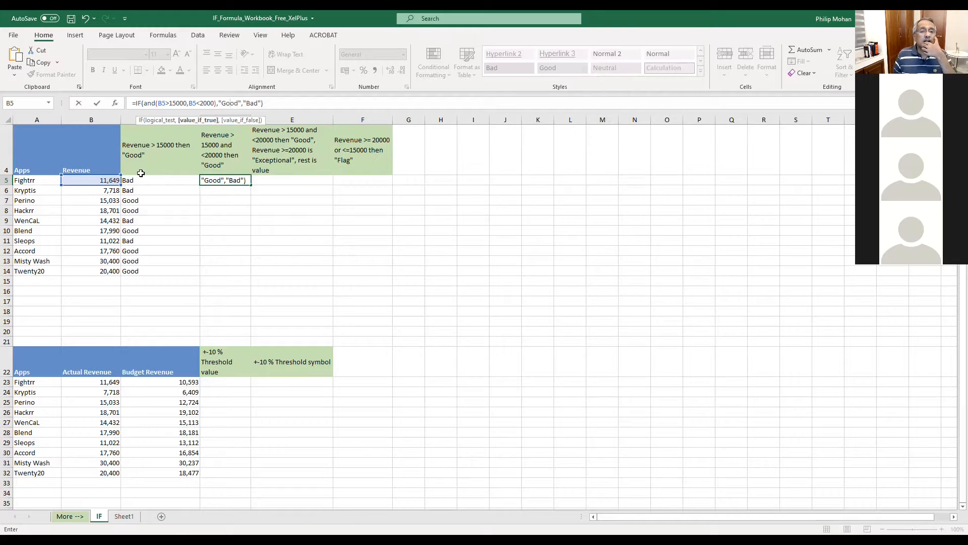
pyautogui.click(247, 103)
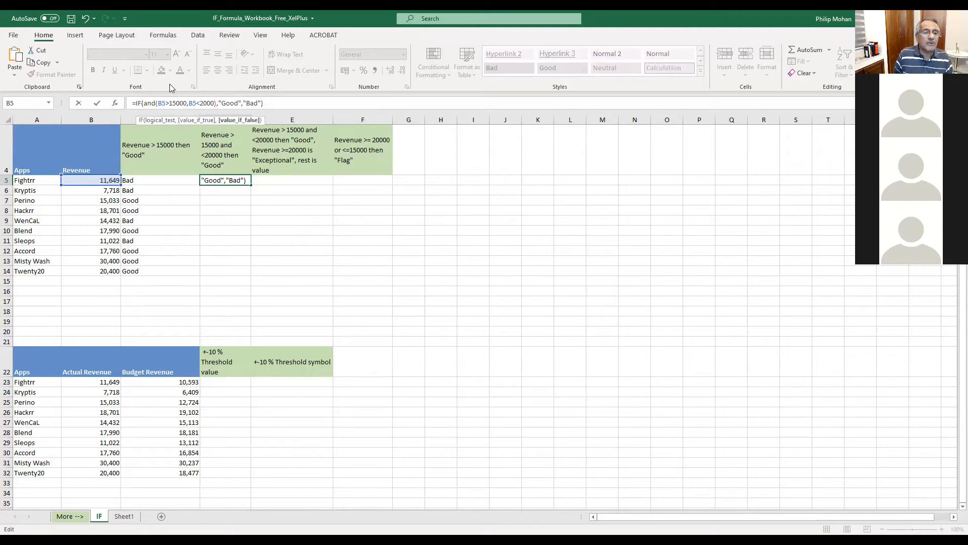
# - Correct the upper revenue limit in D5's AND condition to 20000 and enter the formula
pyautogui.click(212, 104)
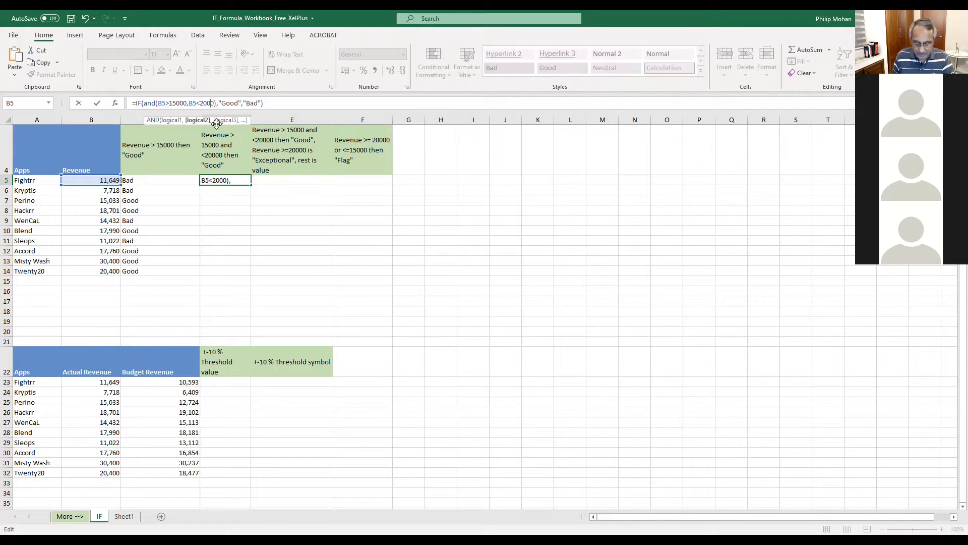
pyautogui.write('o')
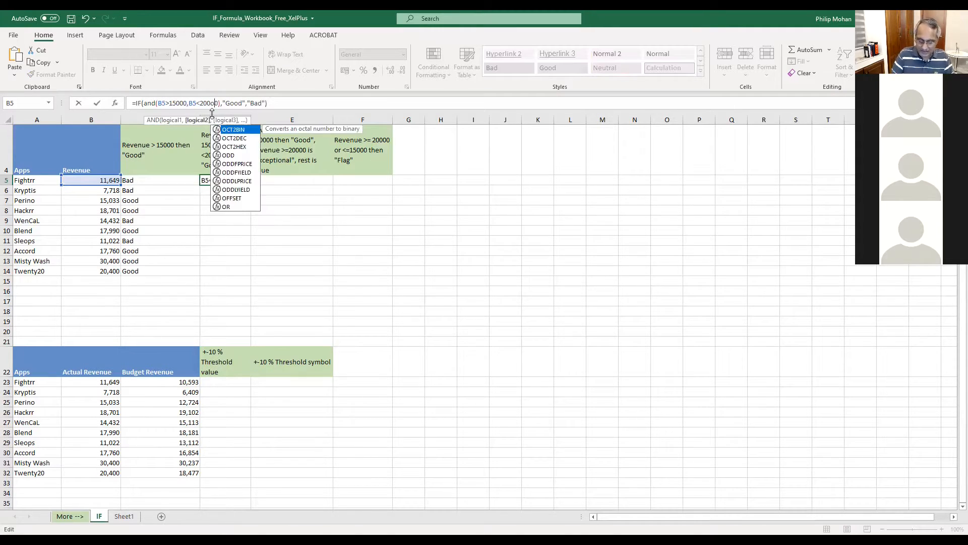
pyautogui.press('BackSpace')
pyautogui.write('0')
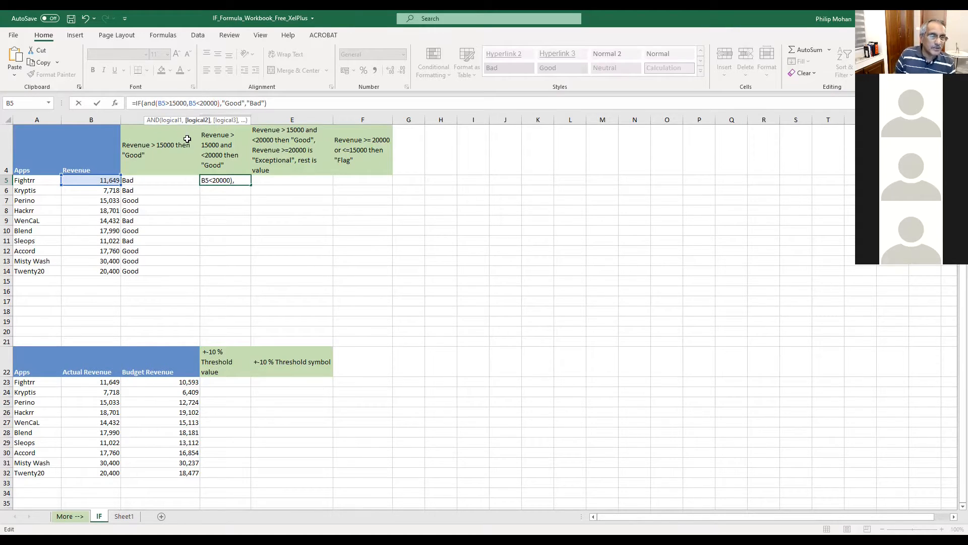
pyautogui.click(104, 271)
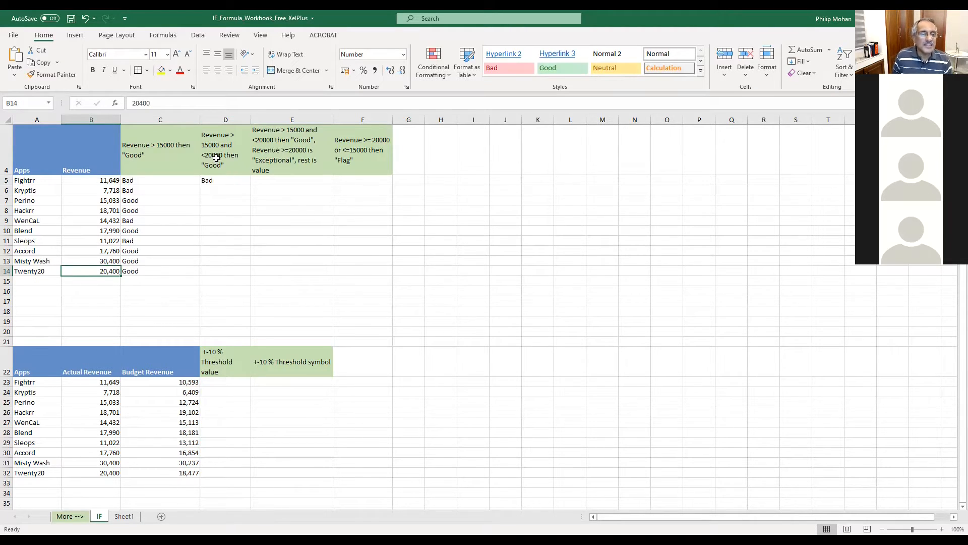
# - Replace "Bad" with an empty text in D5, making the formula =IF(AND(B5>15000,B5<20000),"Good","")
pyautogui.click(215, 177)
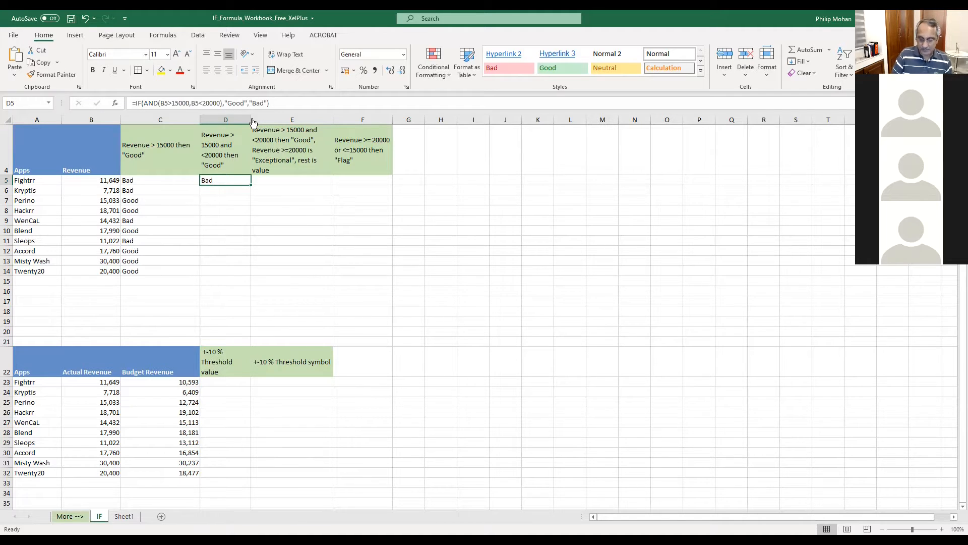
pyautogui.press('F2')
pyautogui.press('Left')
pyautogui.press('Left')
pyautogui.press('BackSpace')
pyautogui.press('BackSpace')
pyautogui.press('BackSpace')
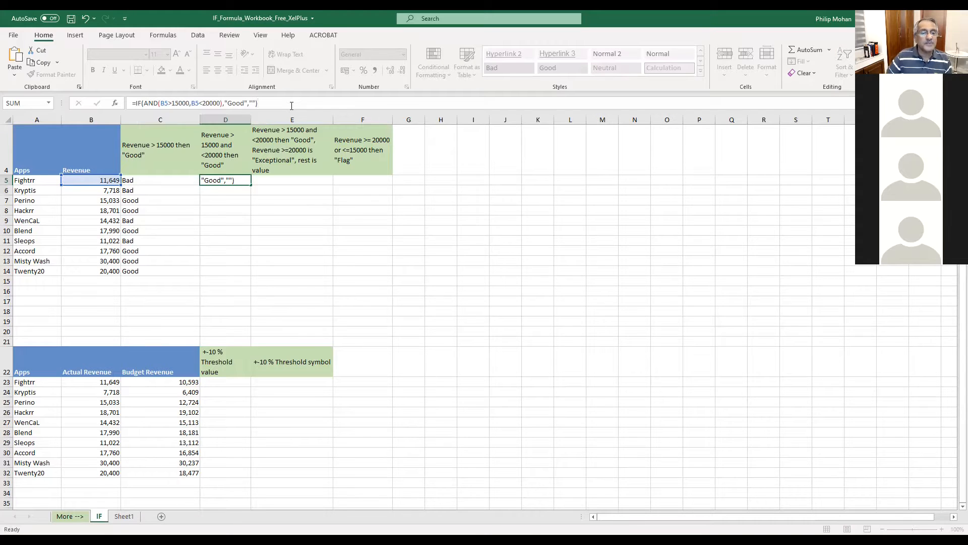
pyautogui.press('Return')
pyautogui.click(112, 182)
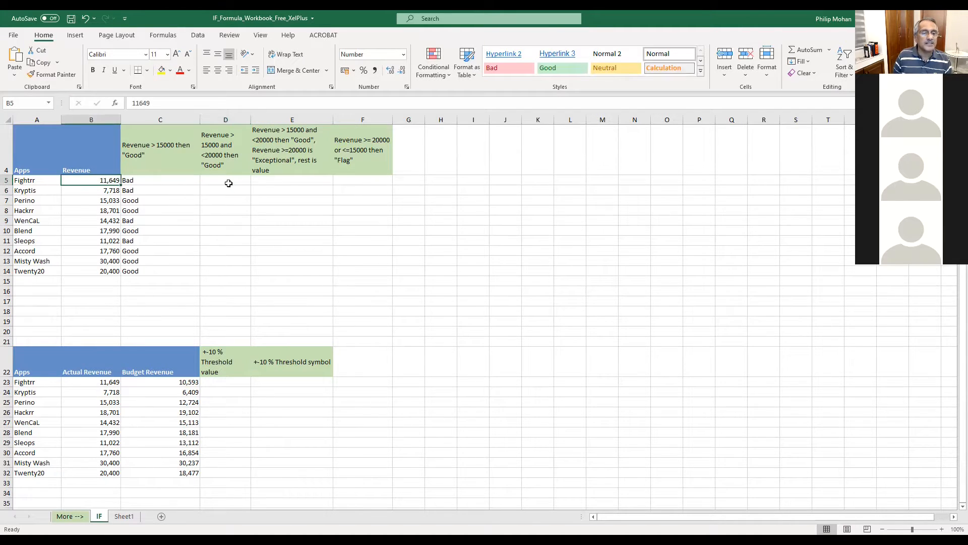
# - Fill D5's IF formula down through D14 for all the apps
pyautogui.click(229, 181)
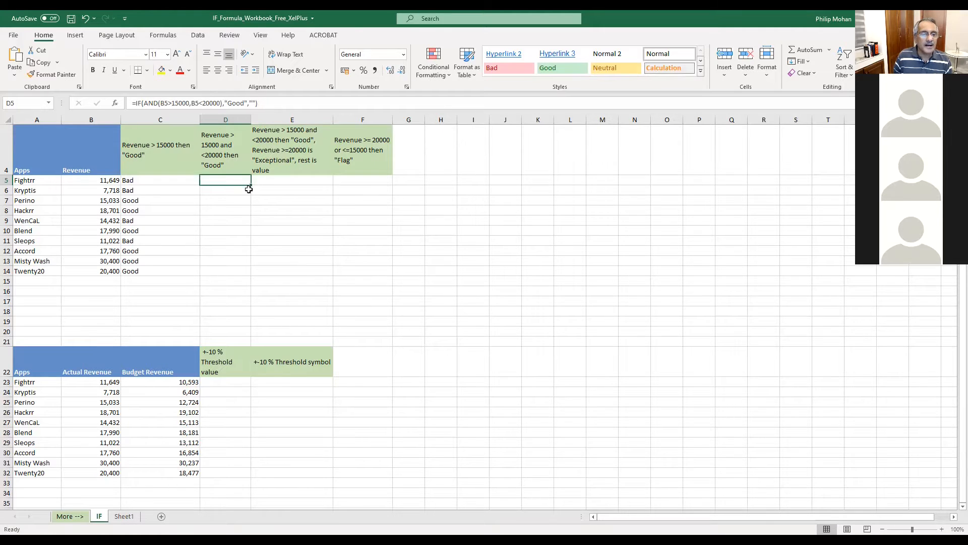
pyautogui.doubleClick(250, 184)
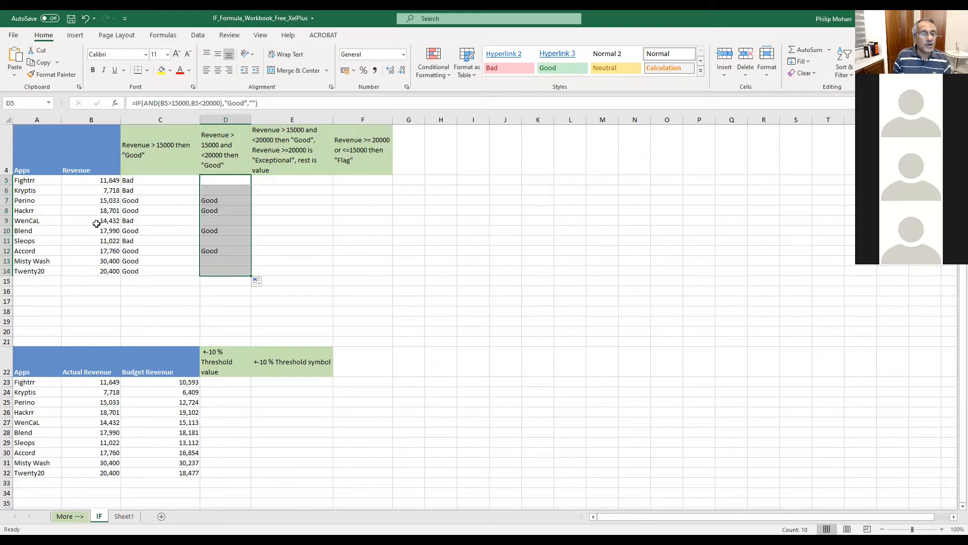
pyautogui.click(108, 270)
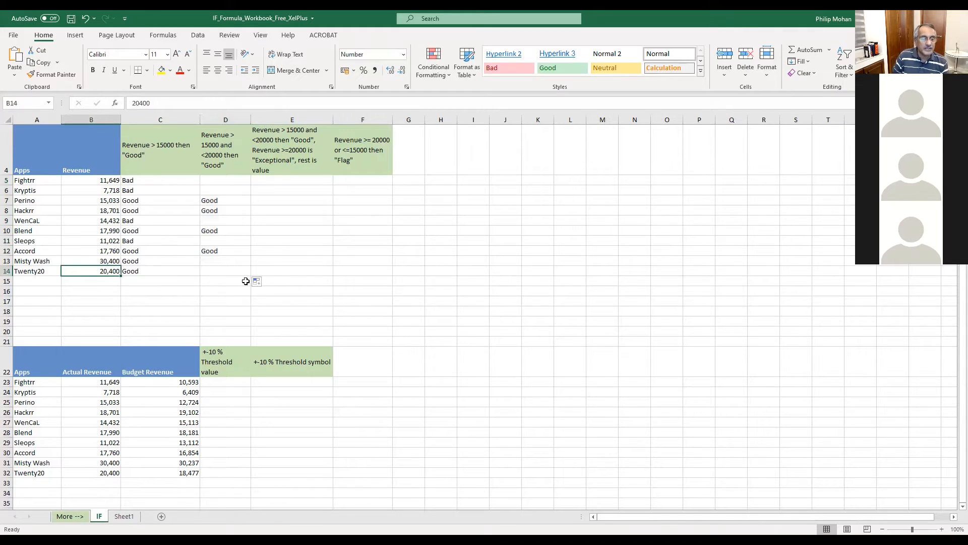
# - Examine the empty-text argument in D14's formula and the three-way rating criteria in the E4 header
pyautogui.click(222, 271)
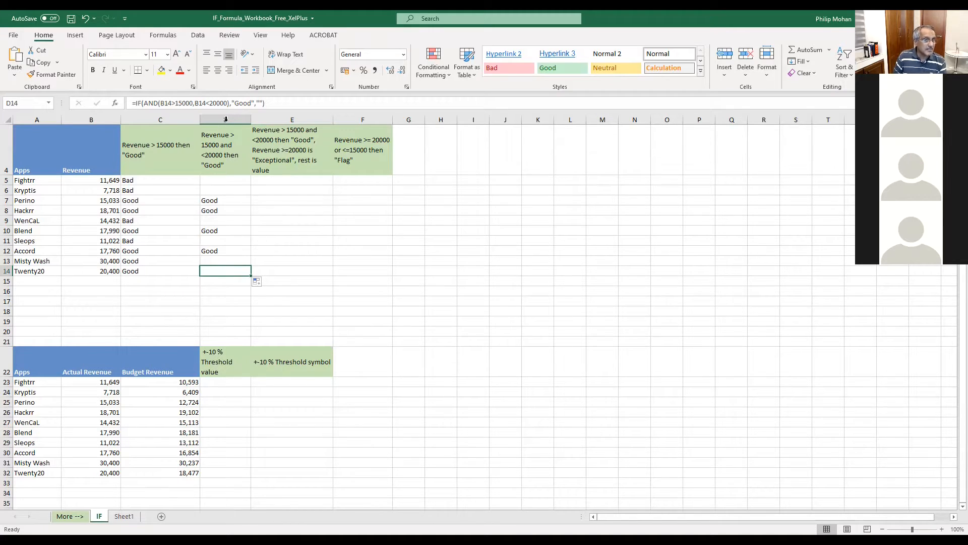
pyautogui.click(256, 103)
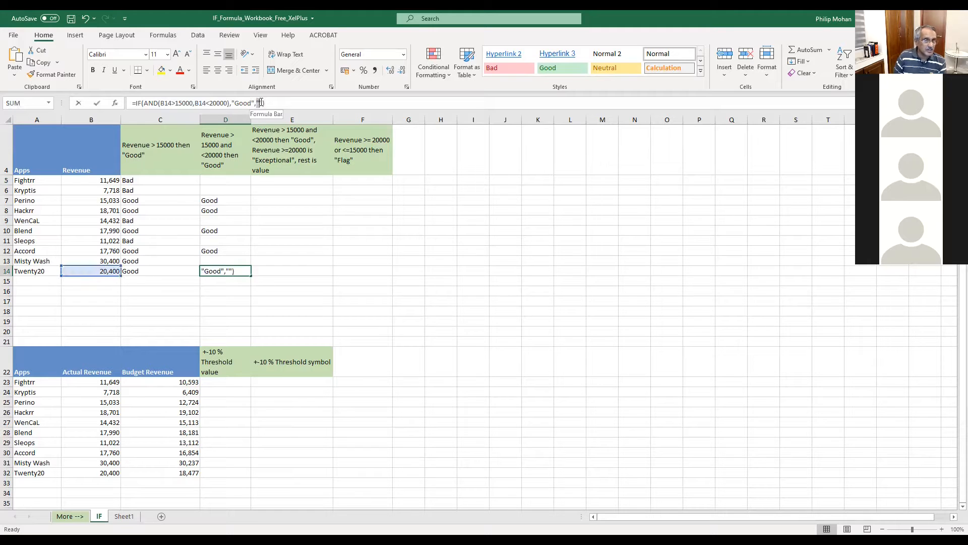
pyautogui.moveTo(257, 102); pyautogui.dragTo(263, 103)
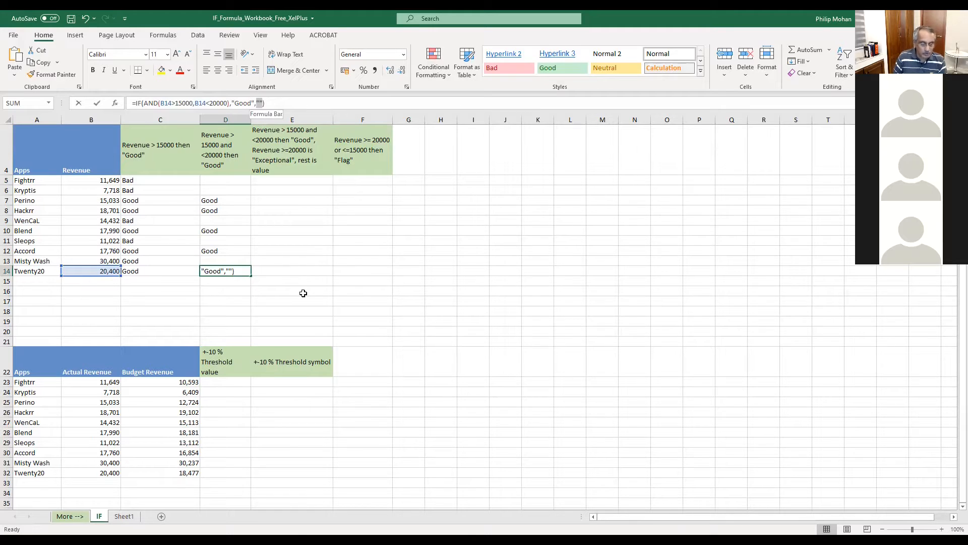
pyautogui.press('Right')
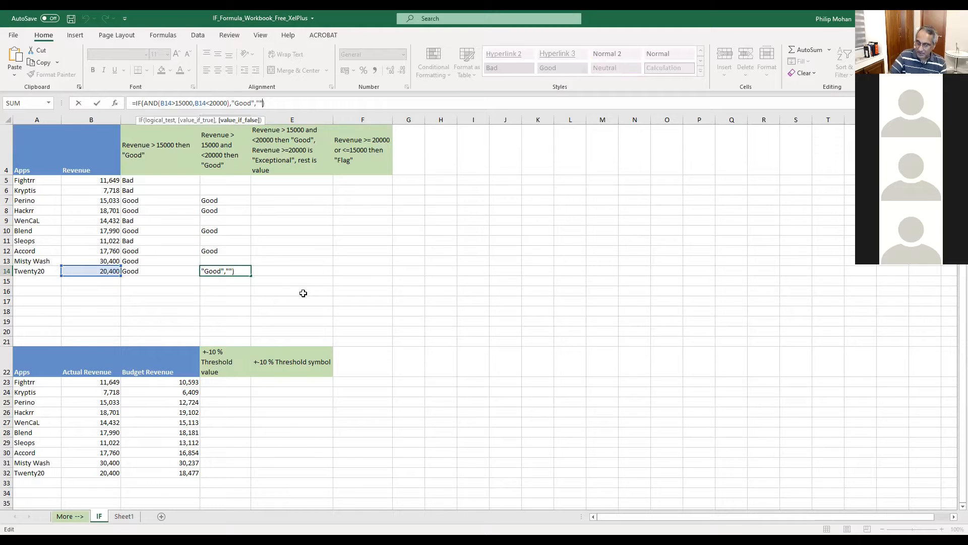
pyautogui.press('Return')
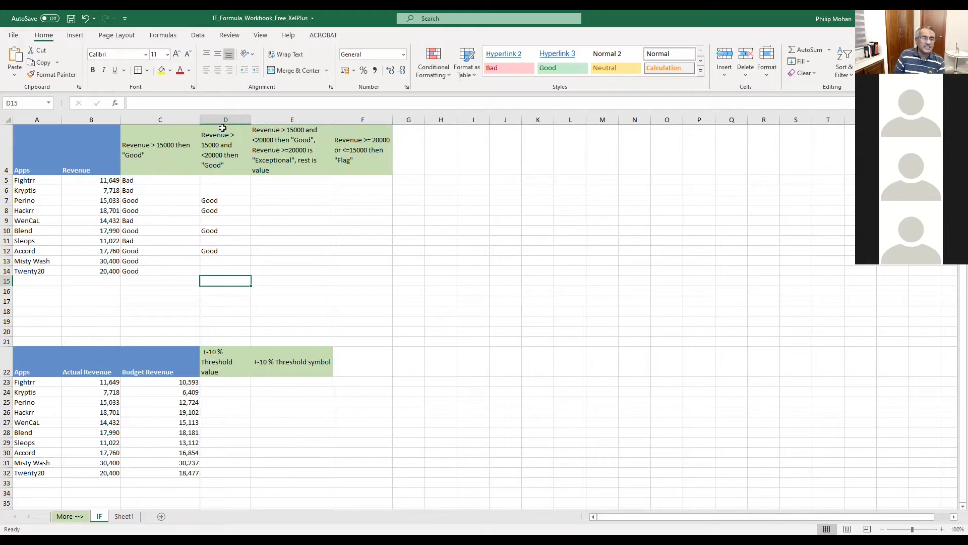
pyautogui.click(220, 186)
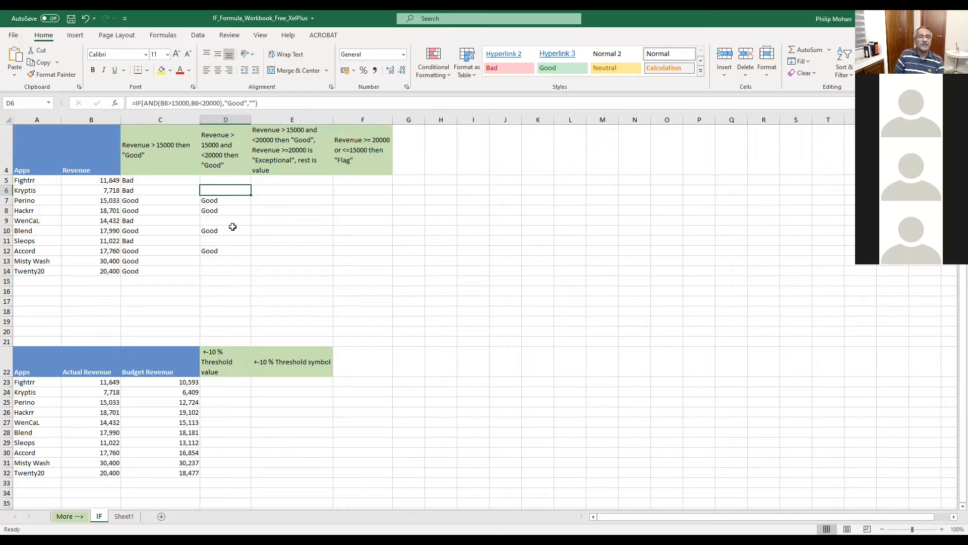
pyautogui.click(298, 183)
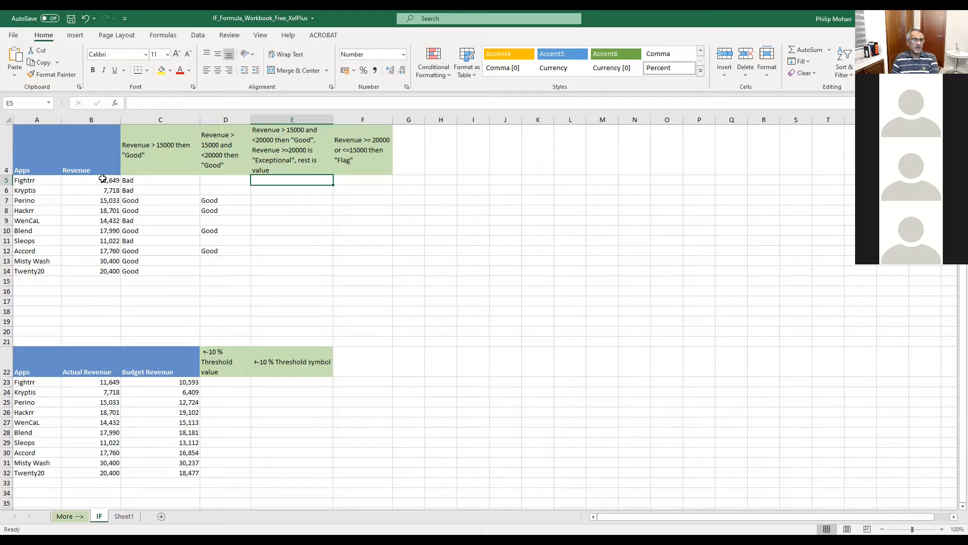
pyautogui.click(292, 130)
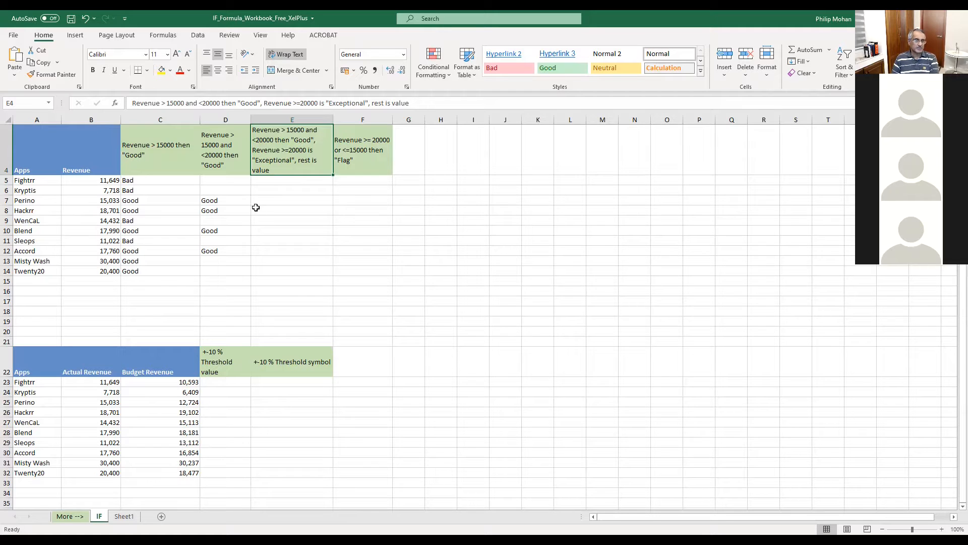
pyautogui.click(276, 189)
pyautogui.click(277, 180)
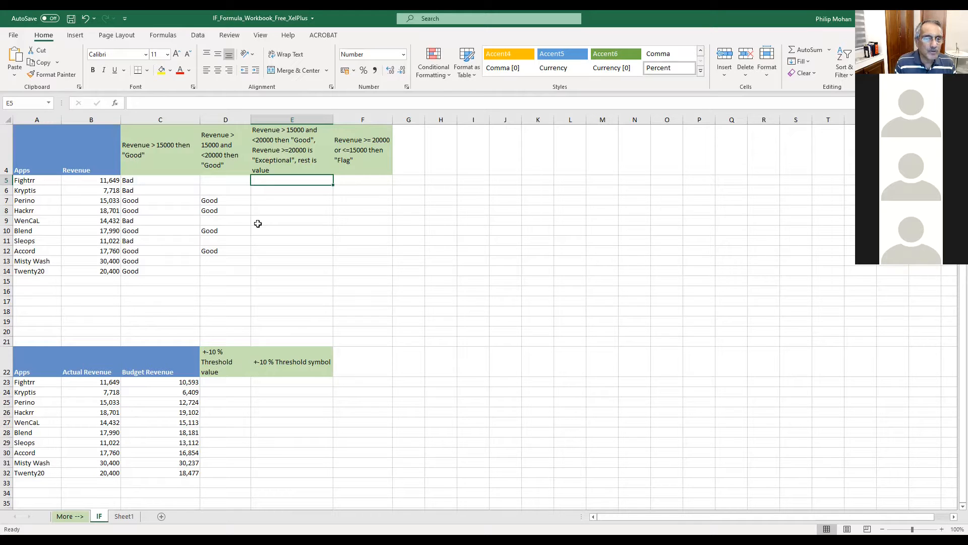
# - Copy D5's formula text and paste it into E5 with its B5 references kept
pyautogui.click(226, 179)
pyautogui.click(267, 103)
pyautogui.moveTo(268, 104); pyautogui.dragTo(132, 103)
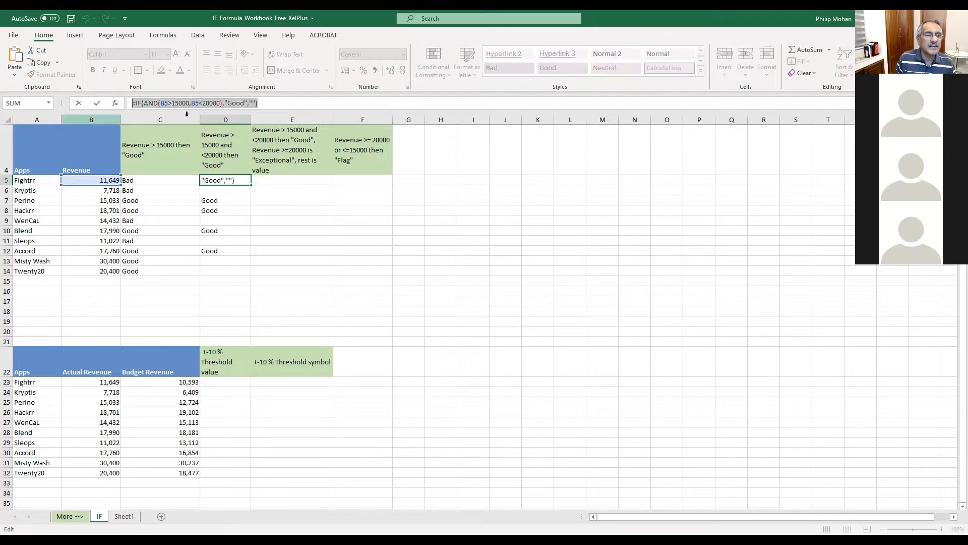
pyautogui.rightClick(177, 103)
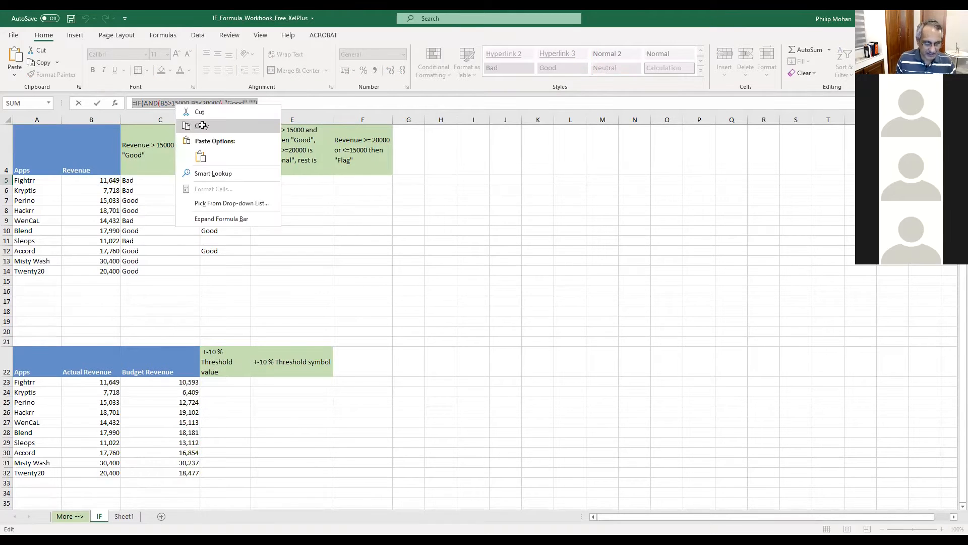
pyautogui.click(202, 125)
pyautogui.press('Escape')
pyautogui.click(291, 182)
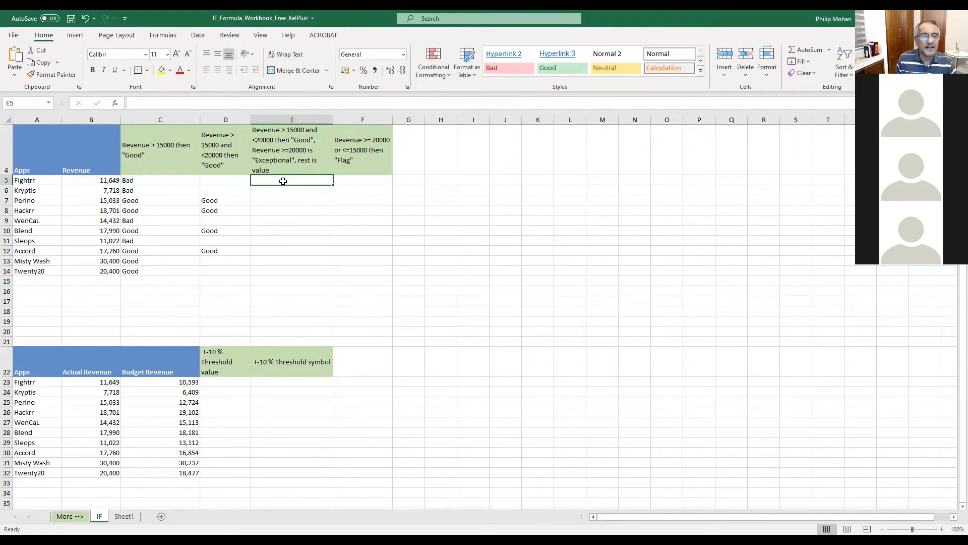
pyautogui.click(138, 99)
pyautogui.rightClick(140, 100)
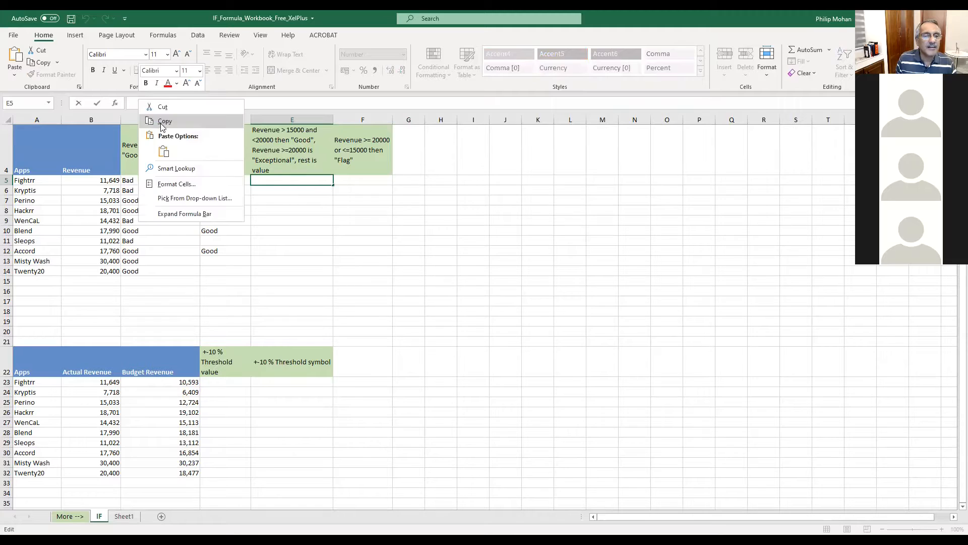
pyautogui.click(163, 150)
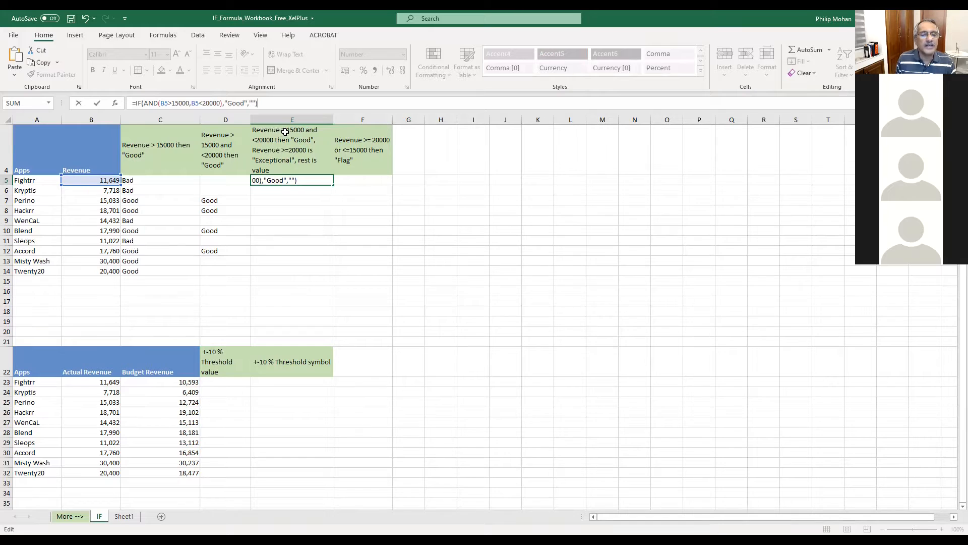
# - Start a nested IF as the value if false in E5's formula, with the logical test B5>20000
pyautogui.click(251, 102)
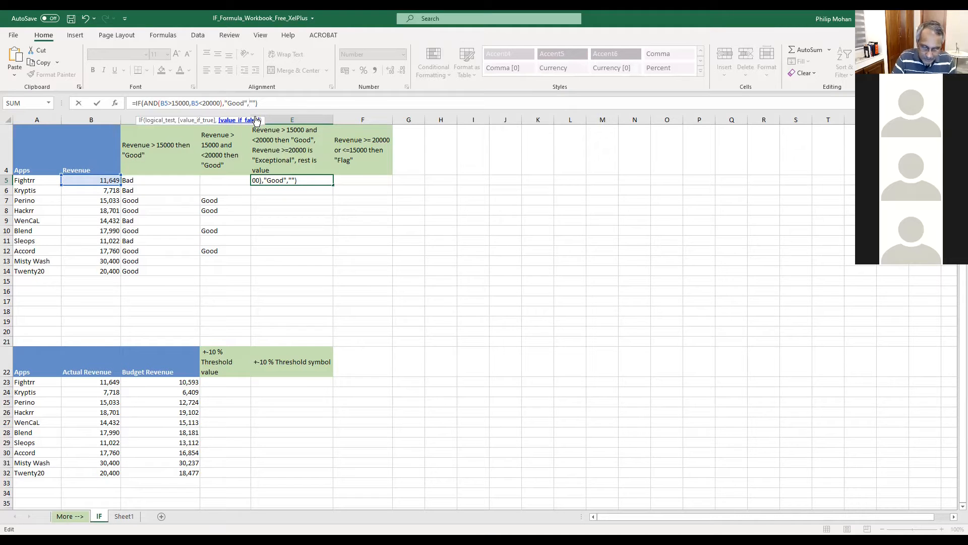
pyautogui.write('if')
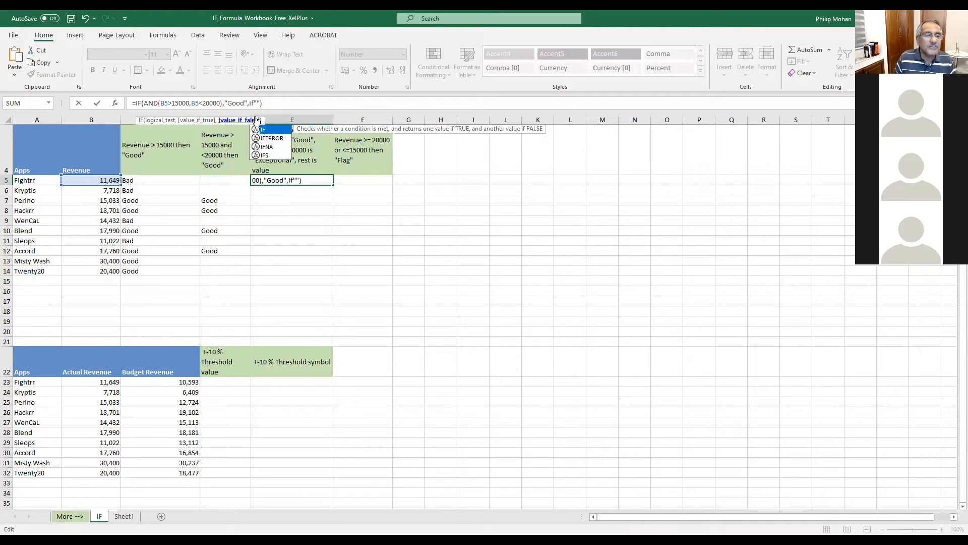
pyautogui.write('(')
pyautogui.click(96, 179)
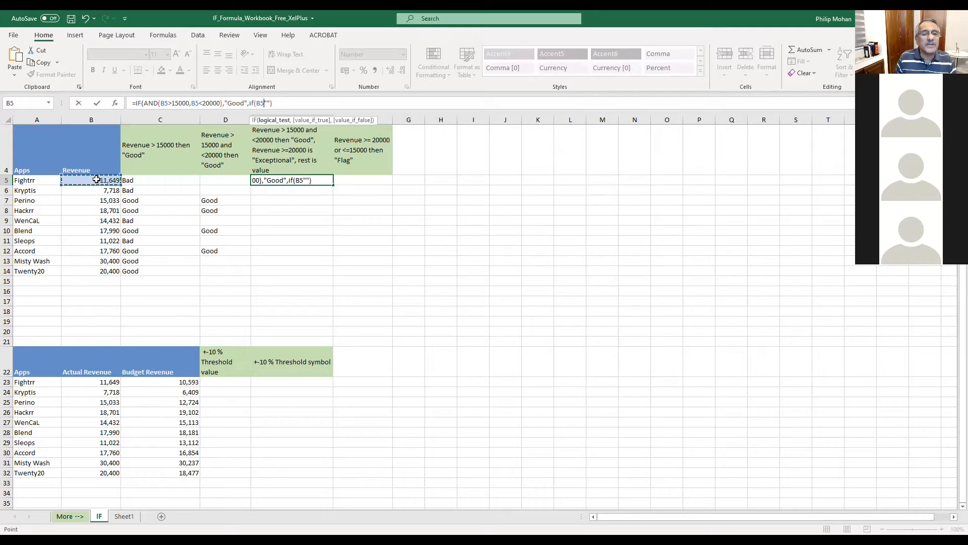
pyautogui.write('<')
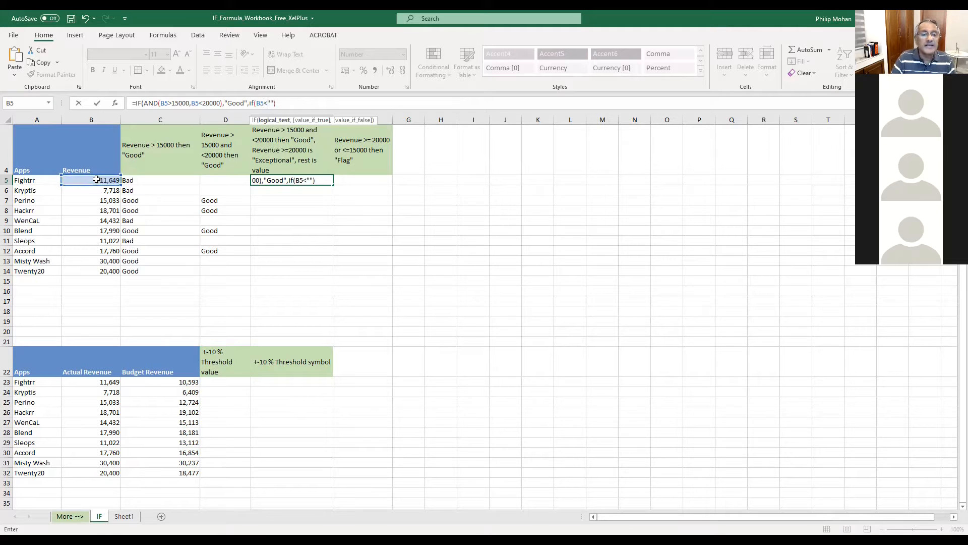
pyautogui.press('BackSpace')
pyautogui.write('>')
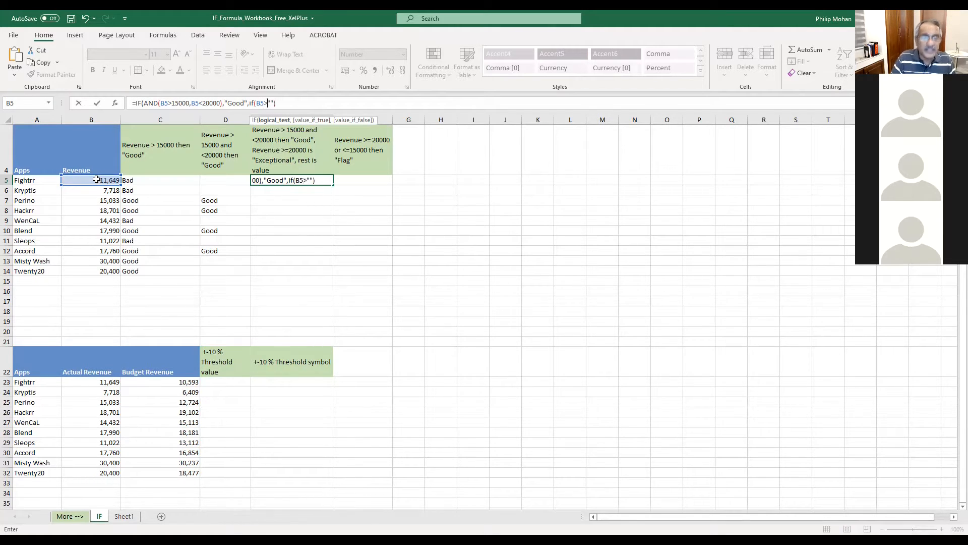
pyautogui.write('20000')
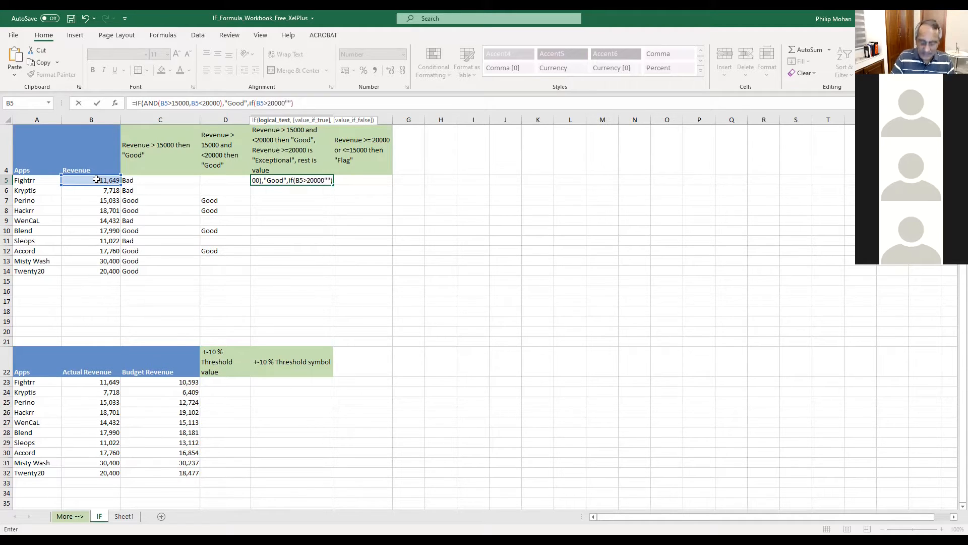
# - Set the nested IF's value if true to "Exceptional" in E5's formula
pyautogui.write(',"')
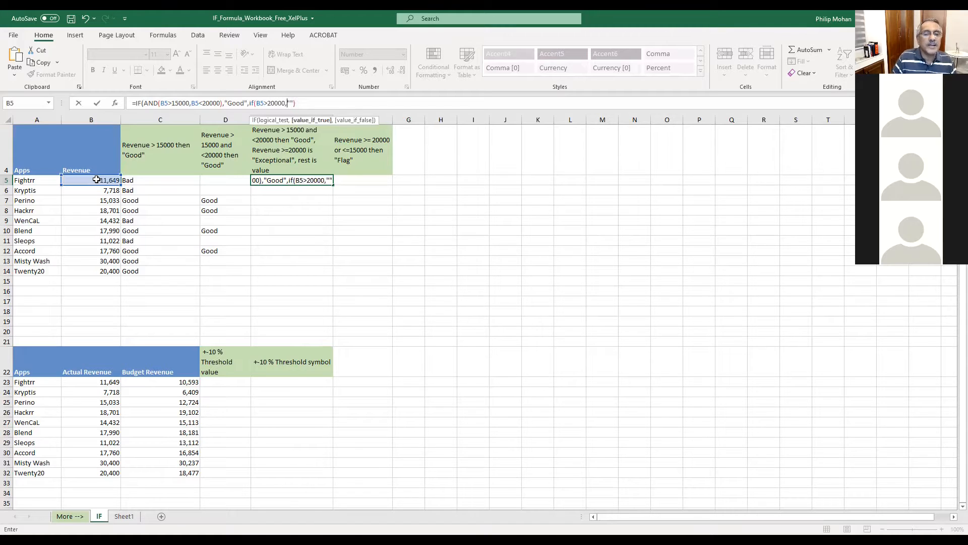
pyautogui.write(')')
pyautogui.click(291, 103)
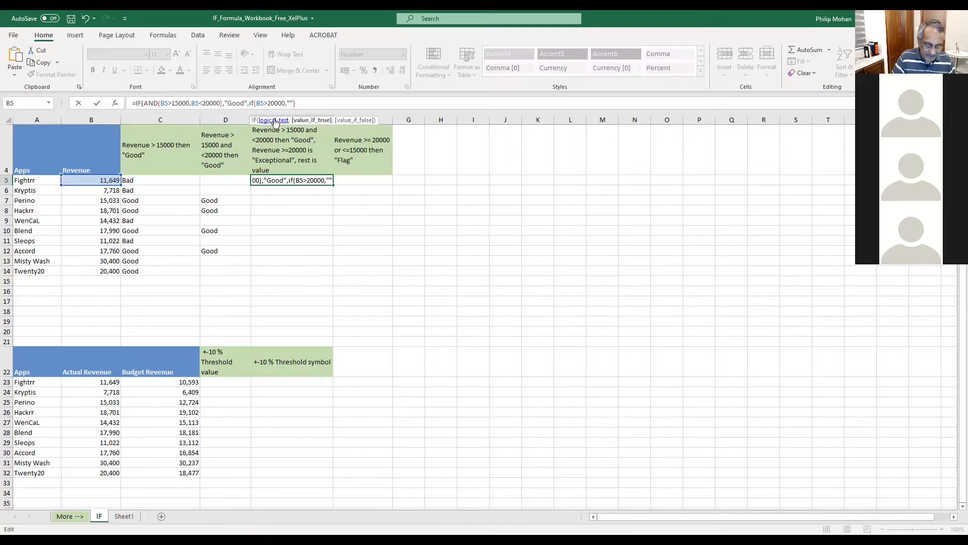
pyautogui.write('Except')
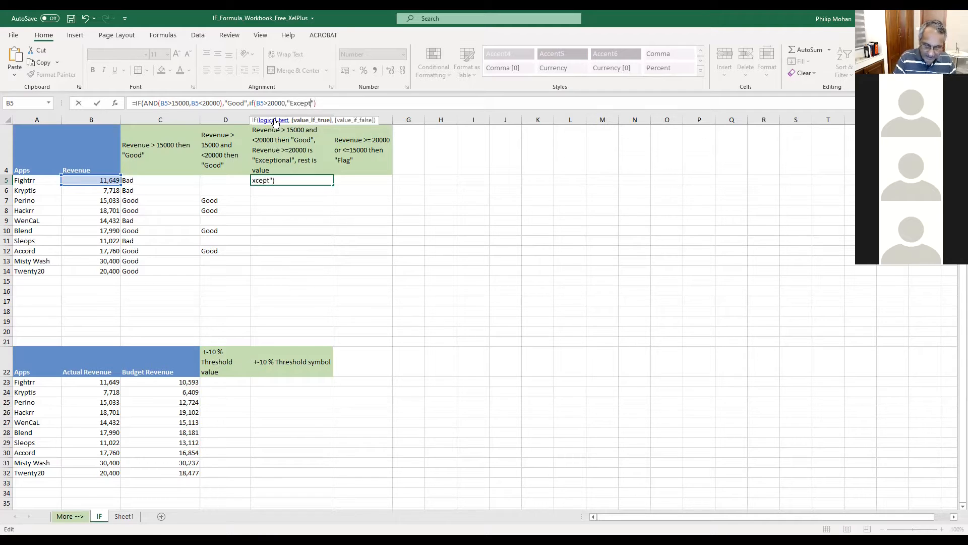
pyautogui.write('ional')
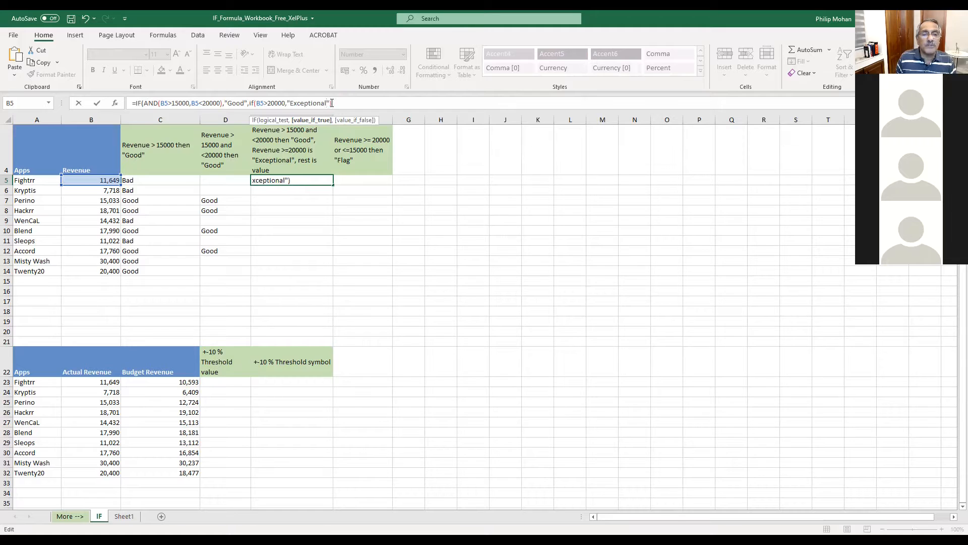
# - Add B5 as the nested IF's value if false and enter =IF(AND(B5>15000,B5<20000),"Good",IF(B5>20000,"Exceptional",B5)) in E5
pyautogui.click(329, 103)
pyautogui.press('Left')
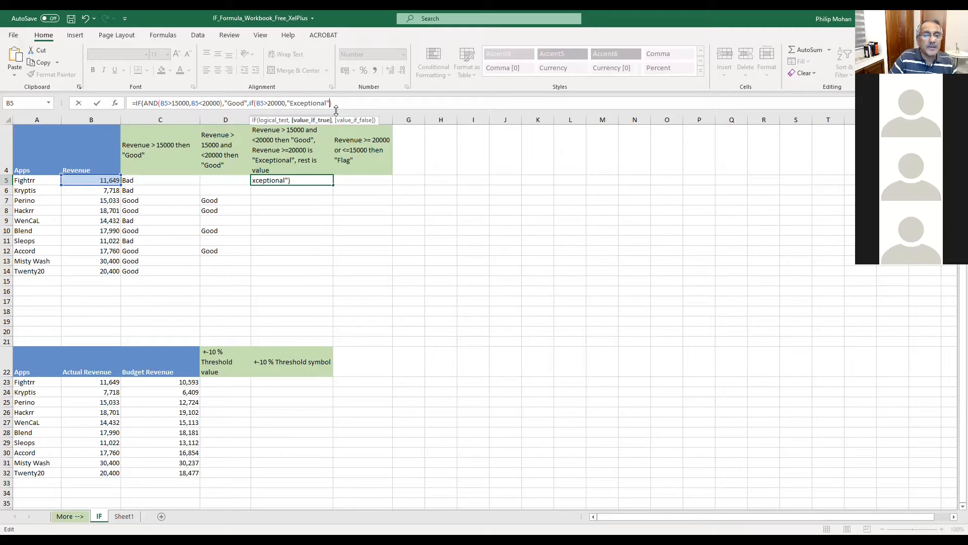
pyautogui.write(',')
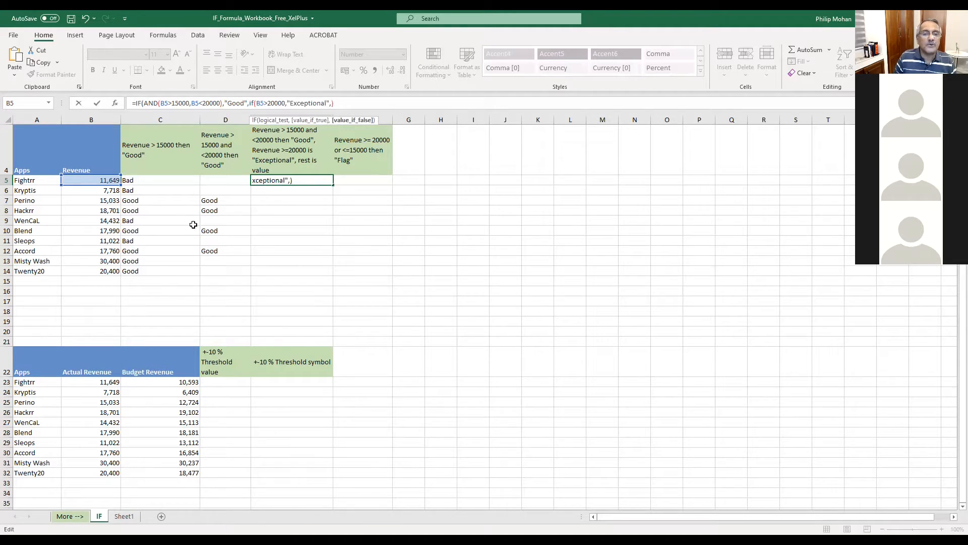
pyautogui.click(103, 179)
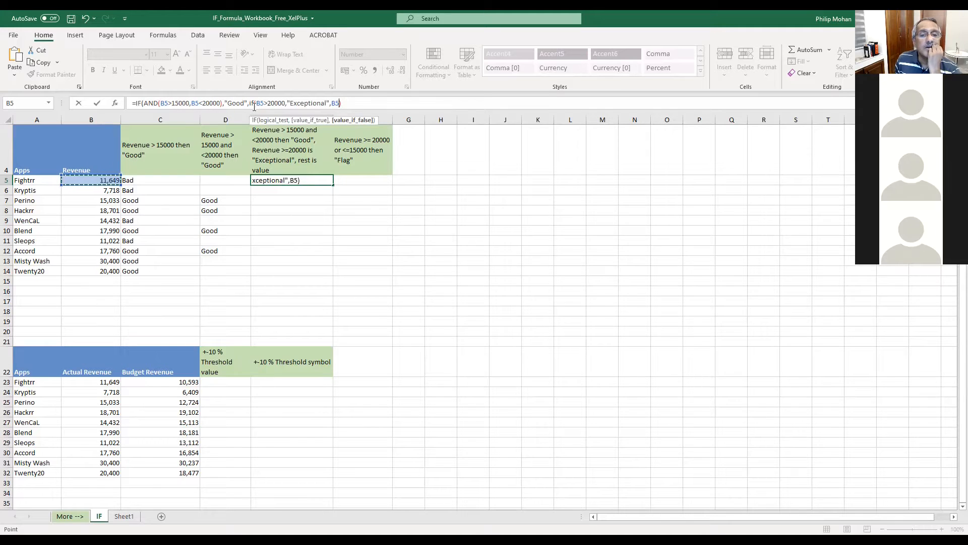
pyautogui.click(360, 103)
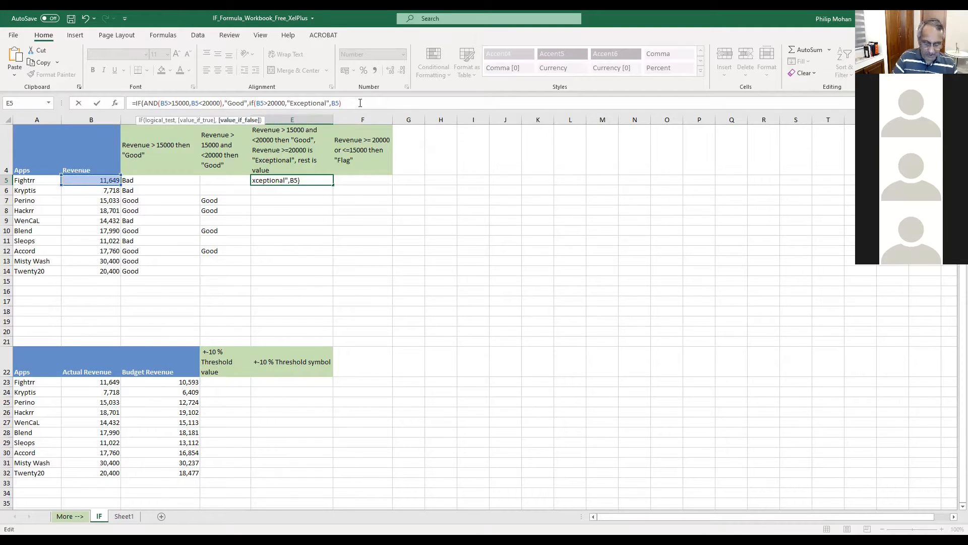
pyautogui.press('Return')
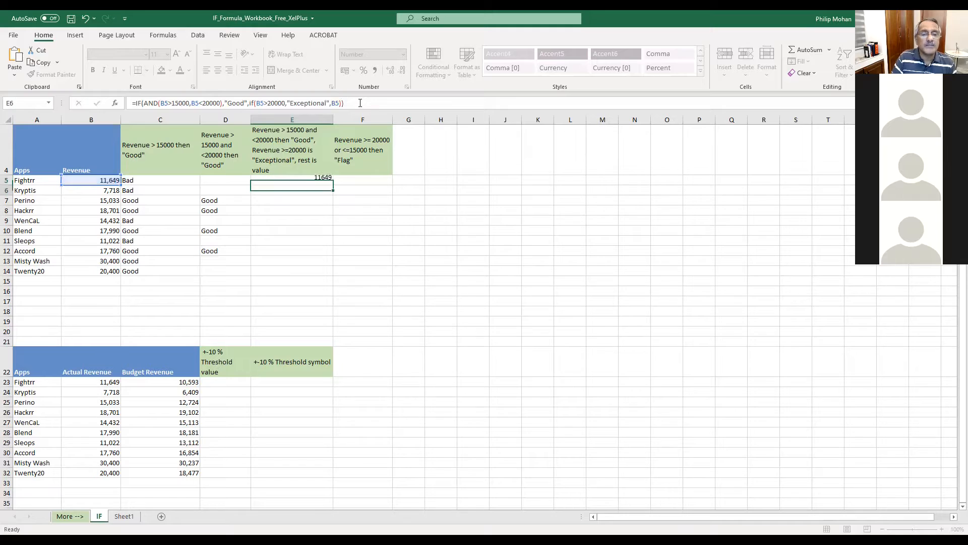
# - Fill E5's nested IF formula down through E14 and right-align the filled cells
pyautogui.click(301, 182)
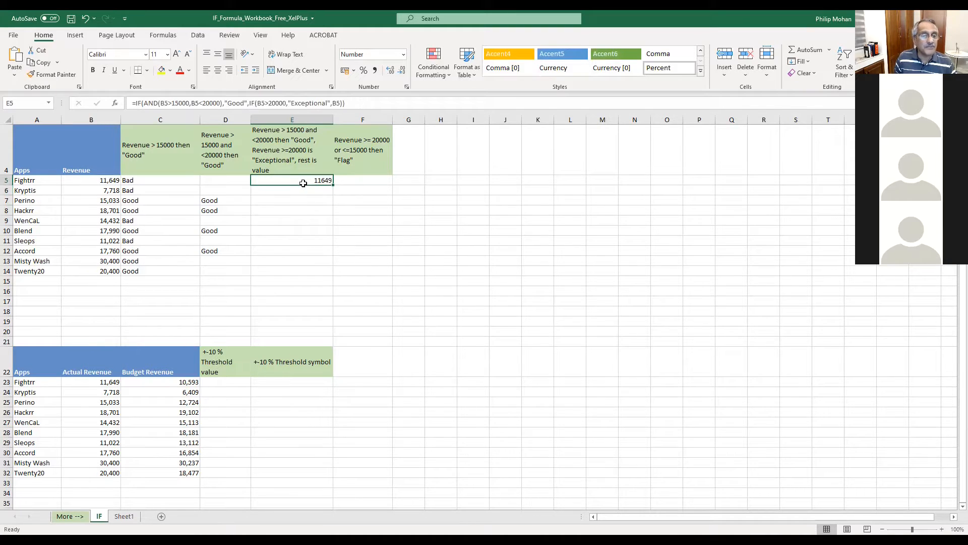
pyautogui.doubleClick(333, 184)
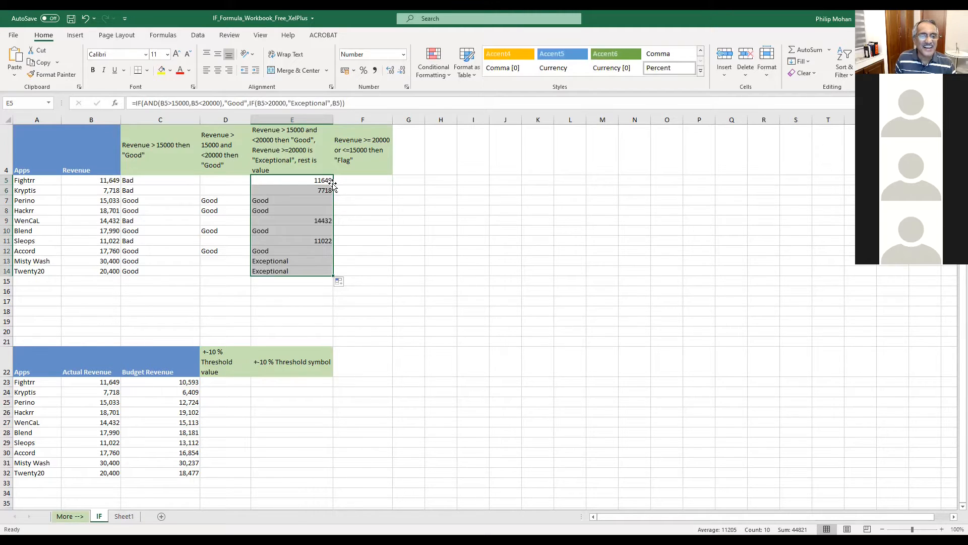
pyautogui.click(228, 70)
pyautogui.click(433, 288)
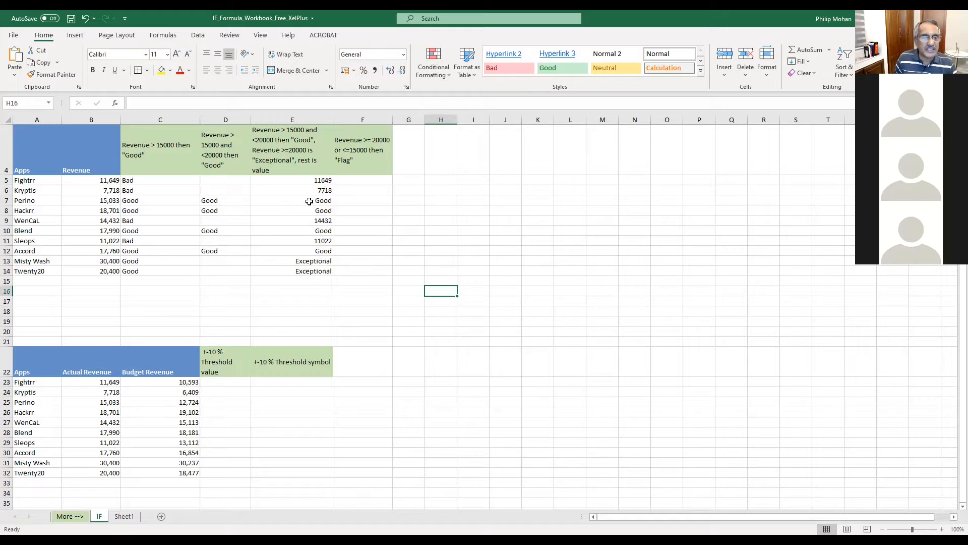
# - Compare the revenues in column B with the ratings in column E for the good, exceptional and remaining apps
pyautogui.moveTo(310, 201); pyautogui.dragTo(310, 211)
pyautogui.moveTo(103, 198); pyautogui.dragTo(106, 210)
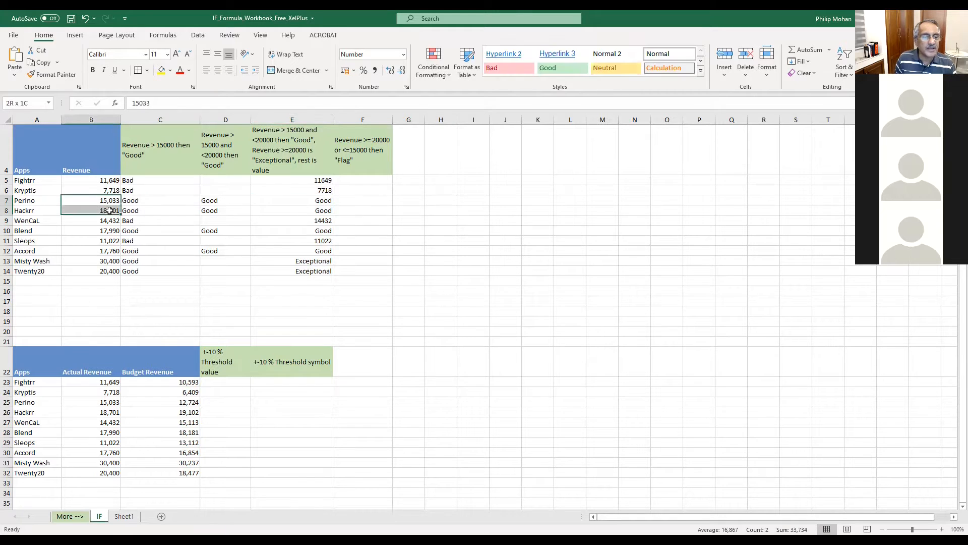
pyautogui.click(103, 231)
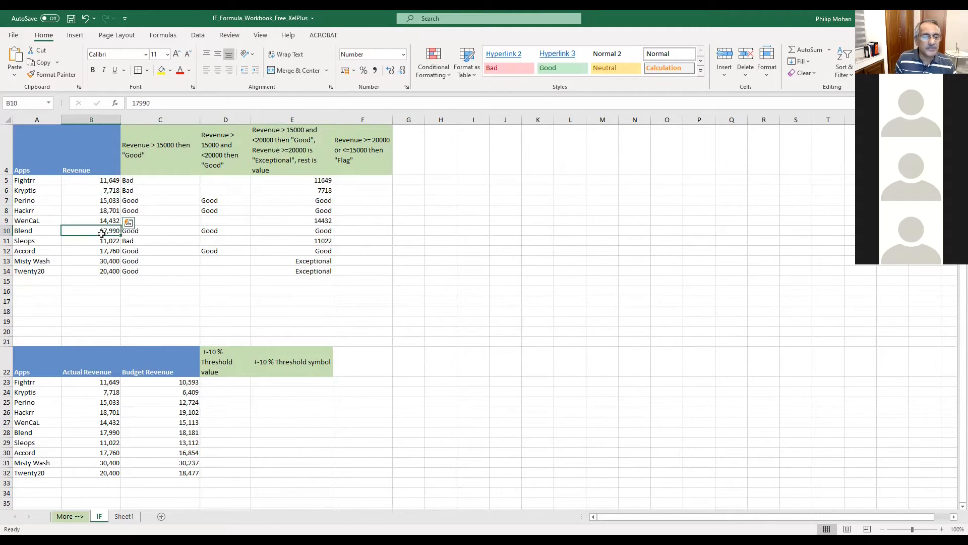
pyautogui.click(102, 262)
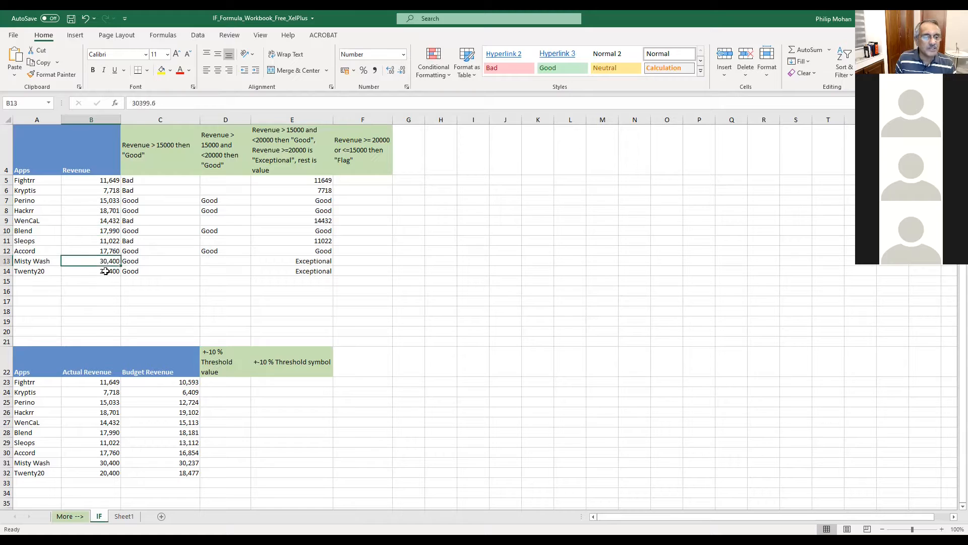
pyautogui.click(103, 271)
pyautogui.moveTo(311, 262); pyautogui.dragTo(311, 271)
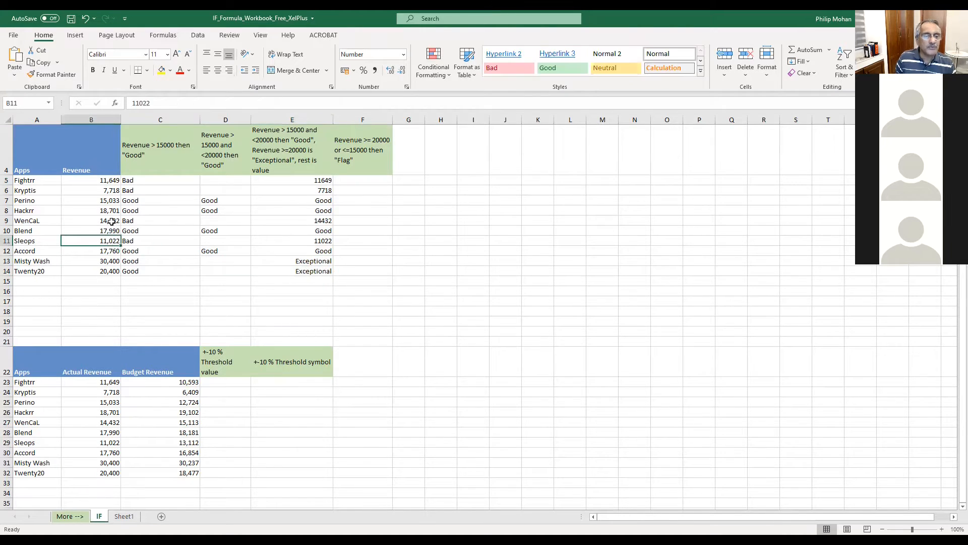
pyautogui.click(111, 218)
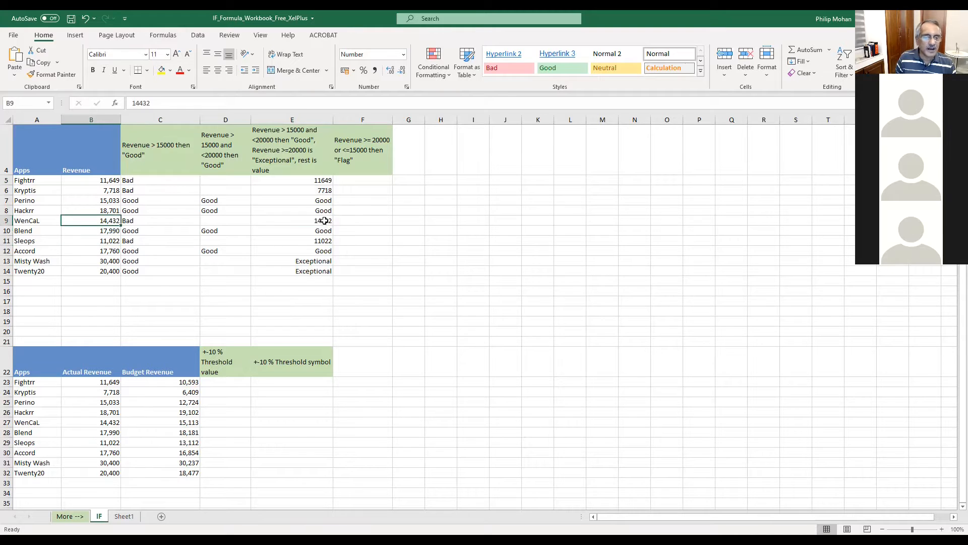
# - Replace the nested IF's value if false in E9's formula with "Terrible - Sack the Guy"
pyautogui.click(323, 220)
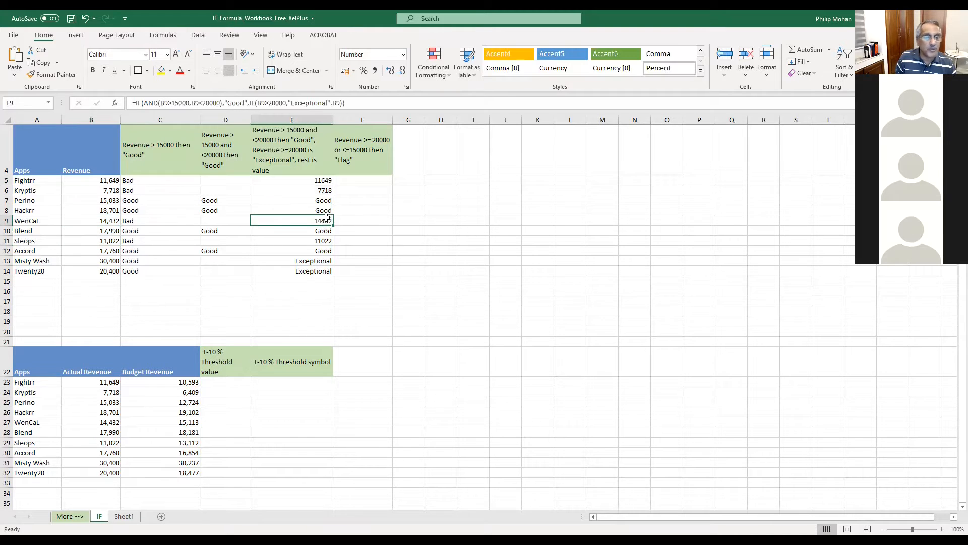
pyautogui.click(333, 103)
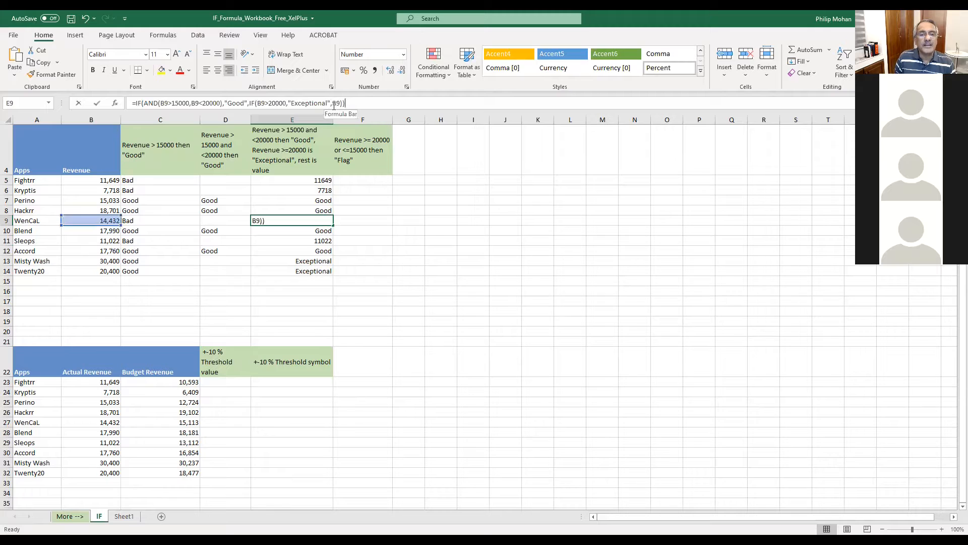
pyautogui.write('"Terri')
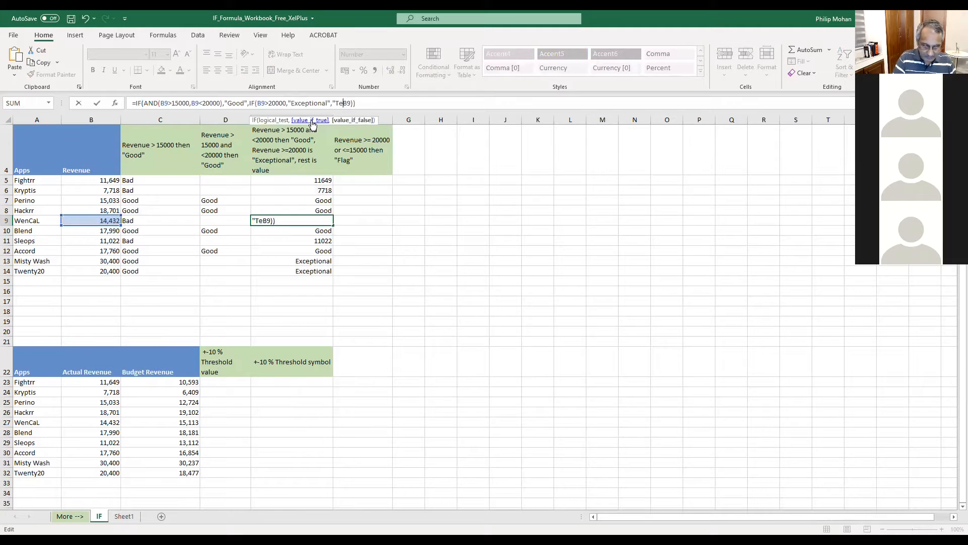
pyautogui.write('ble - Sac')
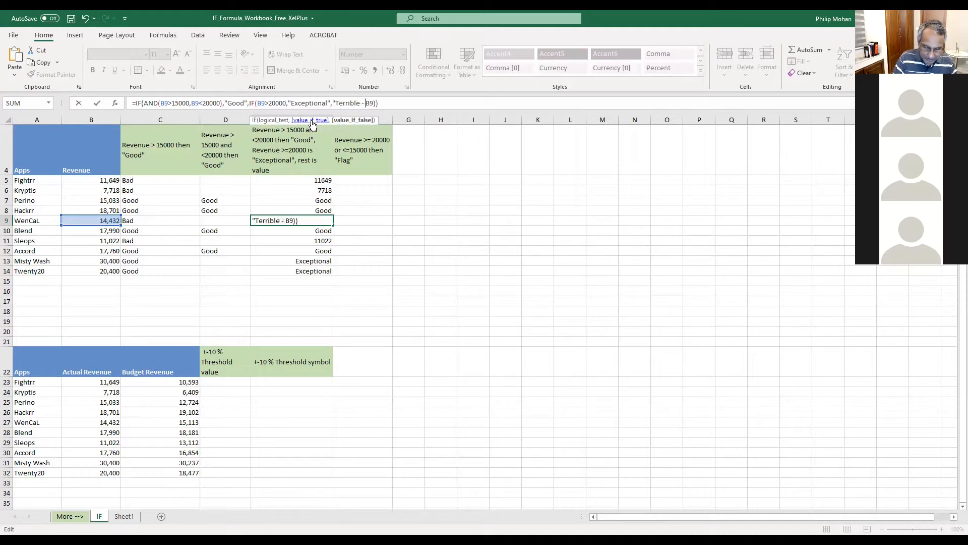
pyautogui.write('k the Guy')
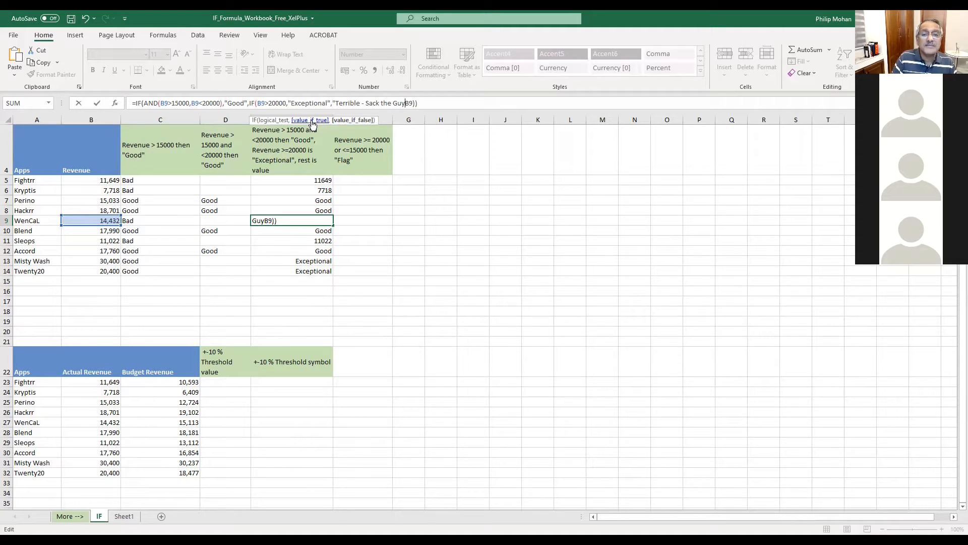
pyautogui.hotkey('shift', 'Right')
pyautogui.hotkey('shift', 'Right')
pyautogui.hotkey('shift', 'Right')
pyautogui.press('Delete')
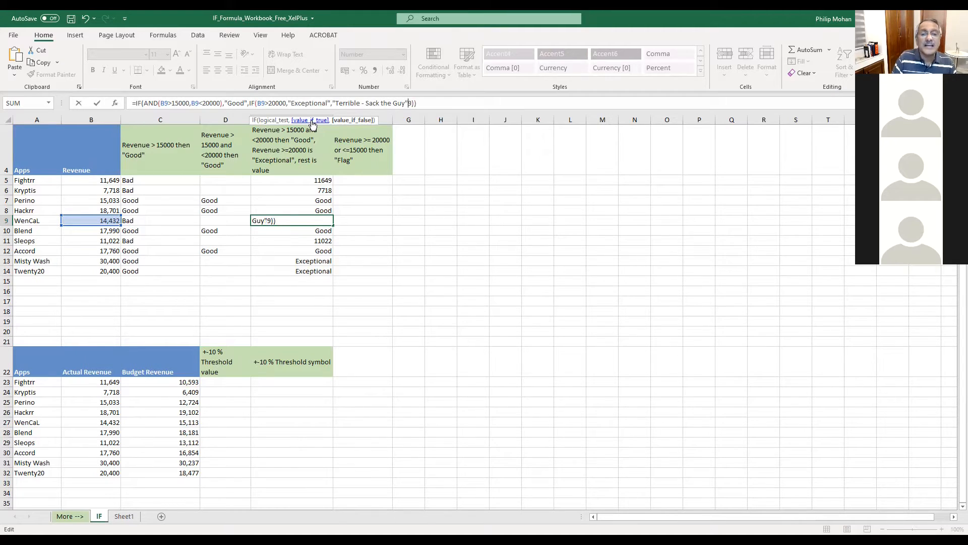
pyautogui.write('"')
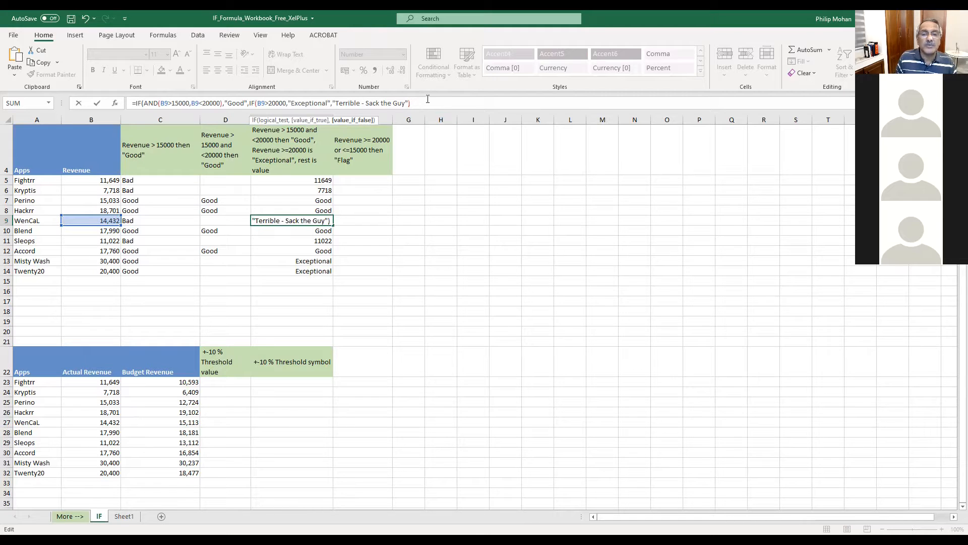
pyautogui.click(427, 100)
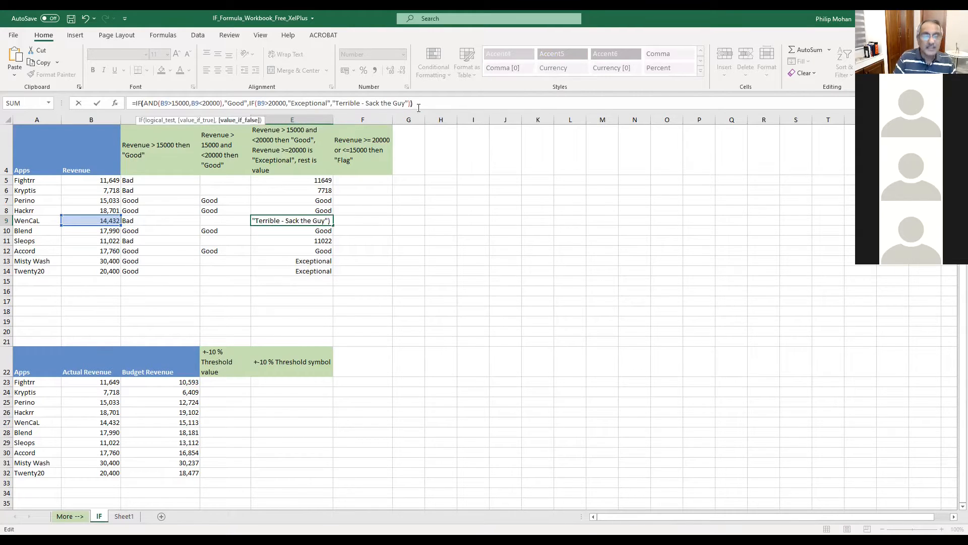
pyautogui.hotkey('ctrl', 'Return')
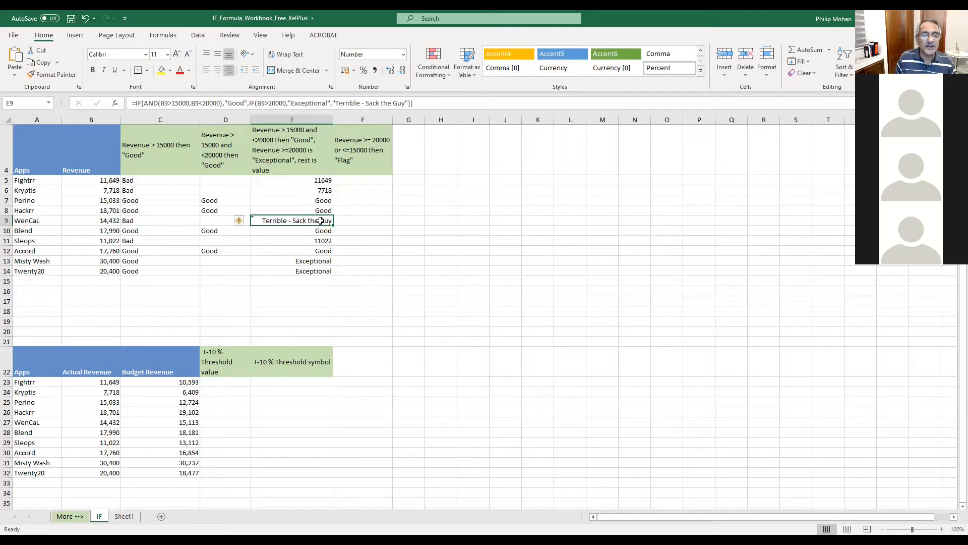
# - Copy E9 and paste only its formula into E5:E14, and check the formula in E5
pyautogui.rightClick(321, 220)
pyautogui.click(343, 240)
pyautogui.moveTo(317, 180); pyautogui.dragTo(316, 272)
pyautogui.rightClick(317, 272)
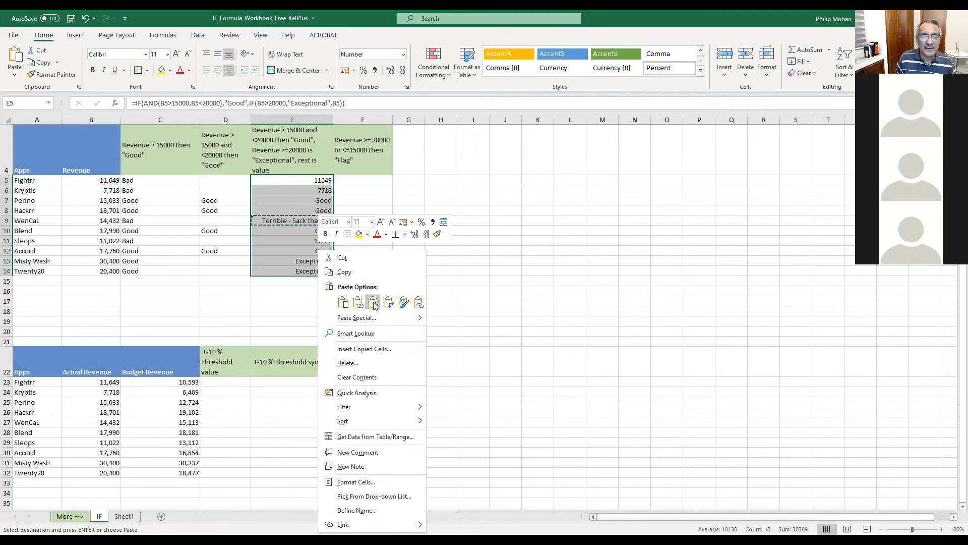
pyautogui.click(373, 302)
pyautogui.click(445, 275)
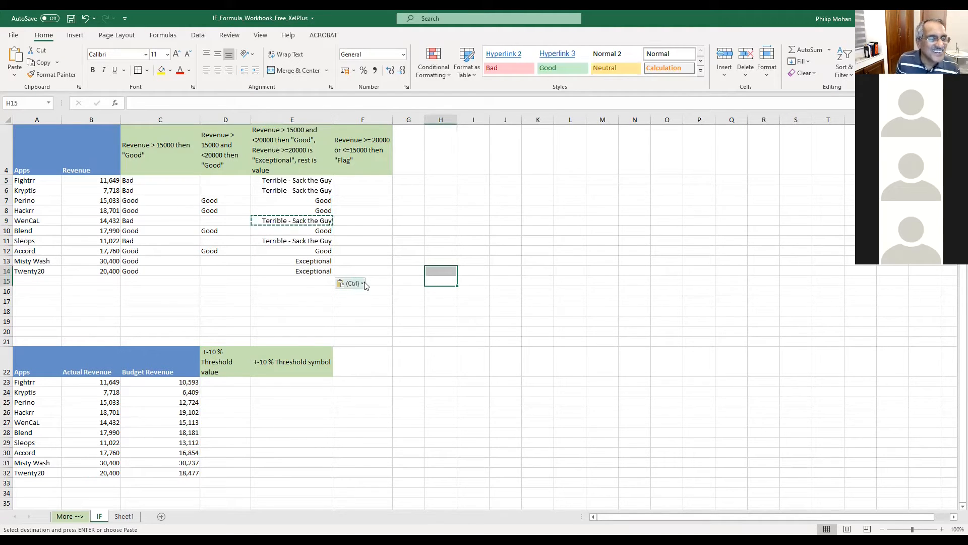
pyautogui.click(297, 182)
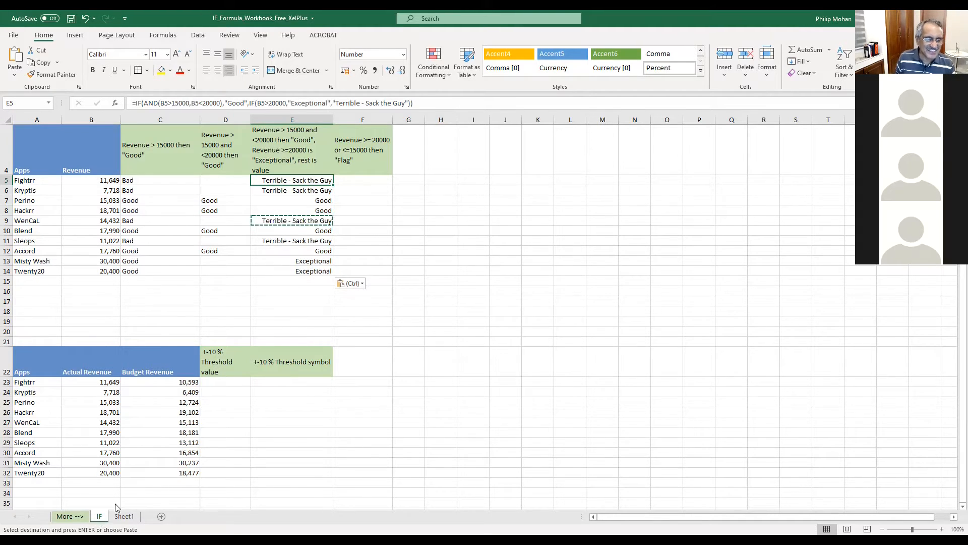
# - Unhide the IF_Final sheet and return to the IF sheet
pyautogui.rightClick(99, 520)
pyautogui.click(126, 495)
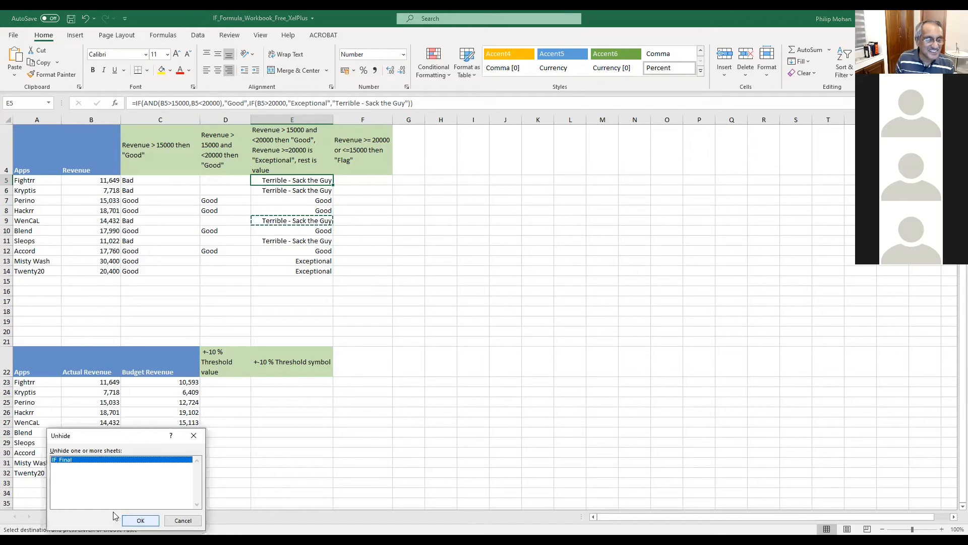
pyautogui.click(140, 520)
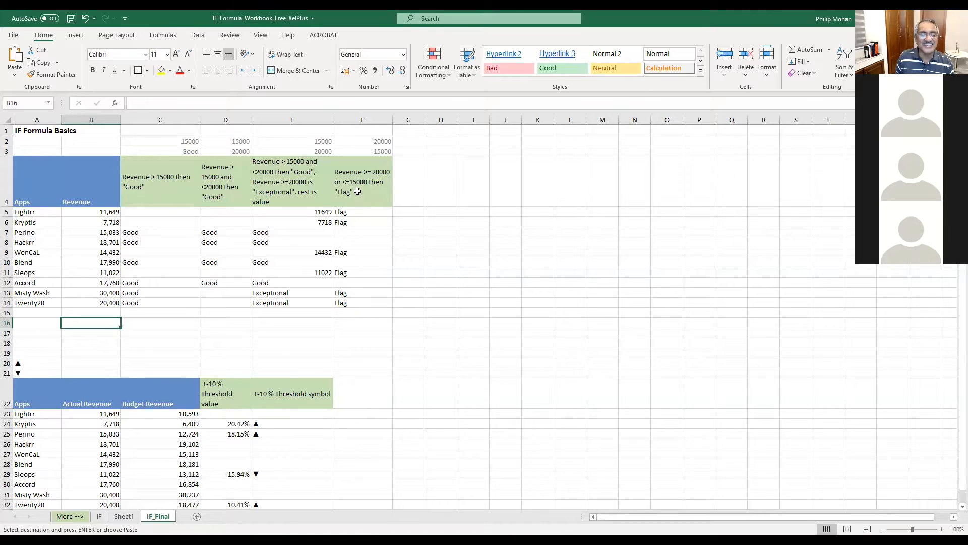
pyautogui.click(99, 517)
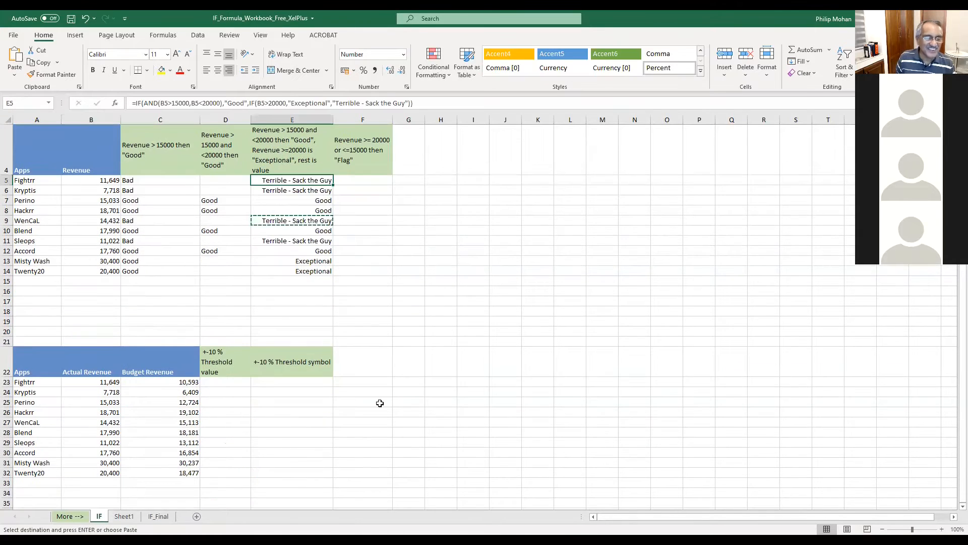
# - Look through the IF_Final and Sheet1 sheets and go back to the IF sheet
pyautogui.rightClick(101, 519)
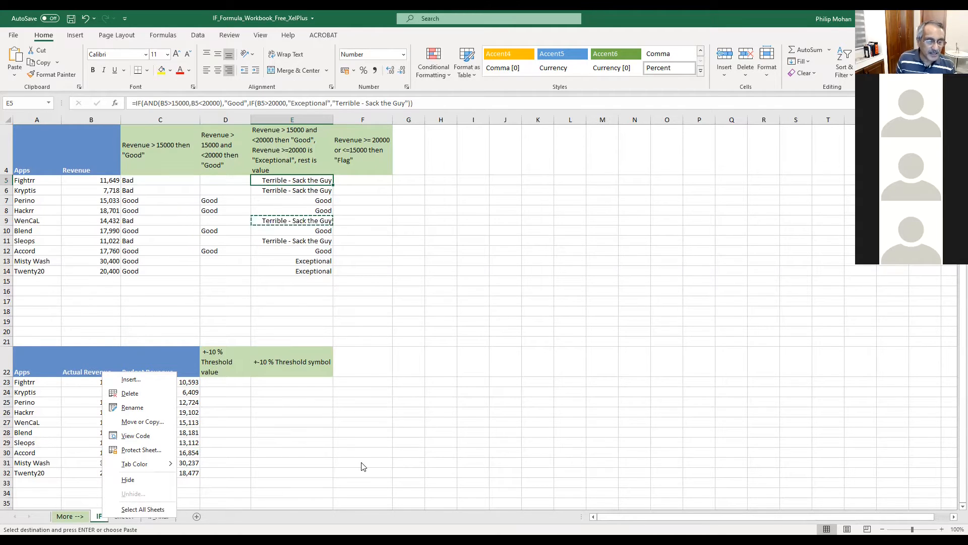
pyautogui.click(137, 516)
pyautogui.click(157, 516)
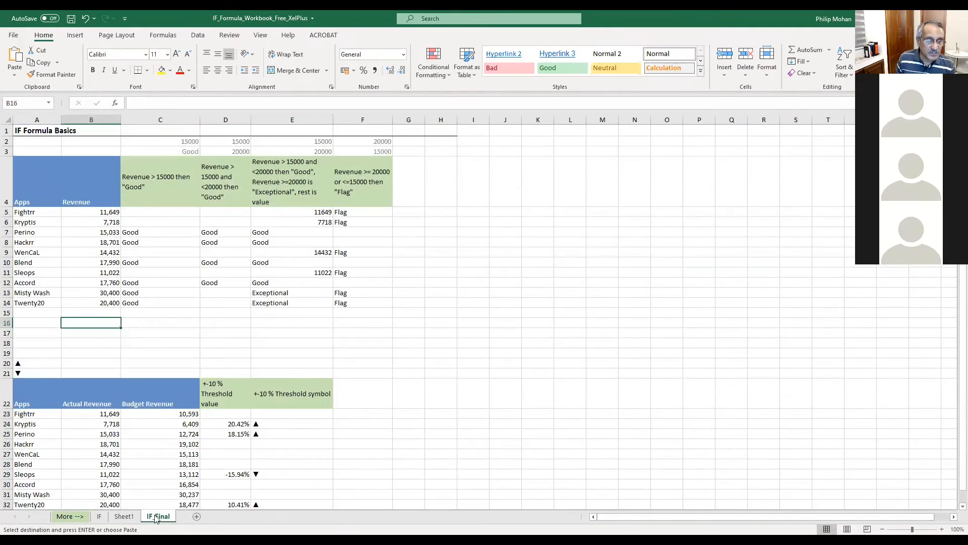
pyautogui.click(122, 518)
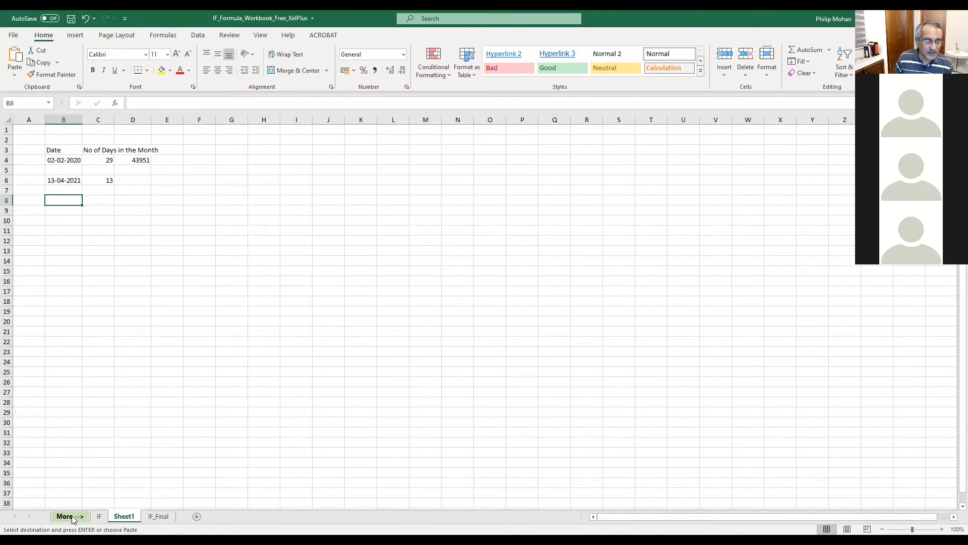
pyautogui.click(99, 516)
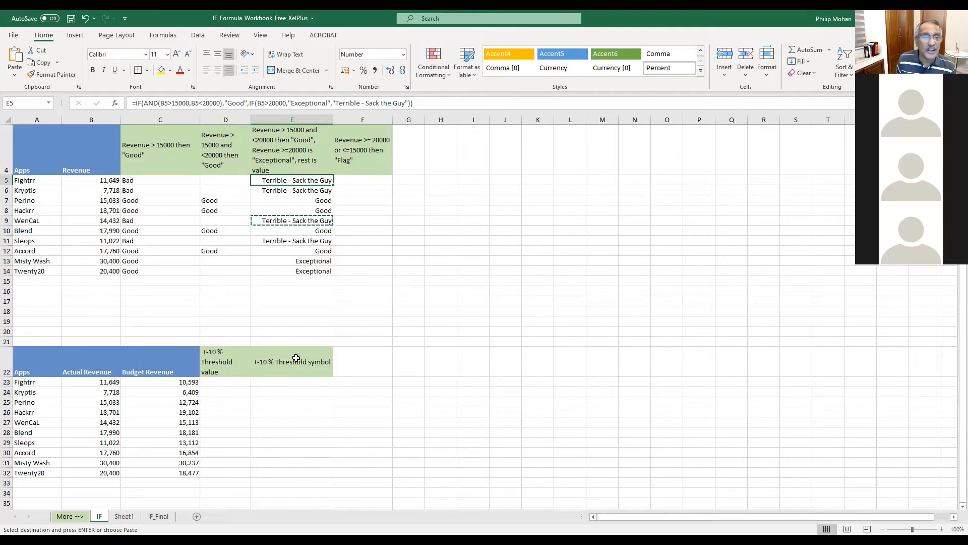
# - Start an IF formula in F5 with the logical test B5>=20000
pyautogui.click(363, 182)
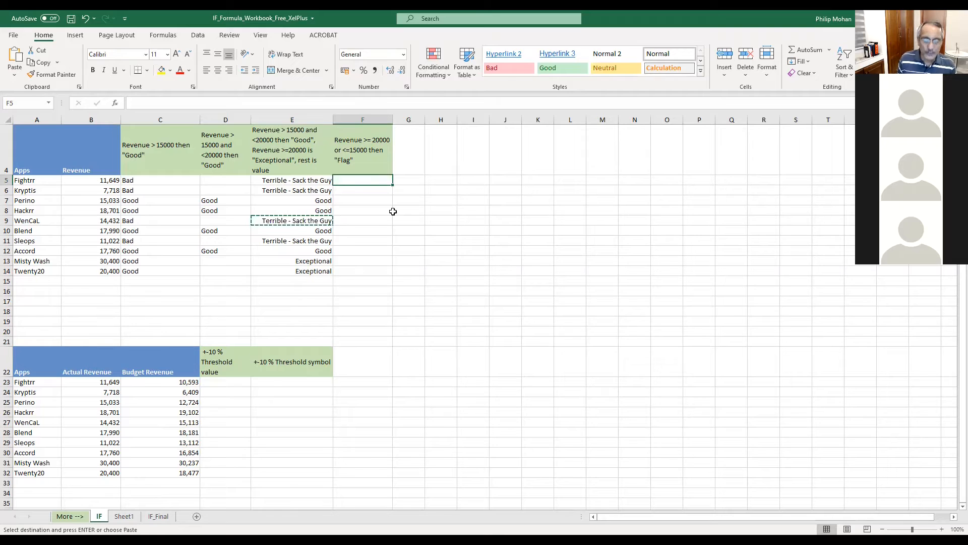
pyautogui.write('=')
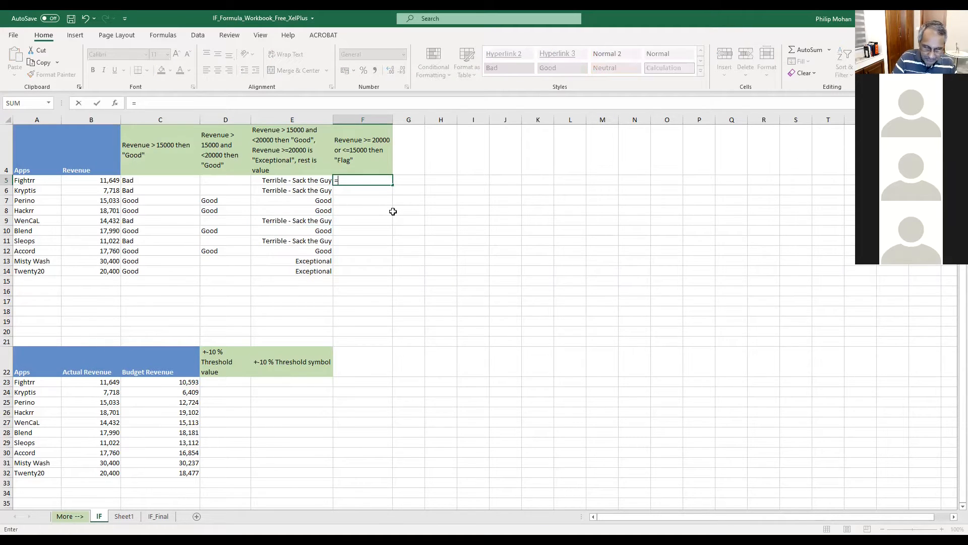
pyautogui.write('if(')
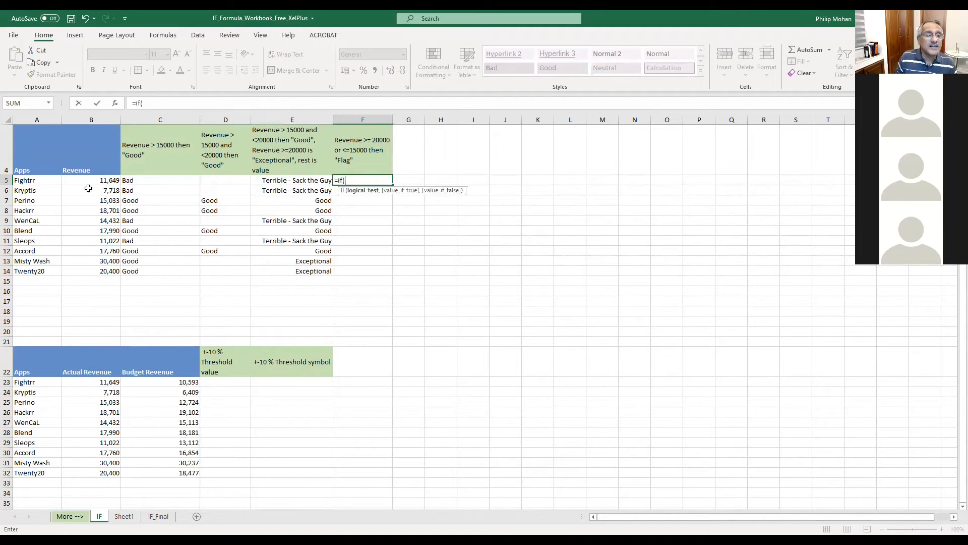
pyautogui.click(97, 181)
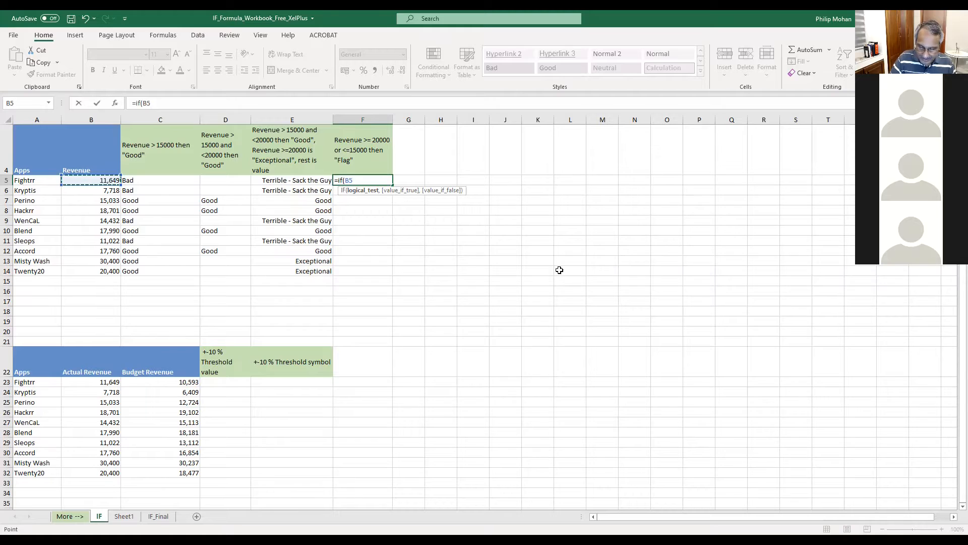
pyautogui.write('>')
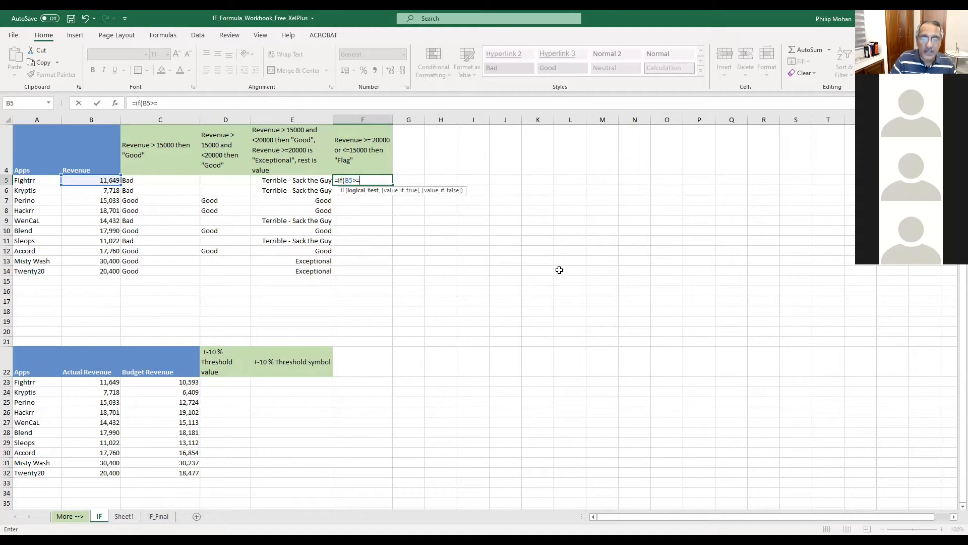
pyautogui.write('=2000')
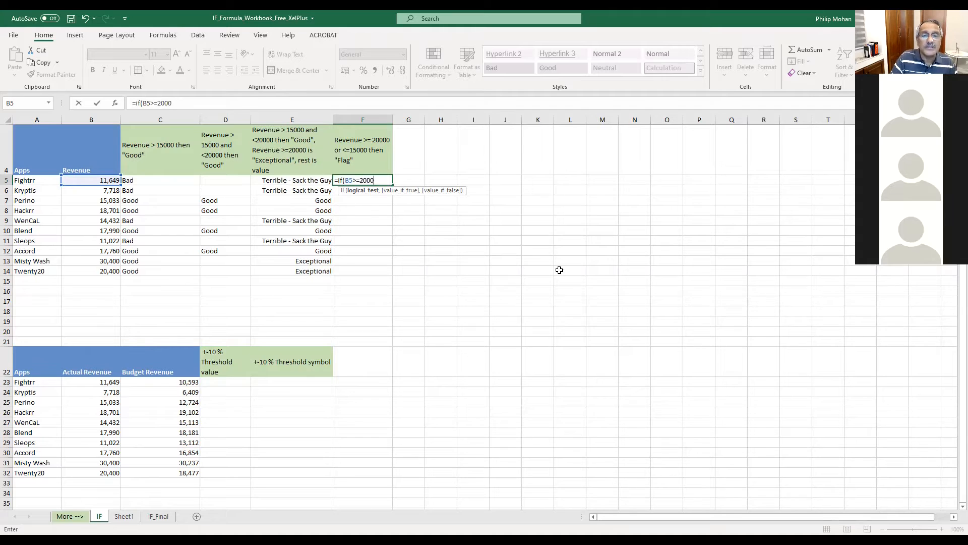
pyautogui.write('-0')
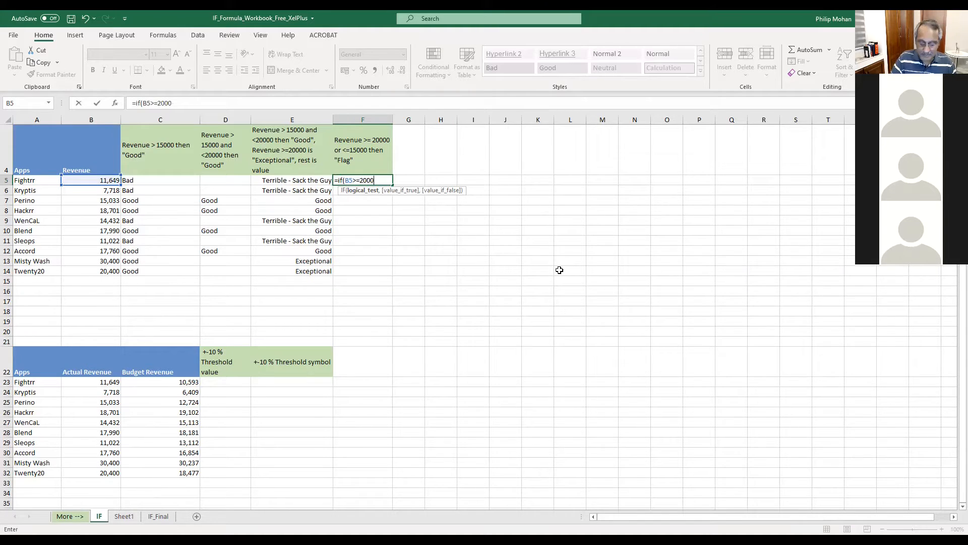
# - Wrap the logical test of the F5 formula in an OR function with the second condition B5<=15000
pyautogui.click(346, 181)
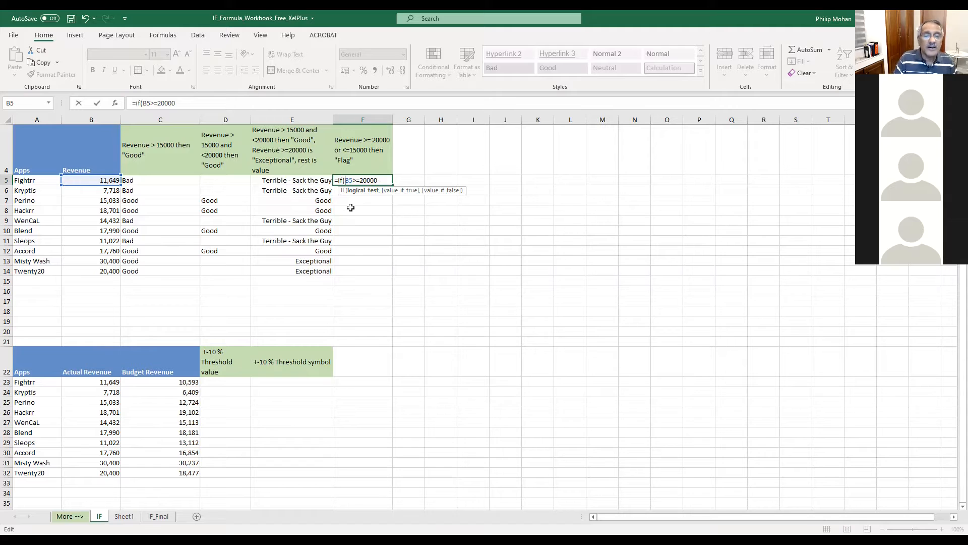
pyautogui.write('or(')
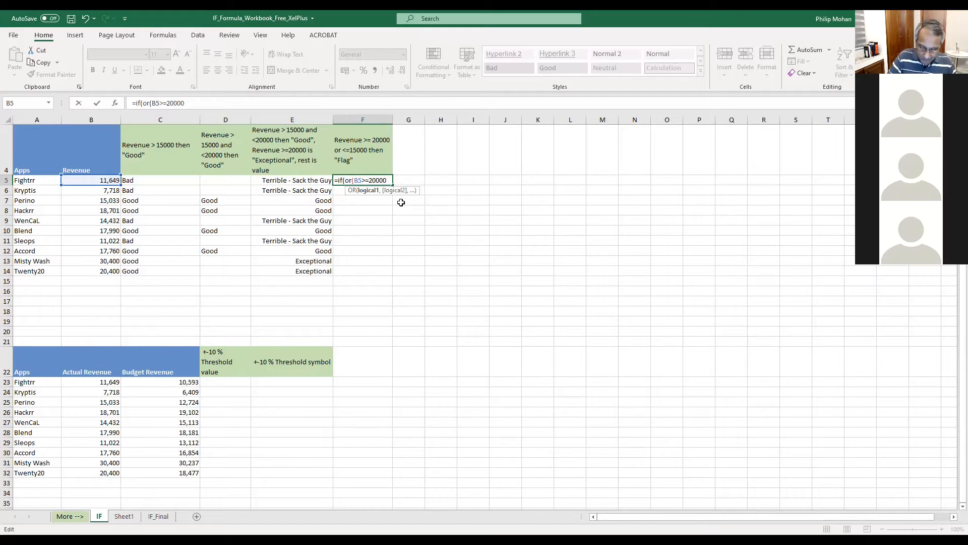
pyautogui.write(',')
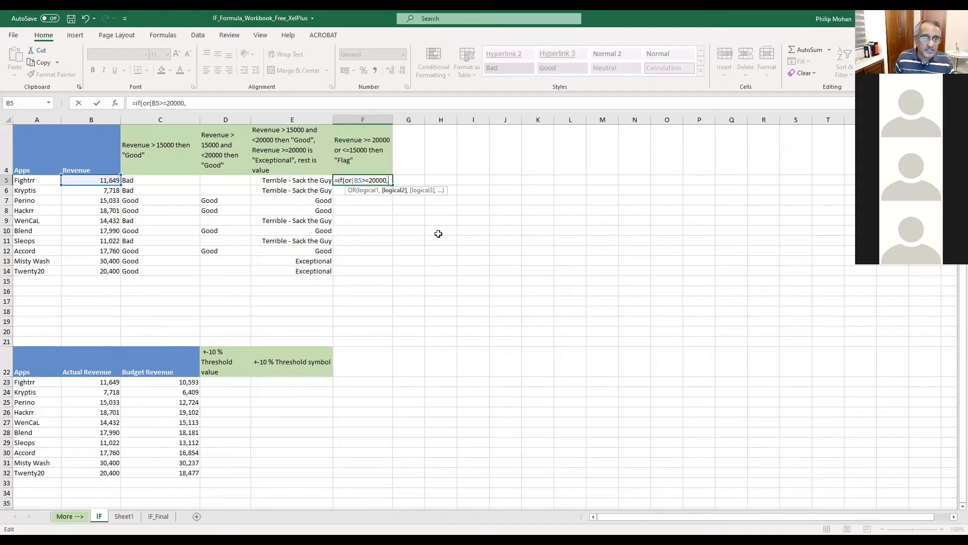
pyautogui.click(111, 180)
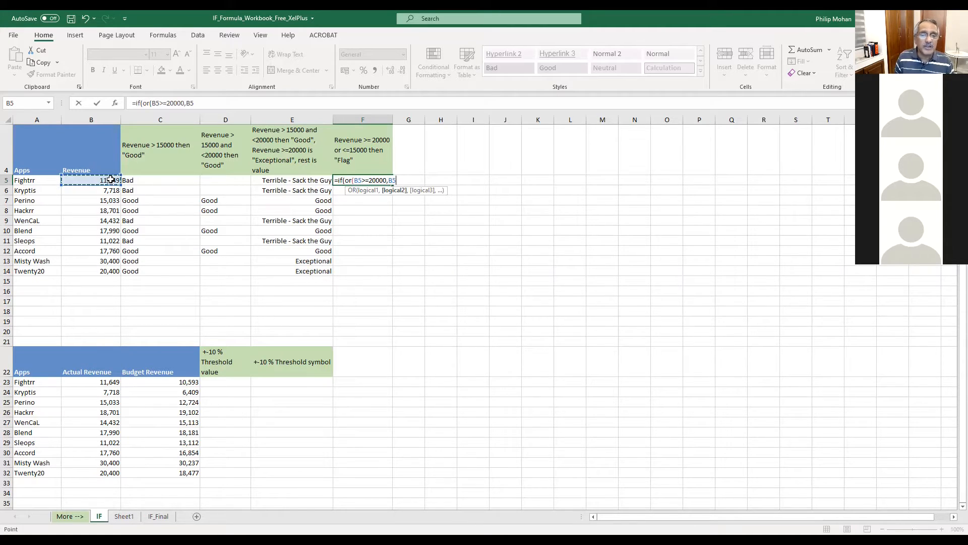
pyautogui.write('<=15000')
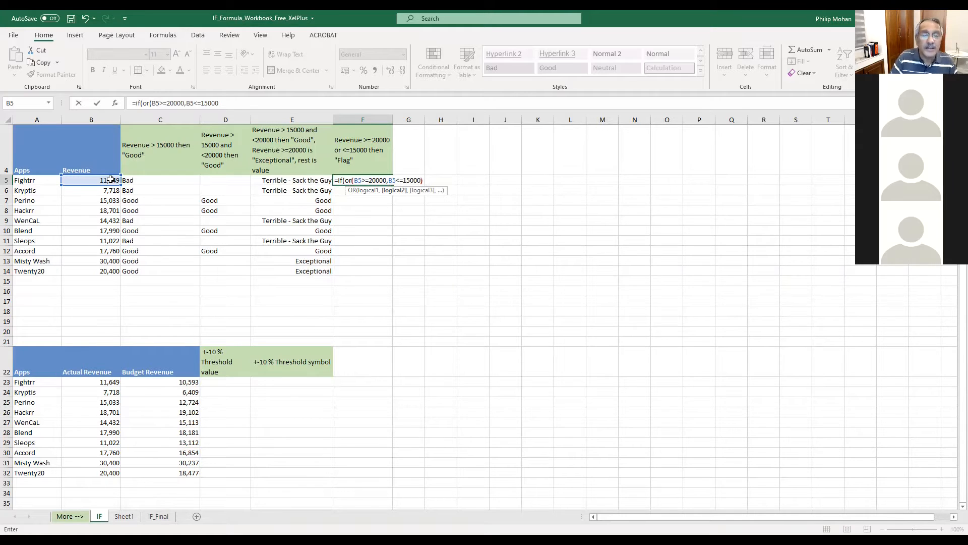
pyautogui.write(')')
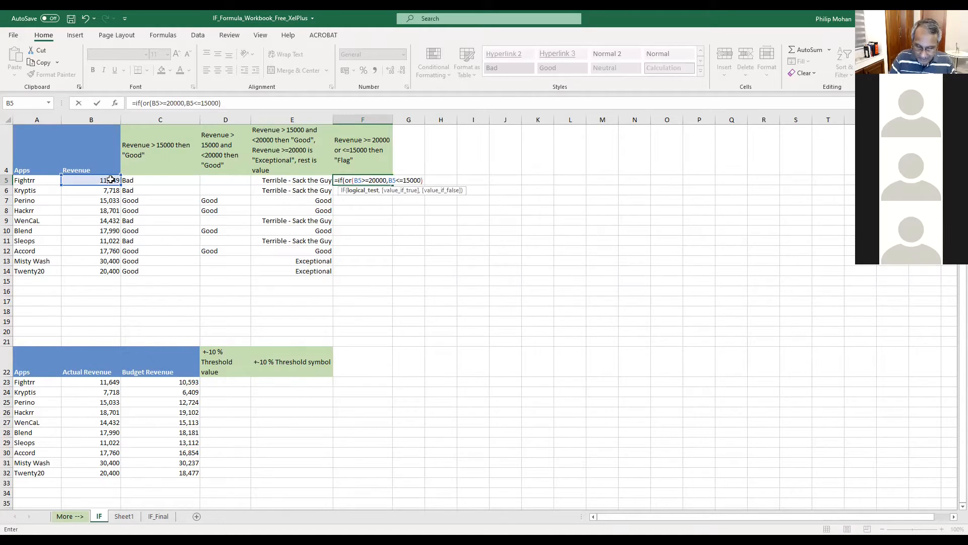
# - Finish the F5 IF formula so it returns "Flag" when true and an empty text when false
pyautogui.write(',"Flag')
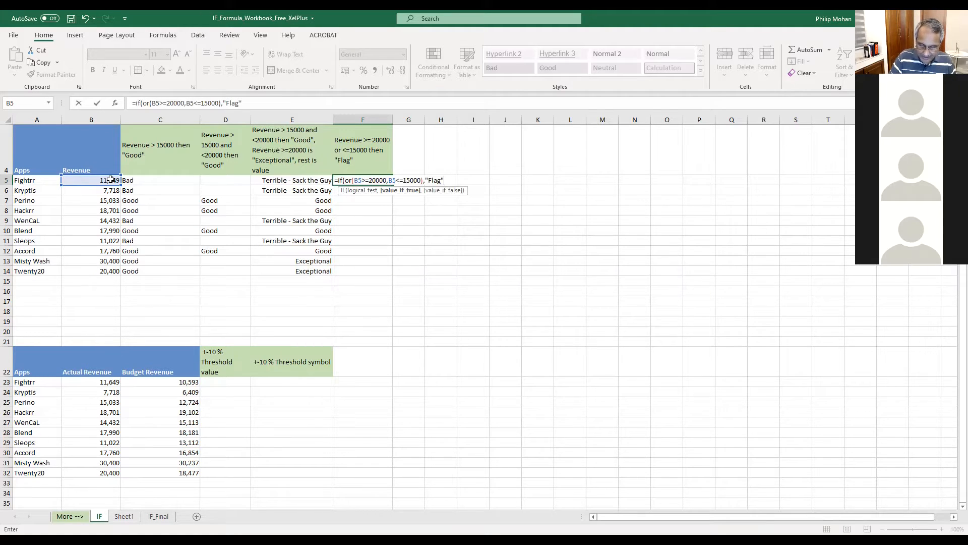
pyautogui.write('","')
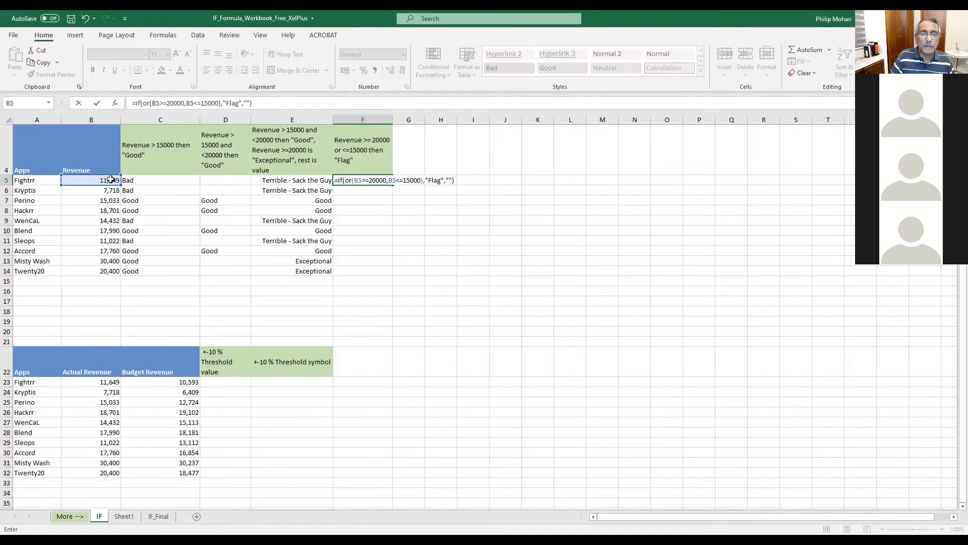
pyautogui.press('Return')
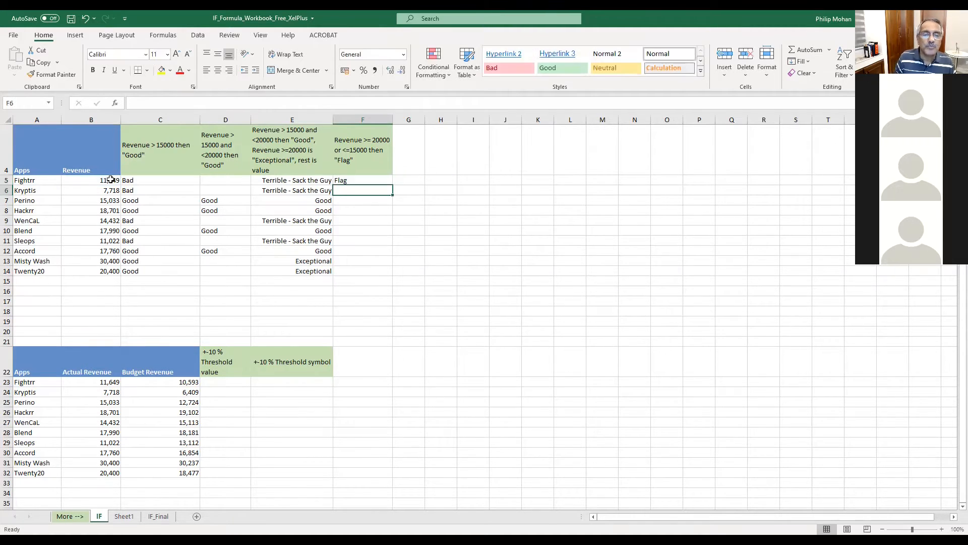
# - Right-align column F and fill the F5 formula down through F14
pyautogui.click(358, 180)
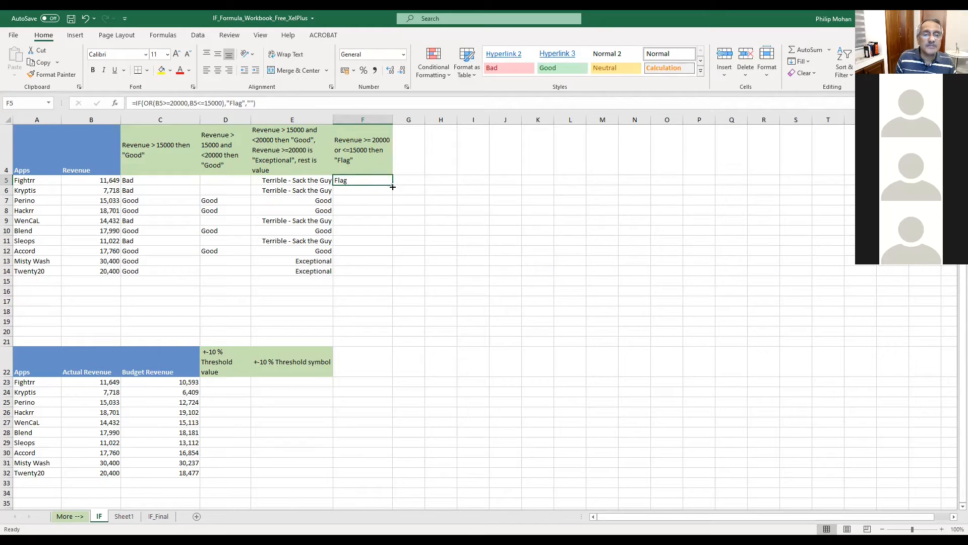
pyautogui.click(367, 120)
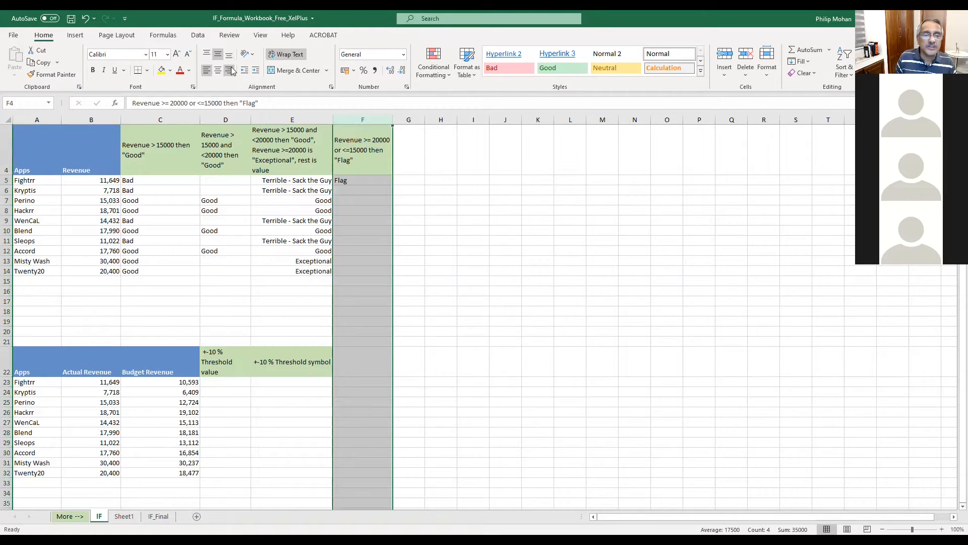
pyautogui.click(228, 70)
pyautogui.click(373, 182)
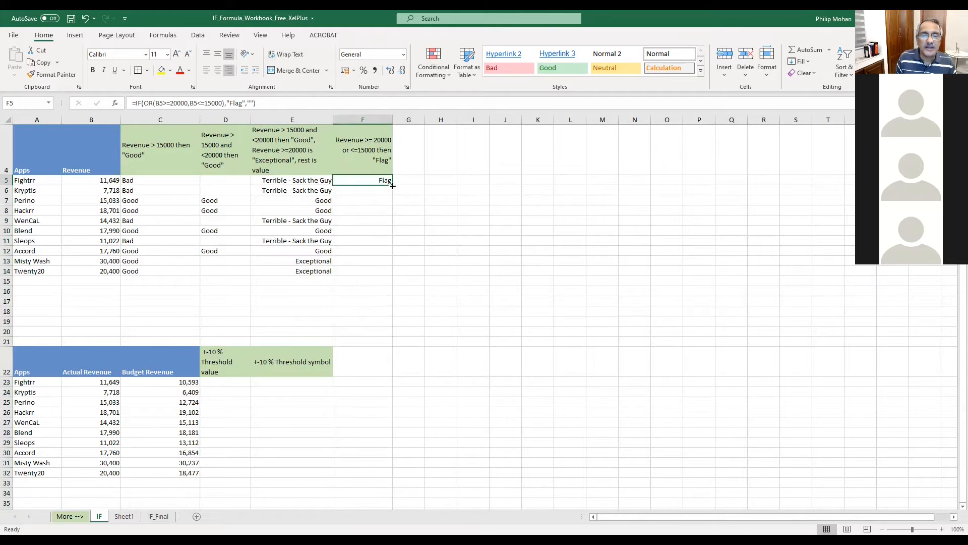
pyautogui.doubleClick(391, 185)
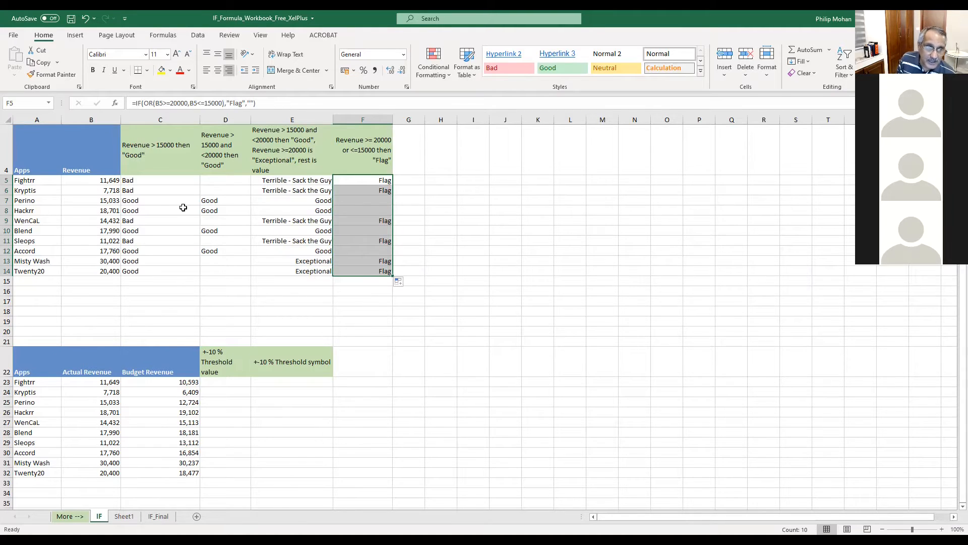
# - Check the app revenues in column B against the flag results and formulas in column F
pyautogui.click(107, 179)
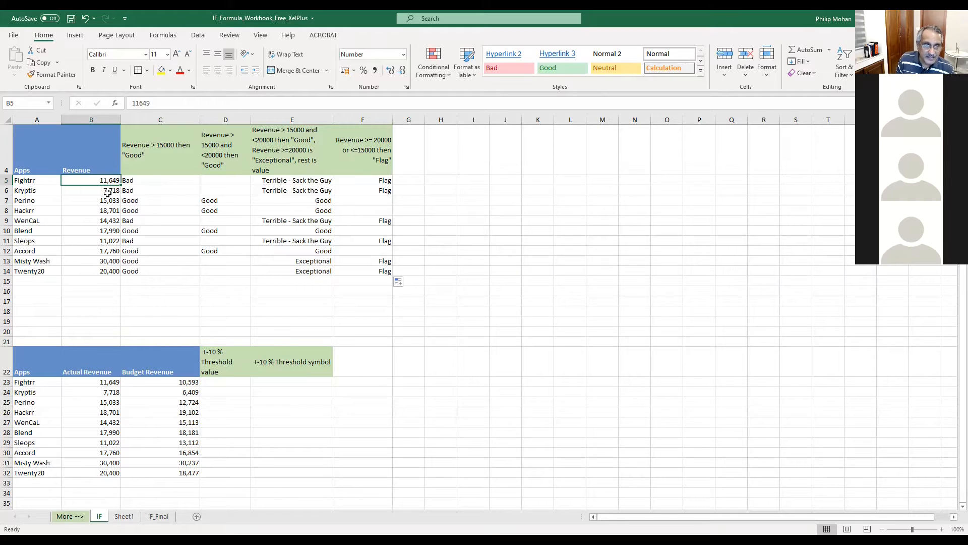
pyautogui.click(108, 190)
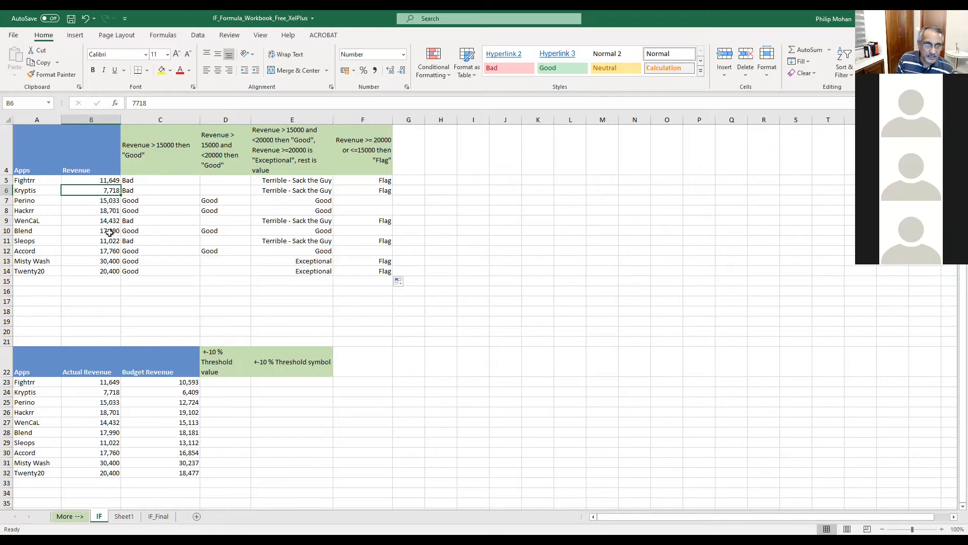
pyautogui.click(115, 259)
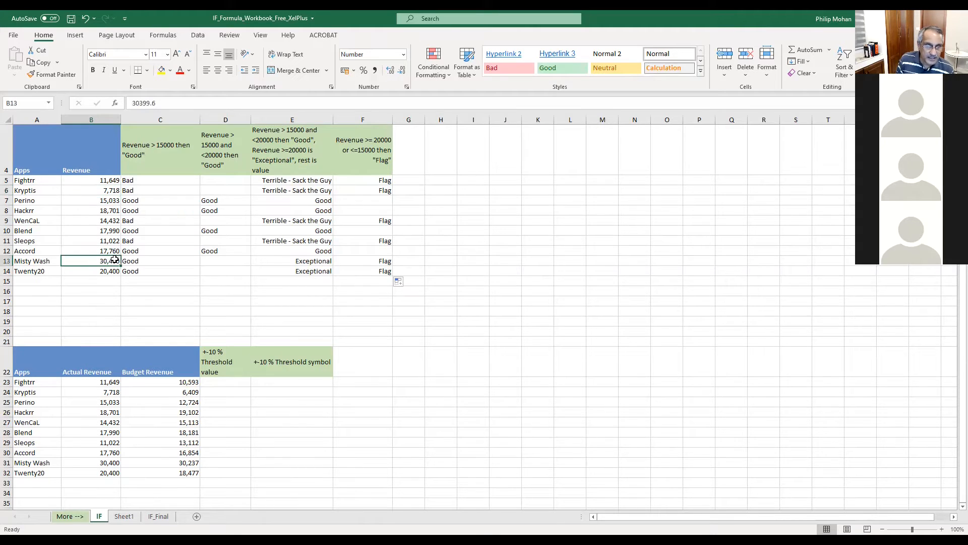
pyautogui.click(114, 221)
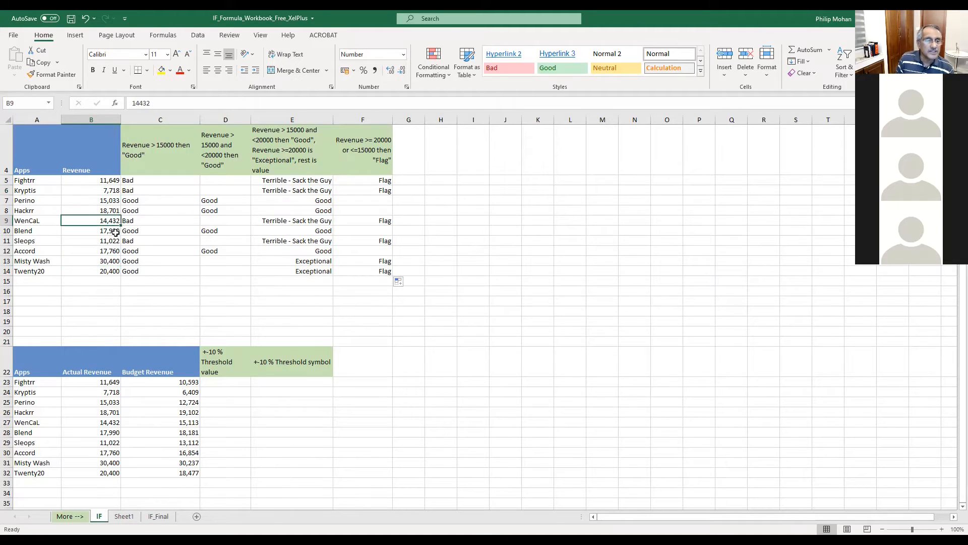
pyautogui.click(379, 220)
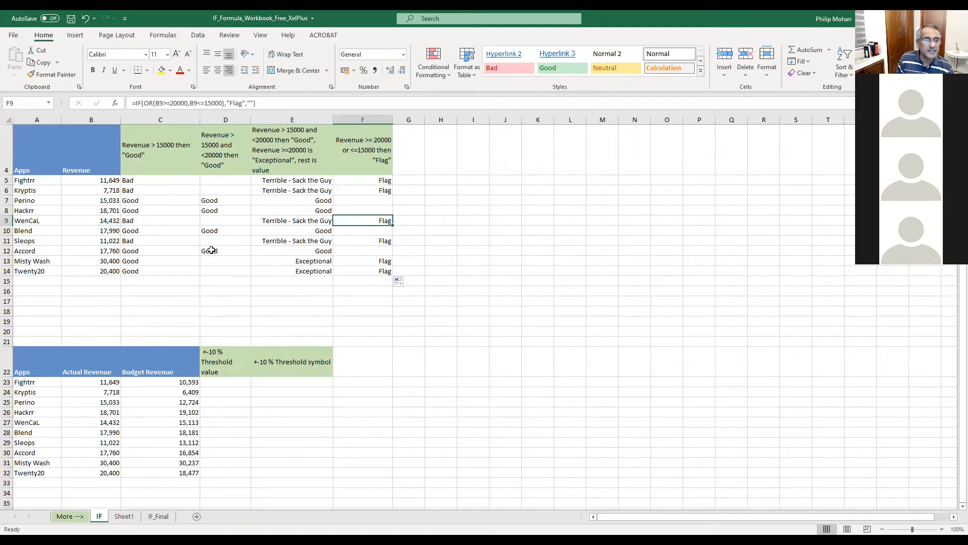
pyautogui.click(363, 230)
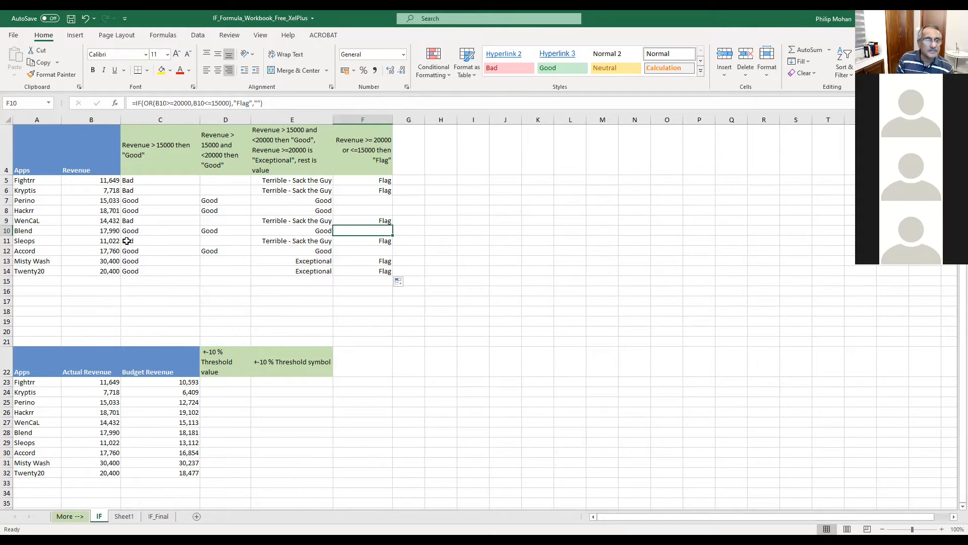
pyautogui.click(106, 222)
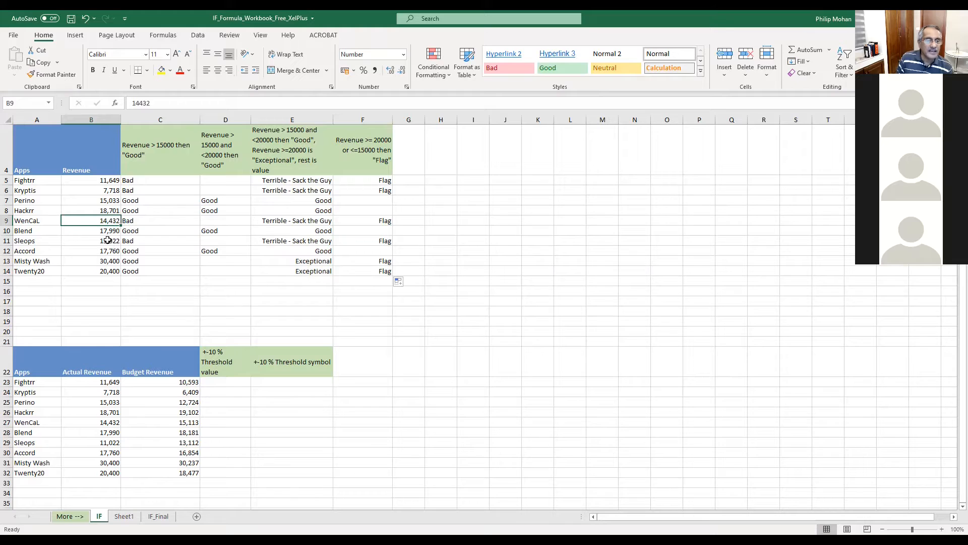
pyautogui.click(113, 239)
pyautogui.click(107, 261)
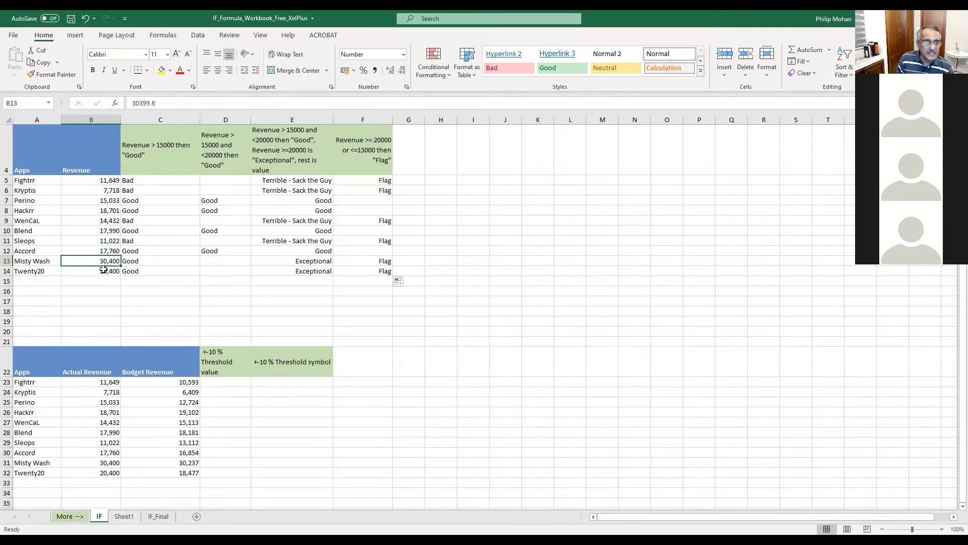
pyautogui.click(113, 272)
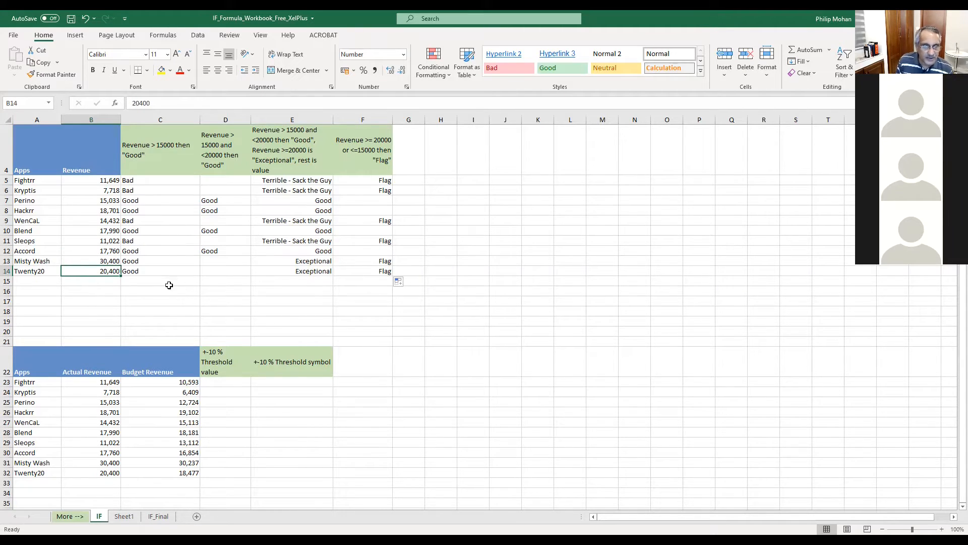
# - Compare the OR formula in F5 with the AND formula in D7 and the nested IF formula in E6
pyautogui.click(378, 178)
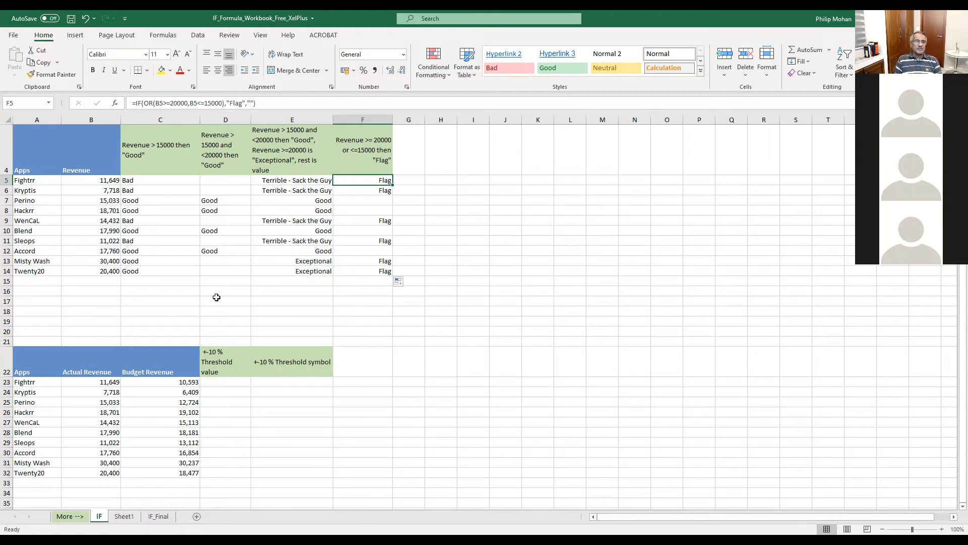
pyautogui.click(234, 196)
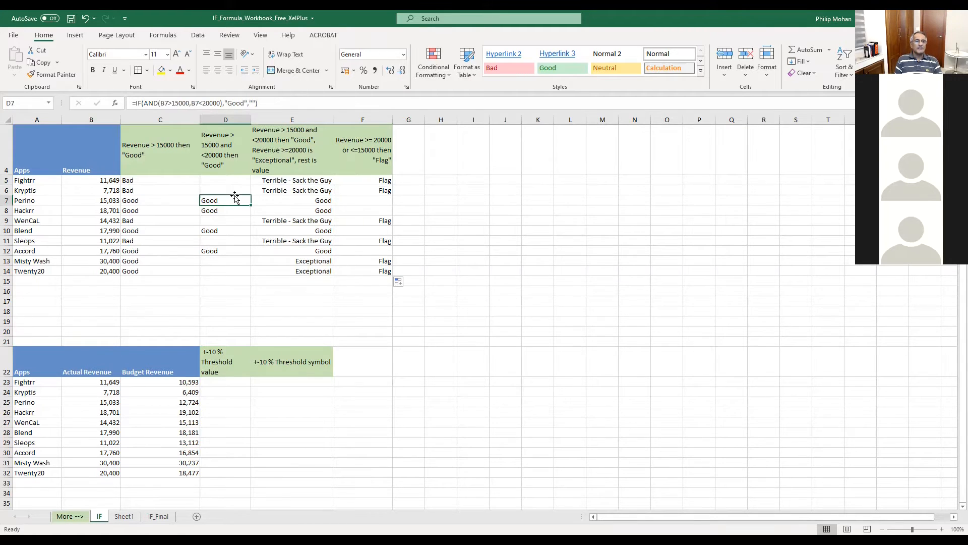
pyautogui.click(311, 192)
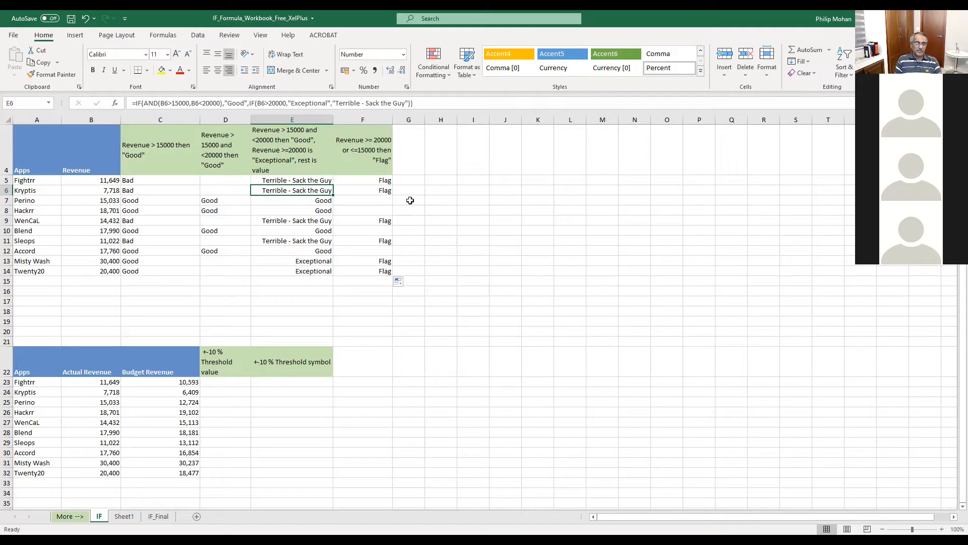
pyautogui.click(386, 181)
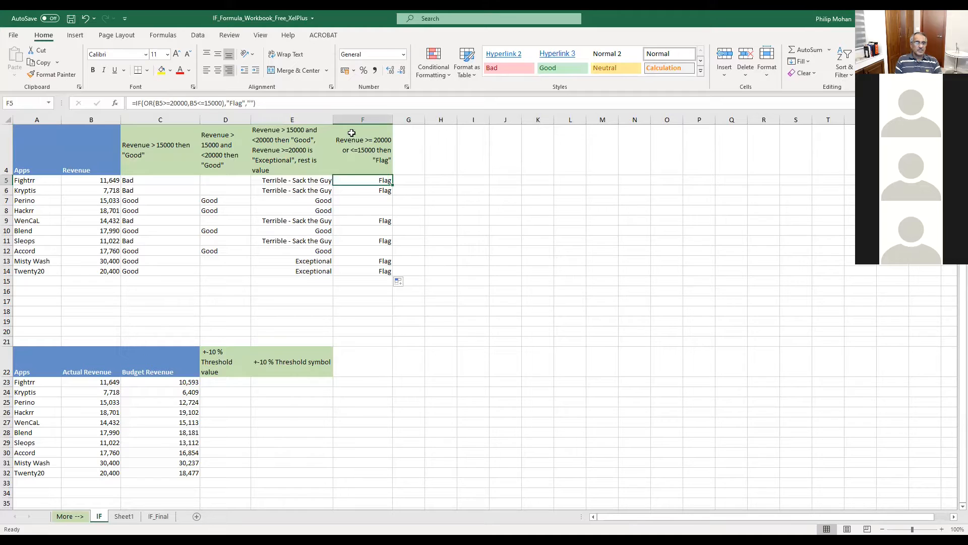
# - Review the revenues and IF results in B5:F14, especially the ratings in columns D and E
pyautogui.moveTo(108, 181)
pyautogui.mouseDown()
pyautogui.moveTo(242, 181)
pyautogui.moveTo(395, 199)
pyautogui.moveTo(387, 270)
pyautogui.moveTo(390, 261)
pyautogui.mouseUp()
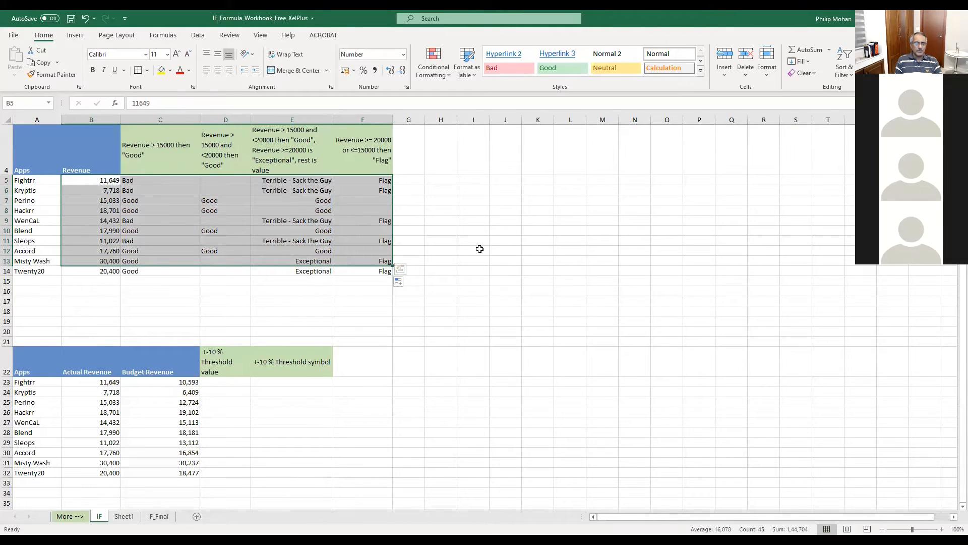
pyautogui.click(286, 302)
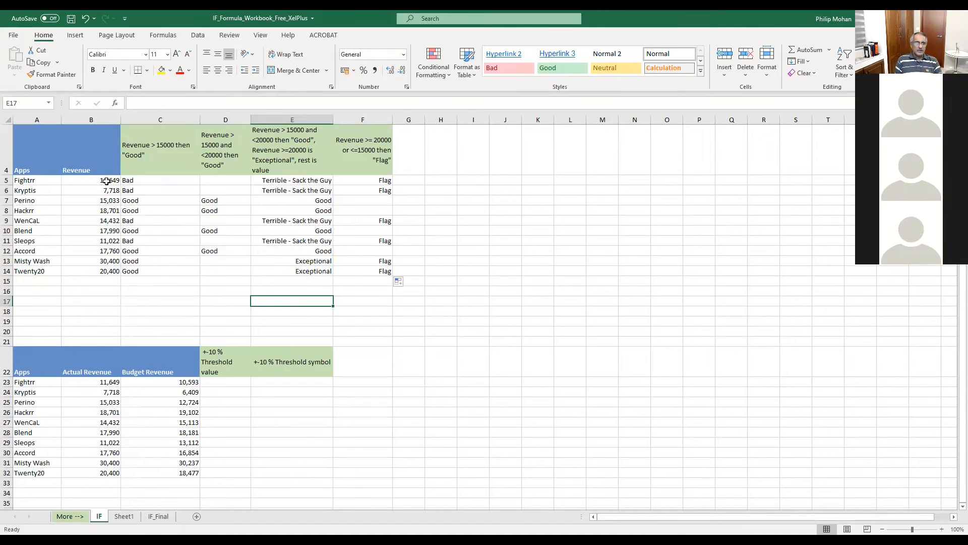
pyautogui.moveTo(107, 181); pyautogui.dragTo(388, 272)
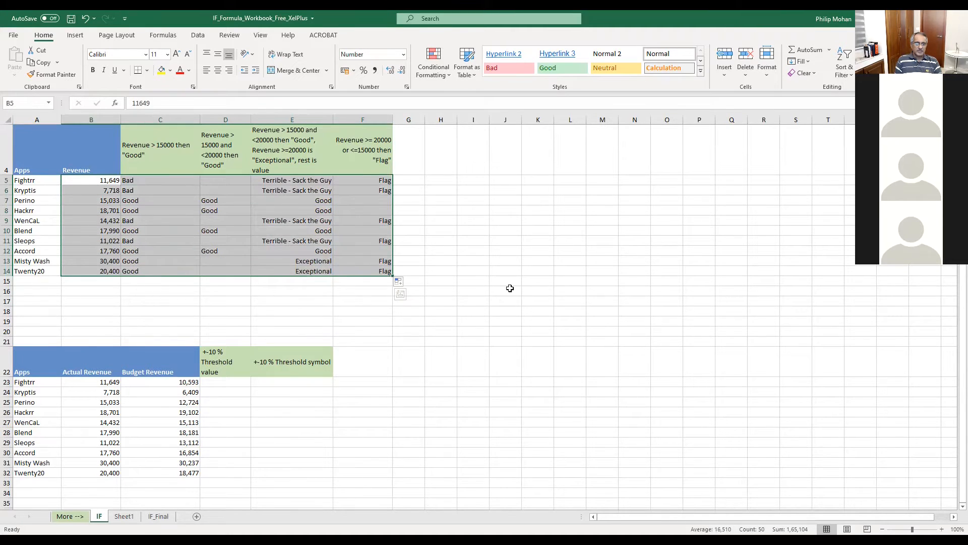
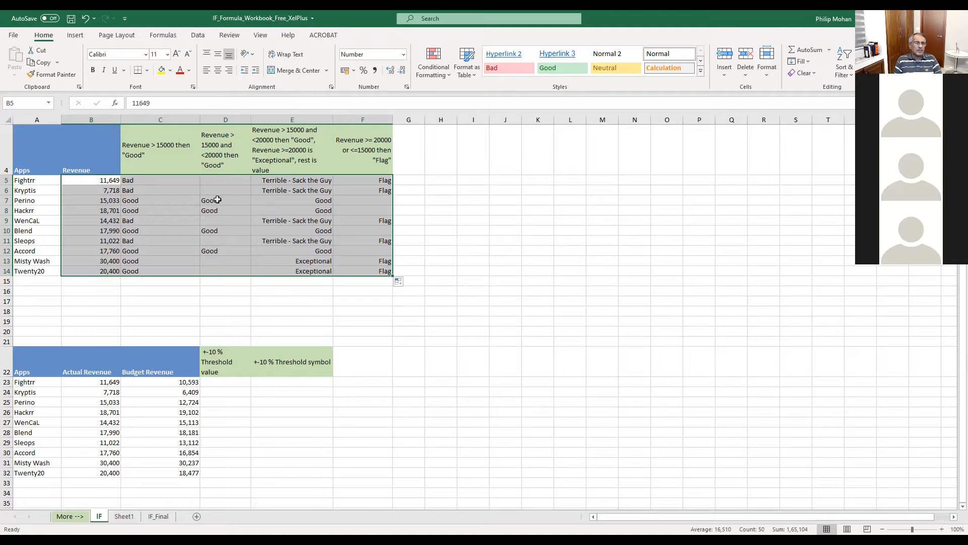
pyautogui.moveTo(216, 195); pyautogui.dragTo(225, 261)
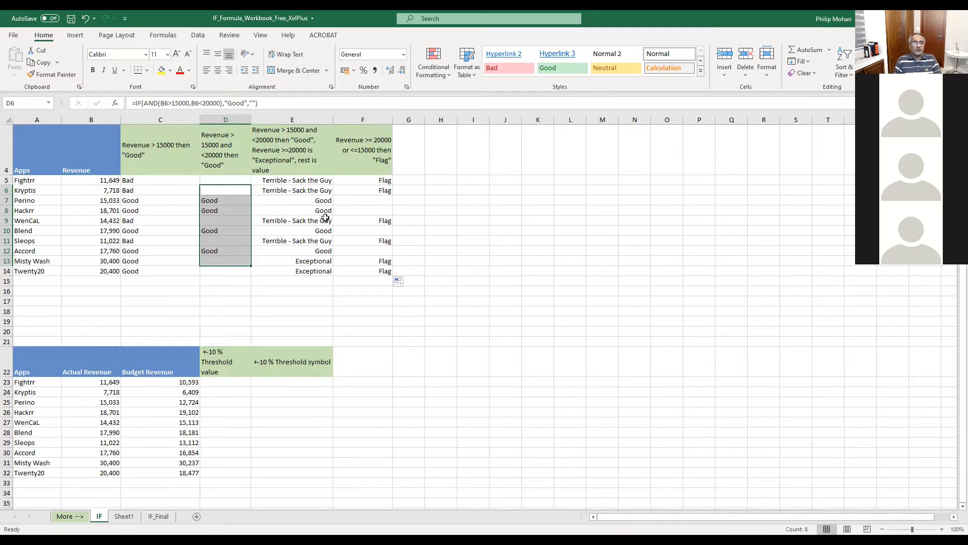
pyautogui.click(218, 199)
pyautogui.click(212, 210)
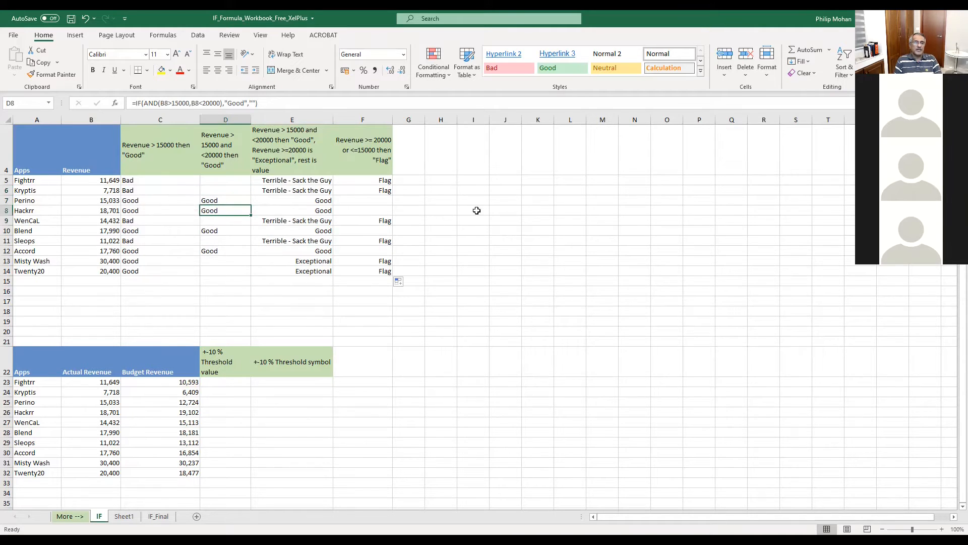
pyautogui.click(419, 180)
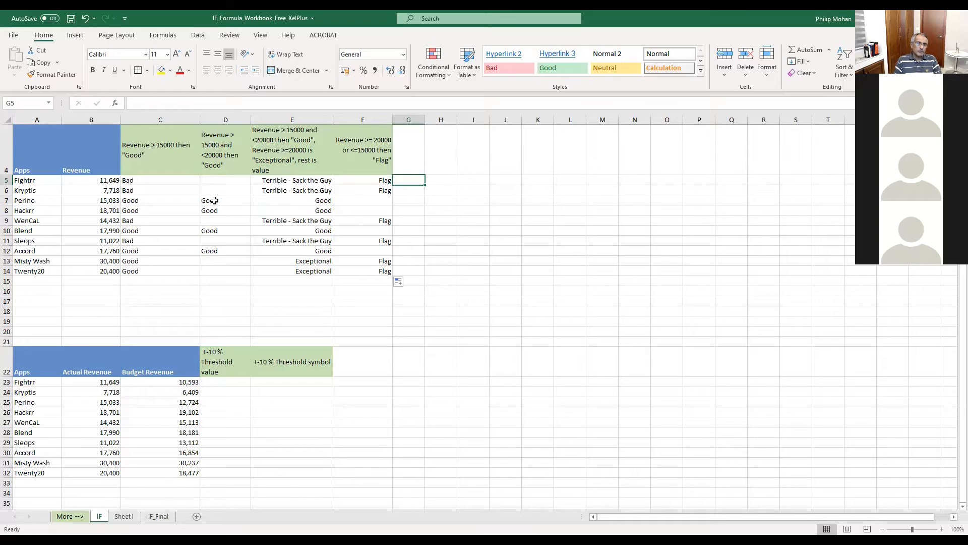
pyautogui.moveTo(212, 201); pyautogui.dragTo(218, 245)
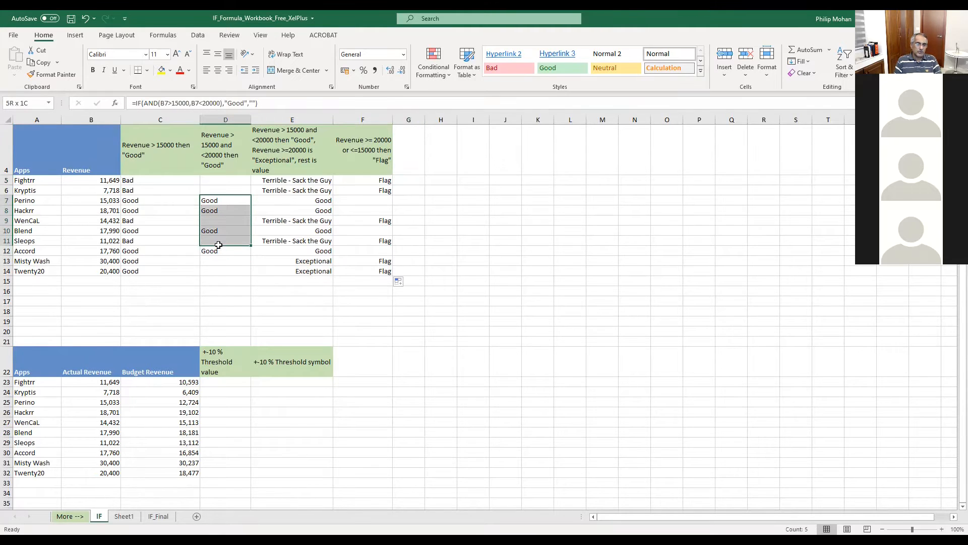
pyautogui.moveTo(287, 172); pyautogui.dragTo(296, 241)
pyautogui.moveTo(304, 182); pyautogui.dragTo(315, 251)
pyautogui.click(445, 341)
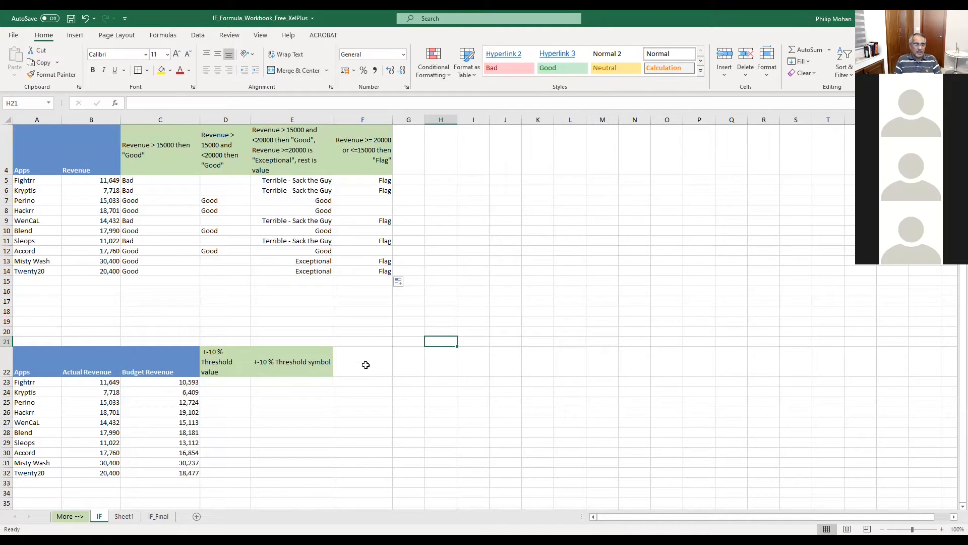
# - Examine the actual and budget revenues in B23:C32 and the finished ±10% threshold columns on the IF_Final sheet
pyautogui.scroll(-1, 327, 426)
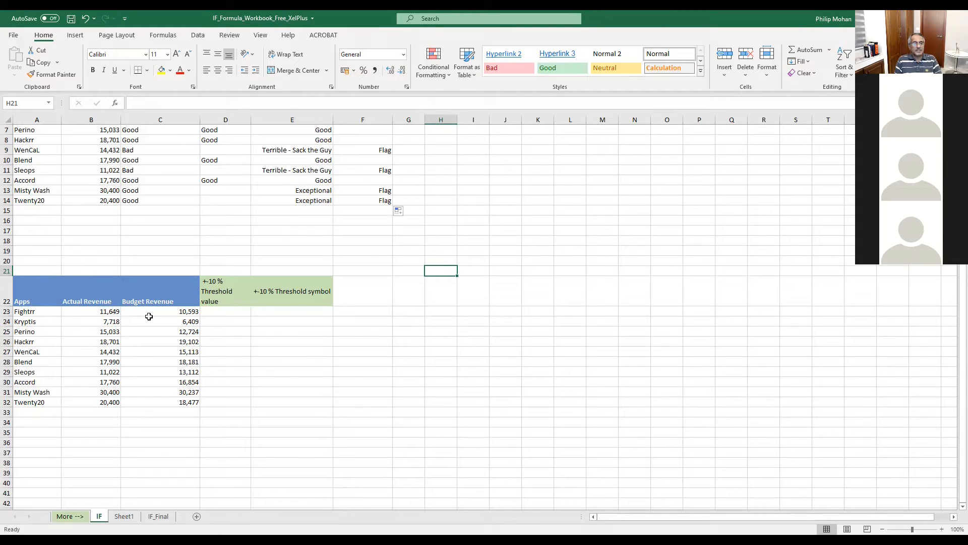
pyautogui.scroll(2, 185, 196)
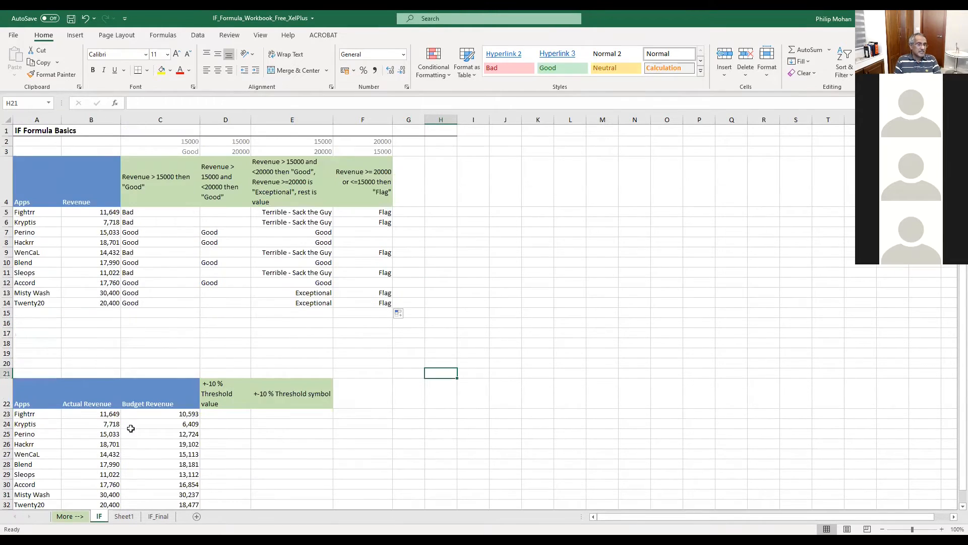
pyautogui.scroll(-1, 122, 428)
pyautogui.moveTo(105, 386); pyautogui.dragTo(107, 474)
pyautogui.moveTo(189, 383); pyautogui.dragTo(187, 471)
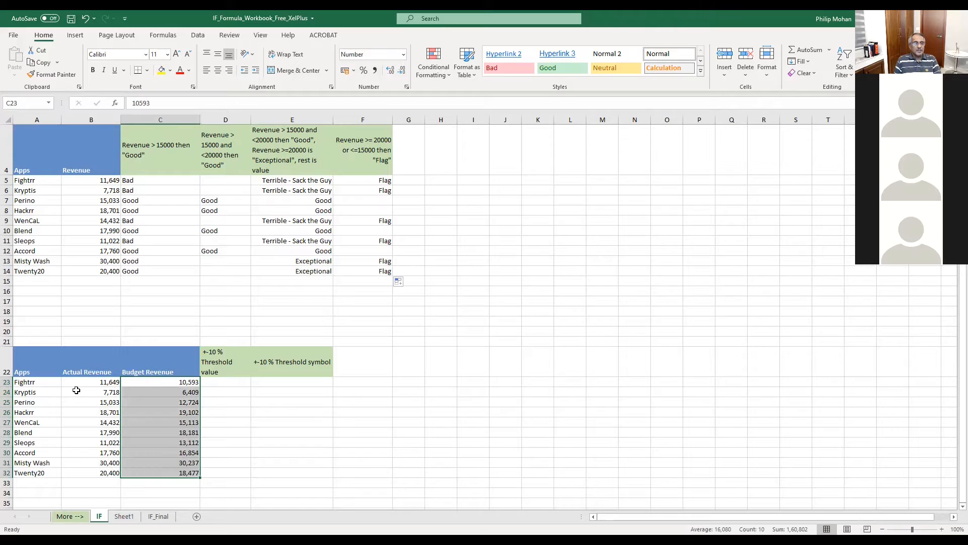
pyautogui.click(20, 382)
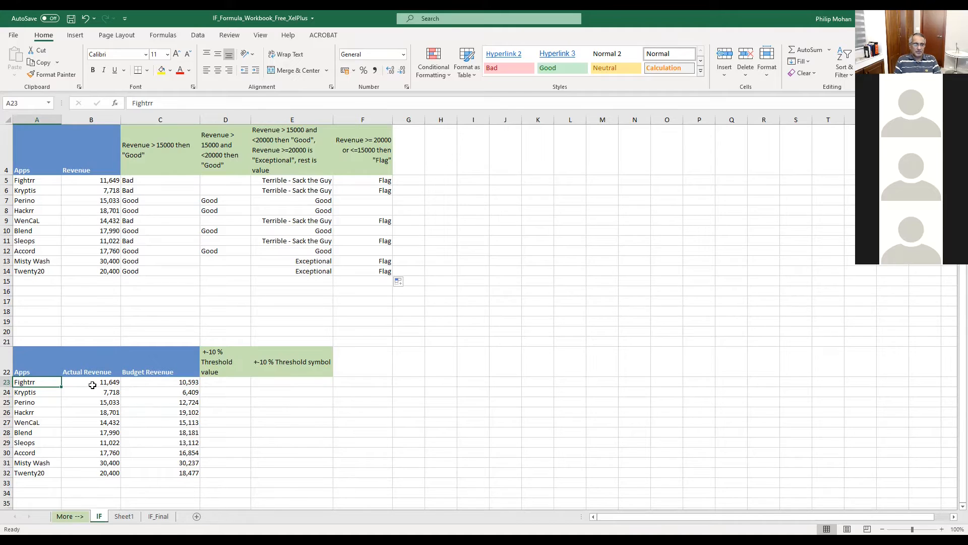
pyautogui.click(231, 383)
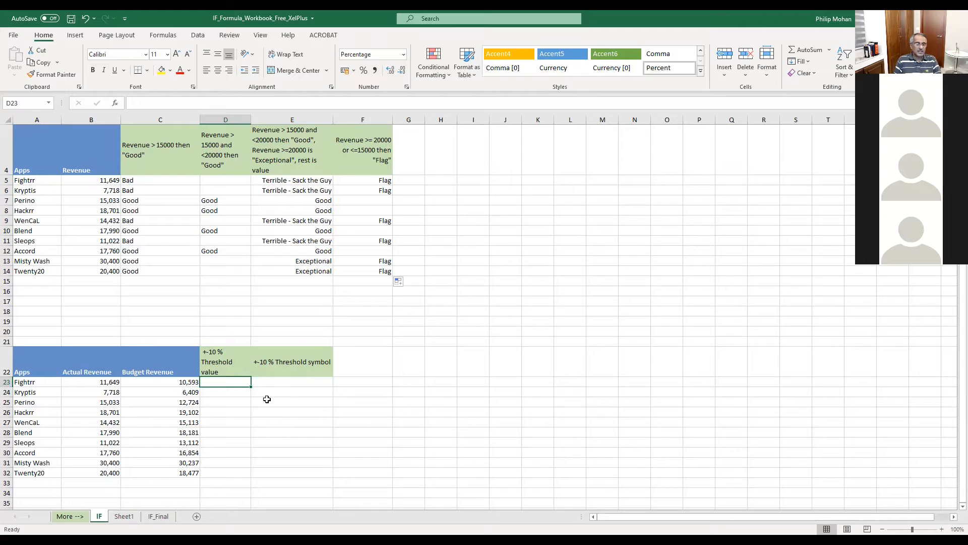
pyautogui.click(162, 516)
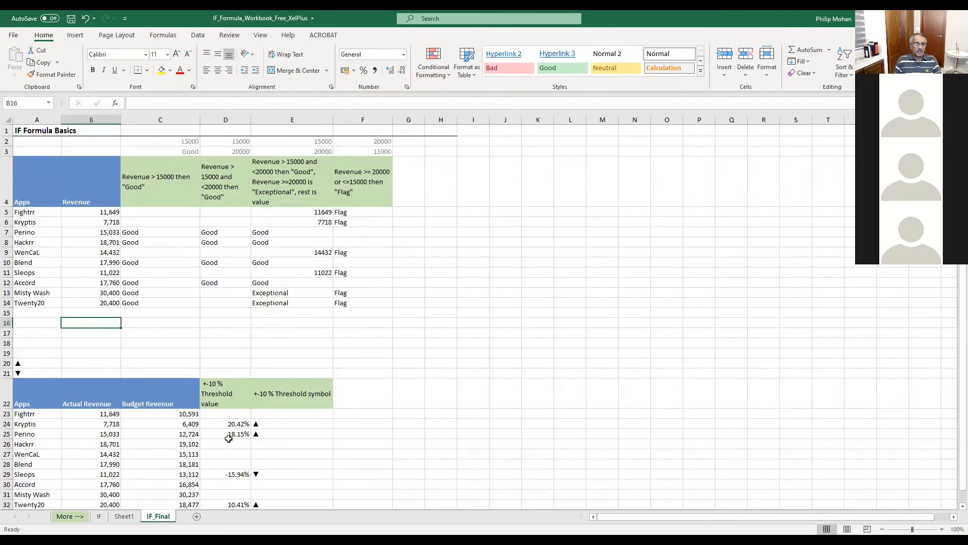
pyautogui.click(98, 517)
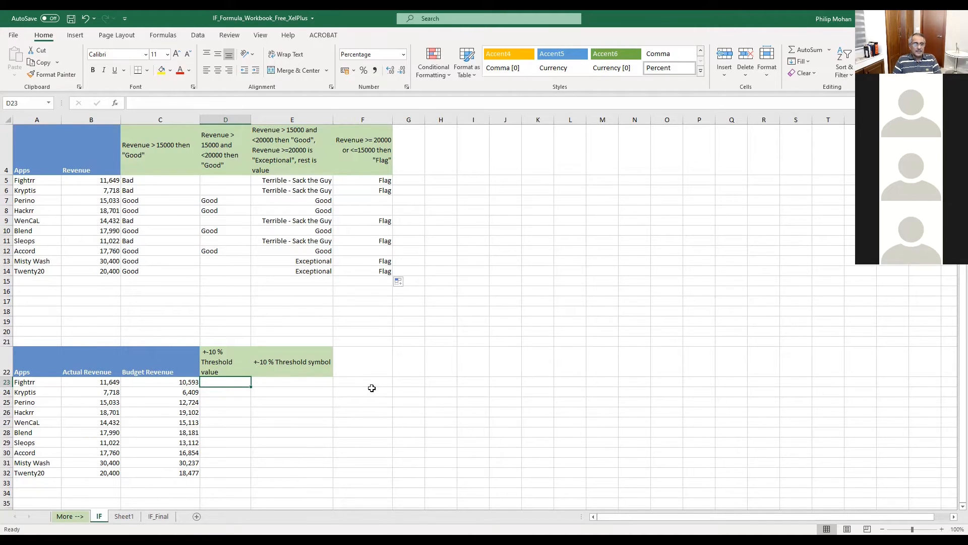
# - Enter the formula =B23/C23 in D23 to divide the first app's actual revenue by its budget revenue
pyautogui.write('=')
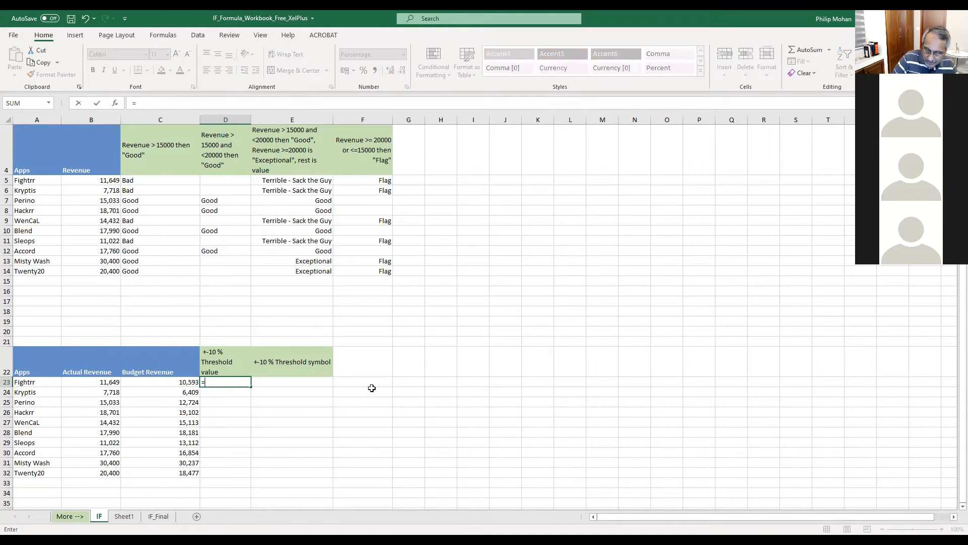
pyautogui.press('Left')
pyautogui.press('Left')
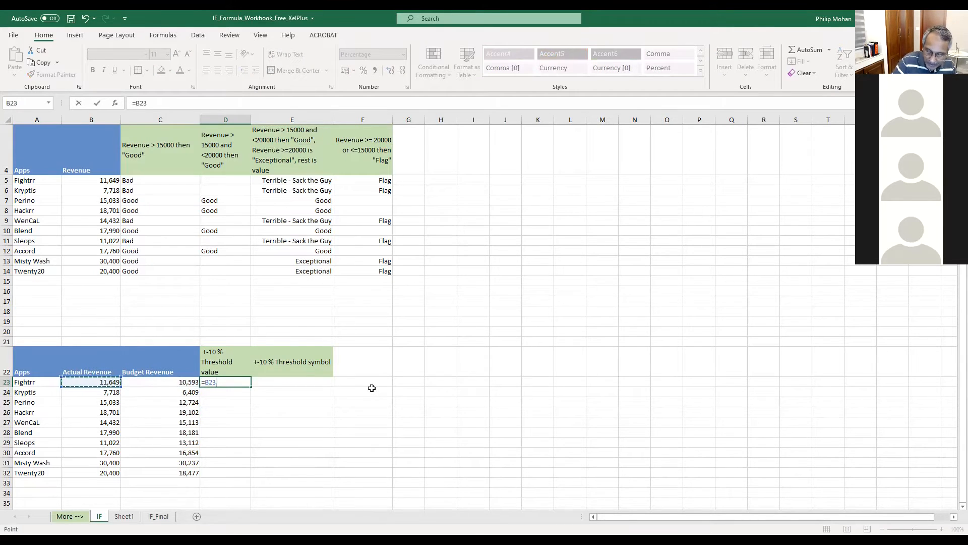
pyautogui.write('/')
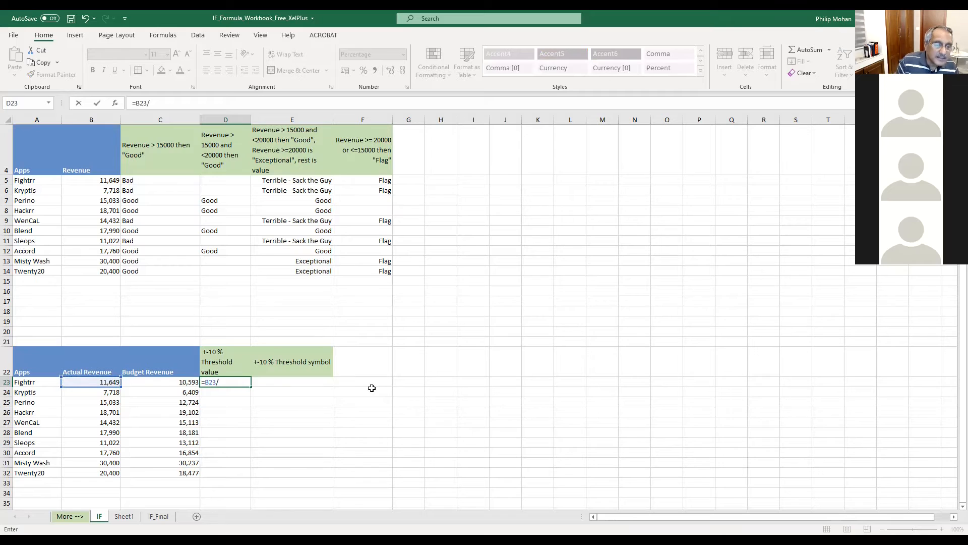
pyautogui.click(186, 385)
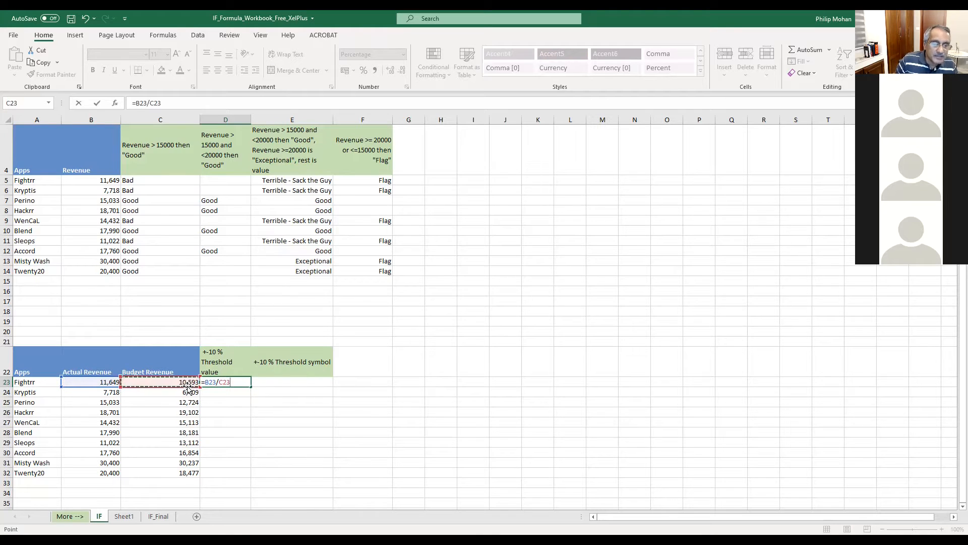
pyautogui.press('Return')
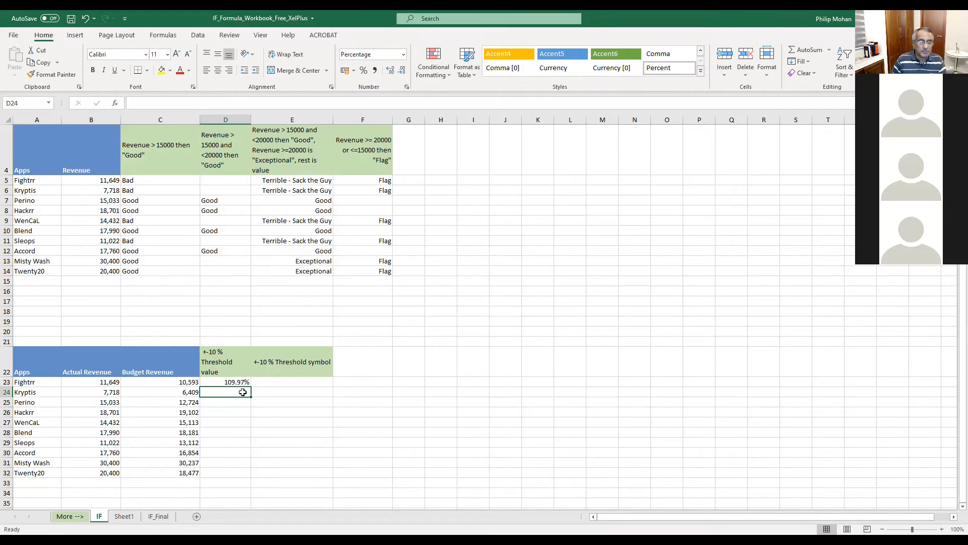
# - Extend the D23 formula to =B23/C23-1 so it gives the percentage deviation from budget
pyautogui.click(229, 383)
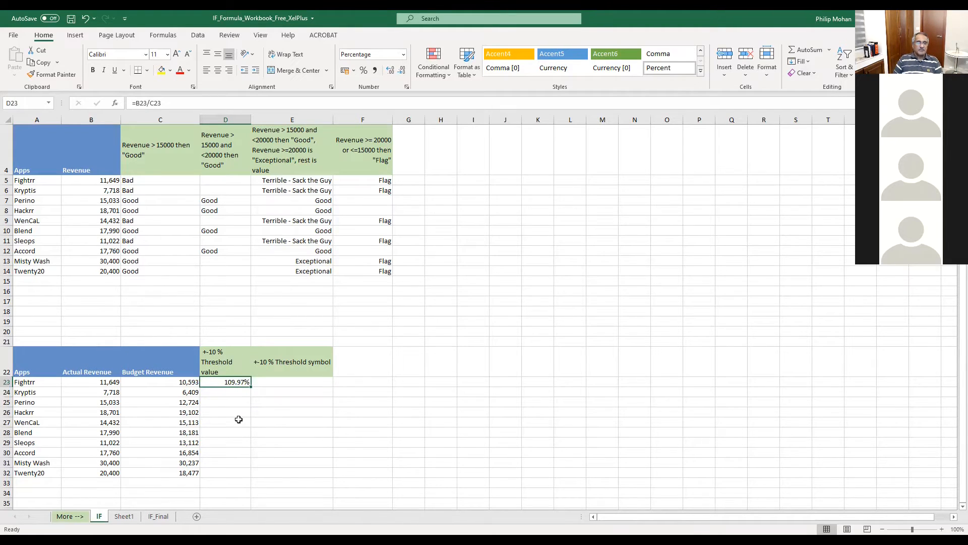
pyautogui.moveTo(237, 395); pyautogui.dragTo(241, 468)
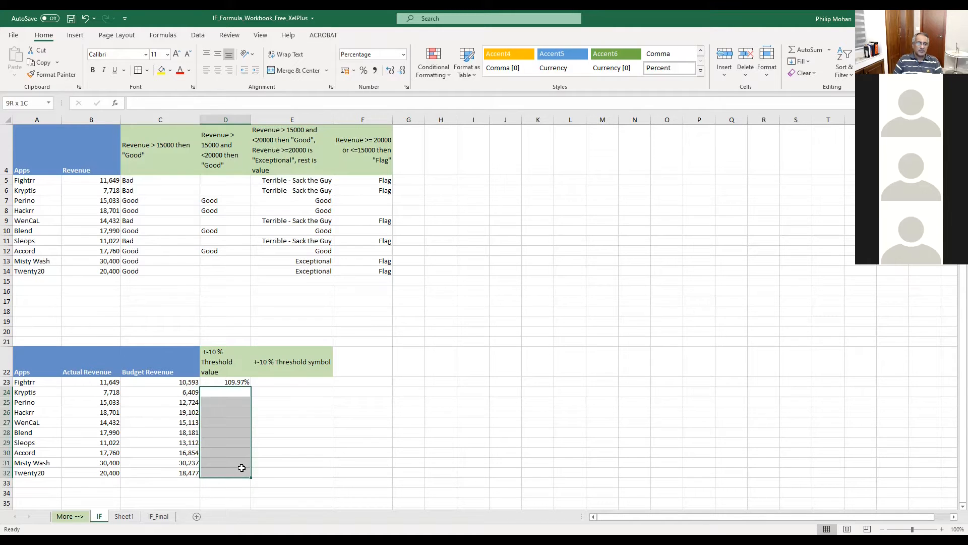
pyautogui.click(237, 381)
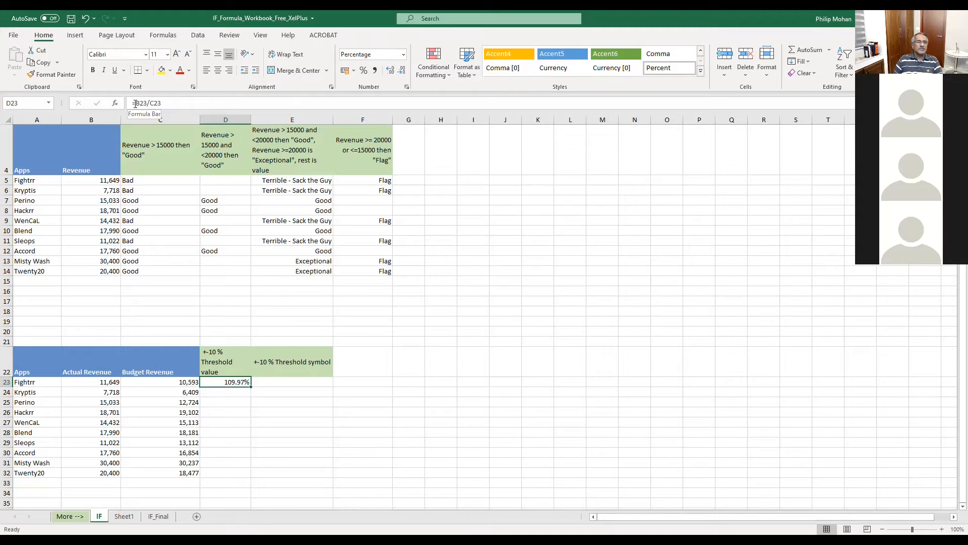
pyautogui.click(177, 101)
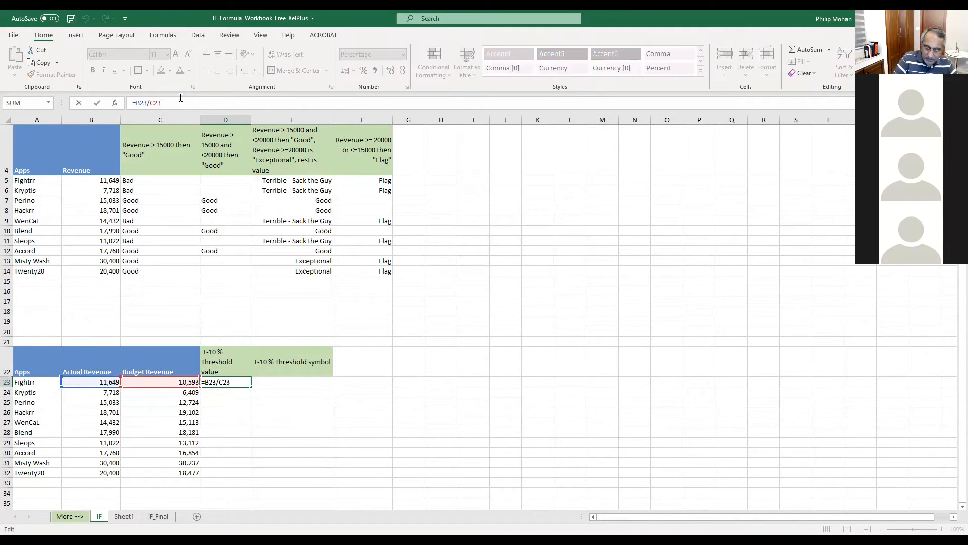
pyautogui.press('Return')
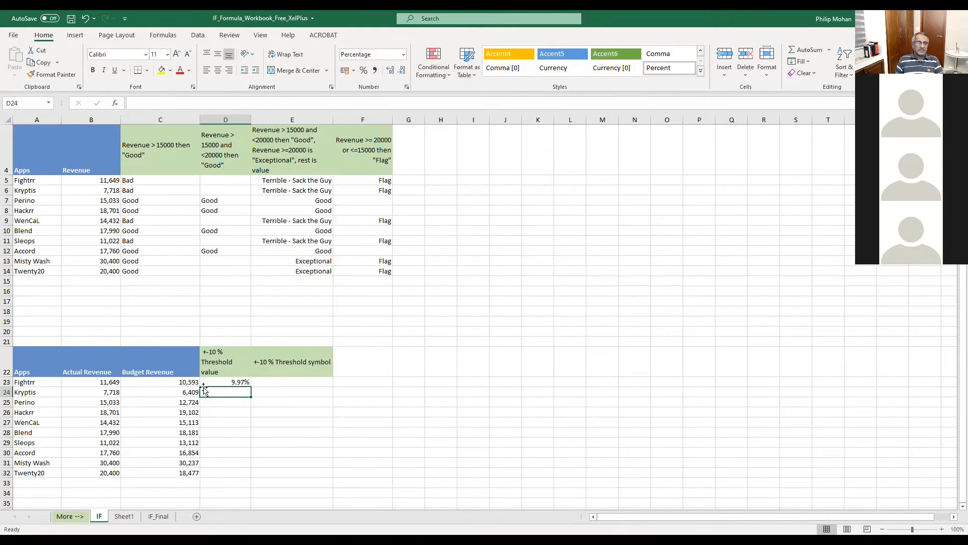
# - Compare the actual revenue in B23 and the budget revenue in C23 with the deviation formula in D23
pyautogui.click(95, 383)
pyautogui.click(180, 386)
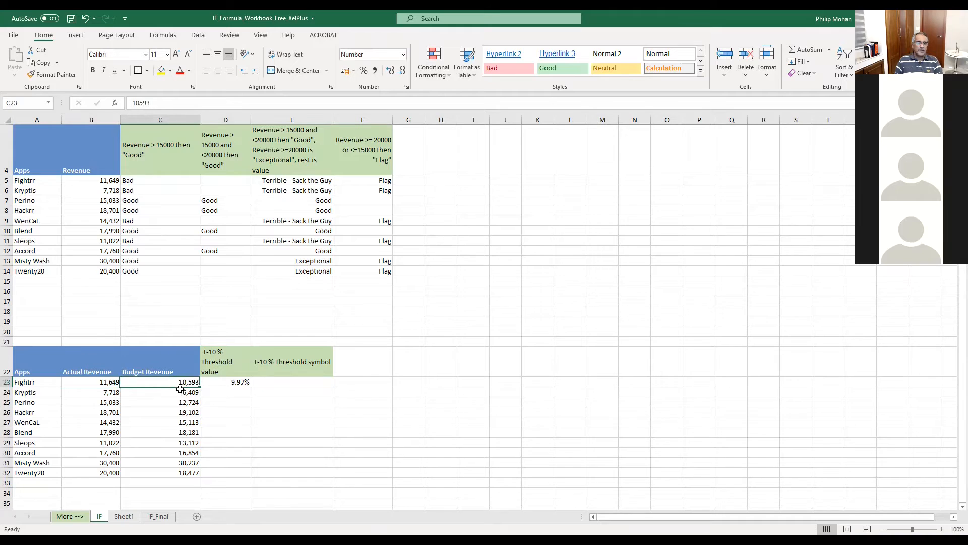
pyautogui.click(243, 383)
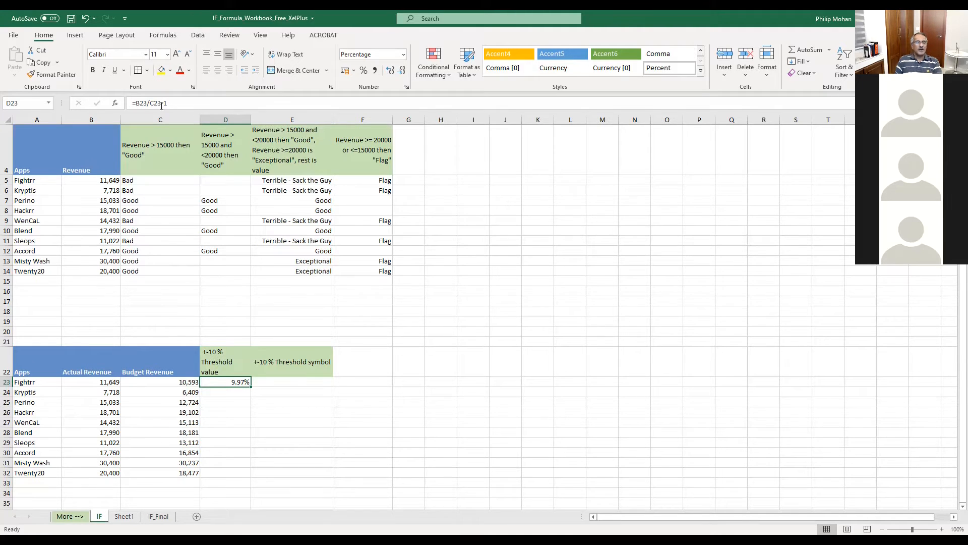
pyautogui.click(102, 385)
pyautogui.click(165, 384)
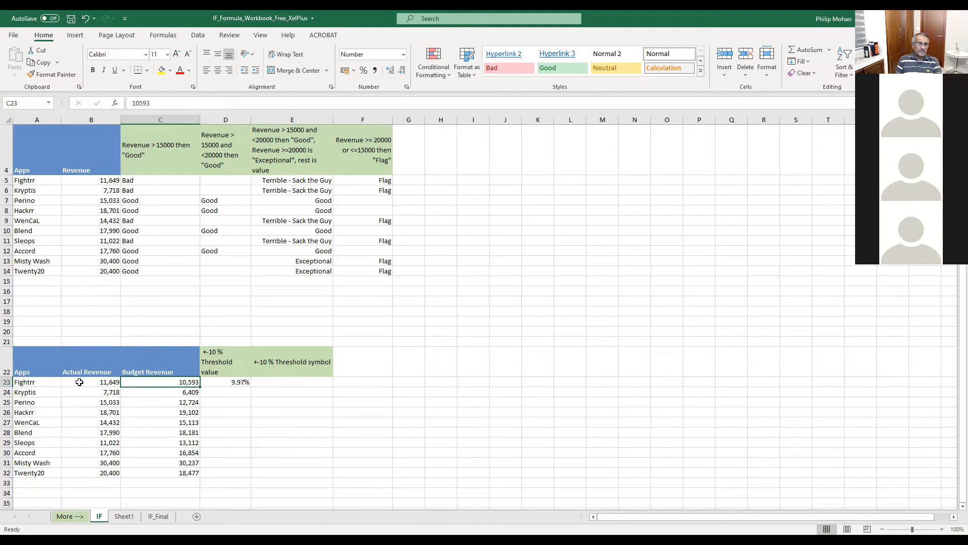
pyautogui.click(112, 381)
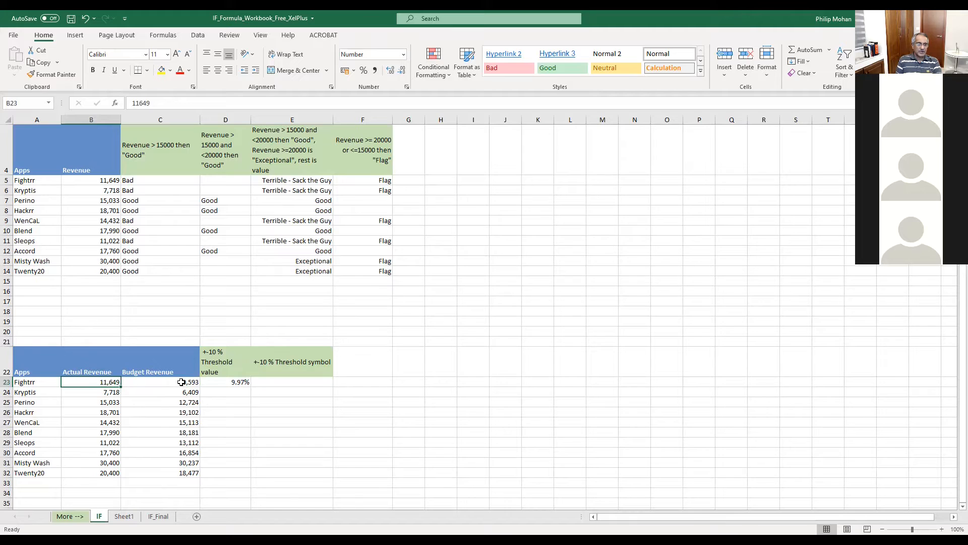
pyautogui.click(181, 382)
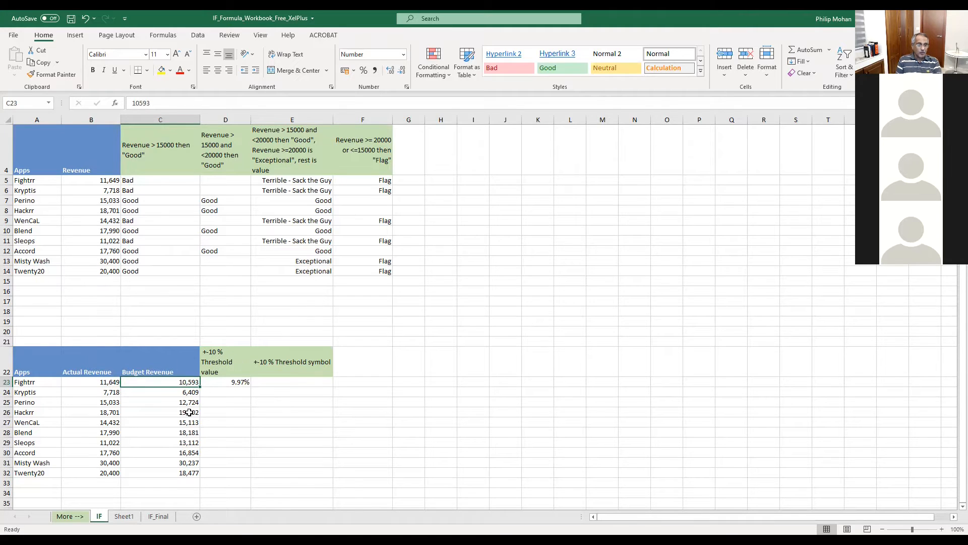
pyautogui.click(100, 382)
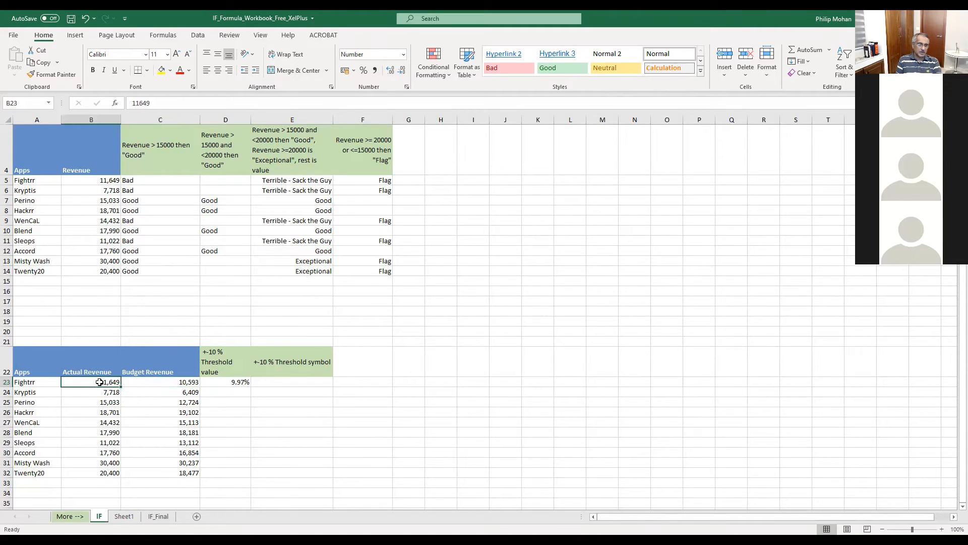
# - Remove the -1 from the D23 formula to show the plain ratio of actual to budget revenue
pyautogui.click(236, 384)
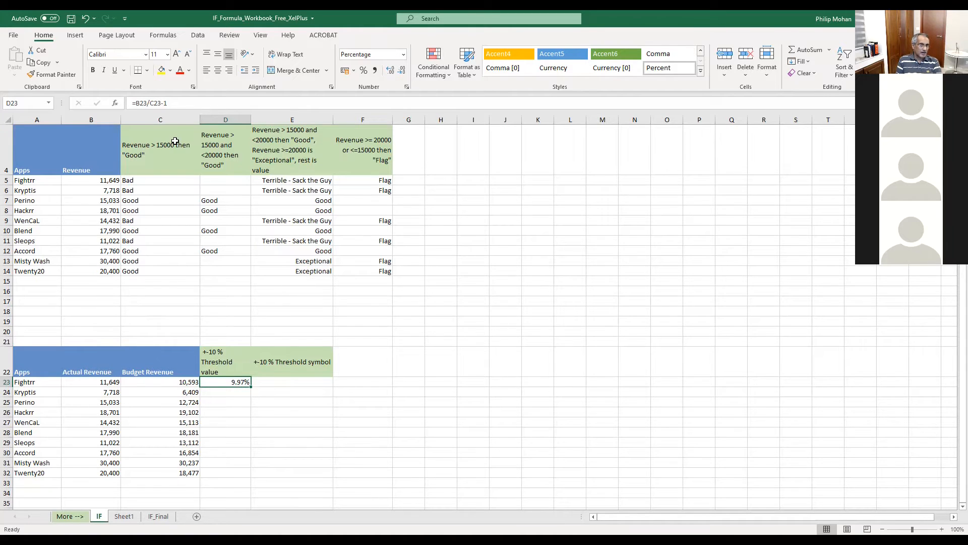
pyautogui.doubleClick(163, 103)
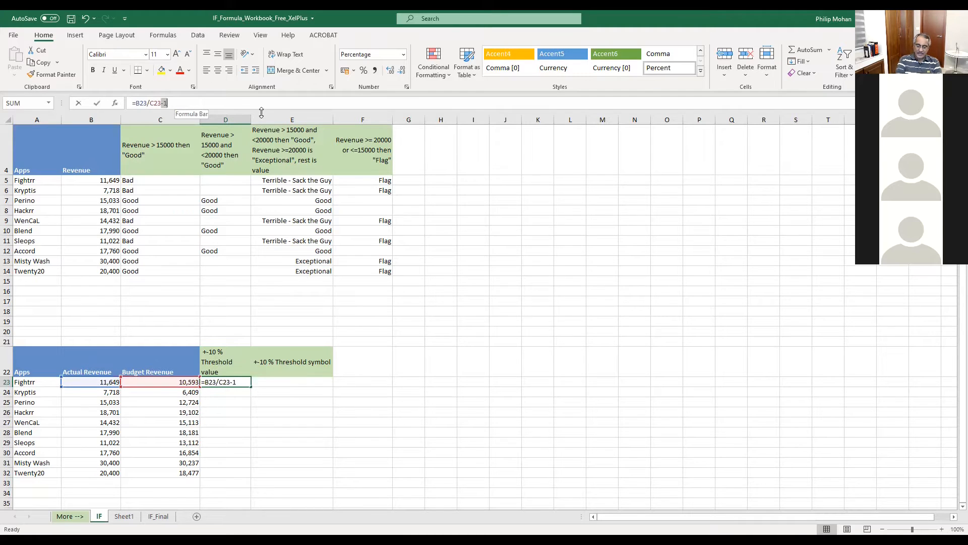
pyautogui.press('BackSpace')
pyautogui.press('Return')
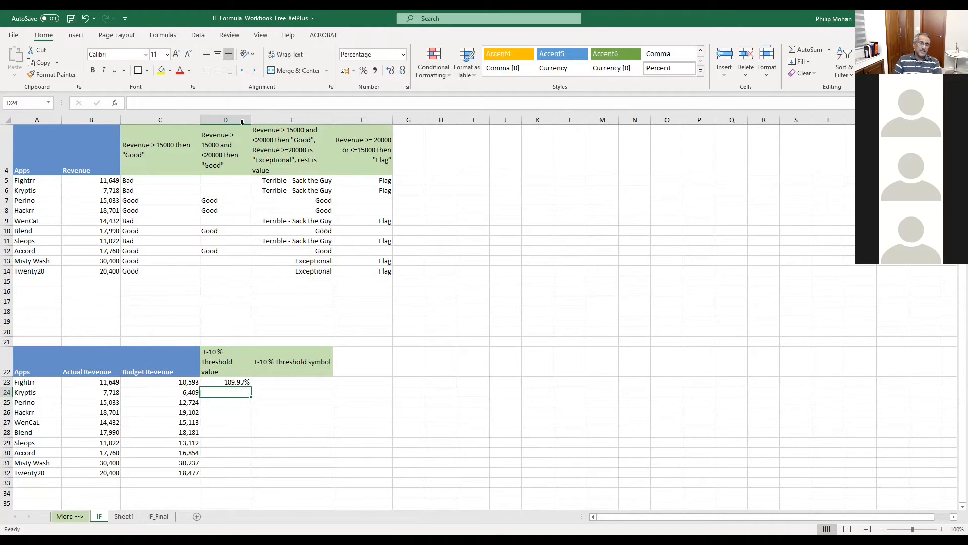
pyautogui.click(179, 382)
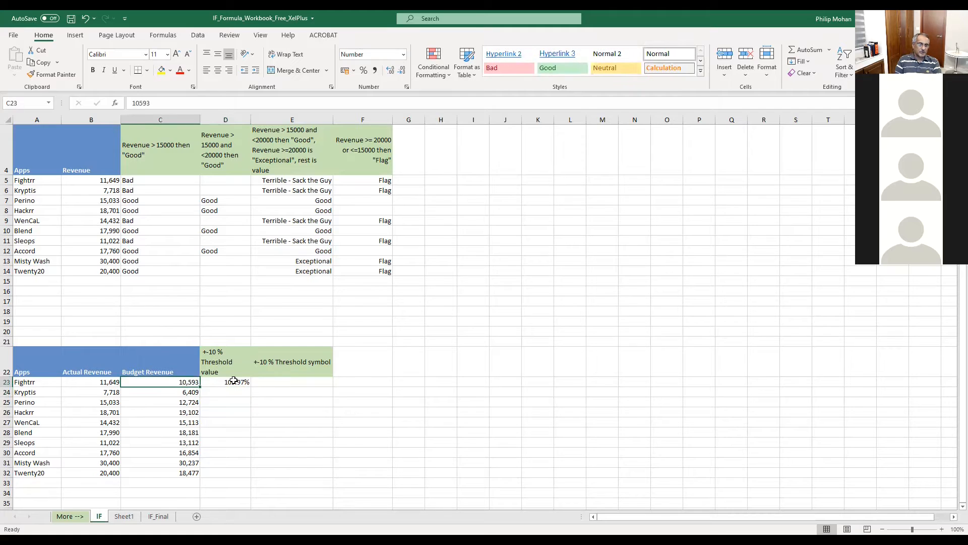
pyautogui.click(228, 381)
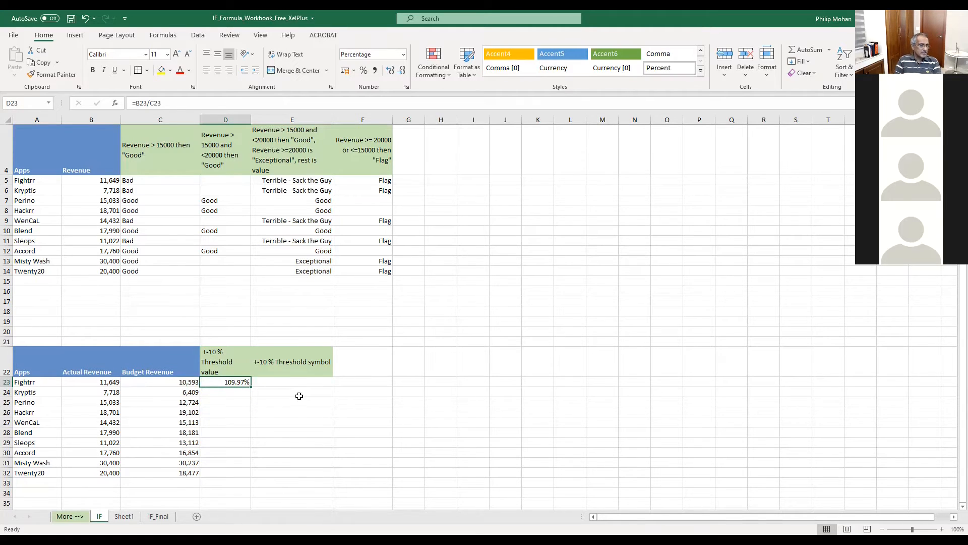
# - Add -1 back to the D23 formula and fill =B23/C23-1 down through D32
pyautogui.click(177, 103)
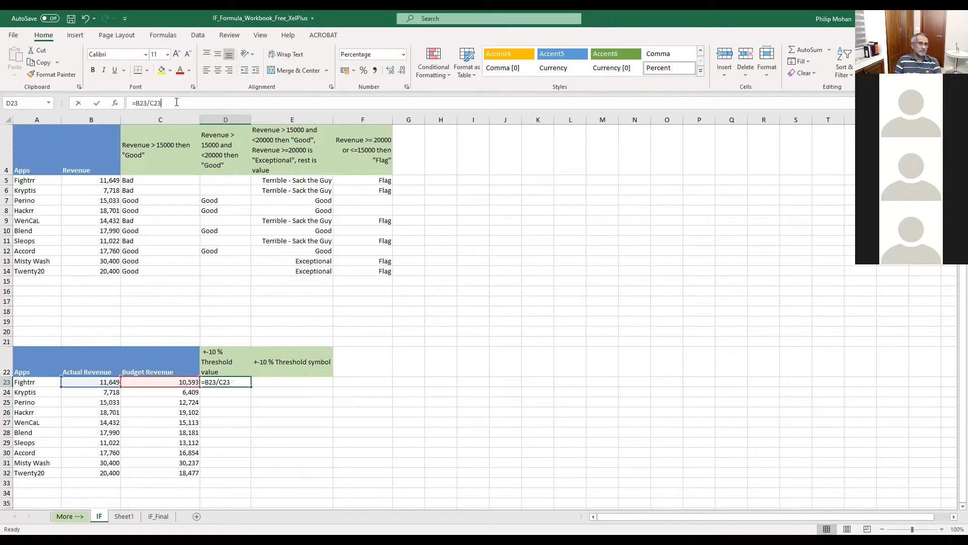
pyautogui.write('-')
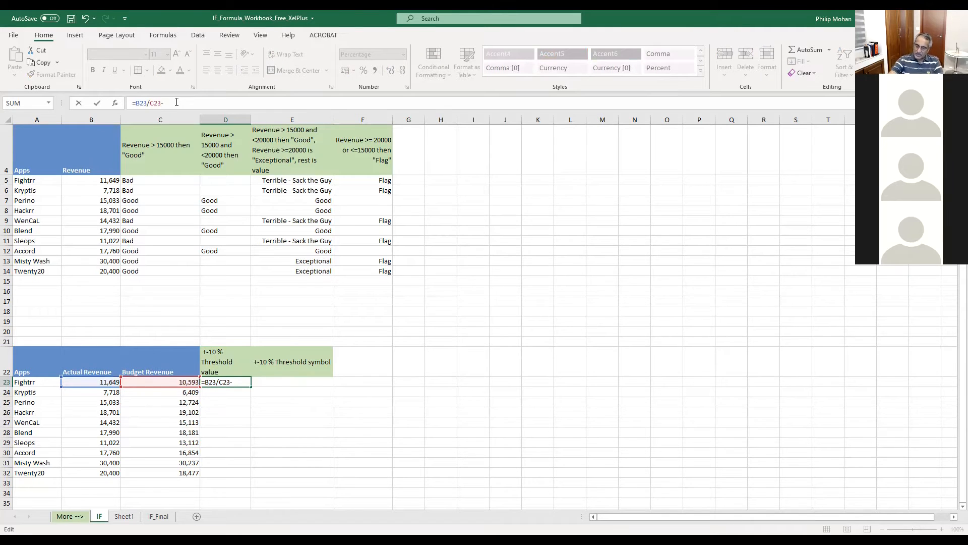
pyautogui.write('1')
pyautogui.press('Return')
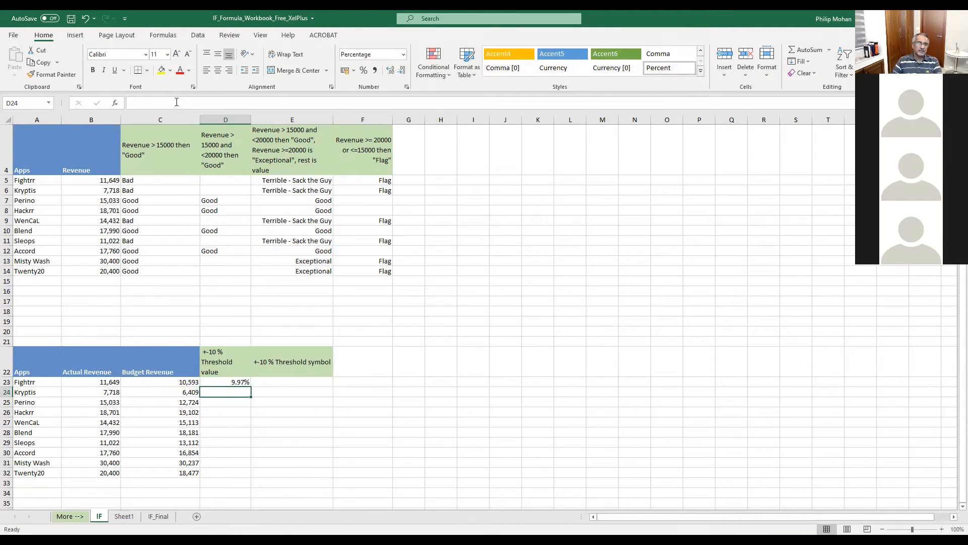
pyautogui.click(229, 381)
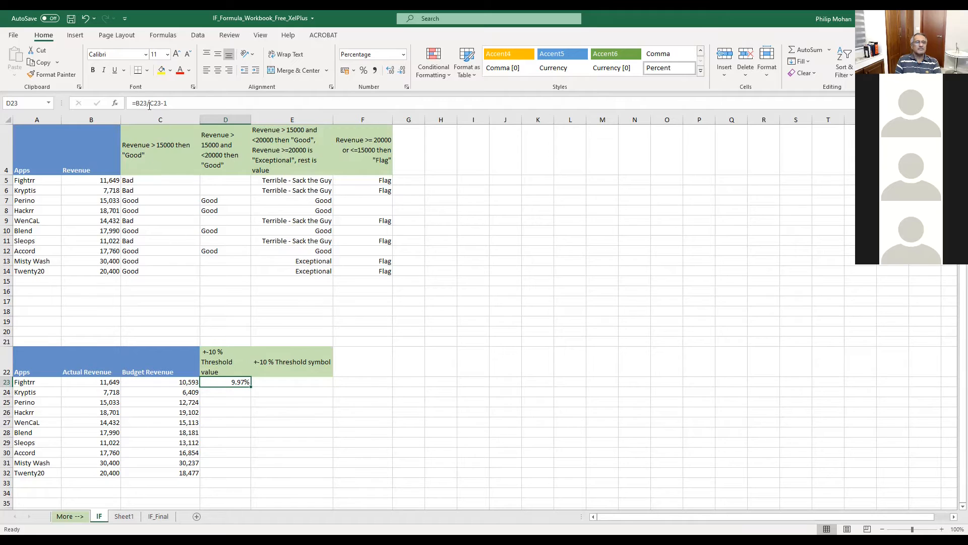
pyautogui.doubleClick(251, 387)
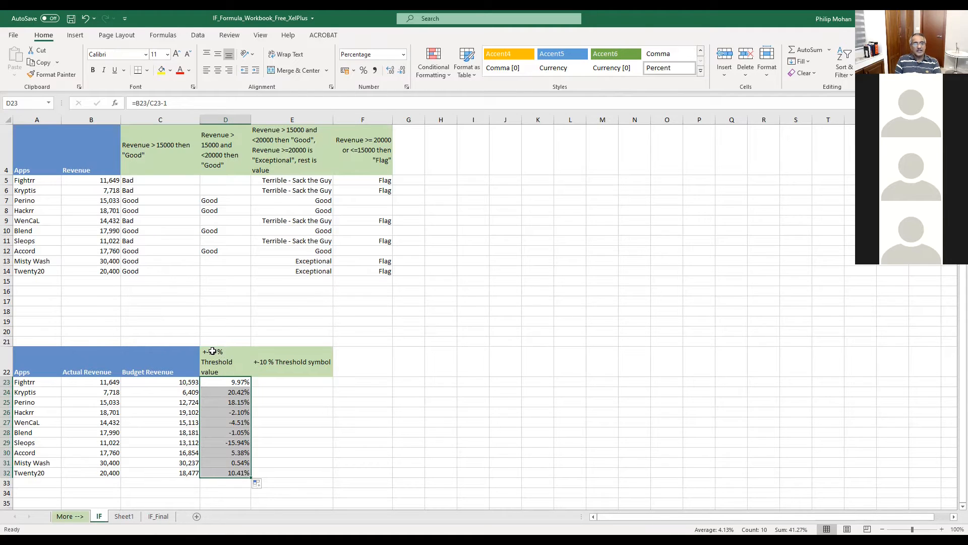
# - Begin wrapping the D23 deviation formula in an IF function, enclosing the ratio in parentheses as =if((B23/C23)-1
pyautogui.click(236, 382)
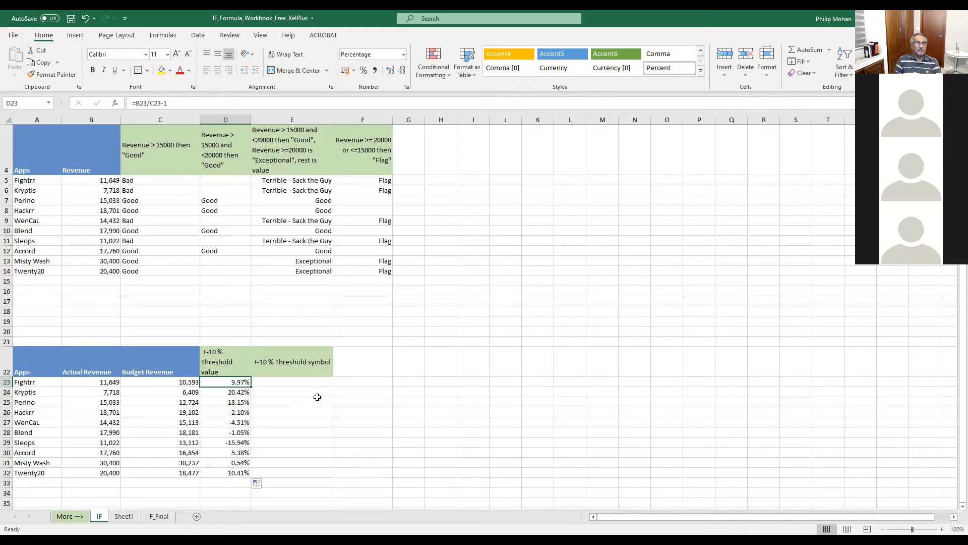
pyautogui.click(138, 103)
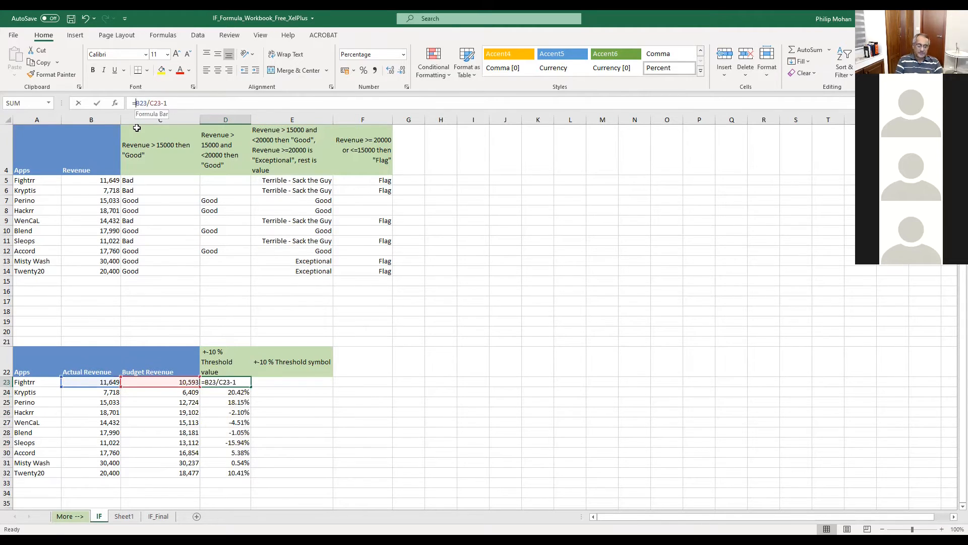
pyautogui.write('if')
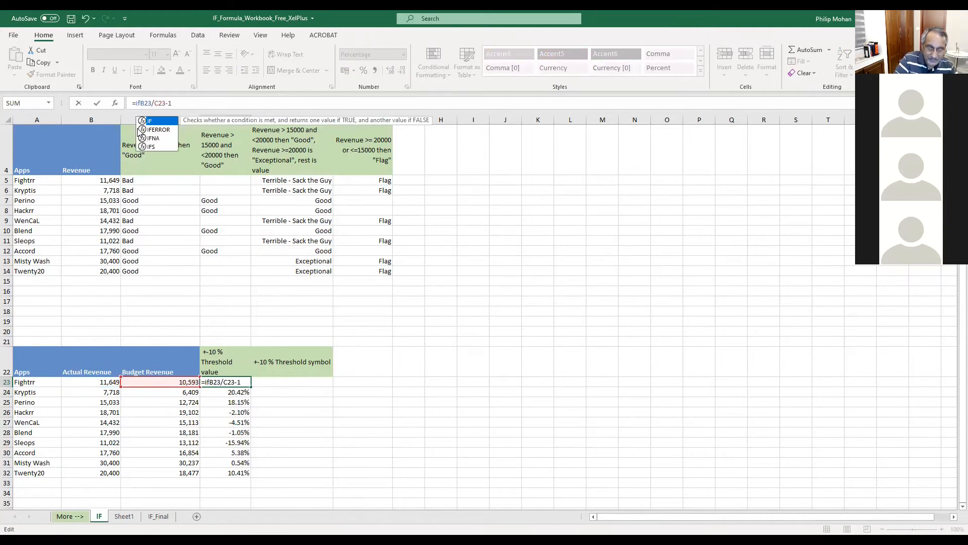
pyautogui.write('(')
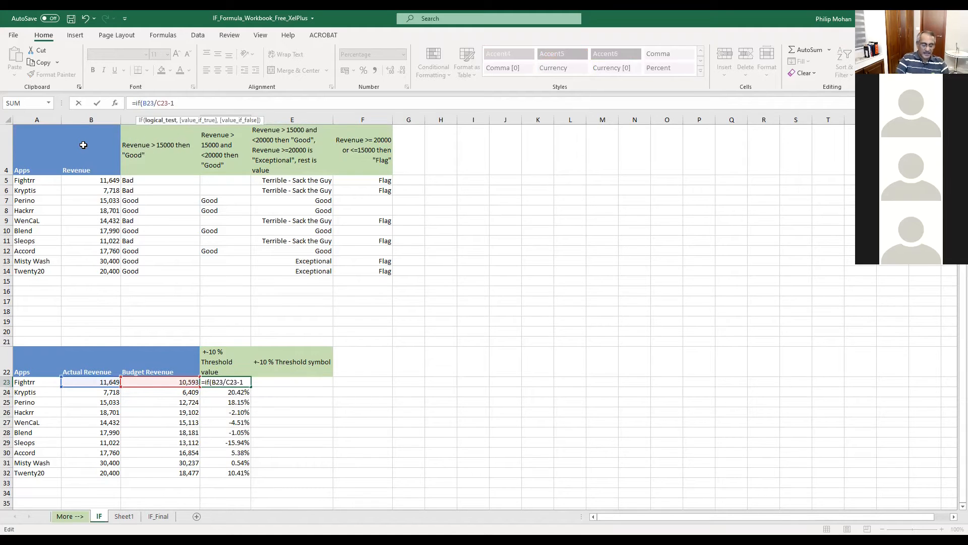
pyautogui.write('(')
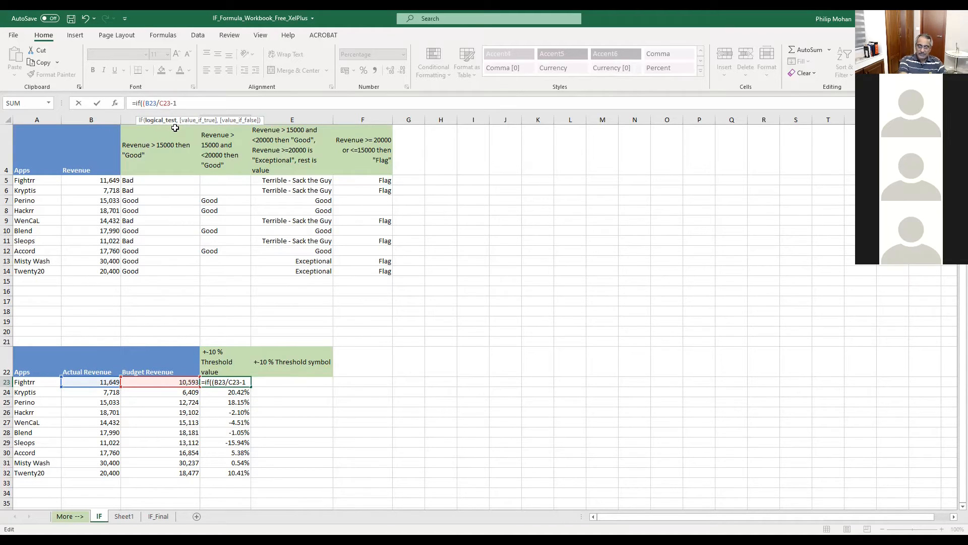
pyautogui.write(')')
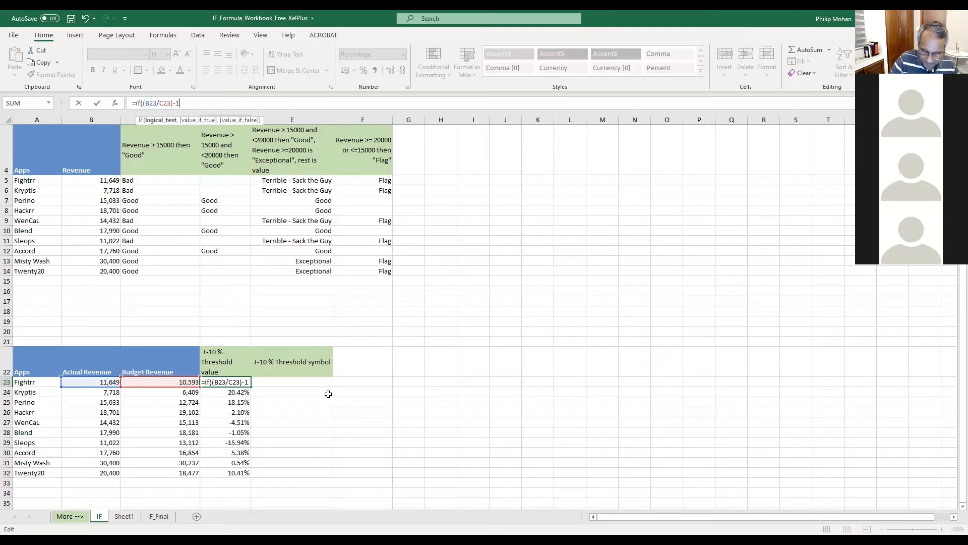
# - Add the greater-than 10% comparison to the D23 formula's logical test so it reads (B23/C23)-1>.1
pyautogui.write('<')
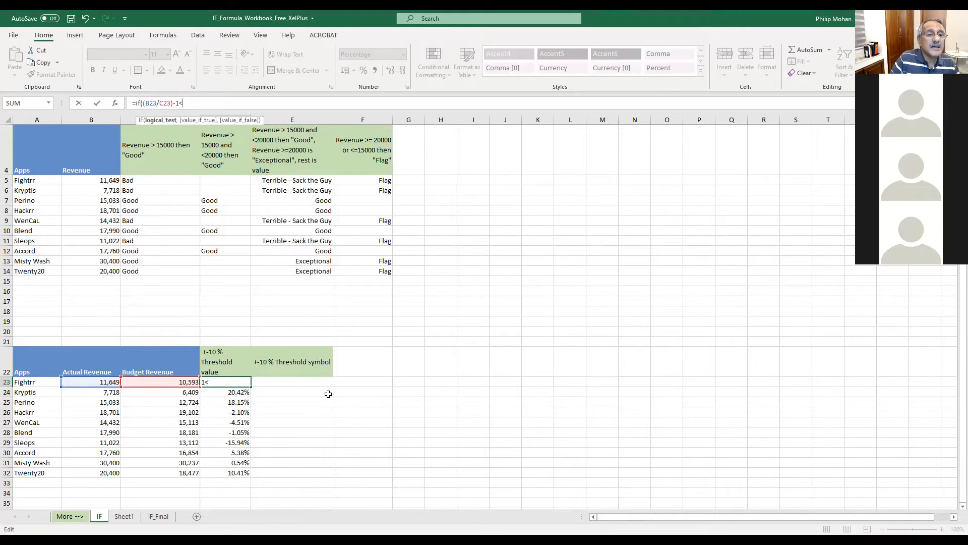
pyautogui.press('BackSpace')
pyautogui.write('>.1')
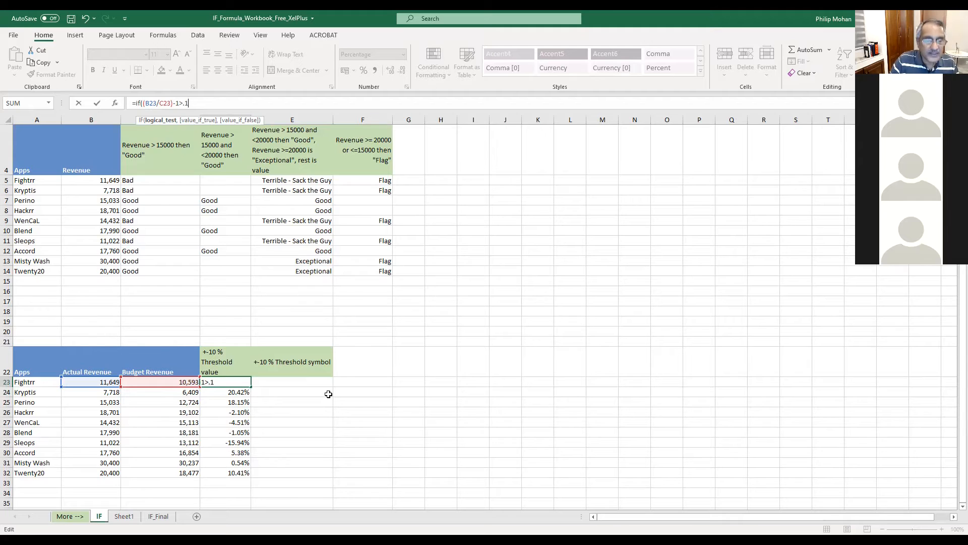
# - Complete the IF formula in D23 so it returns (B23/C23)-1 when the test is true and 0 otherwise
pyautogui.write(',')
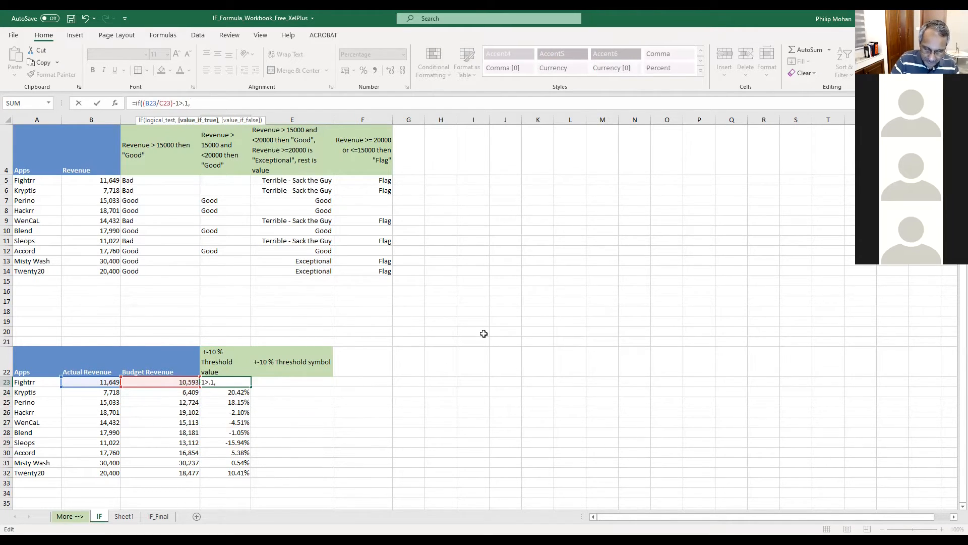
pyautogui.write('(b2')
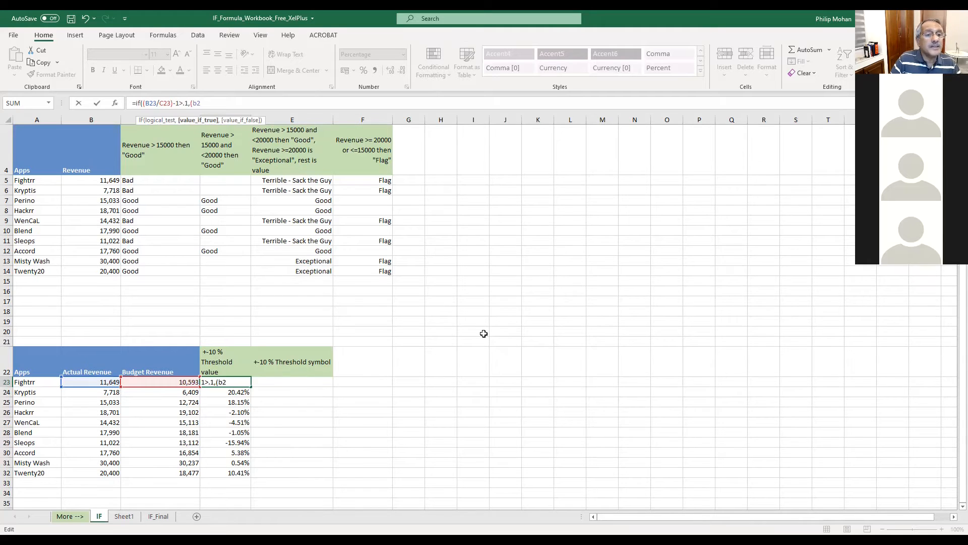
pyautogui.write('3/')
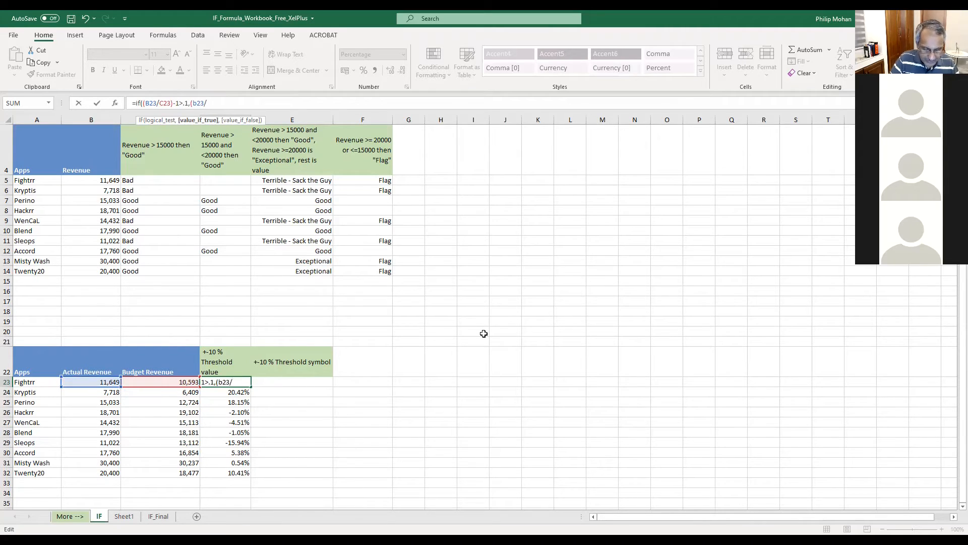
pyautogui.write('c23)-1')
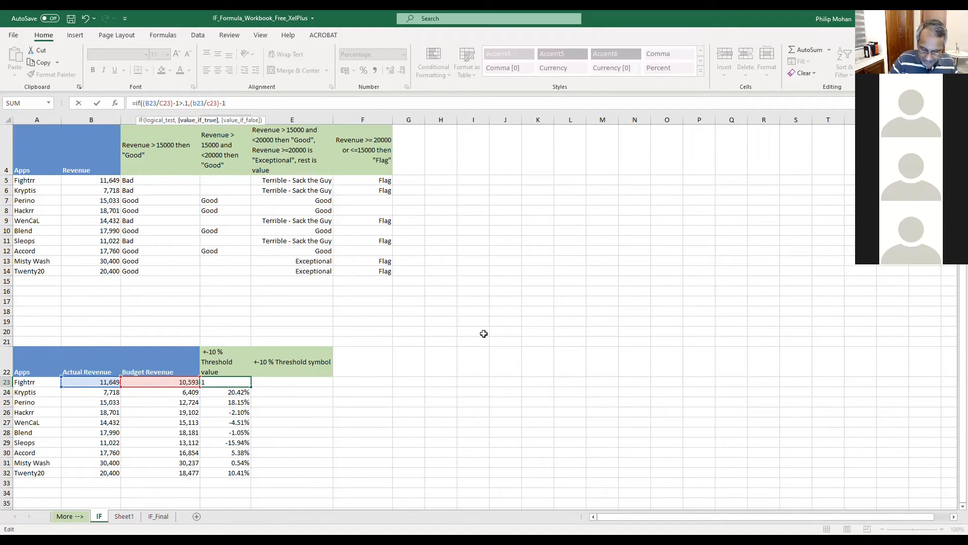
pyautogui.write(',0')
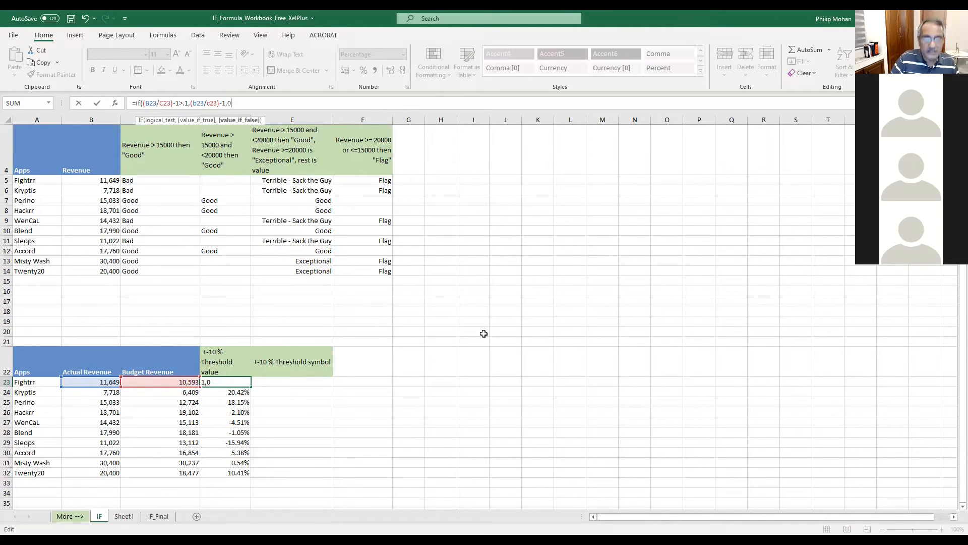
pyautogui.press('Return')
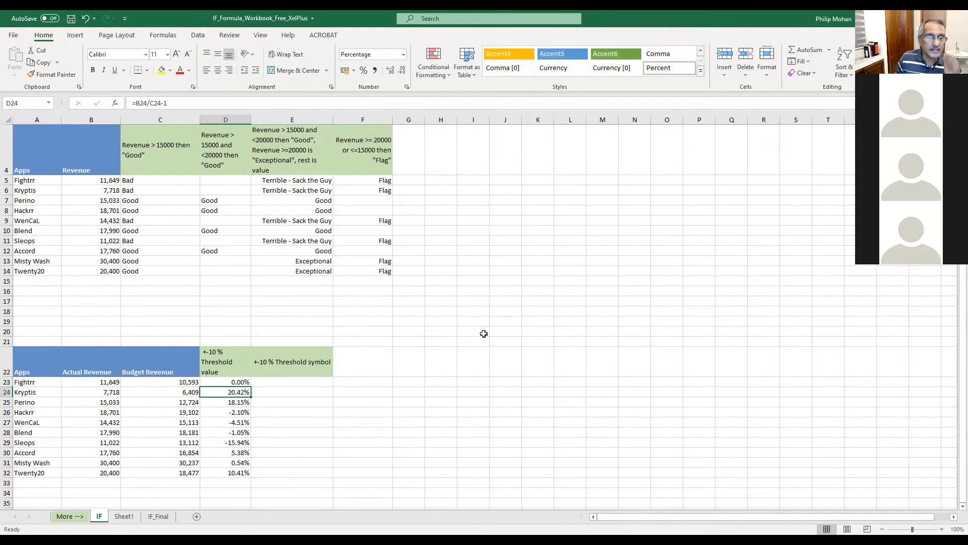
# - Replace the false result in D23's IF formula with empty text "" and fill the formula down to D32
pyautogui.click(231, 383)
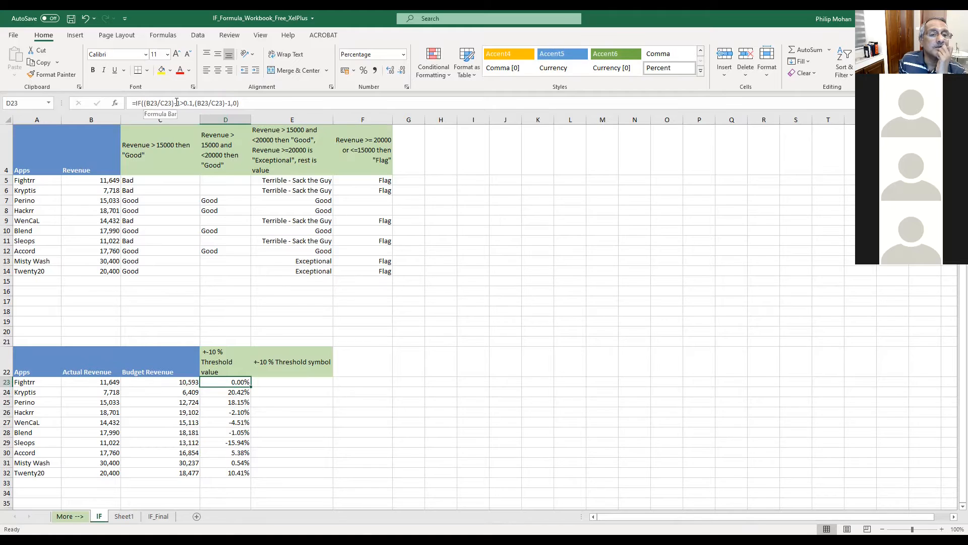
pyautogui.click(233, 103)
pyautogui.write(',""')
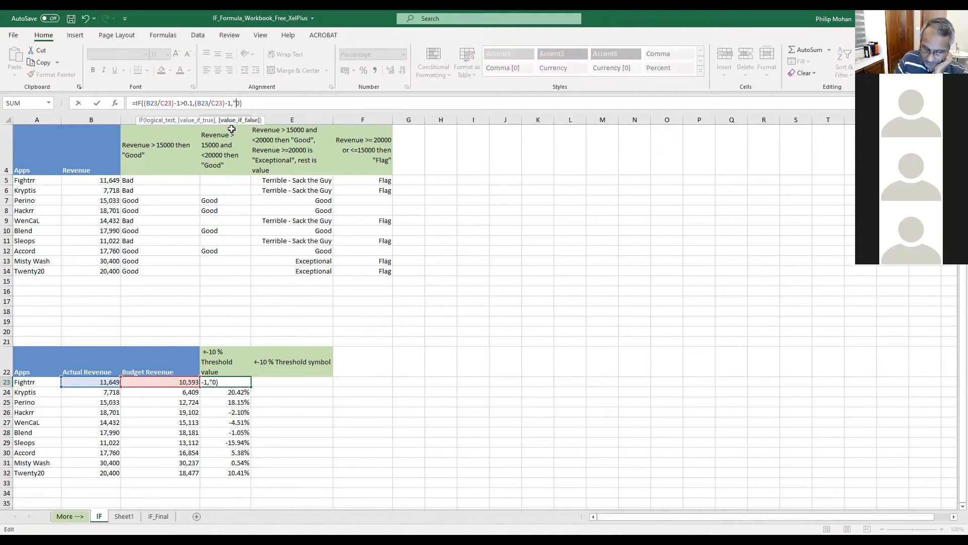
pyautogui.press('Return')
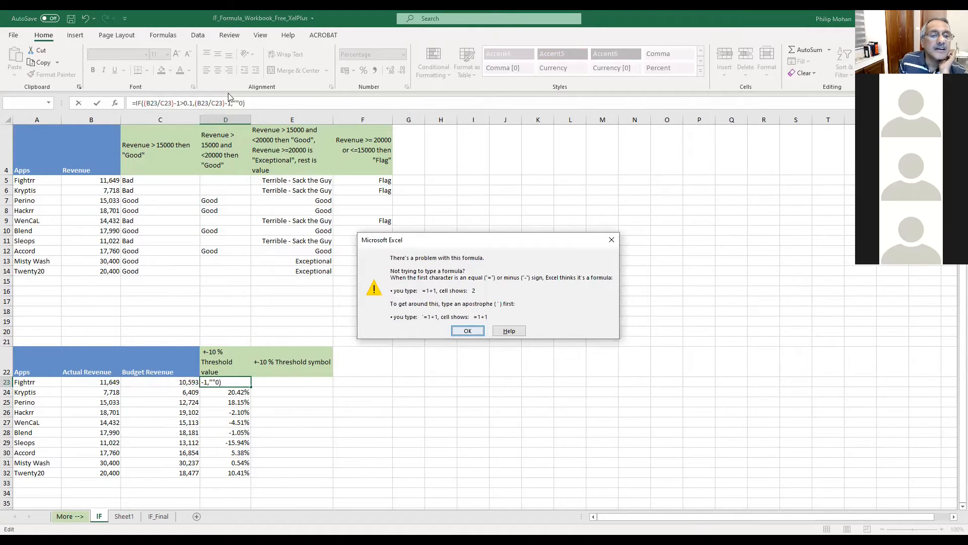
pyautogui.press('Return')
pyautogui.press('BackSpace')
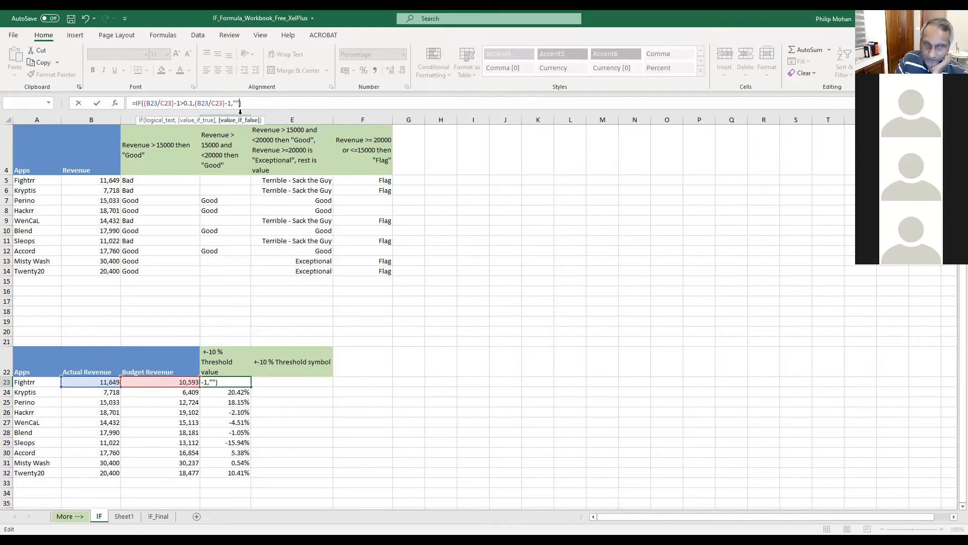
pyautogui.press('Return')
pyautogui.click(241, 383)
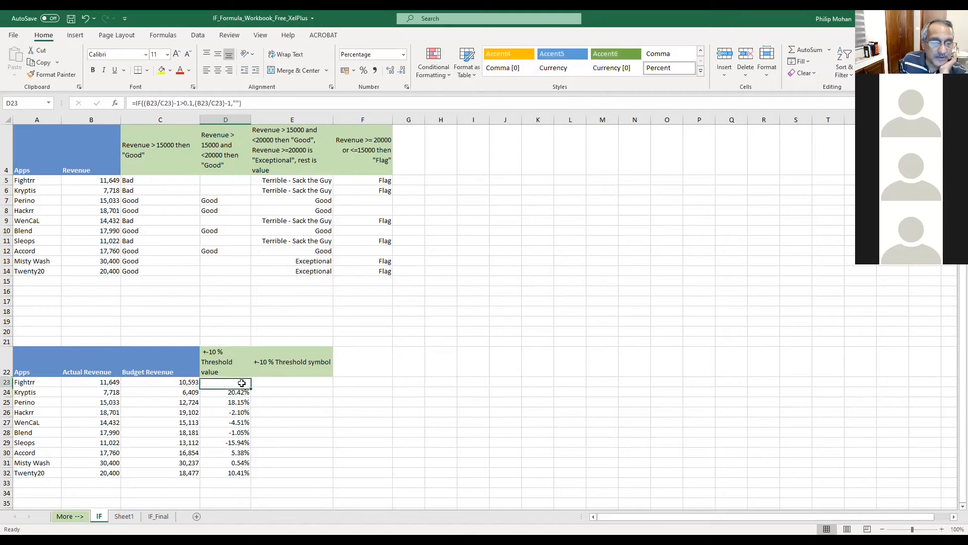
pyautogui.doubleClick(250, 387)
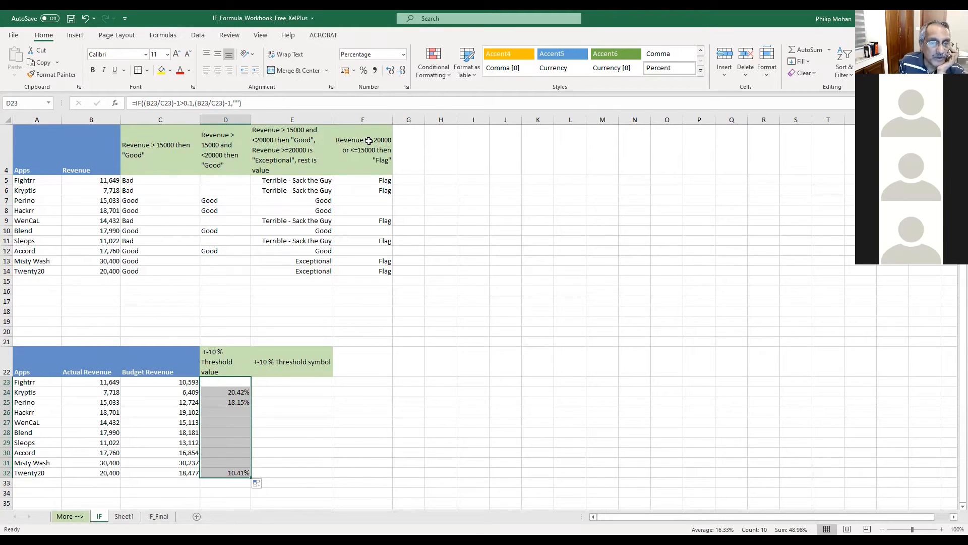
# - Check the OR formula in F5 and insert OR at the start of the logical test in D23's IF formula
pyautogui.click(368, 180)
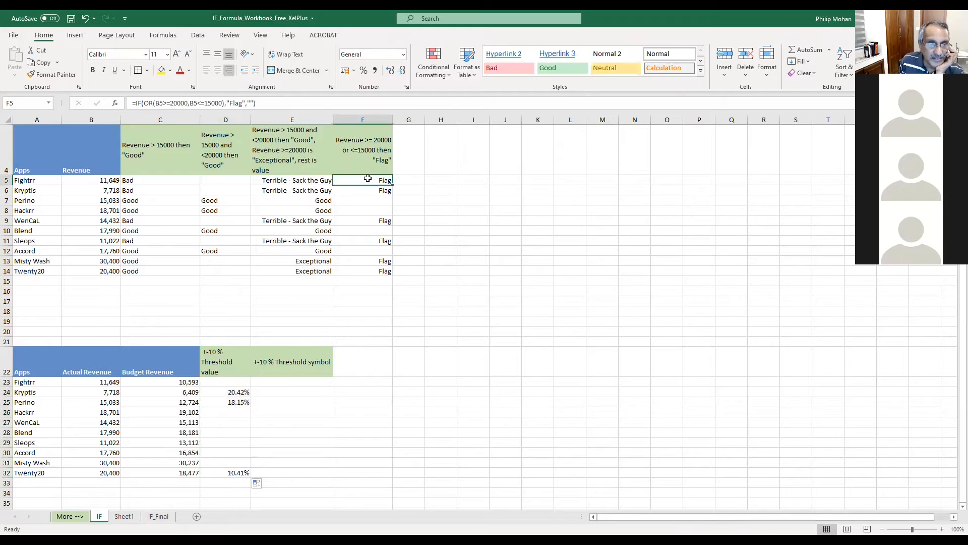
pyautogui.click(218, 382)
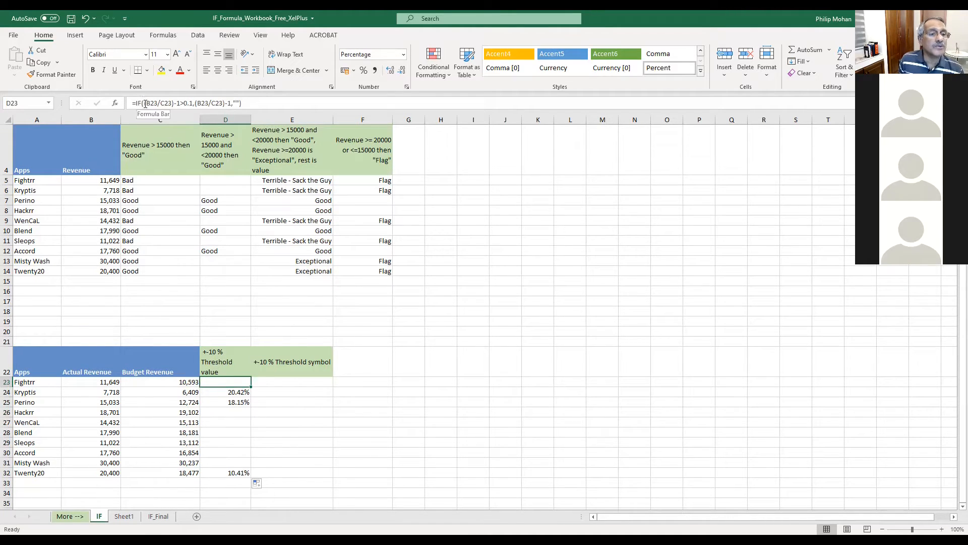
pyautogui.click(145, 103)
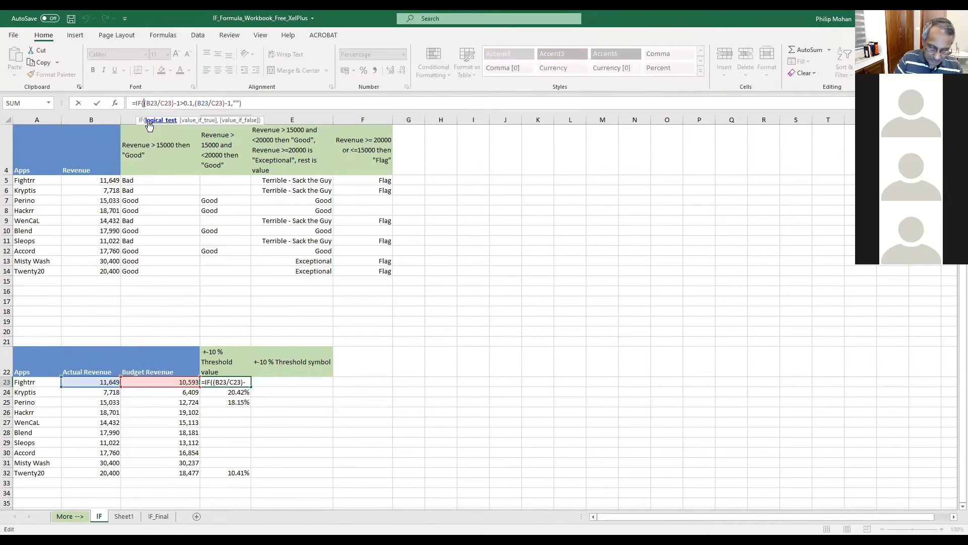
pyautogui.write('OR')
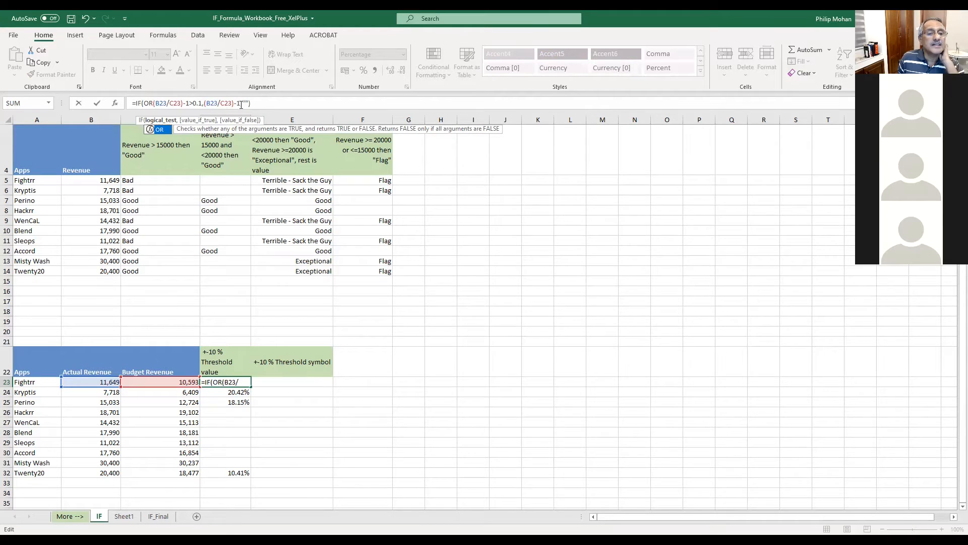
# - Turn the second (B23/C23)-1 in D23's formula into the condition <.1 and close the OR function after it
pyautogui.press('End')
pyautogui.press('Left')
pyautogui.press('Left')
pyautogui.press('Left')
pyautogui.press('Left')
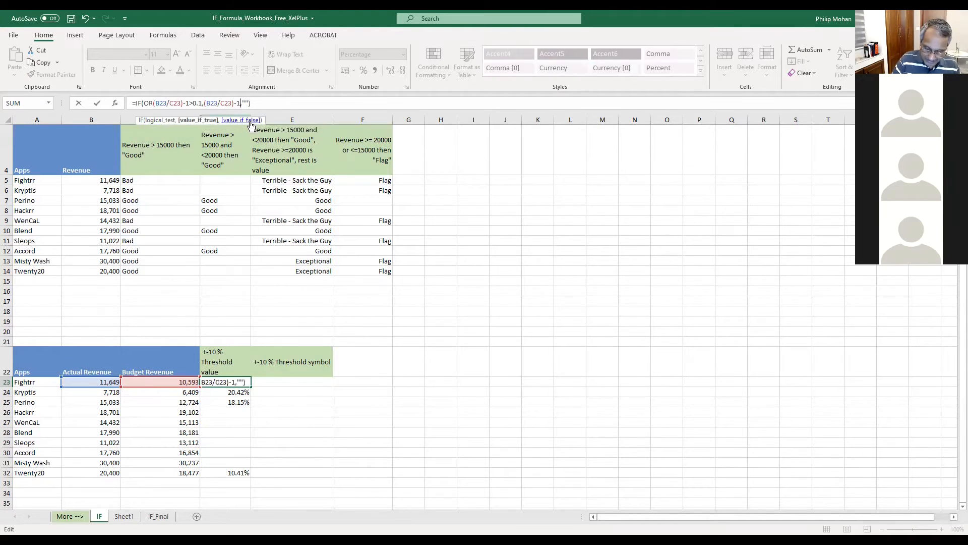
pyautogui.write('<')
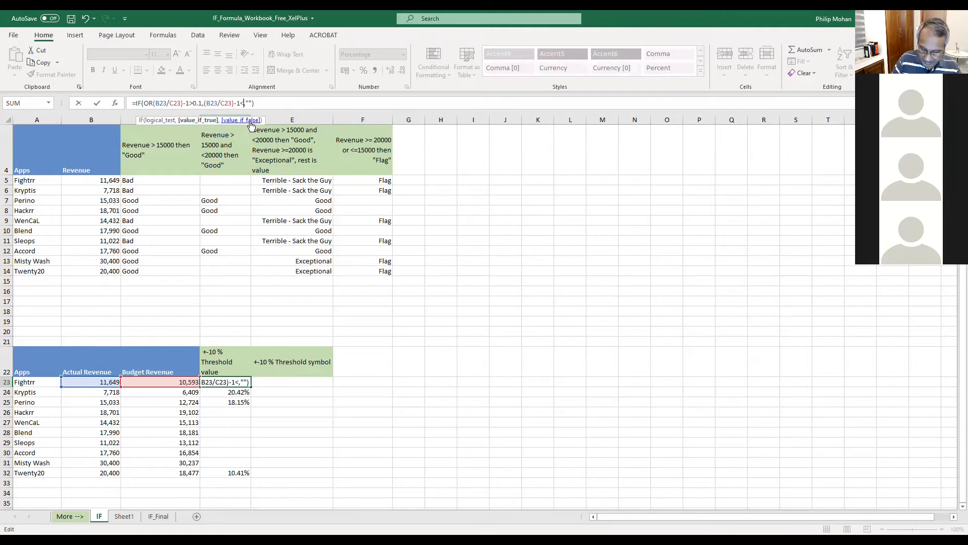
pyautogui.write('.1')
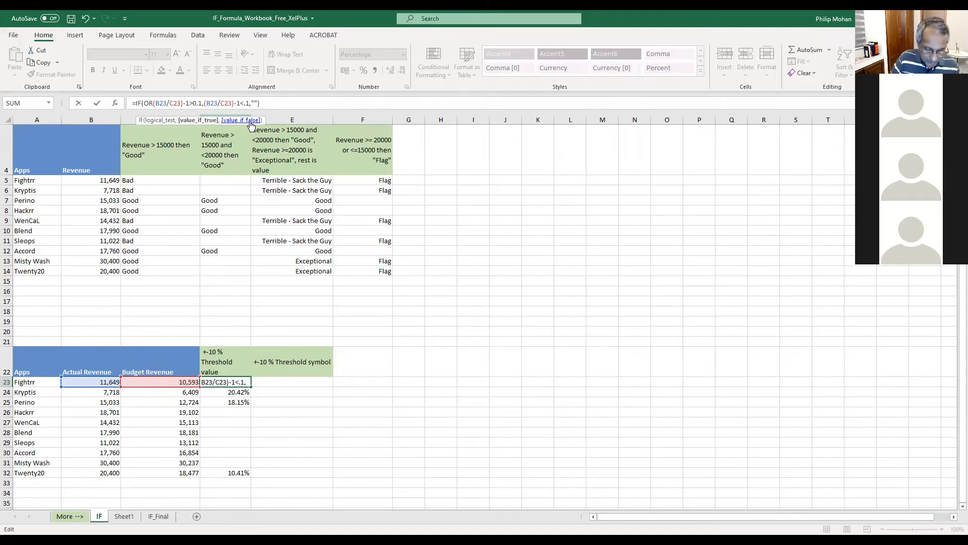
pyautogui.write(')')
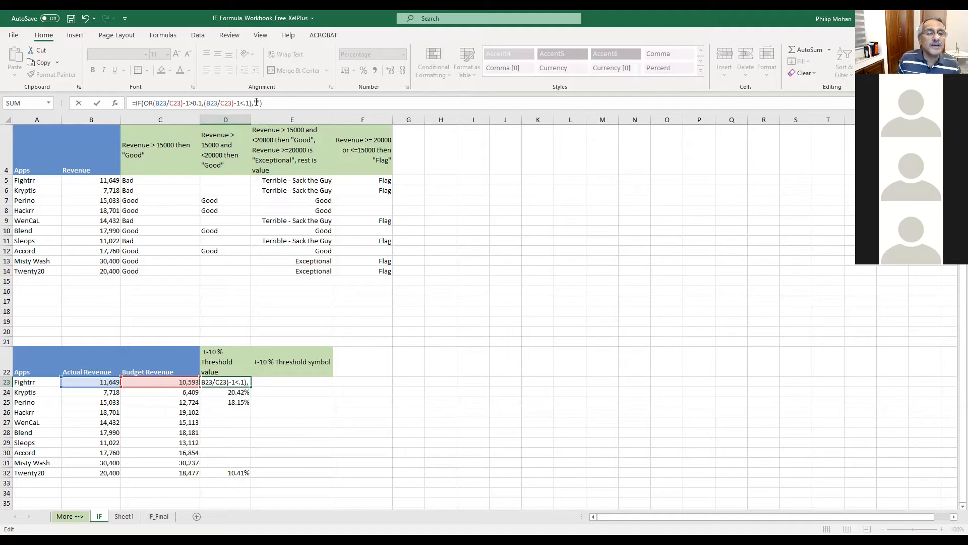
# - Insert (B23/C23-1) as the true result in D23's IF formula, separated by a comma from the "" false result
pyautogui.click(256, 103)
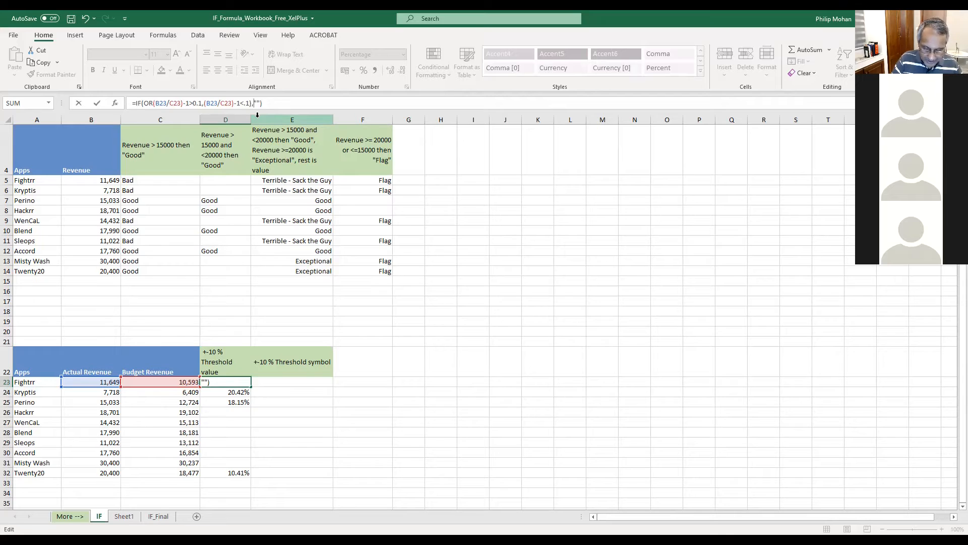
pyautogui.write('B23/')
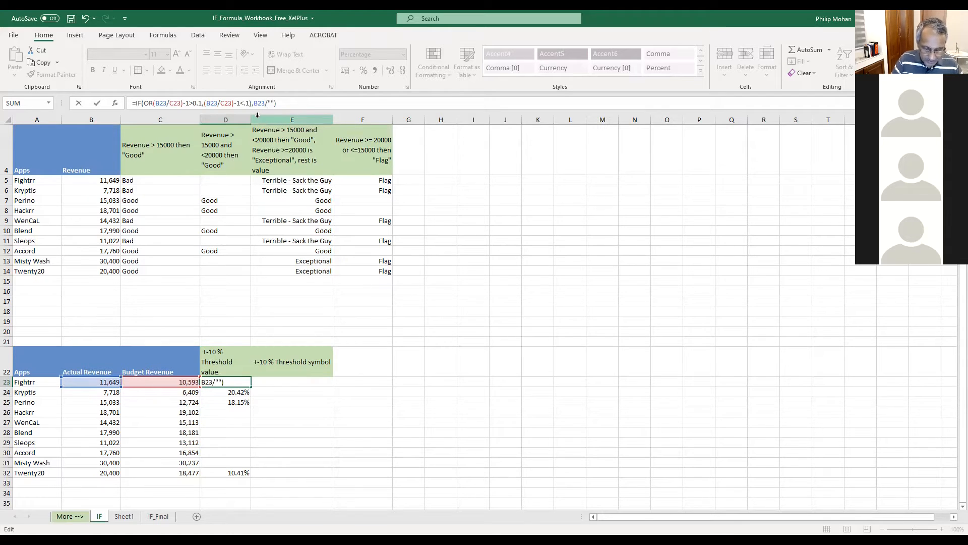
pyautogui.write('C23')
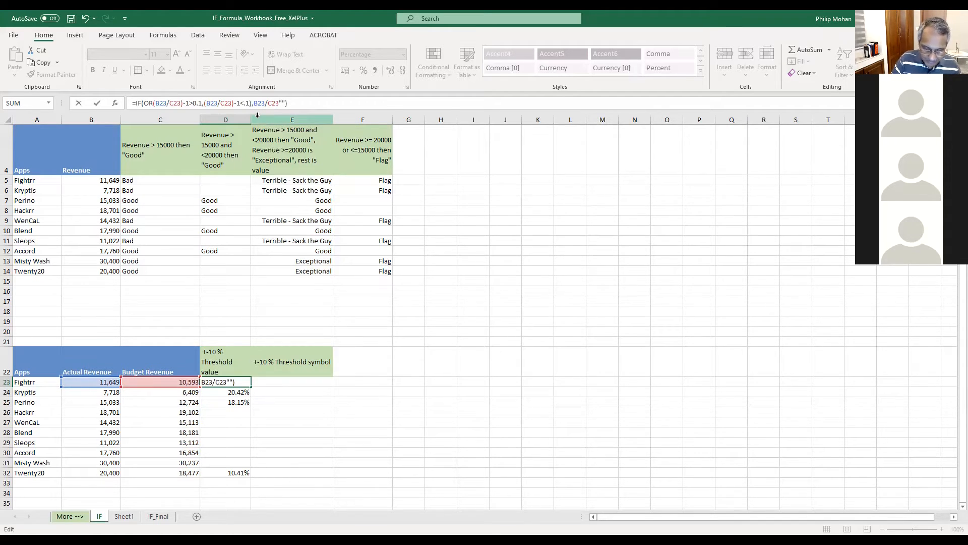
pyautogui.write('-1)')
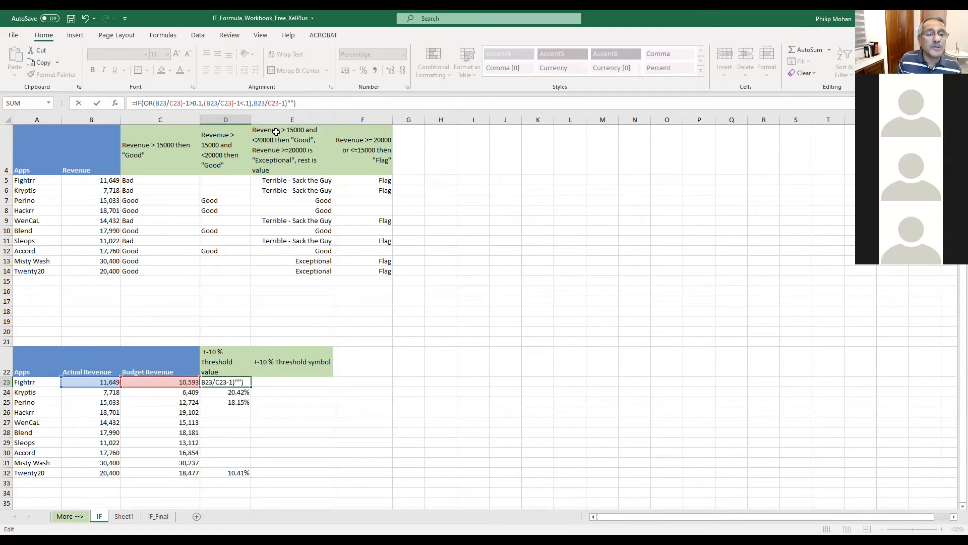
pyautogui.click(253, 103)
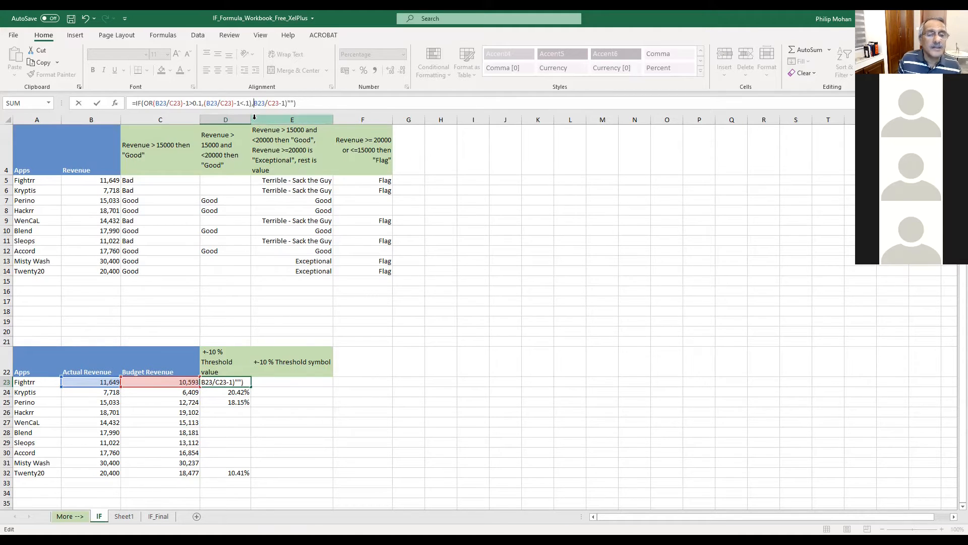
pyautogui.write('(')
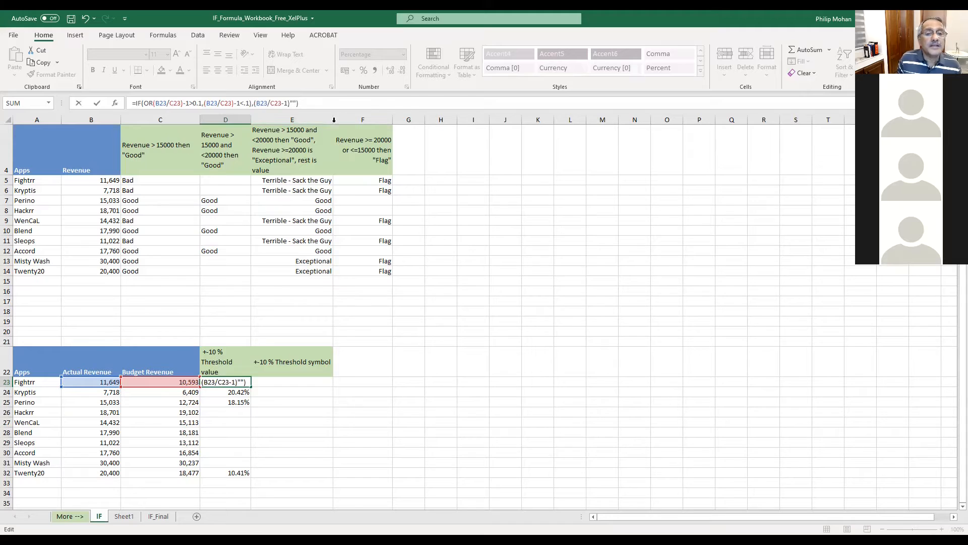
pyautogui.click(291, 103)
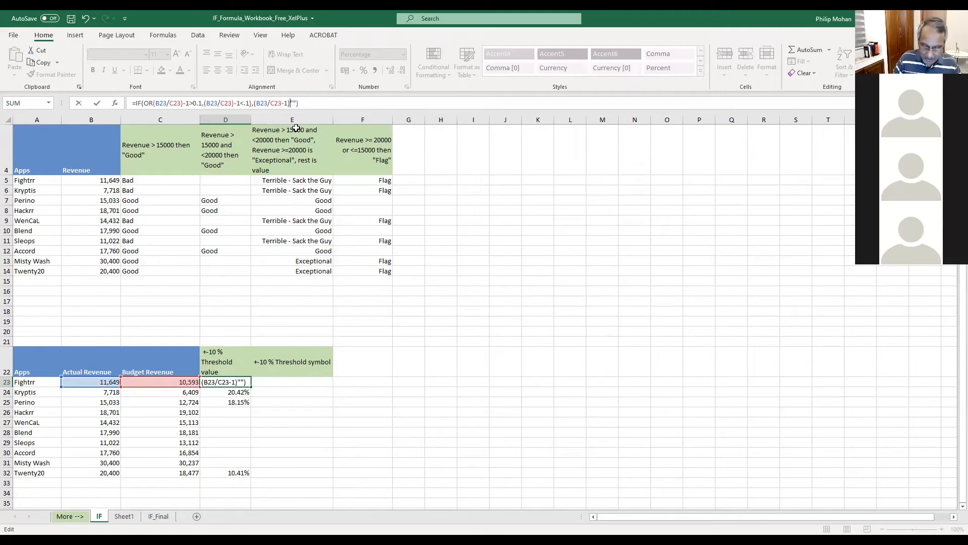
pyautogui.write(',')
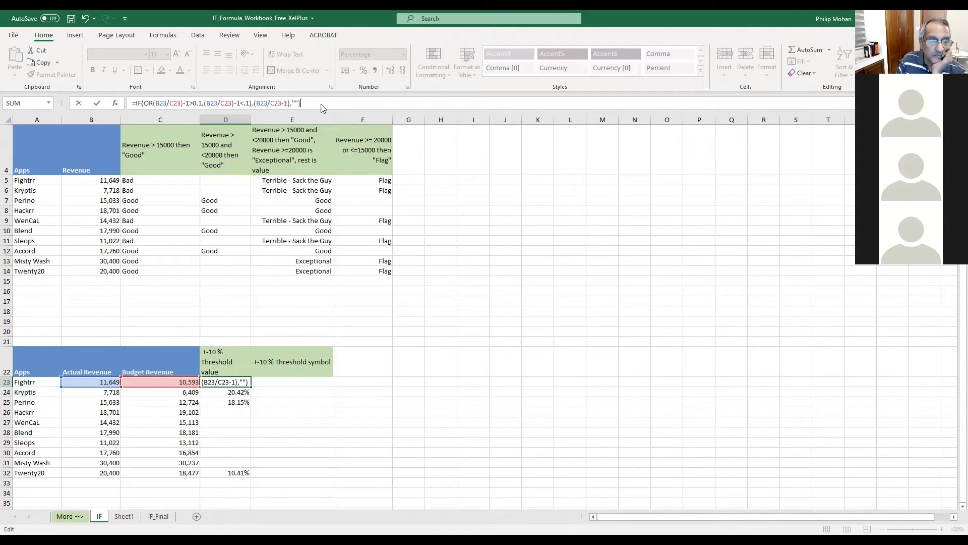
pyautogui.press('Return')
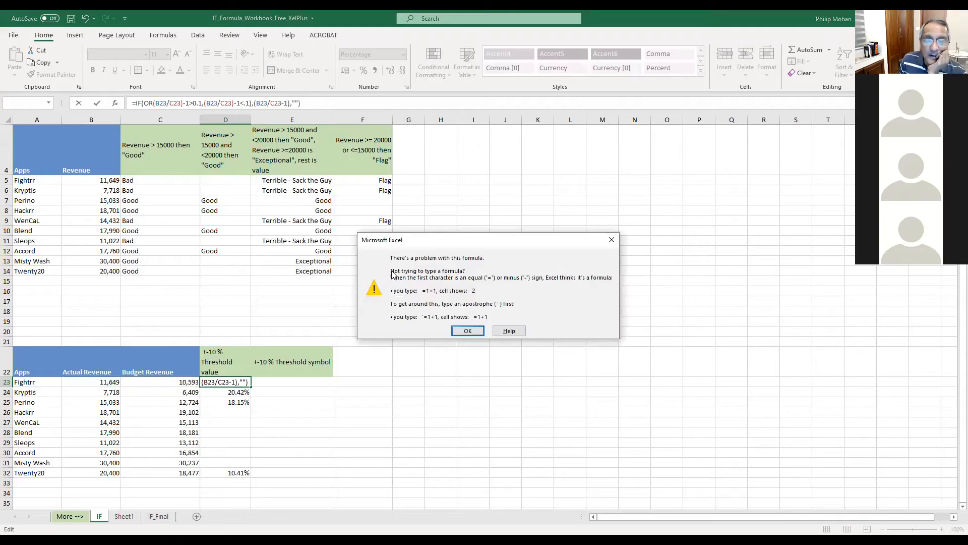
pyautogui.click(468, 331)
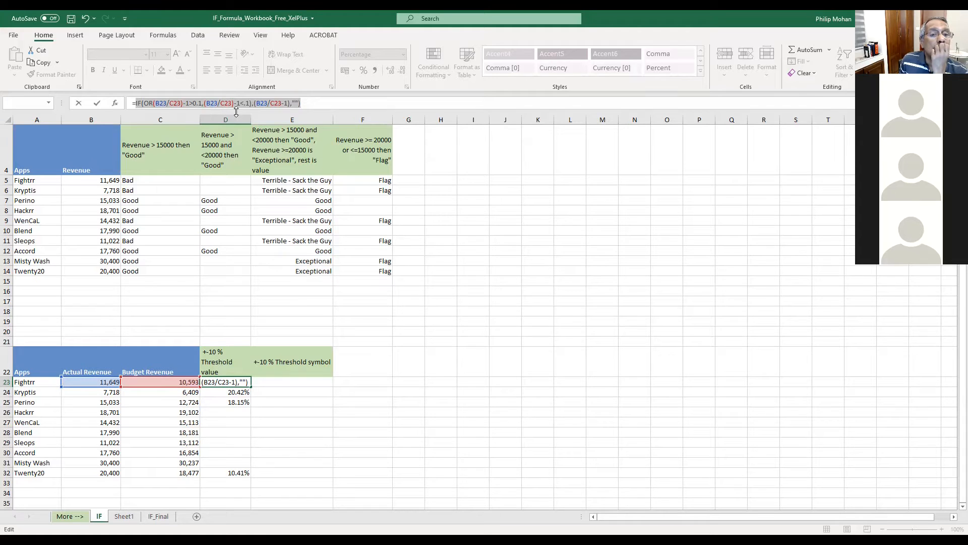
# - Add the missing opening parenthesis before the first B23 in D23's OR test and fill the formula down to D32
pyautogui.click(151, 103)
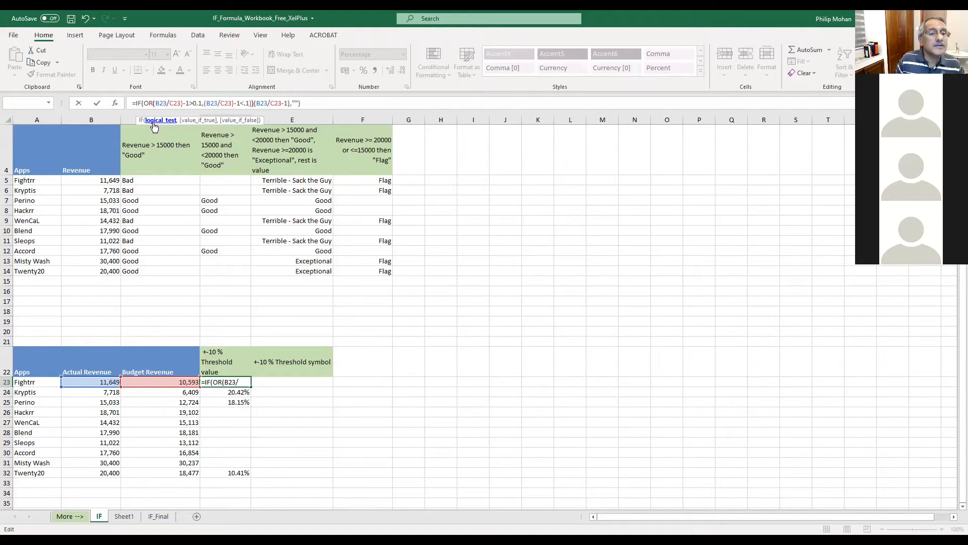
pyautogui.write('(')
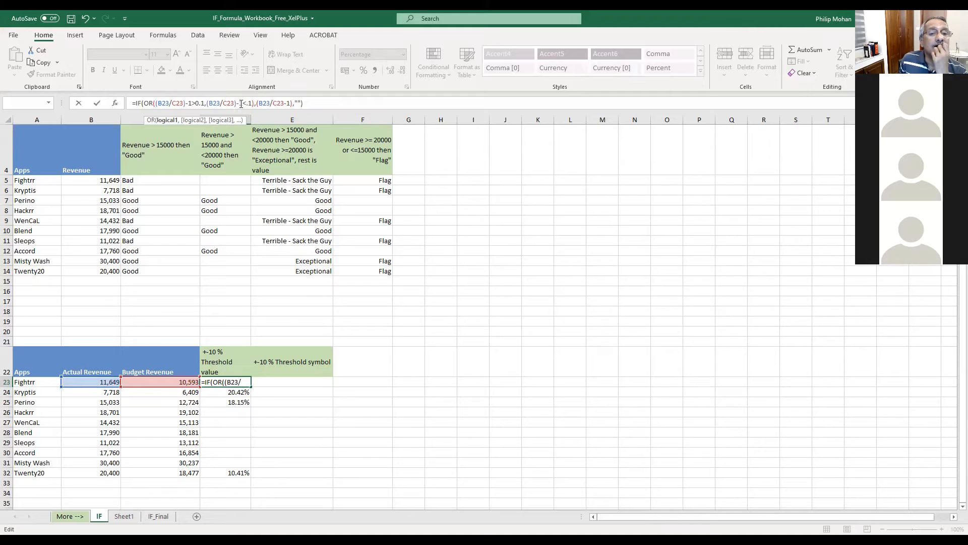
pyautogui.click(313, 105)
pyautogui.press('Return')
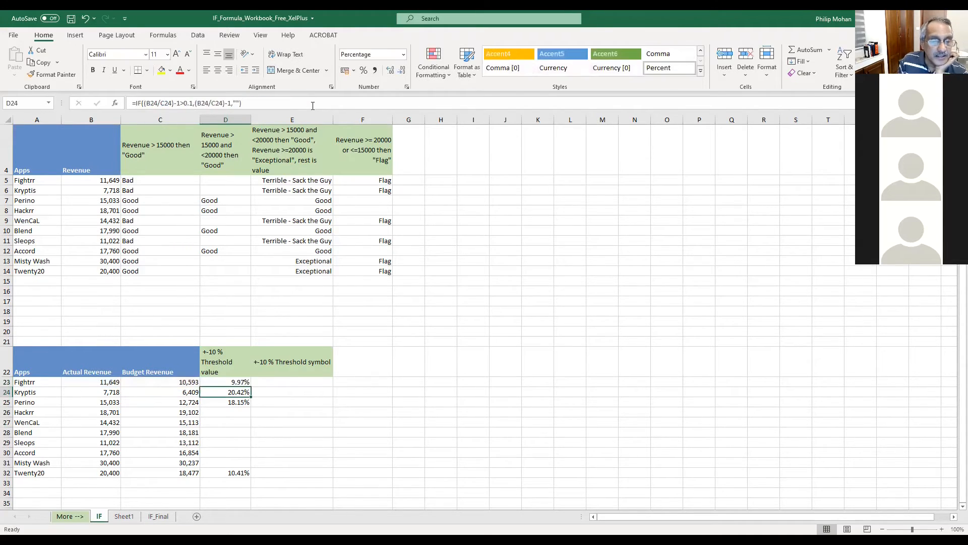
pyautogui.click(242, 382)
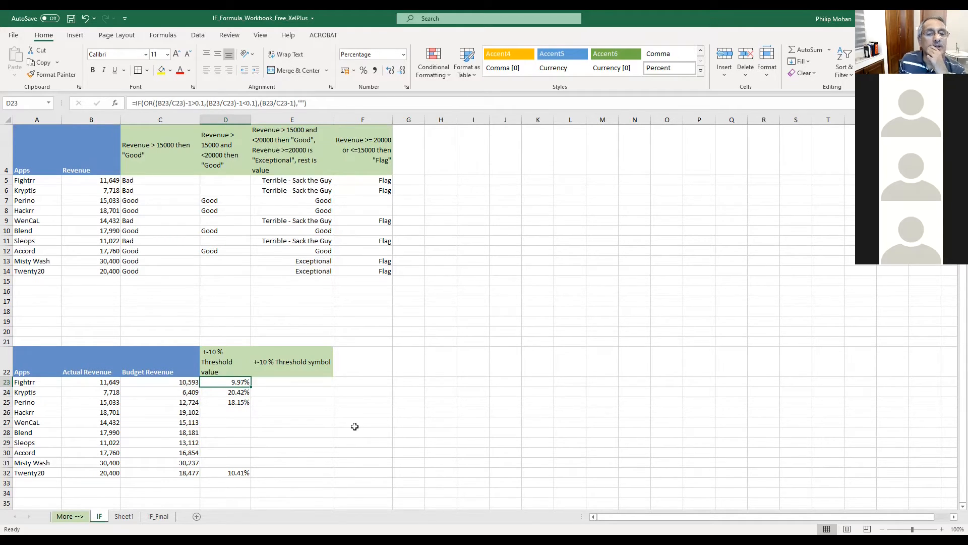
pyautogui.doubleClick(251, 386)
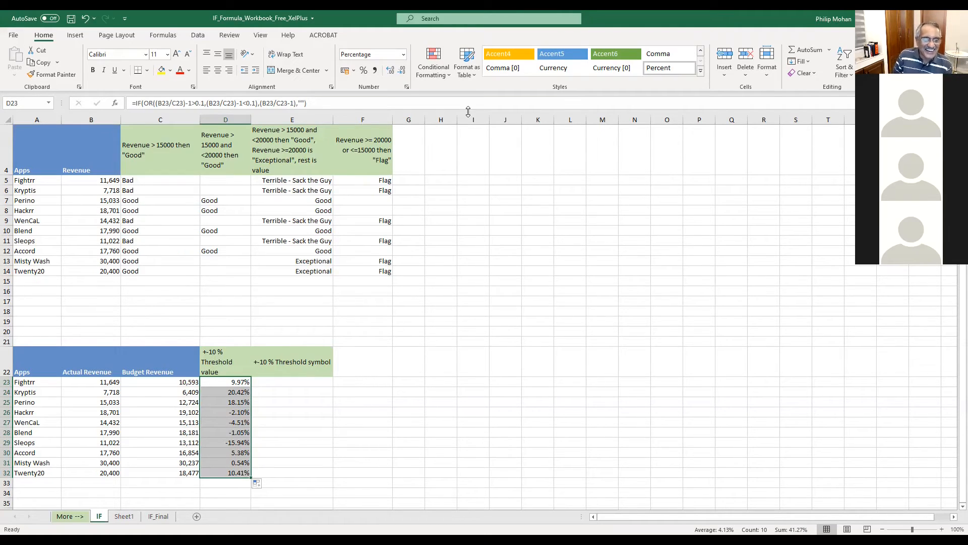
# - Fill D23's formula down to D32 again
pyautogui.click(221, 382)
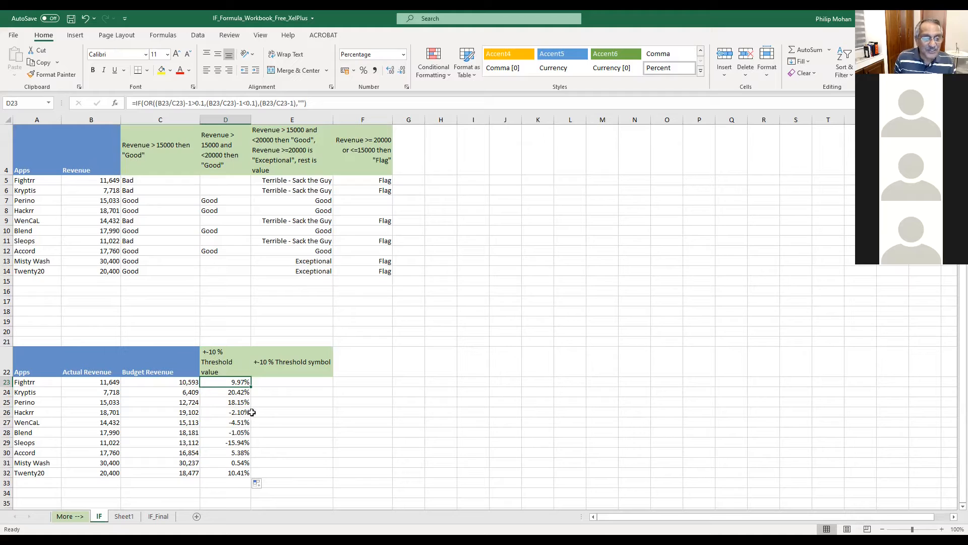
pyautogui.doubleClick(252, 386)
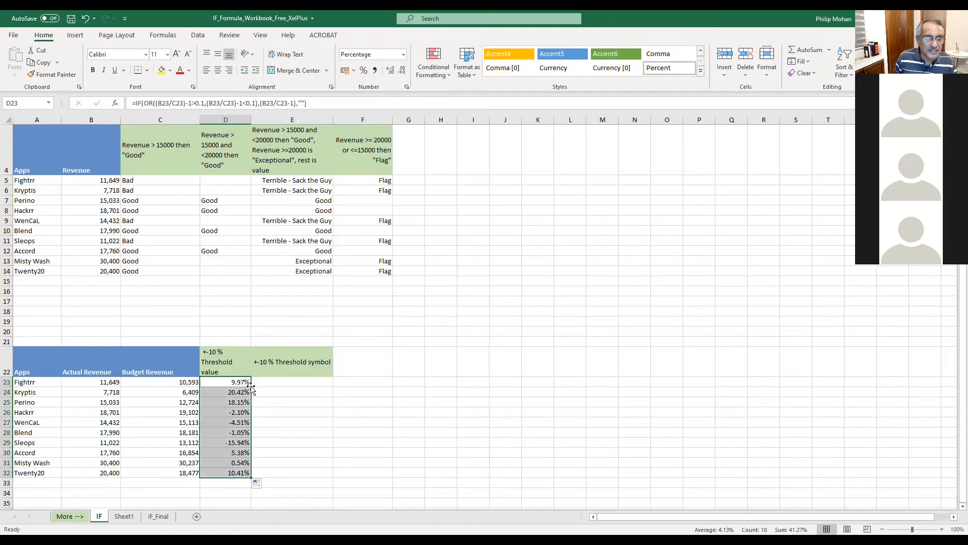
# - Change the second OR condition in D23's formula to <-0.1 and fill the formula down to D32
pyautogui.click(223, 382)
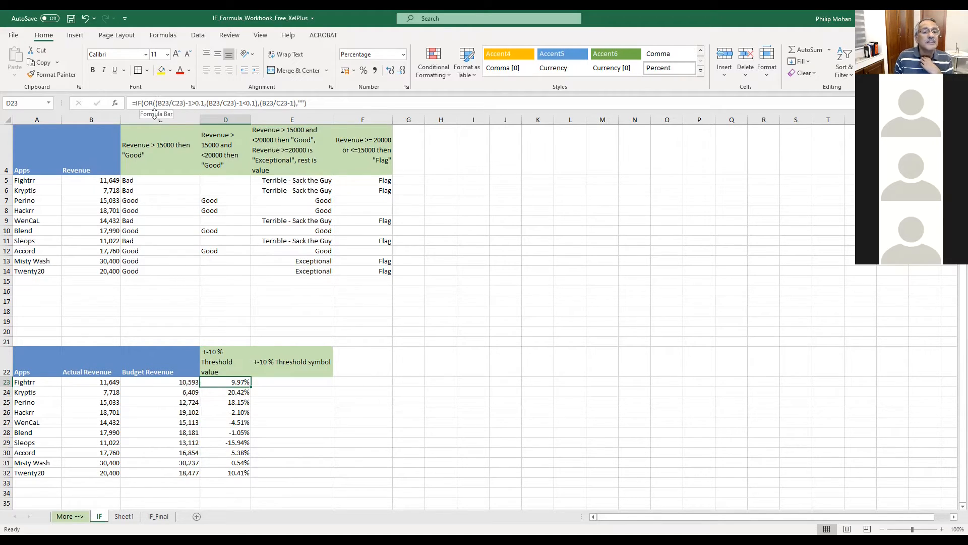
pyautogui.click(155, 105)
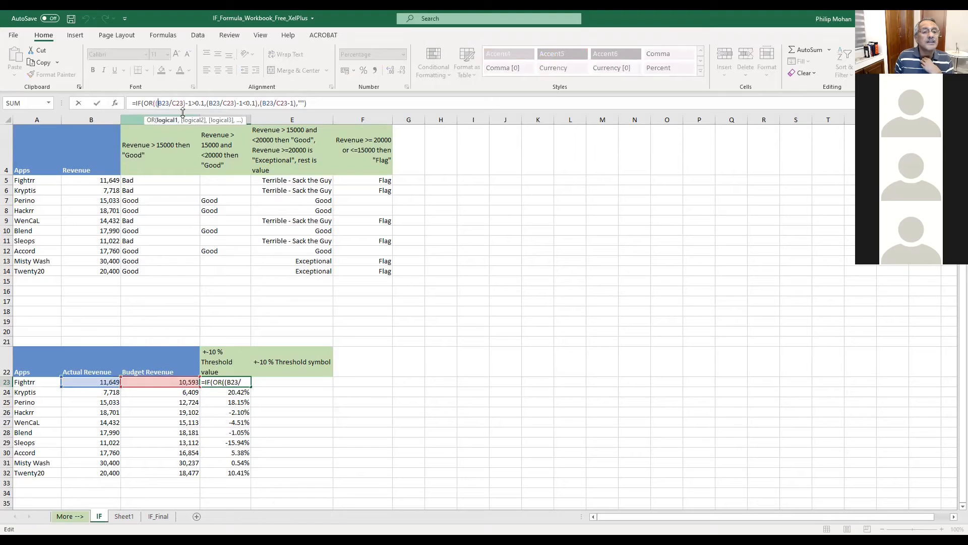
pyautogui.click(245, 104)
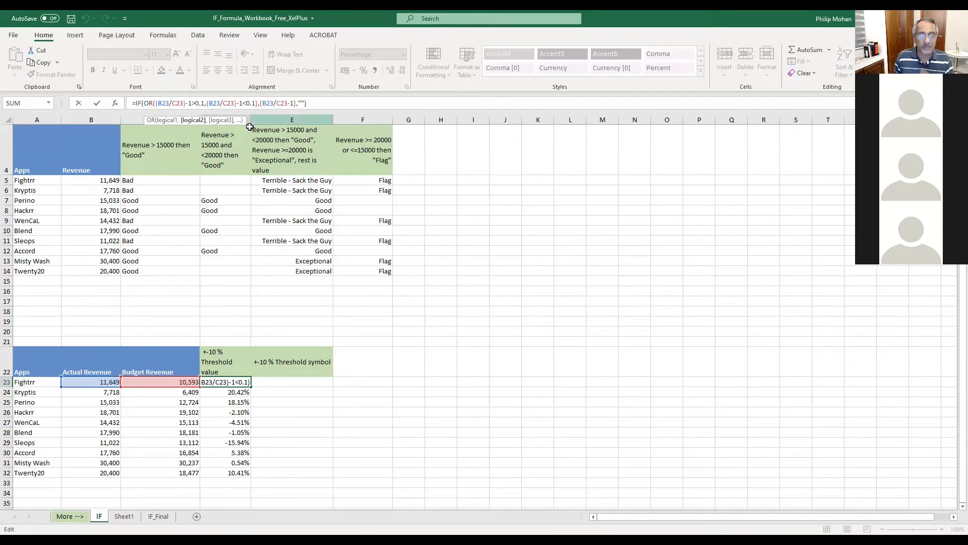
pyautogui.write('-')
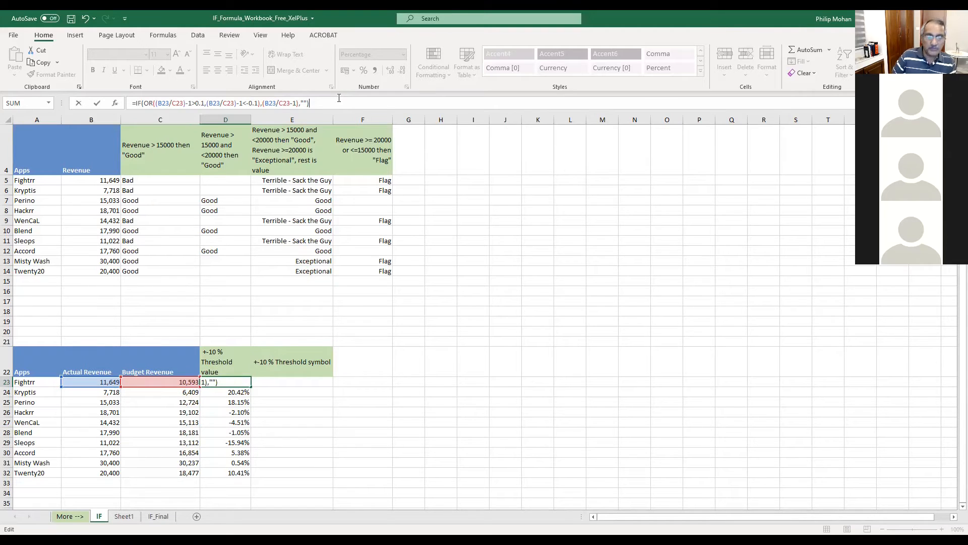
pyautogui.press('Return')
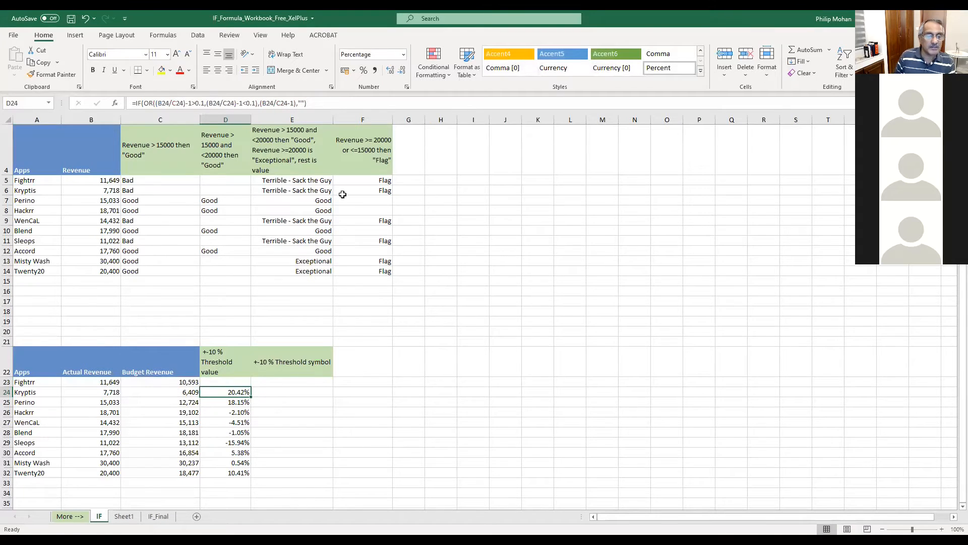
pyautogui.click(240, 382)
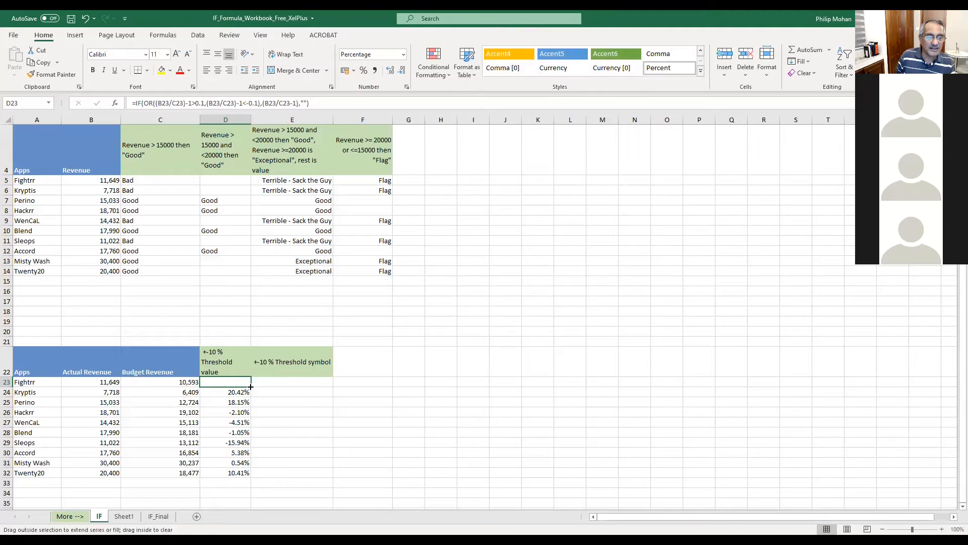
pyautogui.doubleClick(251, 386)
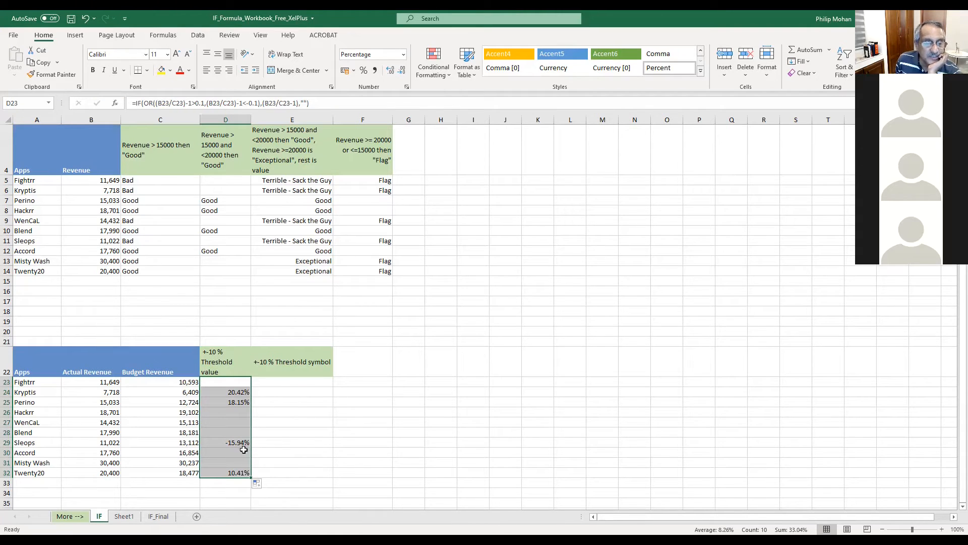
# - Compare the threshold value formula and results on the IF sheet with those on the IF_Final sheet
pyautogui.click(235, 382)
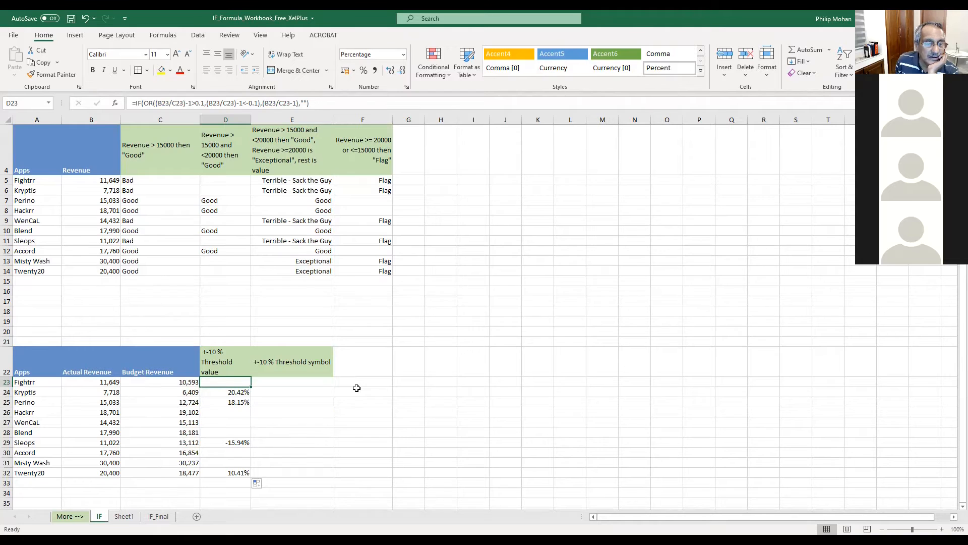
pyautogui.click(156, 518)
pyautogui.scroll(-2, 241, 311)
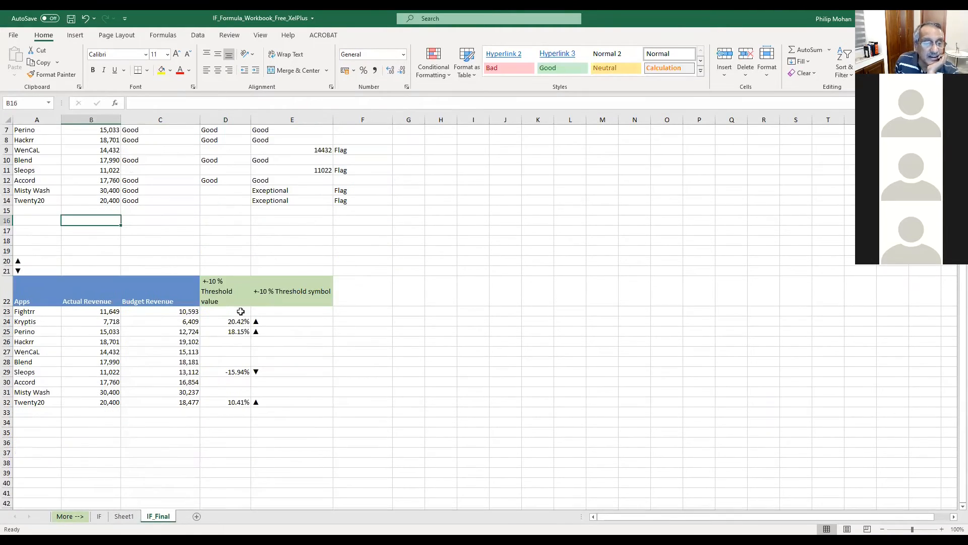
pyautogui.click(240, 311)
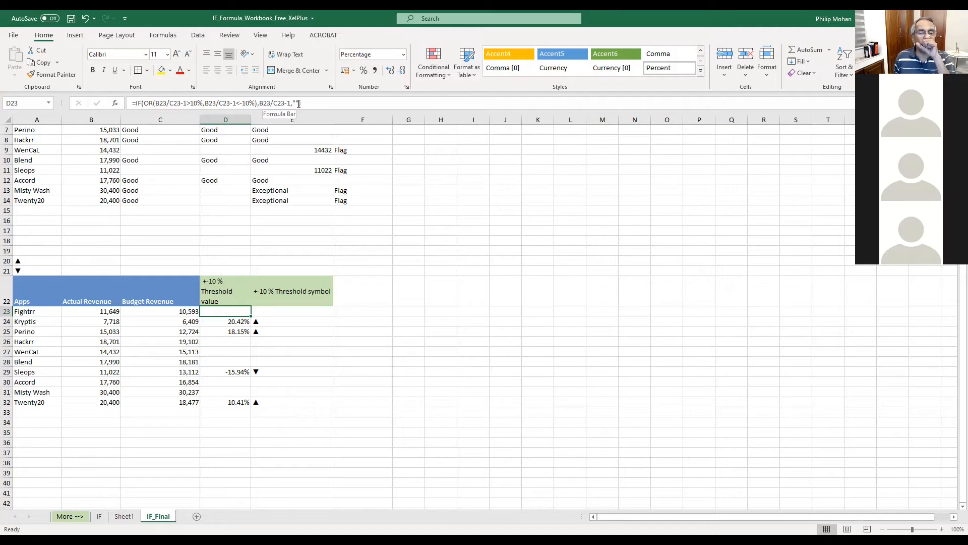
pyautogui.click(124, 516)
pyautogui.click(99, 515)
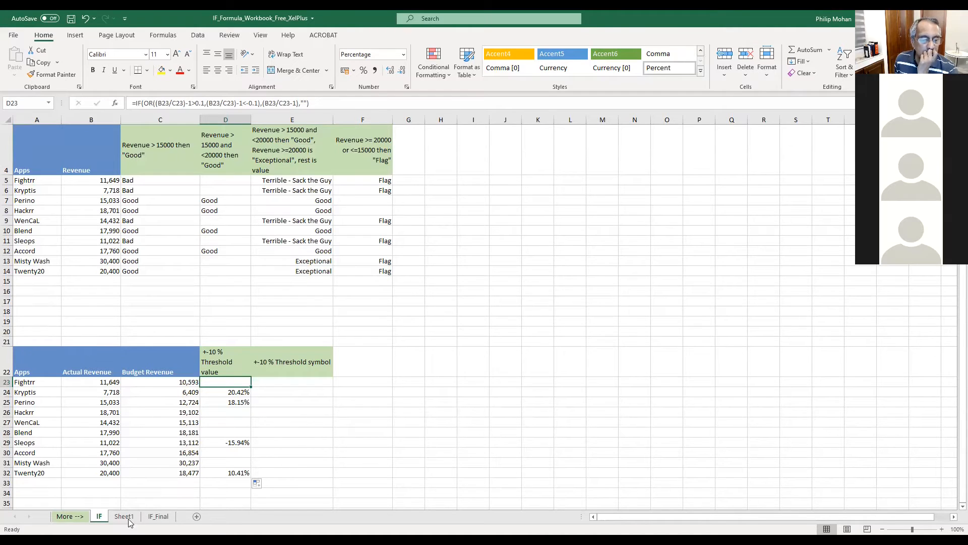
pyautogui.click(152, 517)
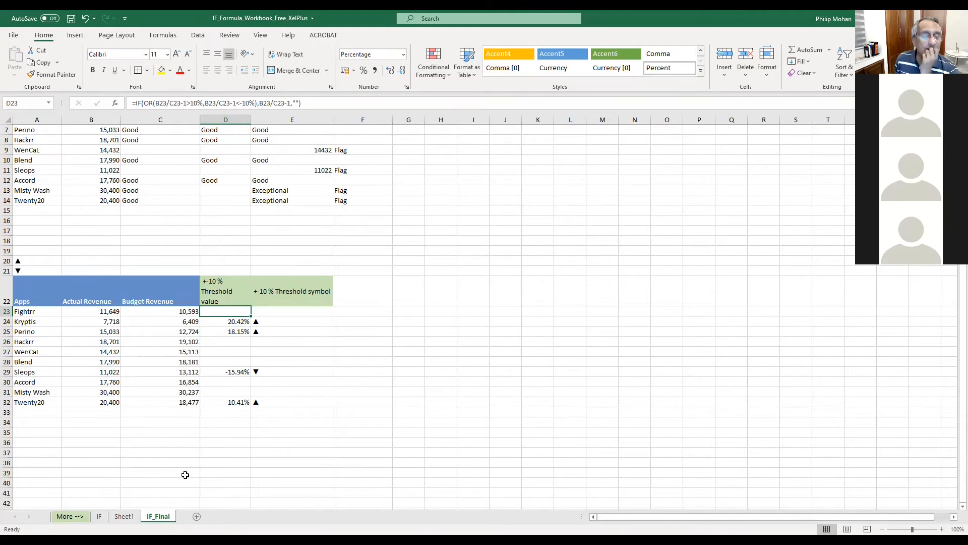
pyautogui.click(99, 517)
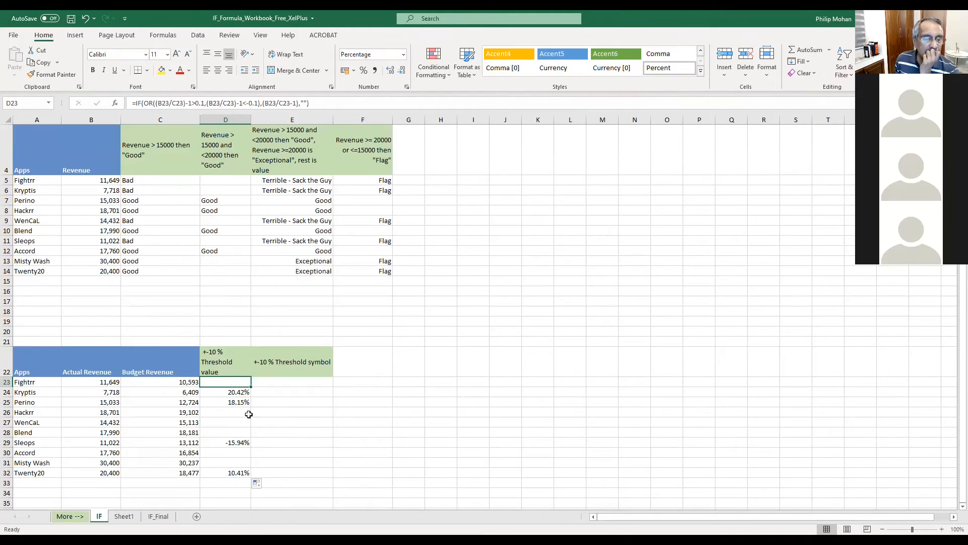
pyautogui.click(302, 362)
pyautogui.click(238, 393)
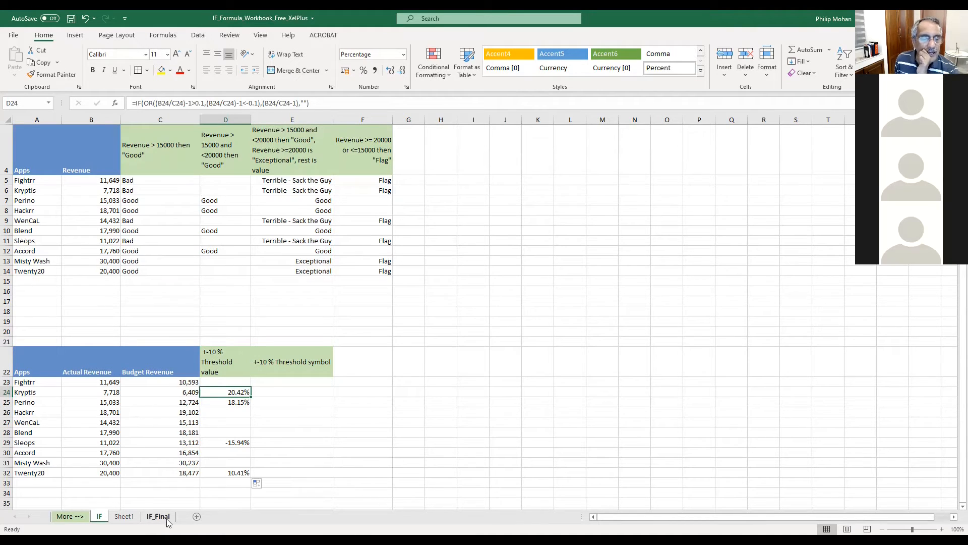
# - Open the Symbol dialog for cell A20 and check its special characters before returning to the symbols
pyautogui.click(35, 331)
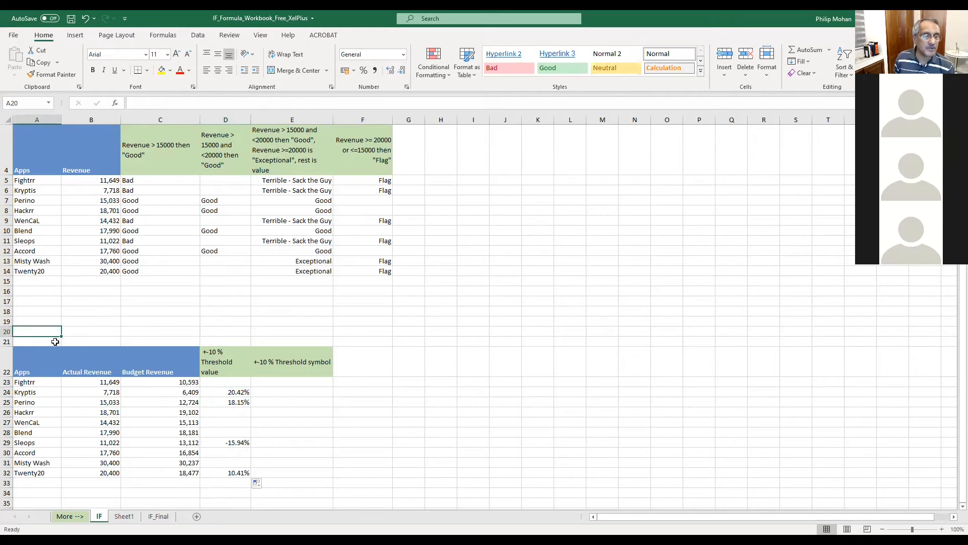
pyautogui.click(81, 37)
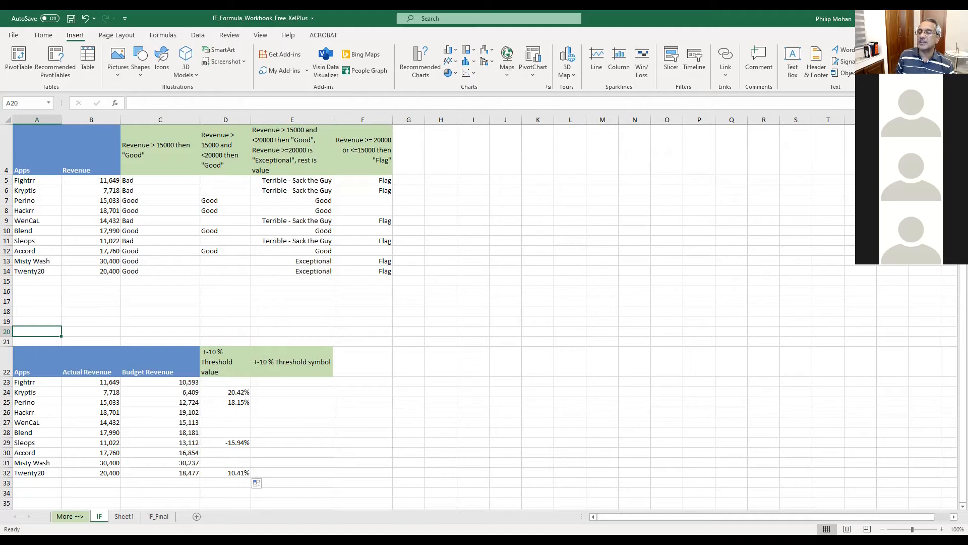
pyautogui.click(934, 61)
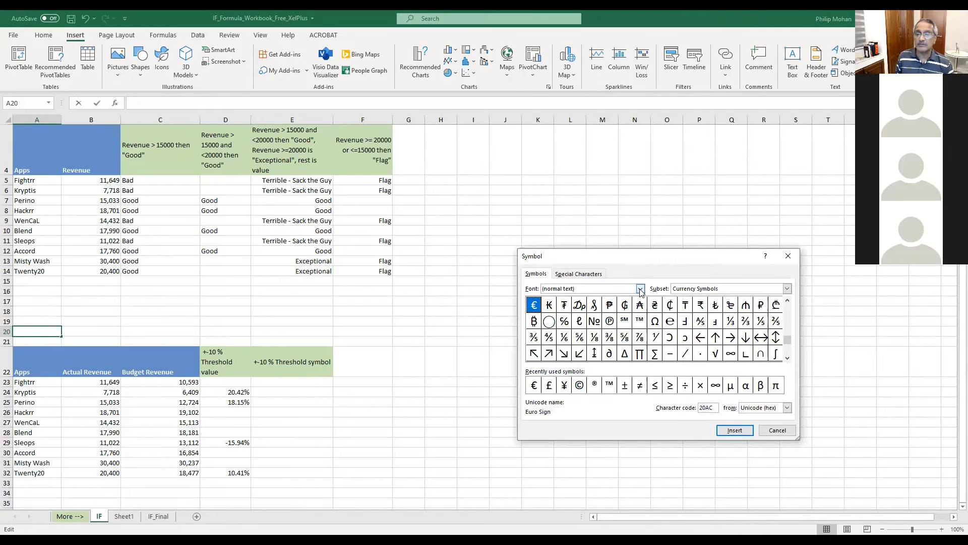
pyautogui.click(588, 274)
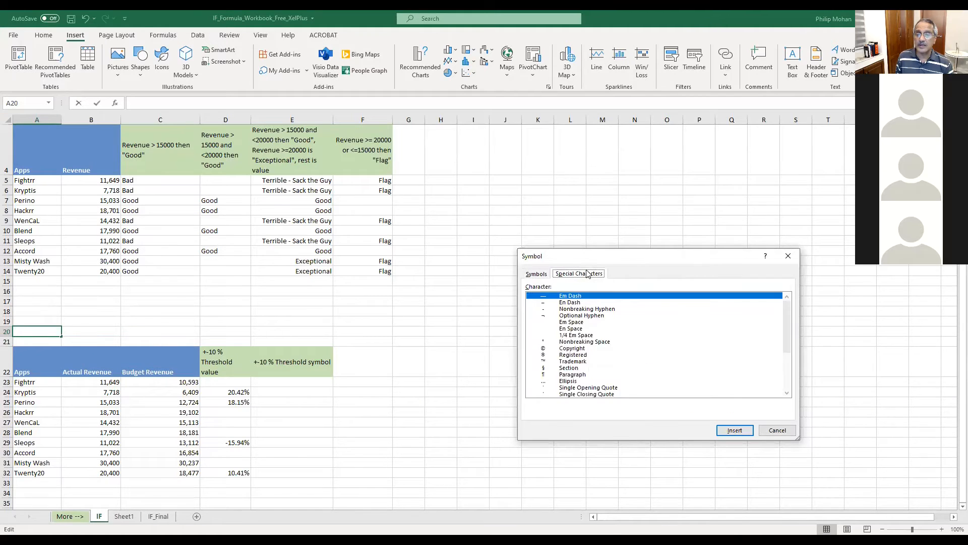
pyautogui.click(537, 273)
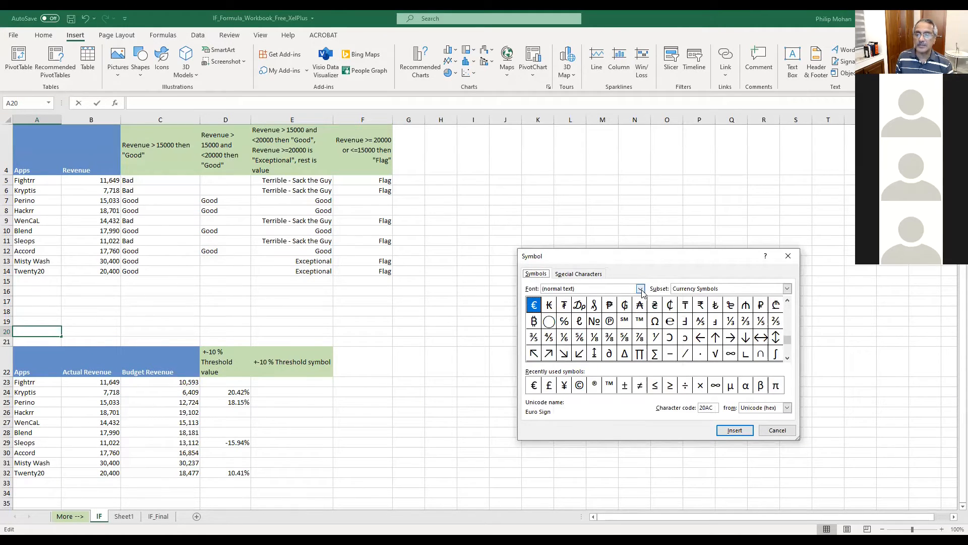
pyautogui.click(641, 290)
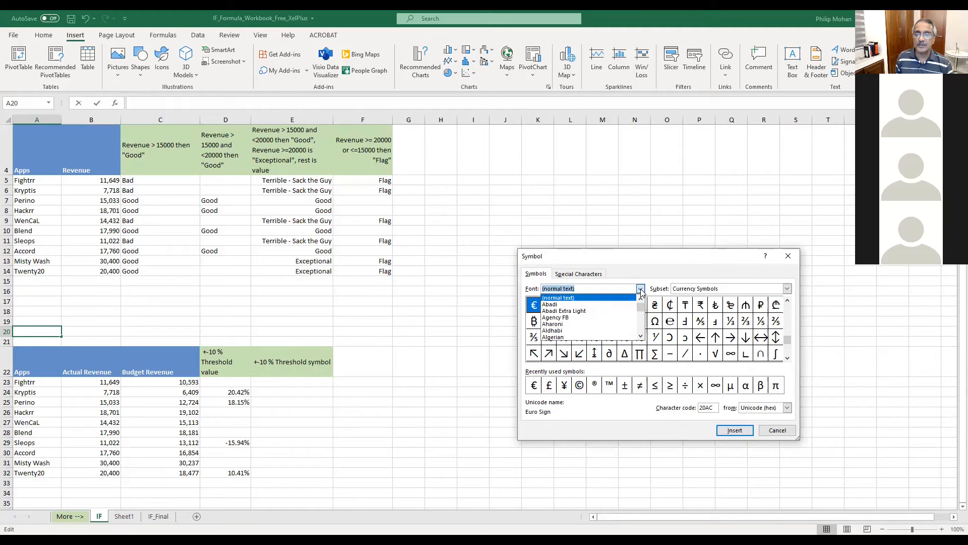
pyautogui.click(643, 310)
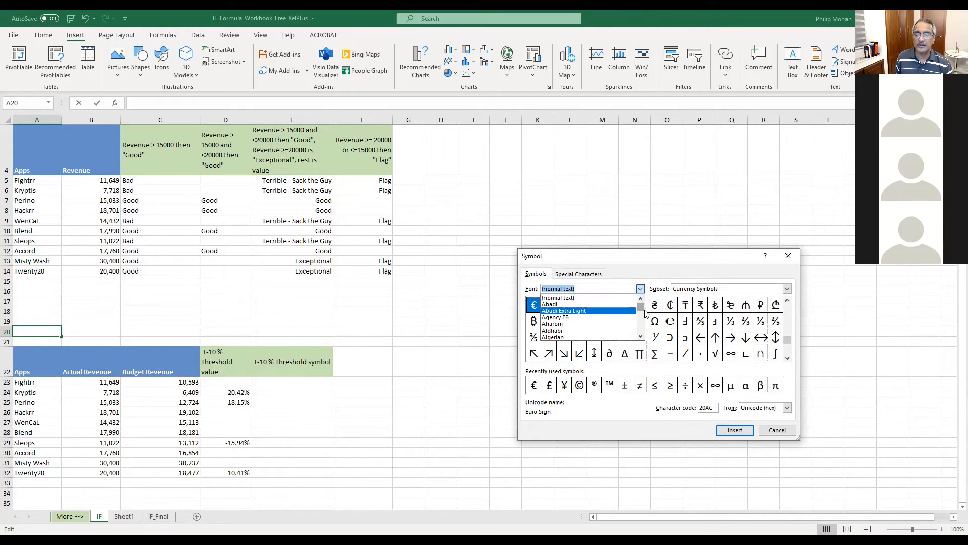
pyautogui.click(641, 289)
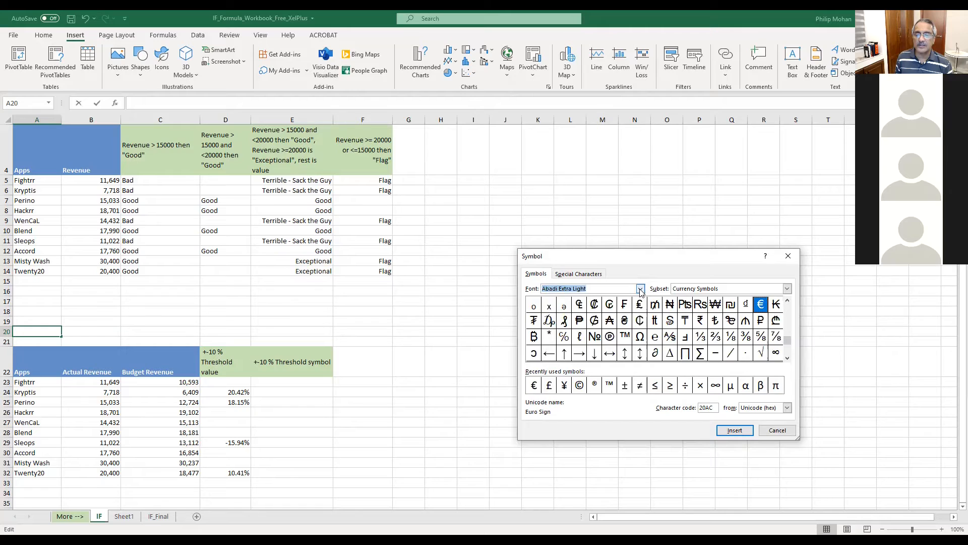
# - Set the symbol font to Arial
pyautogui.click(640, 290)
pyautogui.moveTo(641, 304)
pyautogui.mouseDown()
pyautogui.moveTo(644, 316)
pyautogui.moveTo(643, 306)
pyautogui.mouseUp()
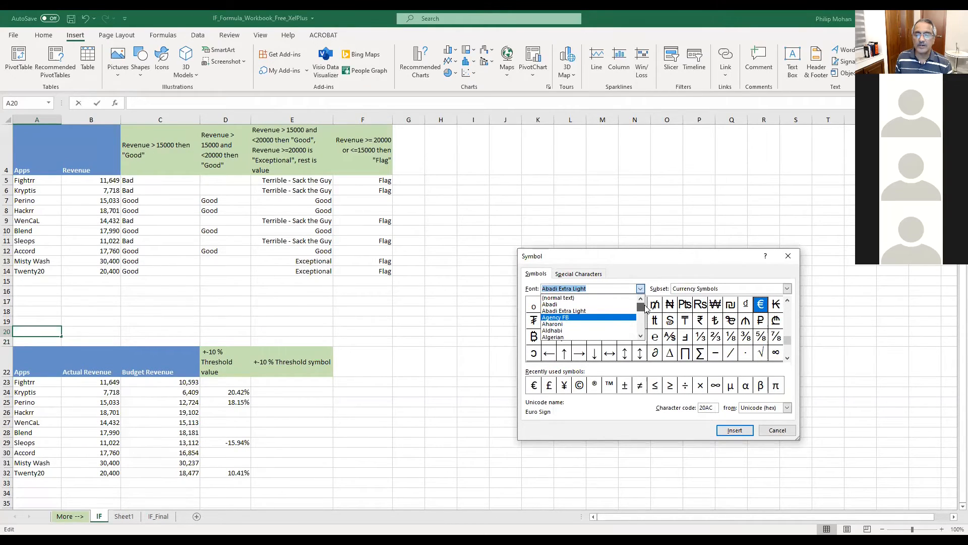
pyautogui.click(641, 335)
pyautogui.click(640, 336)
pyautogui.click(641, 336)
pyautogui.click(641, 337)
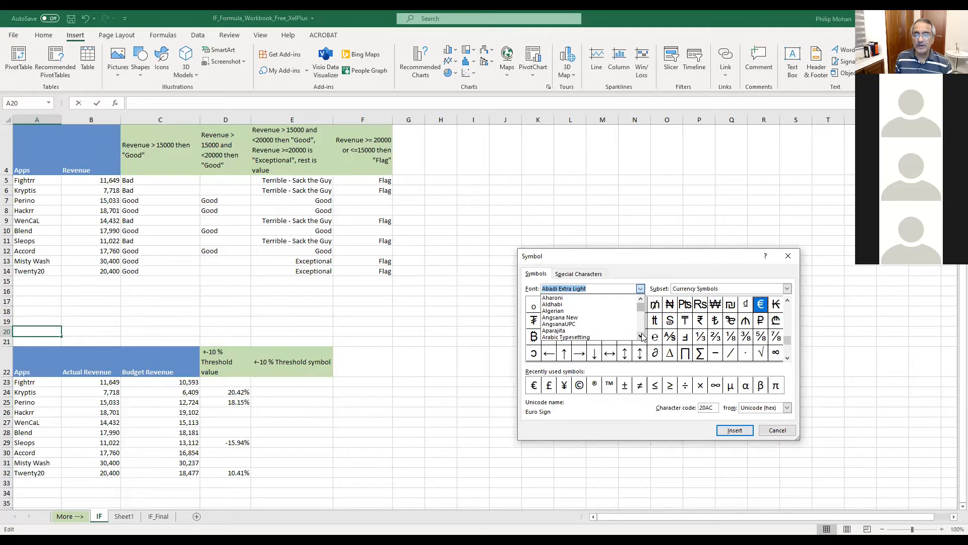
pyautogui.click(642, 336)
pyautogui.click(641, 336)
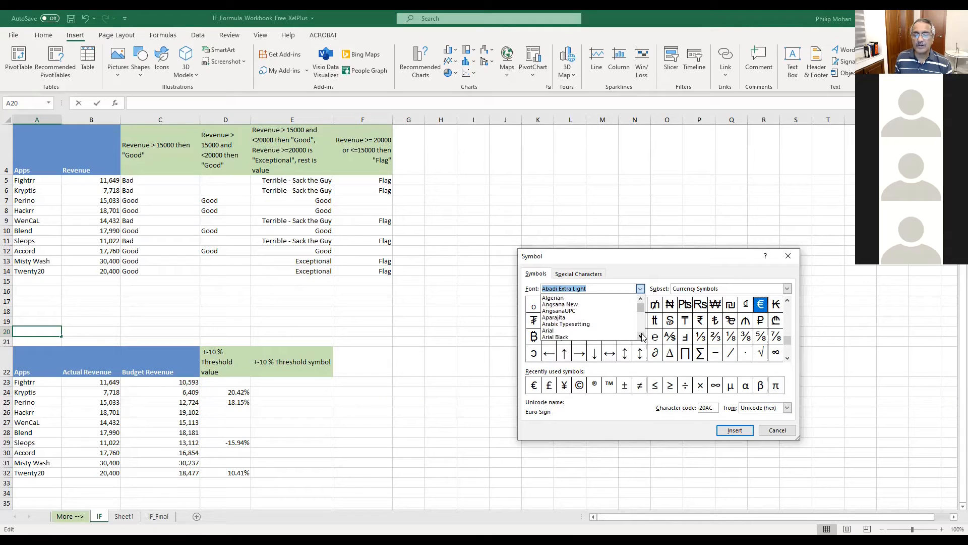
pyautogui.click(548, 330)
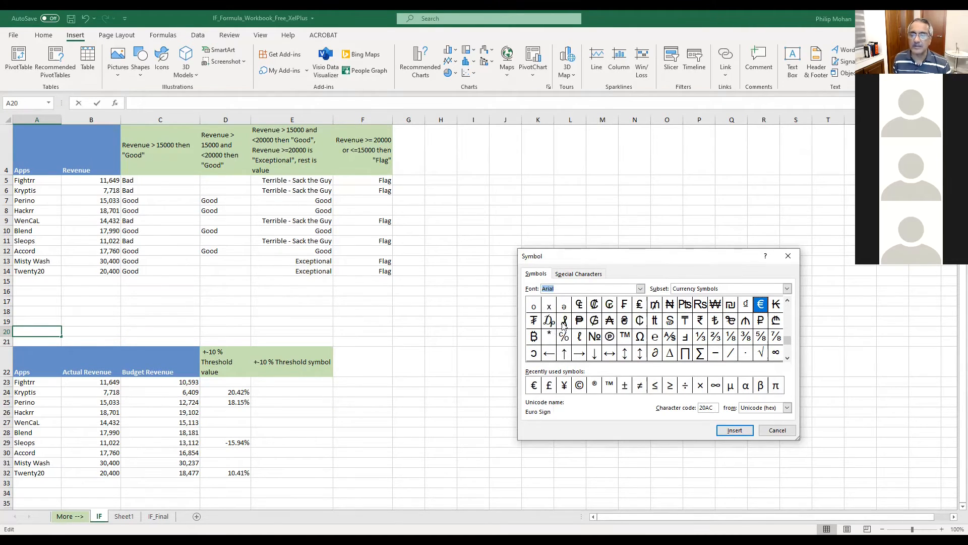
# - Insert the Upwards Arrow symbol (character code 2191) into cell A20
pyautogui.click(787, 289)
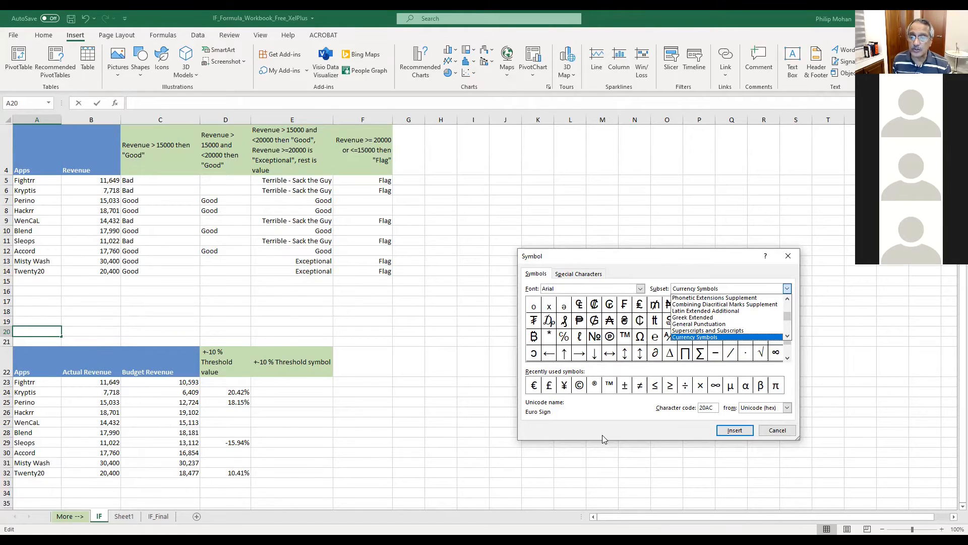
pyautogui.click(565, 356)
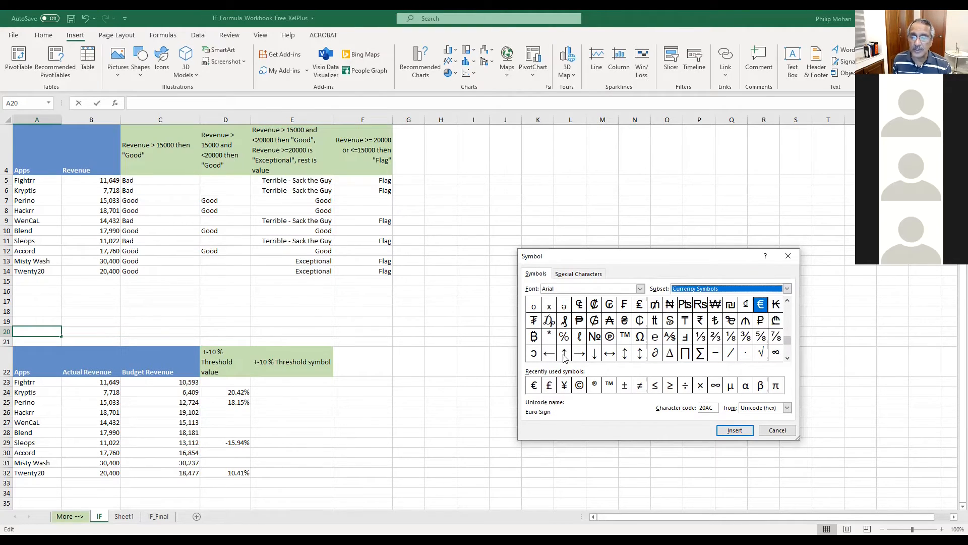
pyautogui.click(564, 355)
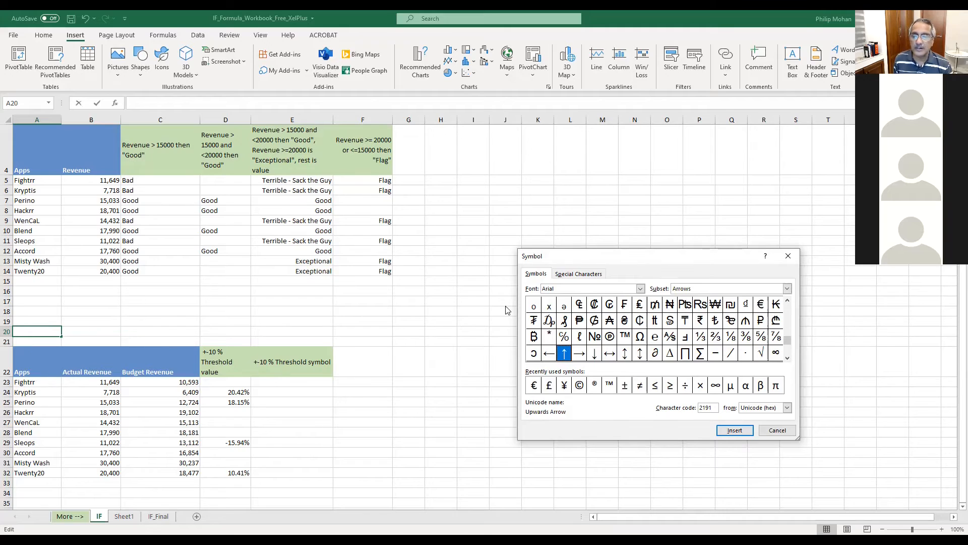
pyautogui.click(735, 430)
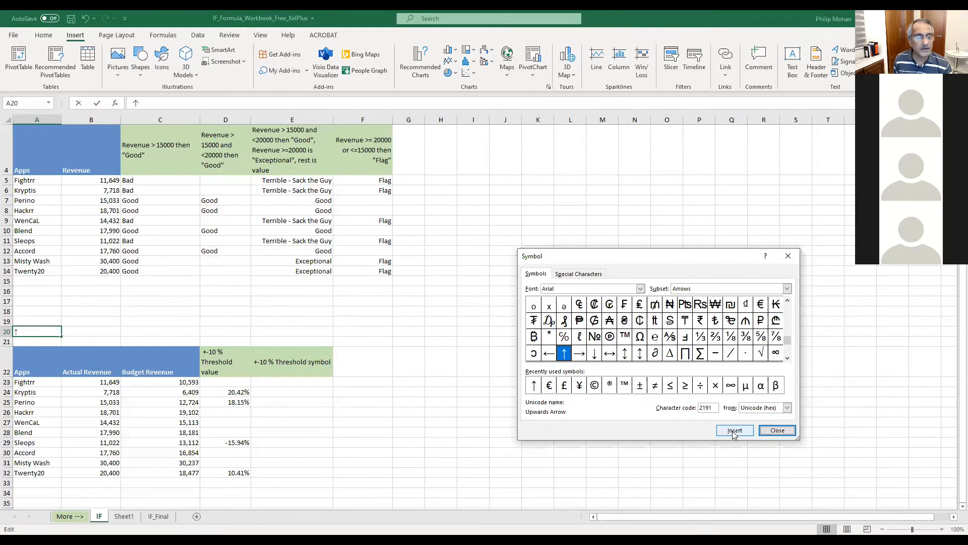
pyautogui.click(778, 430)
pyautogui.click(31, 343)
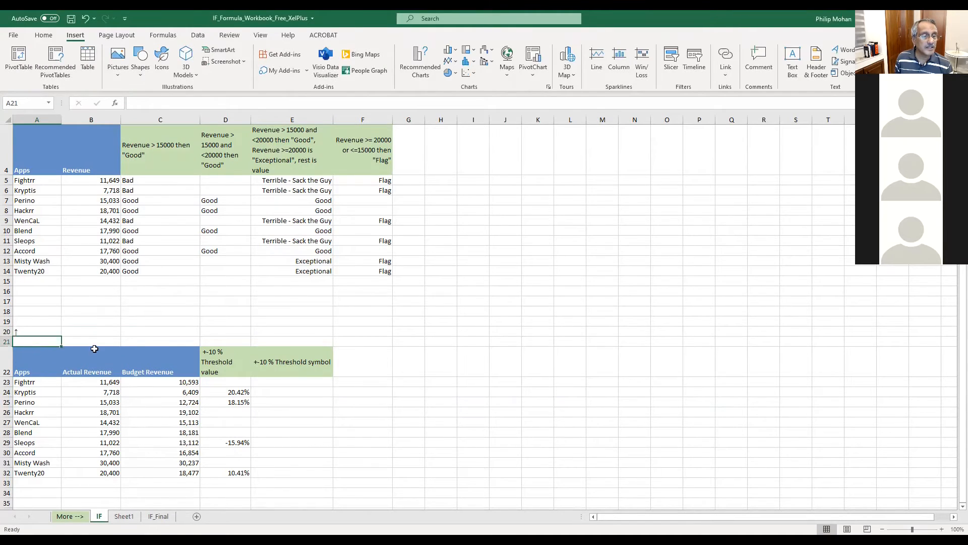
# - Open the Symbol dialog for cell B20 and browse the Arial character subsets for a down arrow
pyautogui.click(94, 331)
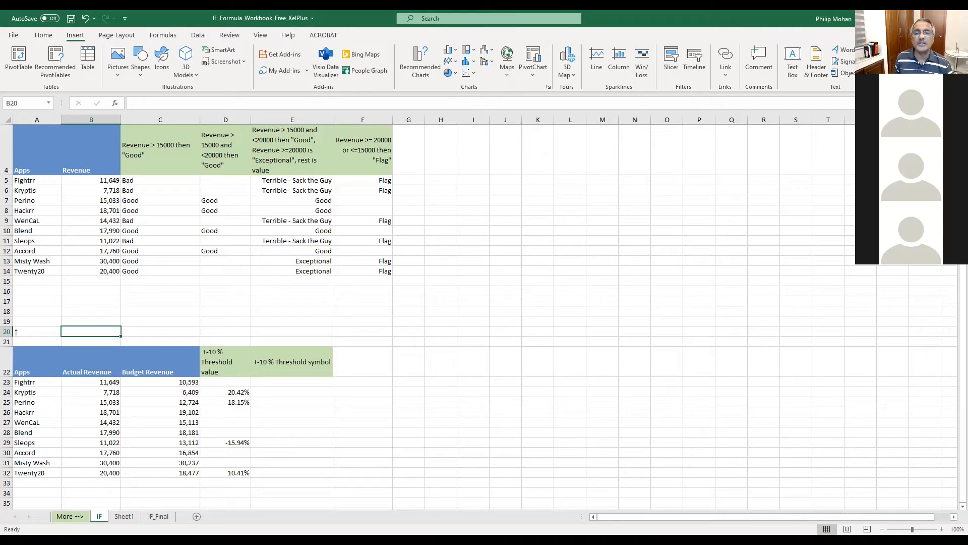
pyautogui.click(932, 61)
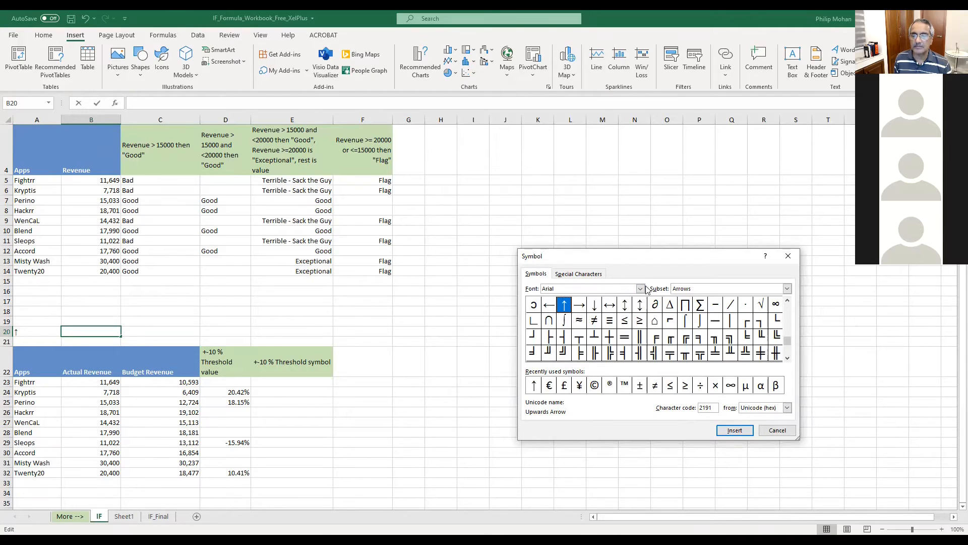
pyautogui.click(787, 290)
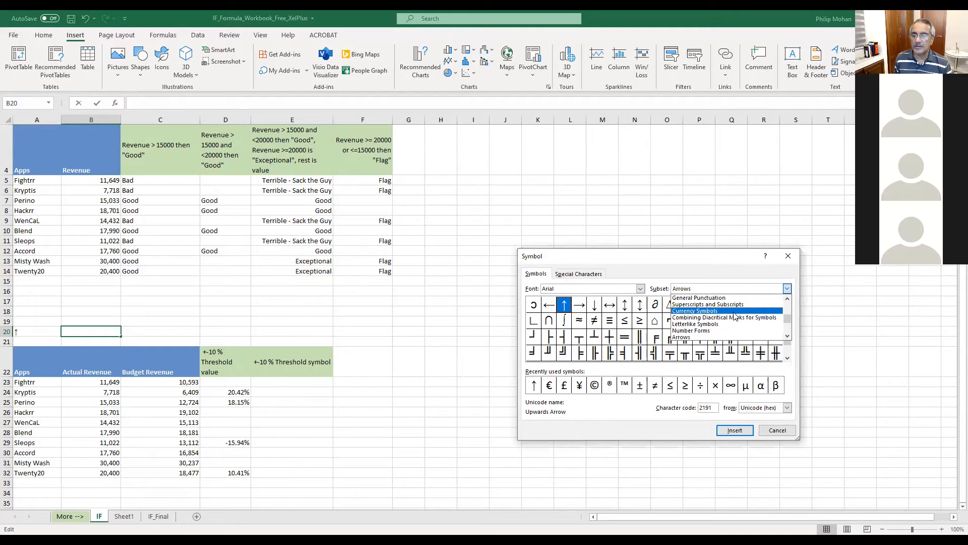
pyautogui.click(734, 312)
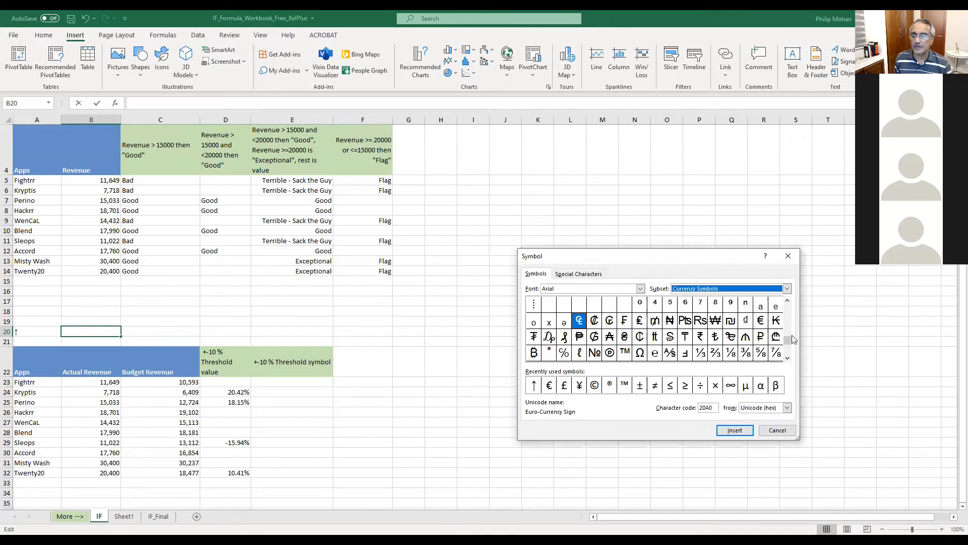
pyautogui.moveTo(789, 341); pyautogui.dragTo(788, 302)
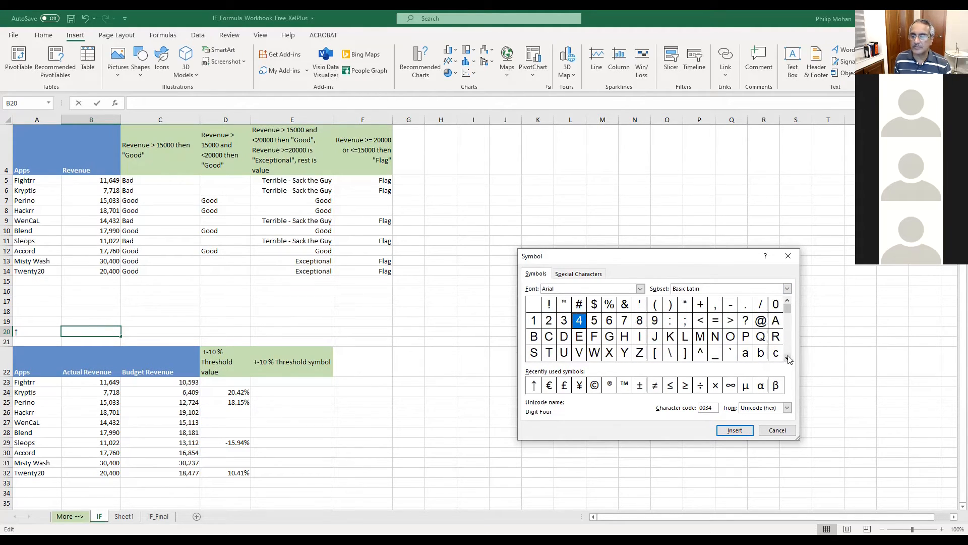
pyautogui.moveTo(789, 358); pyautogui.dragTo(791, 357)
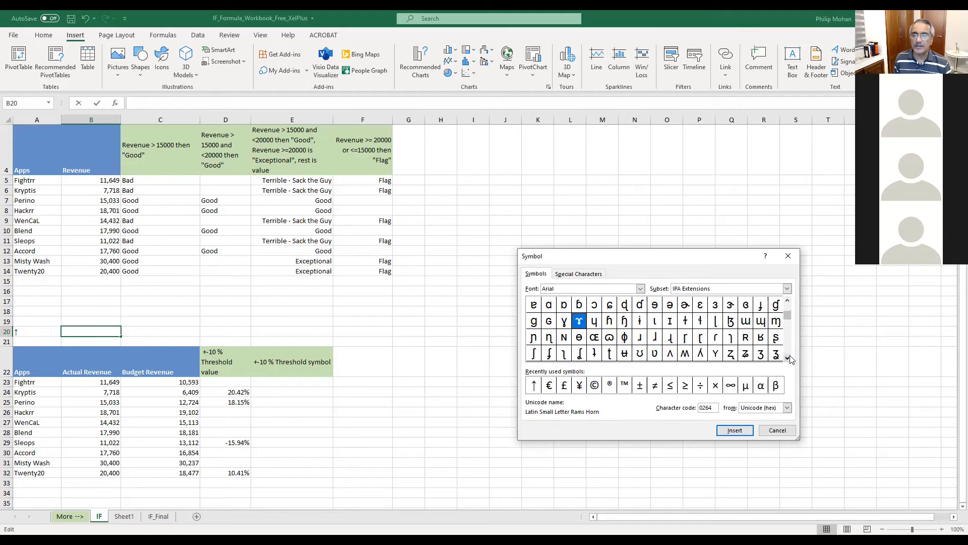
pyautogui.click(640, 288)
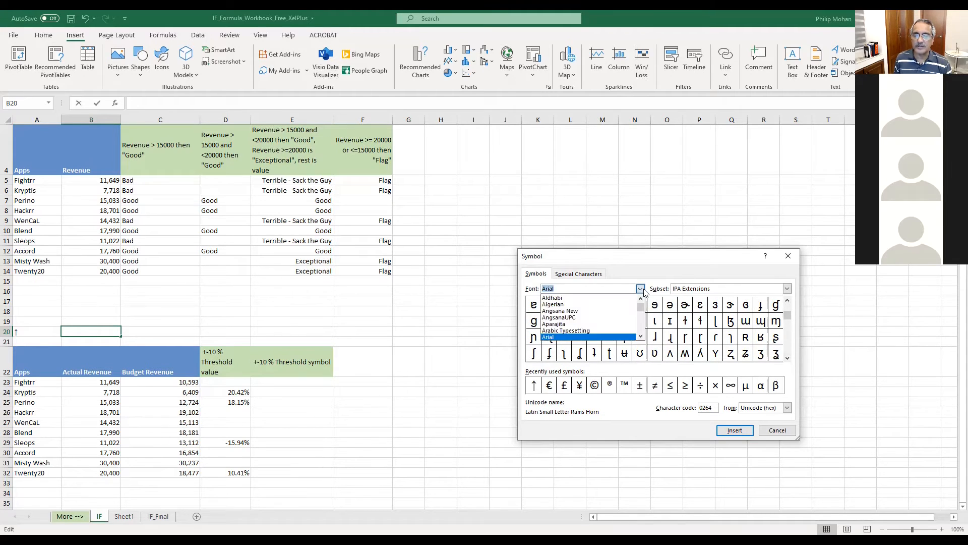
pyautogui.click(781, 300)
# - Insert the Downwards Arrow symbol (character code 2193) in Arial into cell B20
pyautogui.click(787, 289)
pyautogui.scroll(2, 787, 303)
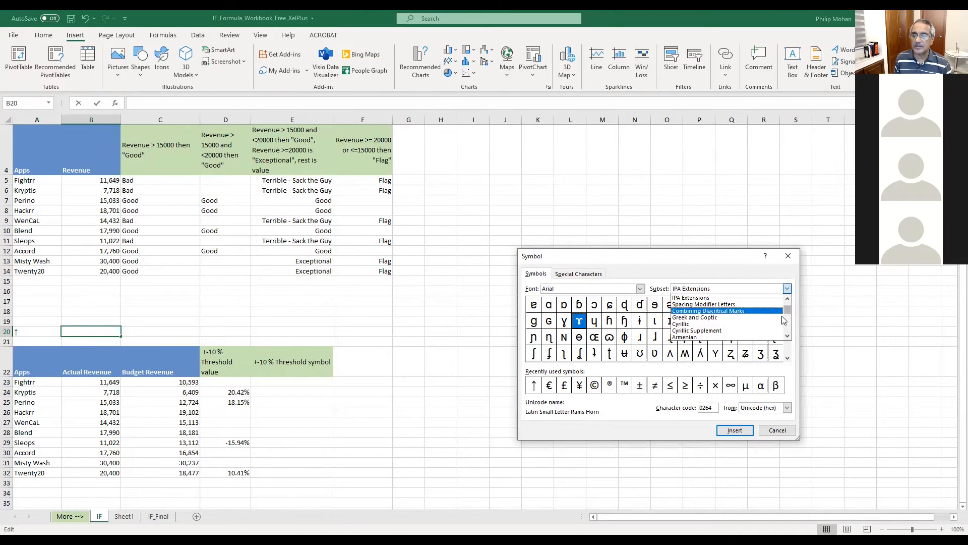
pyautogui.moveTo(788, 307)
pyautogui.mouseDown()
pyautogui.moveTo(788, 335)
pyautogui.moveTo(788, 316)
pyautogui.moveTo(796, 319)
pyautogui.mouseUp()
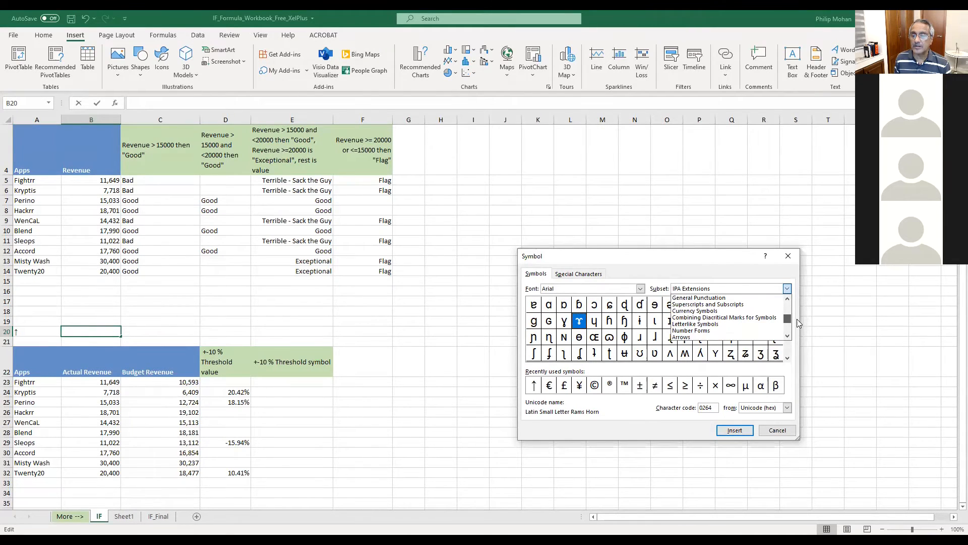
pyautogui.click(725, 312)
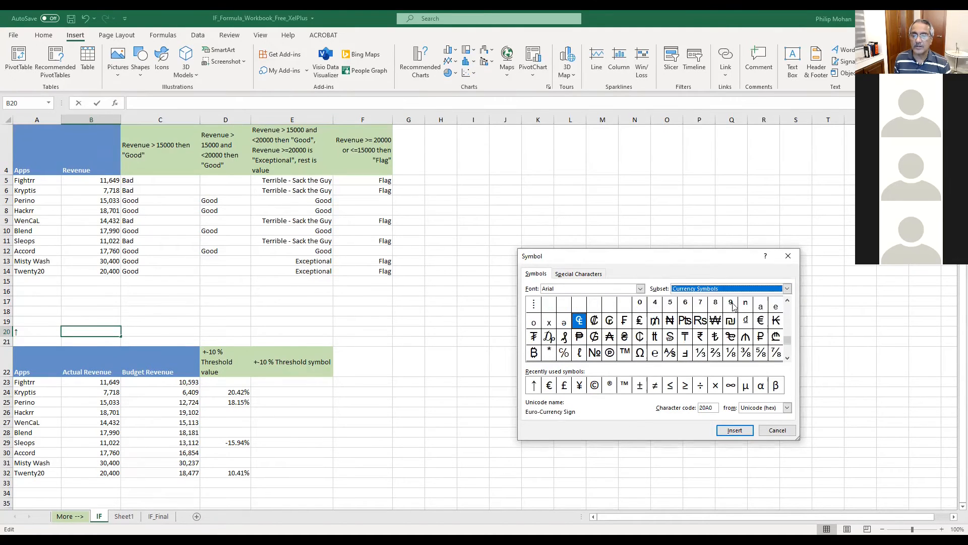
pyautogui.click(787, 357)
pyautogui.click(787, 357)
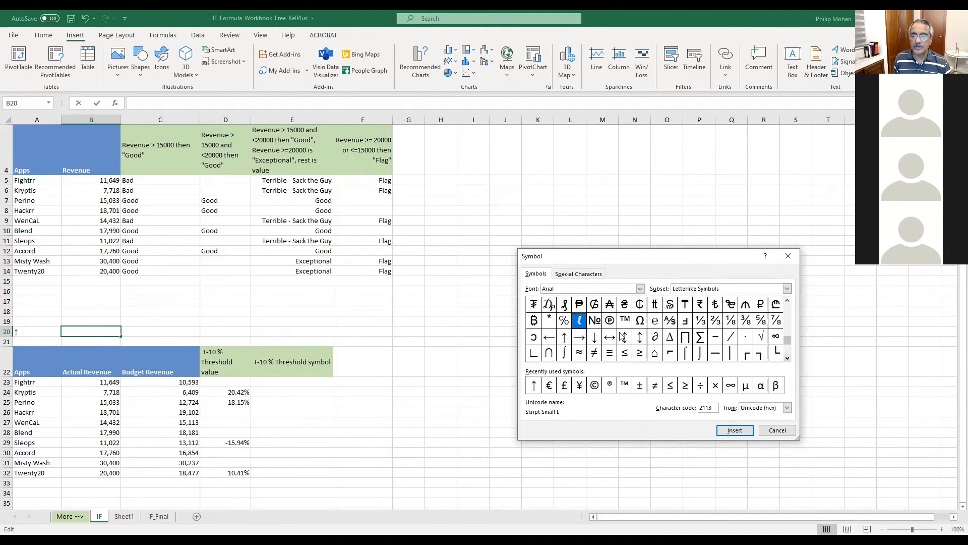
pyautogui.click(595, 336)
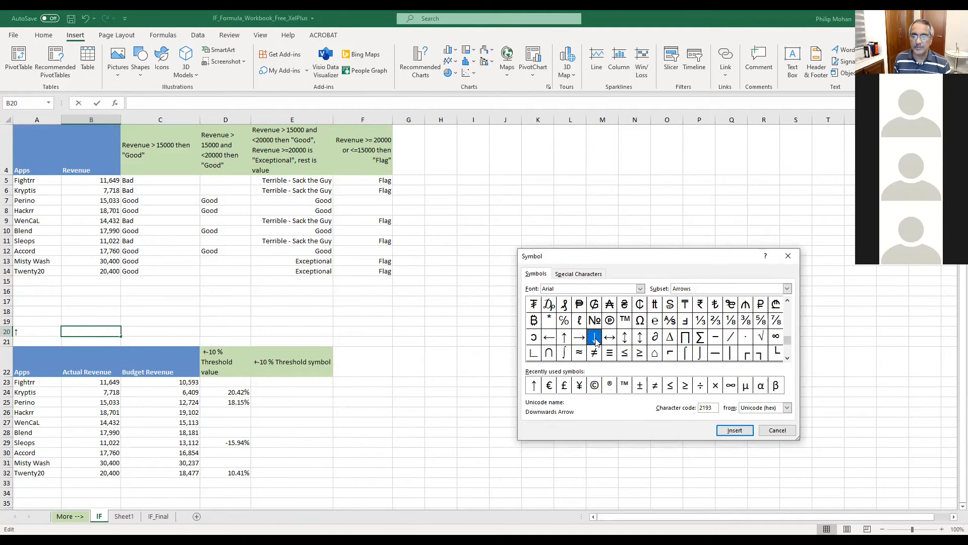
pyautogui.click(734, 430)
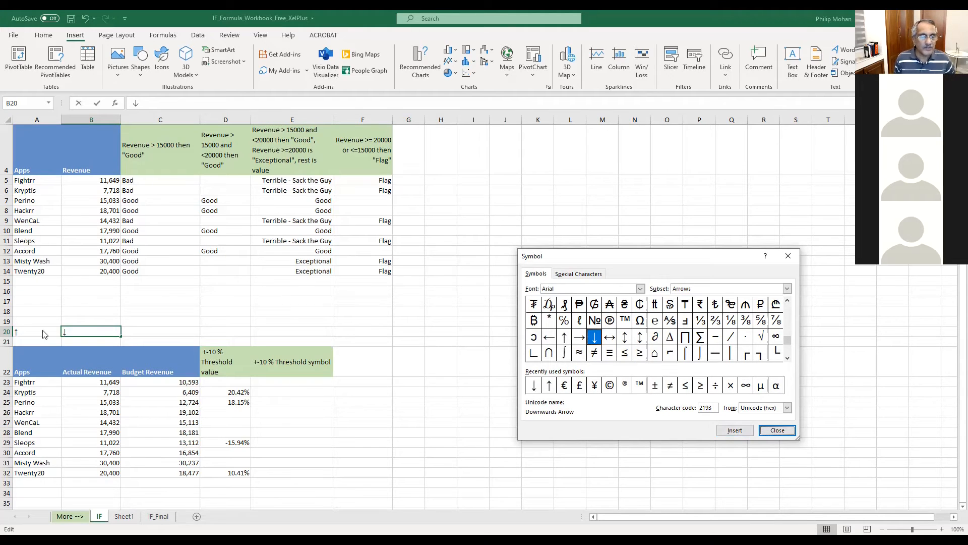
pyautogui.click(779, 430)
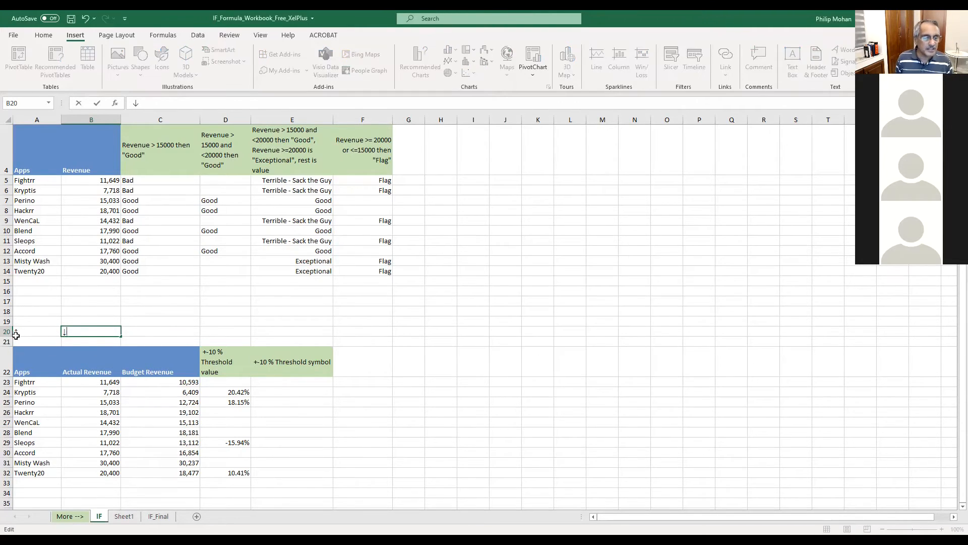
pyautogui.click(290, 392)
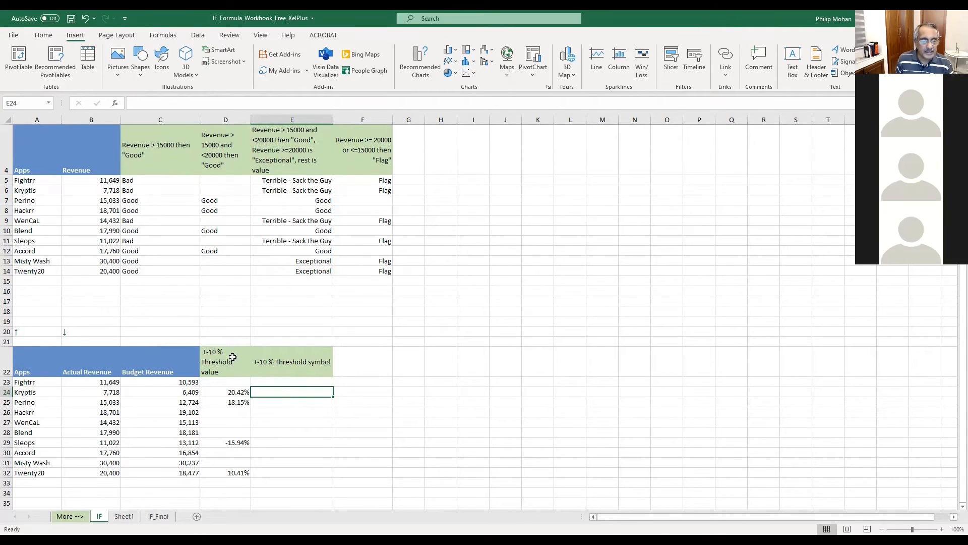
pyautogui.moveTo(237, 392); pyautogui.dragTo(239, 404)
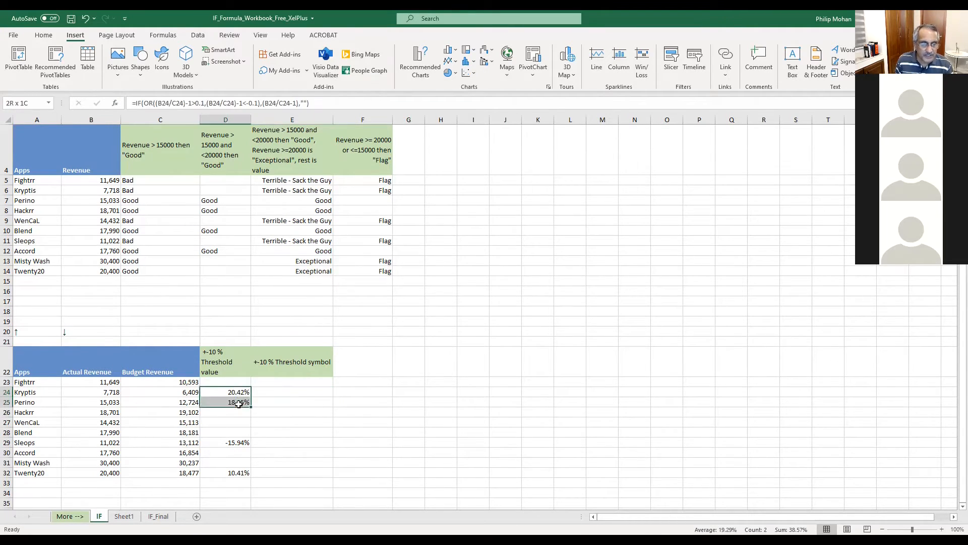
pyautogui.click(275, 393)
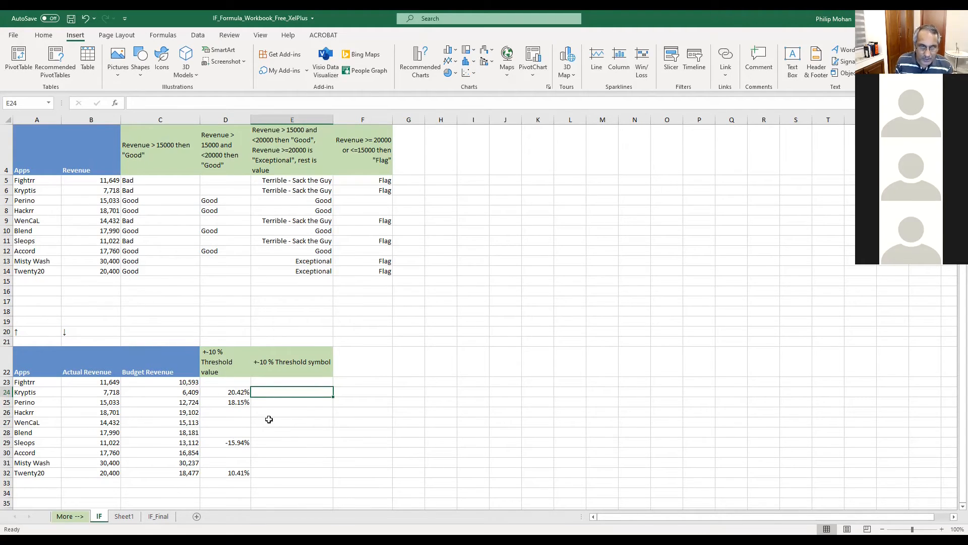
pyautogui.click(234, 383)
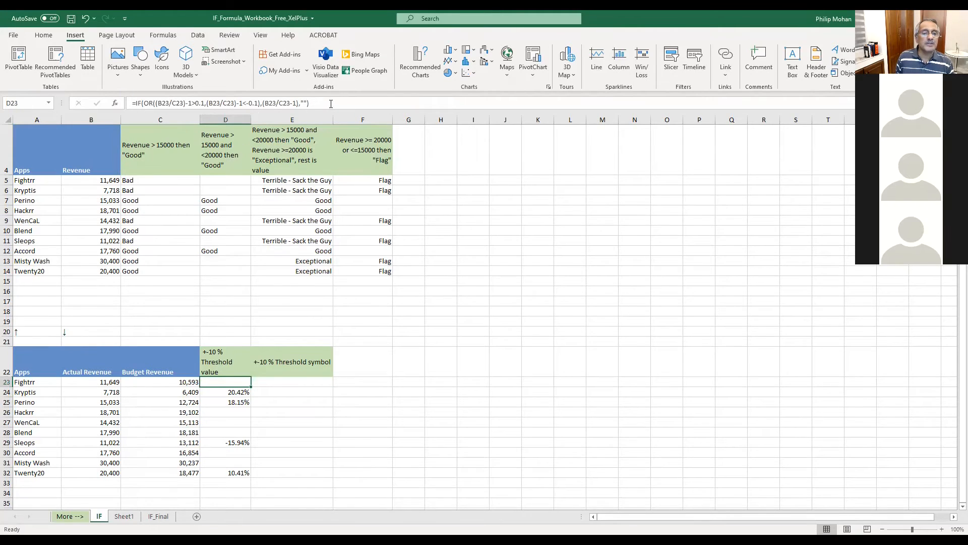
pyautogui.moveTo(331, 104); pyautogui.dragTo(39, 69)
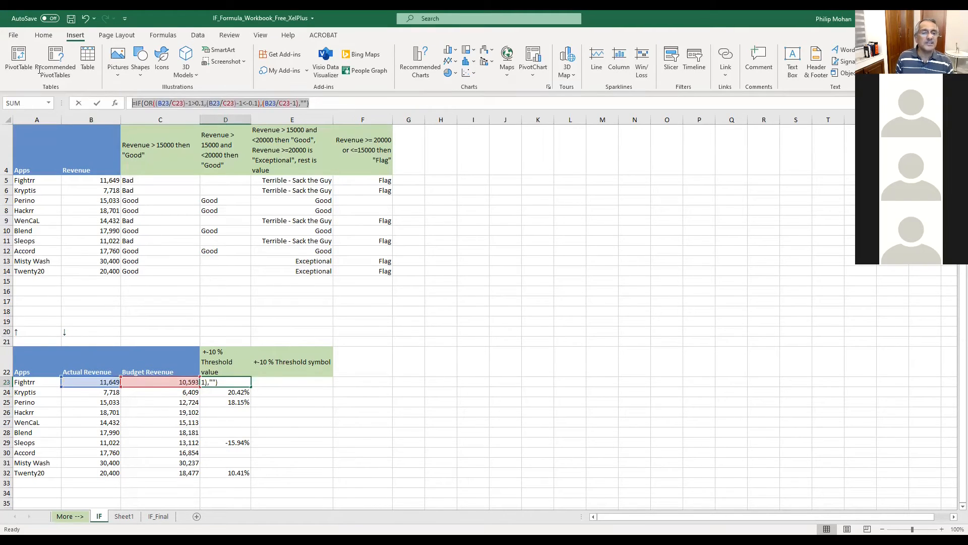
pyautogui.rightClick(149, 101)
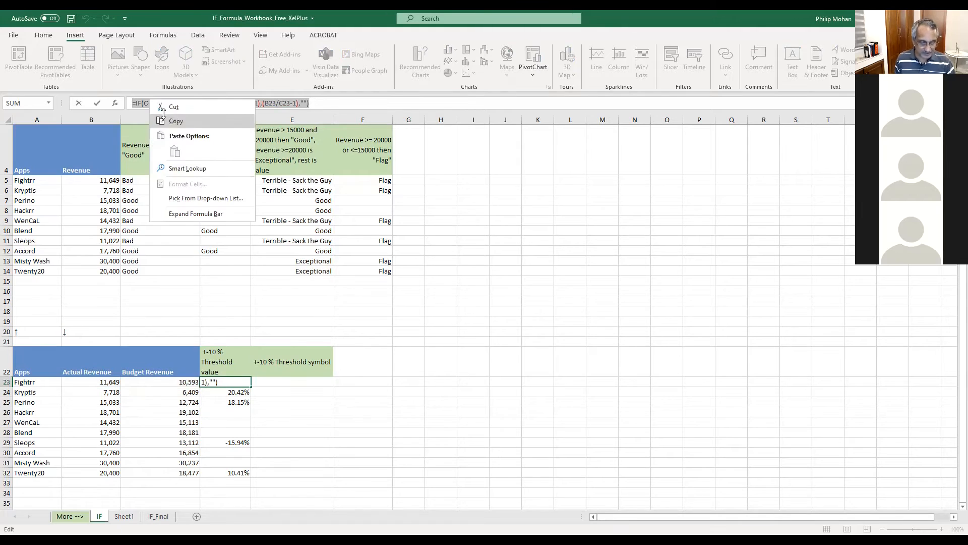
pyautogui.click(173, 117)
pyautogui.press('Escape')
pyautogui.click(262, 379)
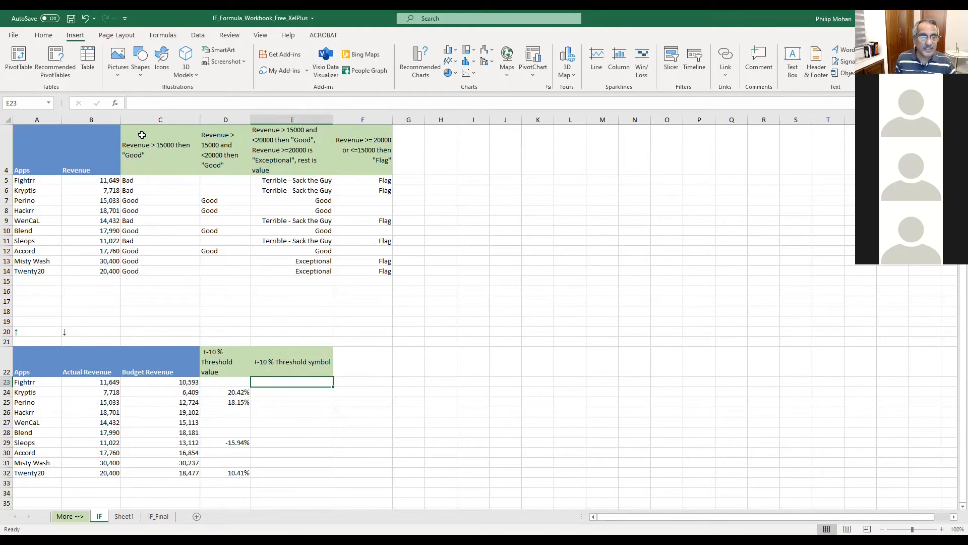
pyautogui.click(134, 102)
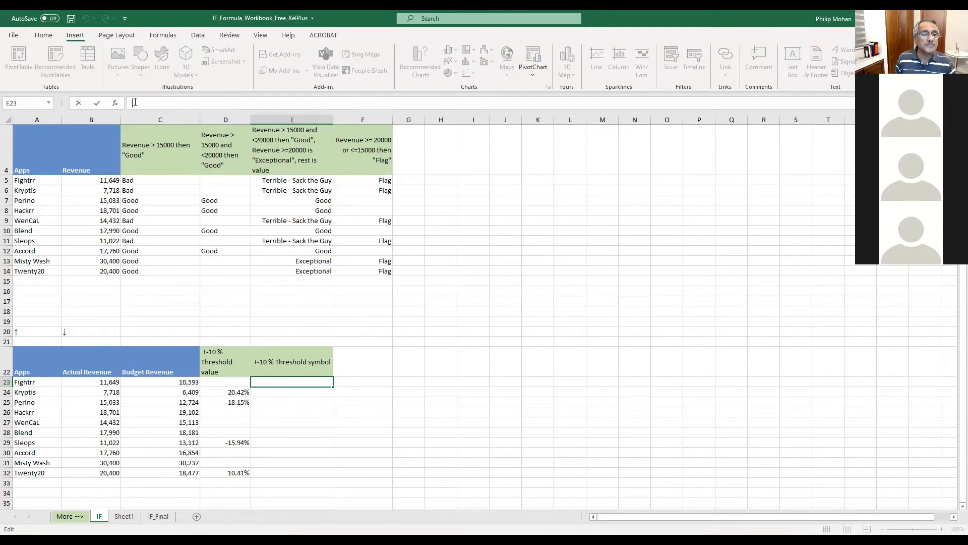
pyautogui.rightClick(134, 102)
pyautogui.click(158, 150)
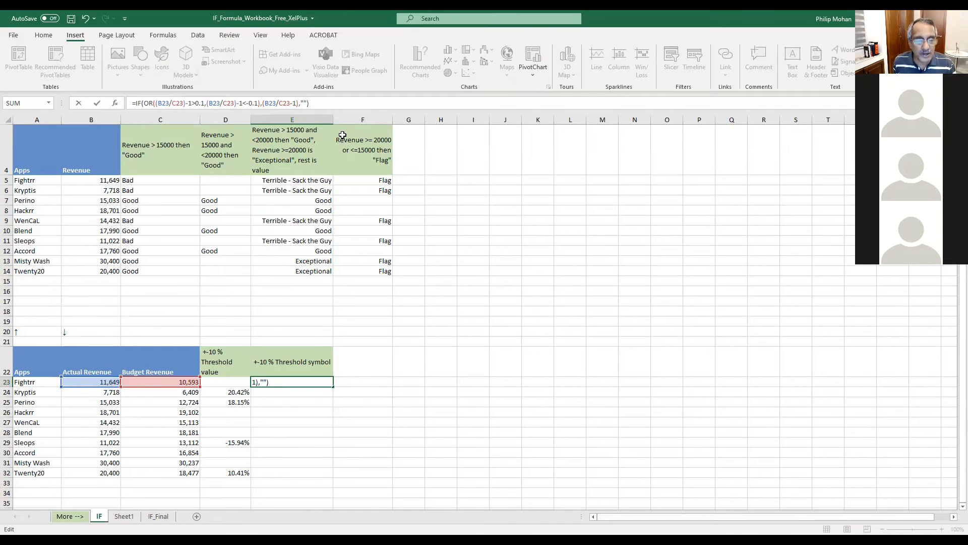
pyautogui.hotkey('ctrl', 'Return')
pyautogui.press('Escape')
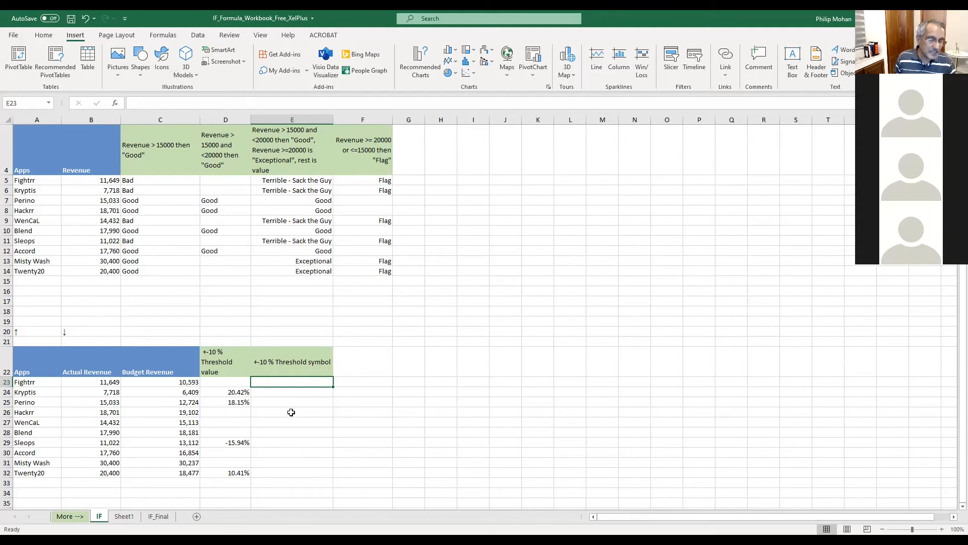
pyautogui.click(35, 331)
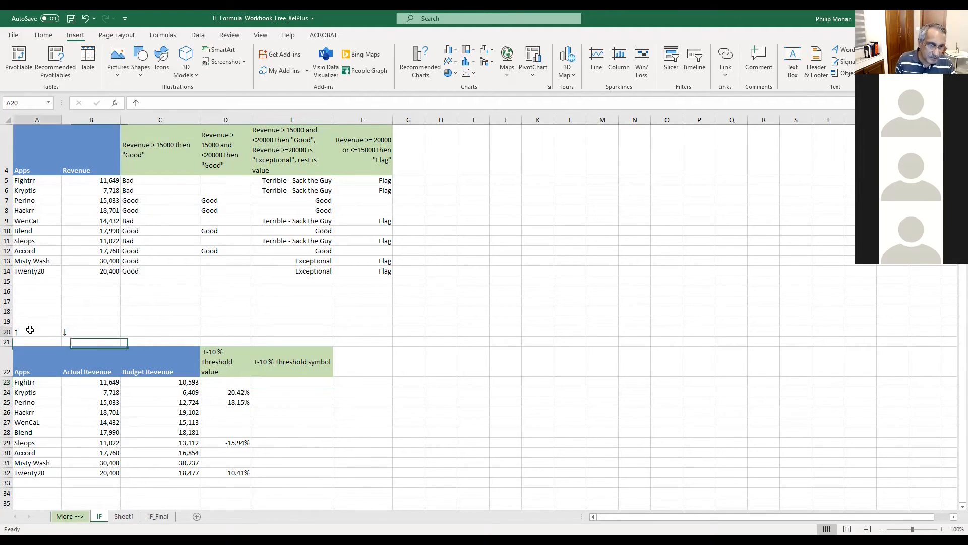
pyautogui.click(76, 332)
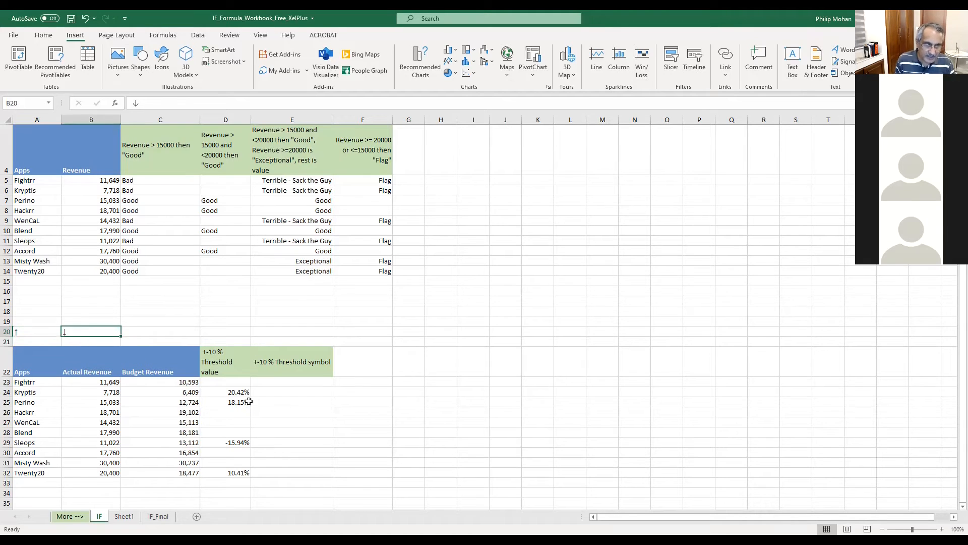
pyautogui.click(289, 399)
pyautogui.click(279, 382)
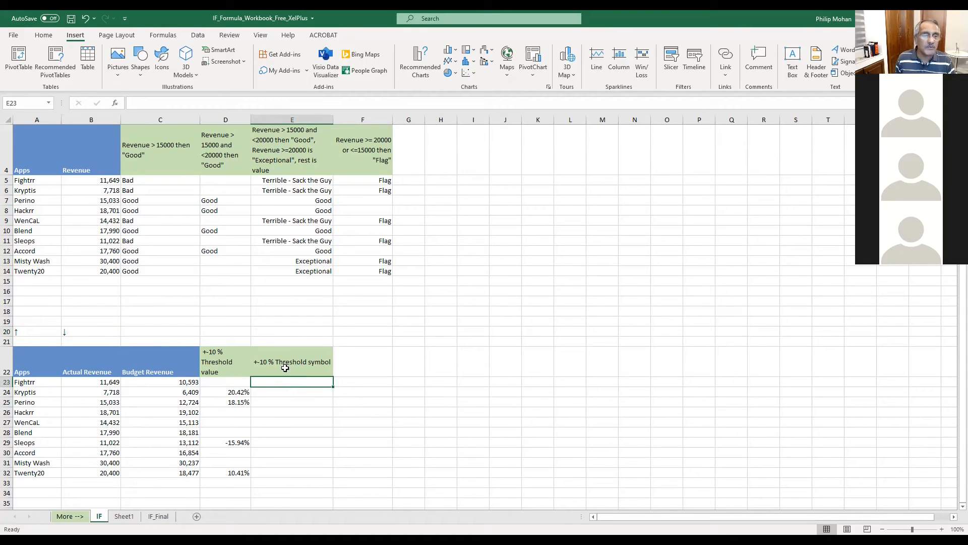
# - Copy the IF/OR formula text from D23 into E23 of the threshold symbol column, keeping its B23 and C23 references
pyautogui.click(223, 382)
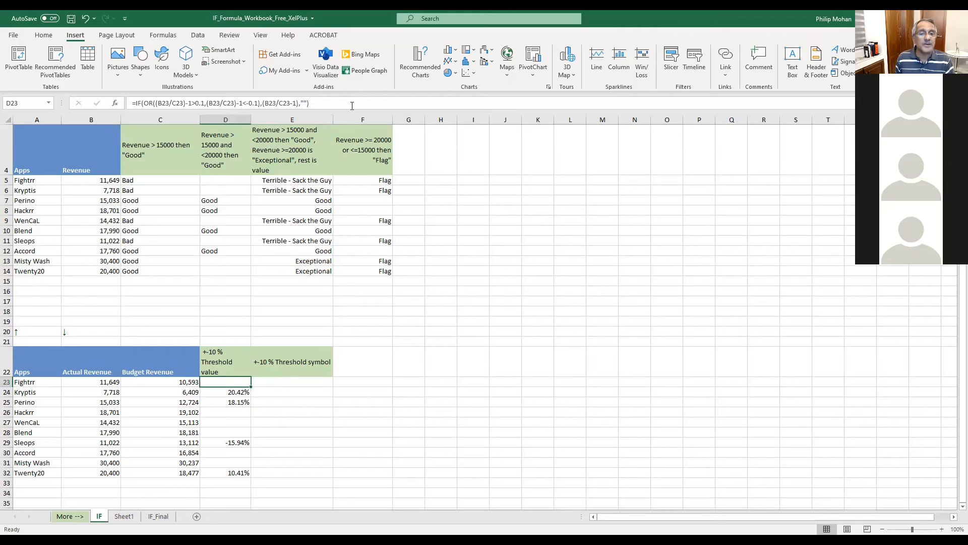
pyautogui.click(351, 104)
pyautogui.tripleClick(136, 99)
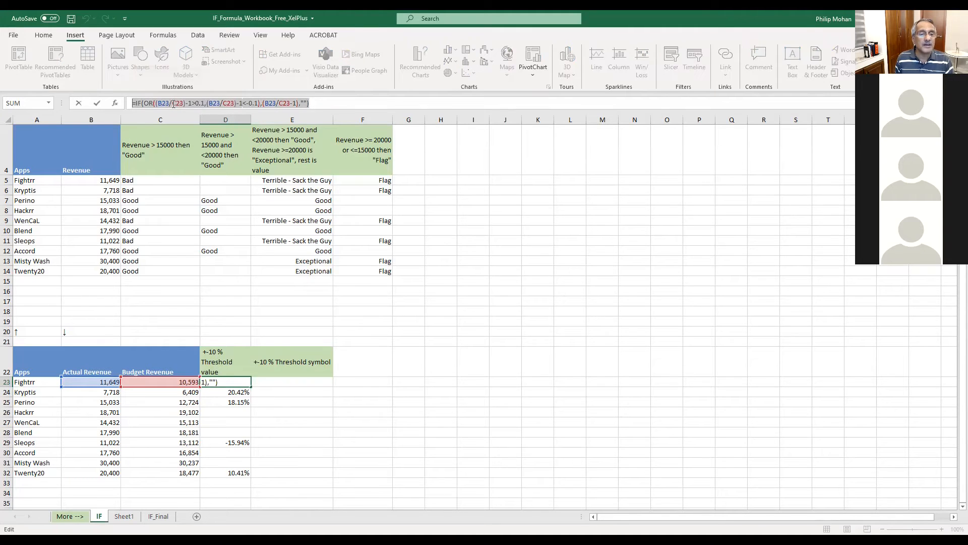
pyautogui.rightClick(173, 105)
pyautogui.click(200, 126)
pyautogui.click(288, 381)
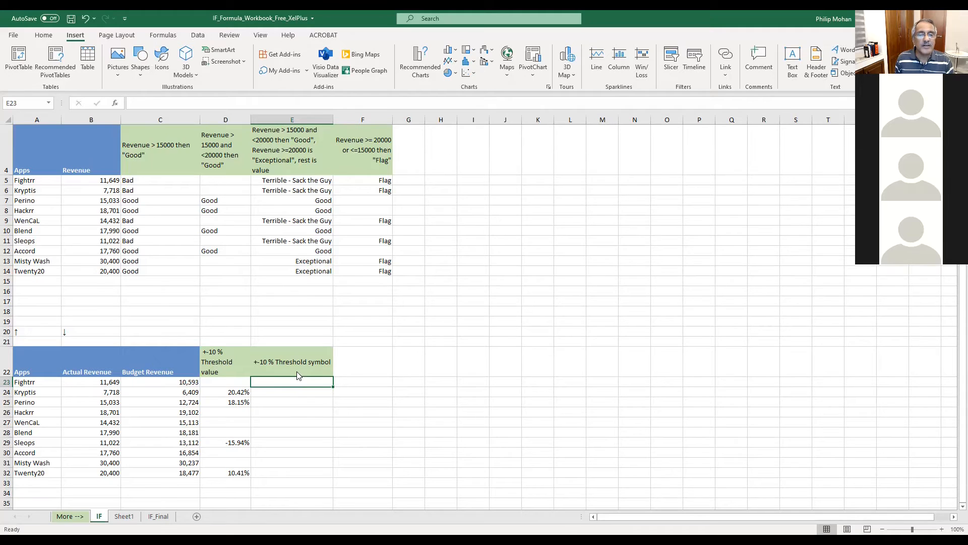
pyautogui.rightClick(290, 382)
pyautogui.click(311, 152)
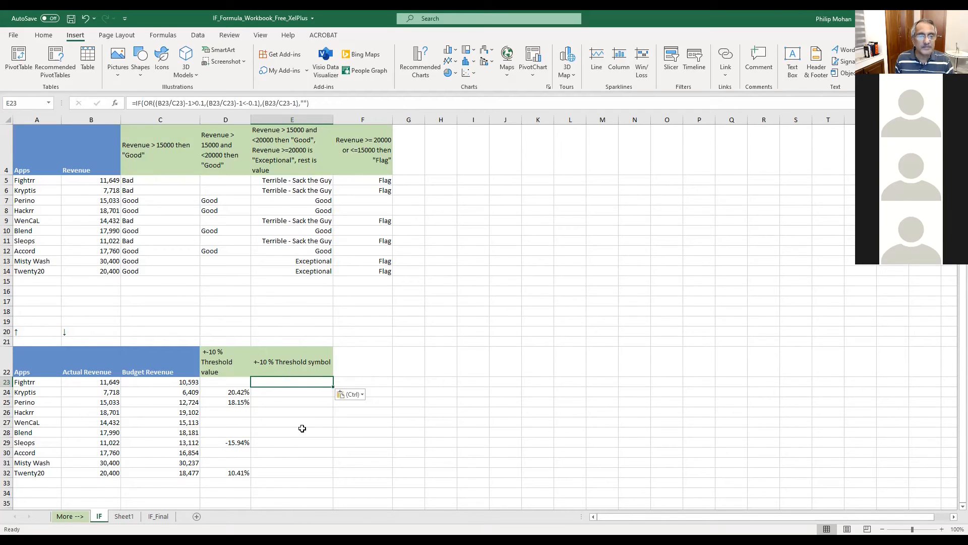
pyautogui.press('Down')
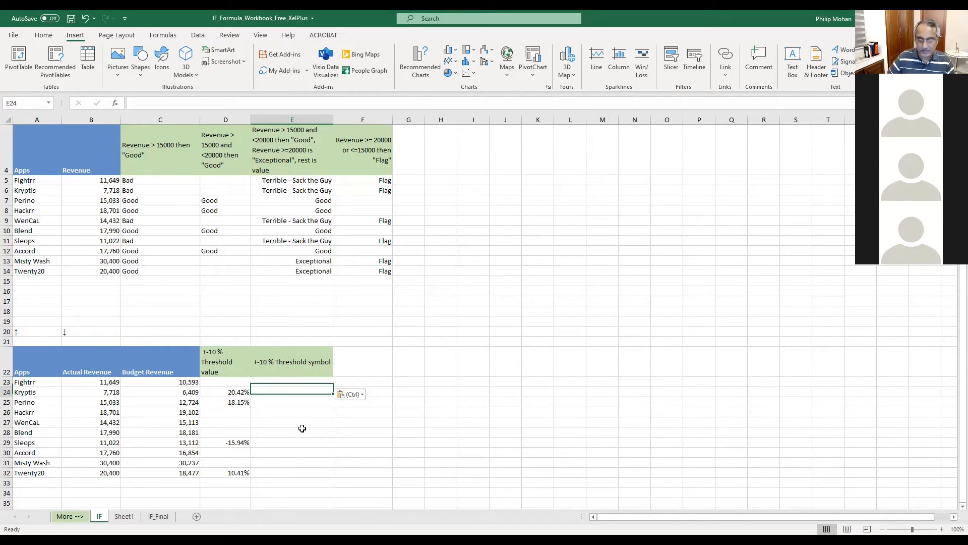
# - Remove the OR function from the E23 formula so the IF begins directly with the (B23/C23)-1>0.1 test
pyautogui.click(308, 380)
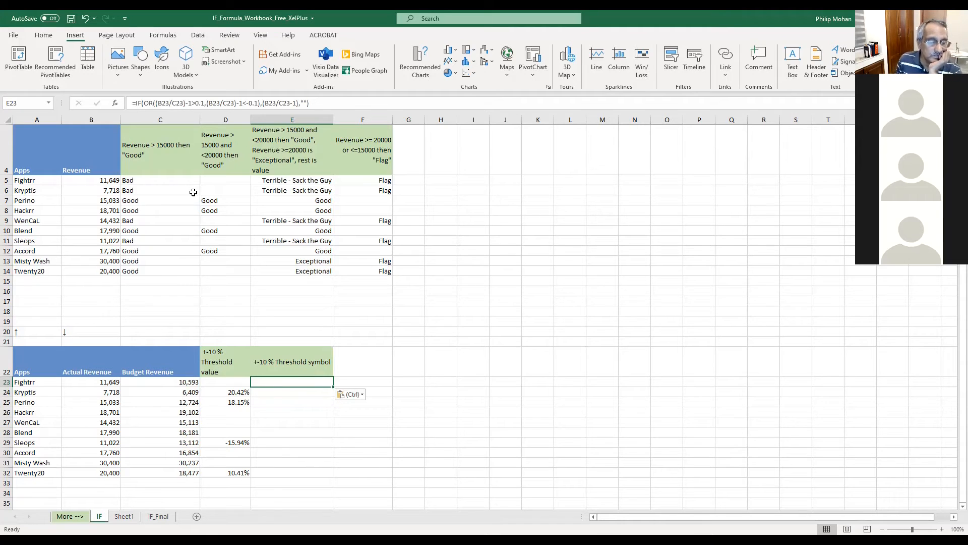
pyautogui.click(145, 103)
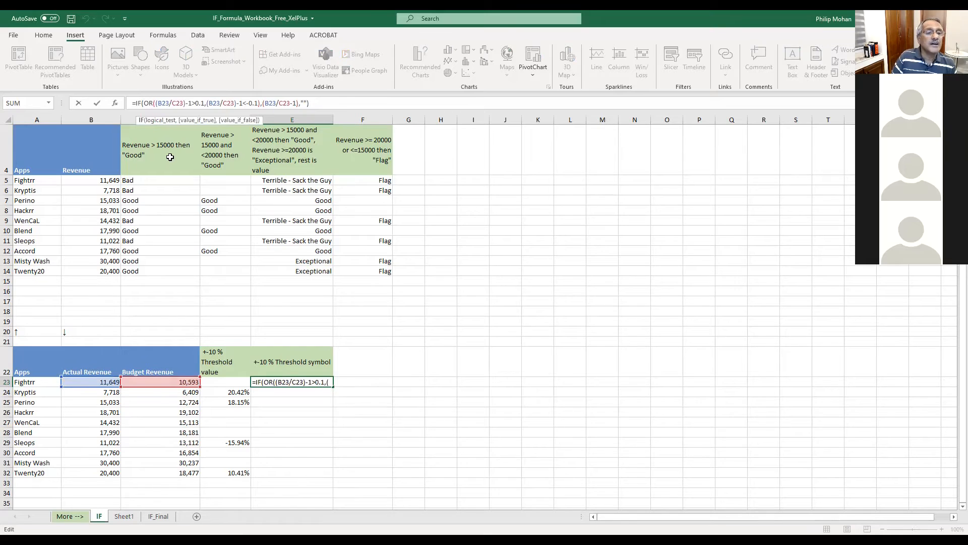
pyautogui.press('BackSpace')
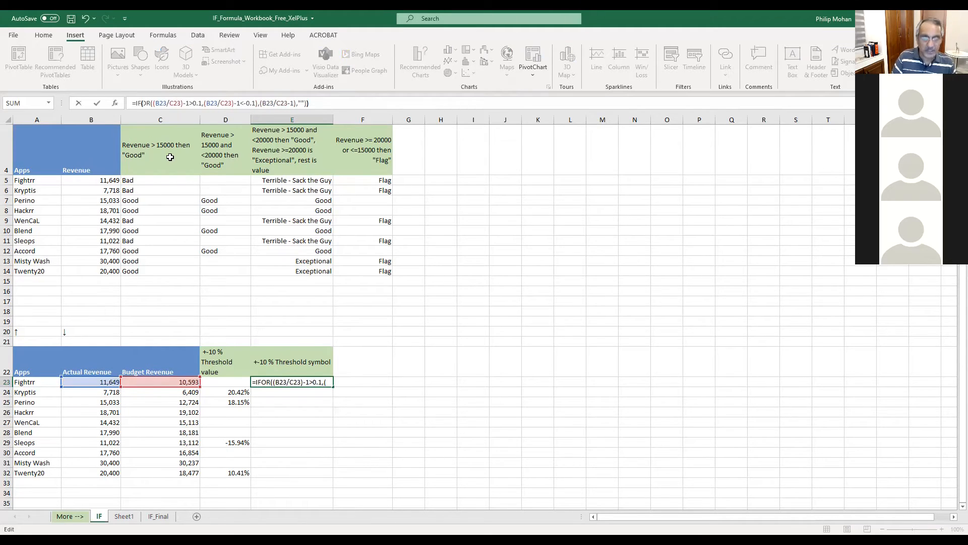
pyautogui.press('Delete')
pyautogui.press('Delete')
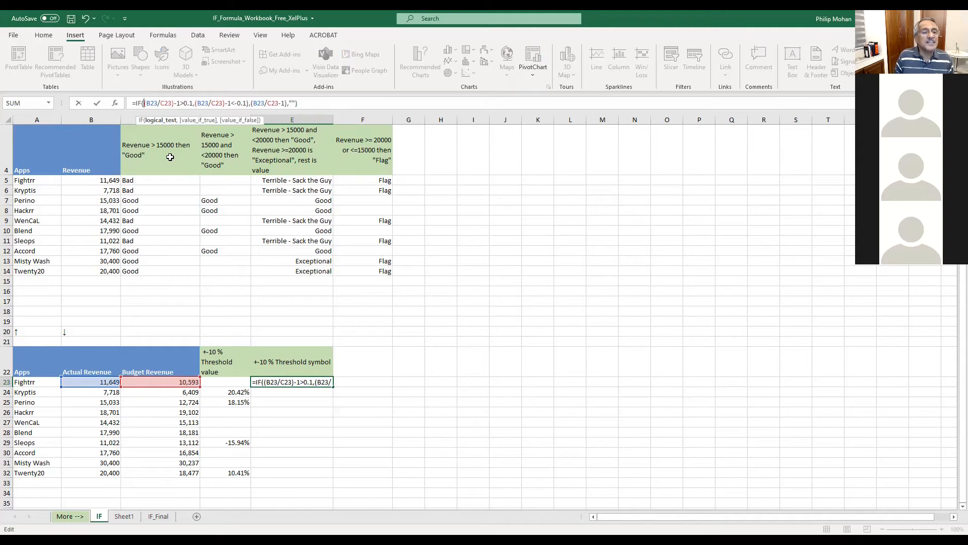
# - Insert A20, the up-arrow cell, as the value if true after the >0.1 test in the E23 formula
pyautogui.click(195, 102)
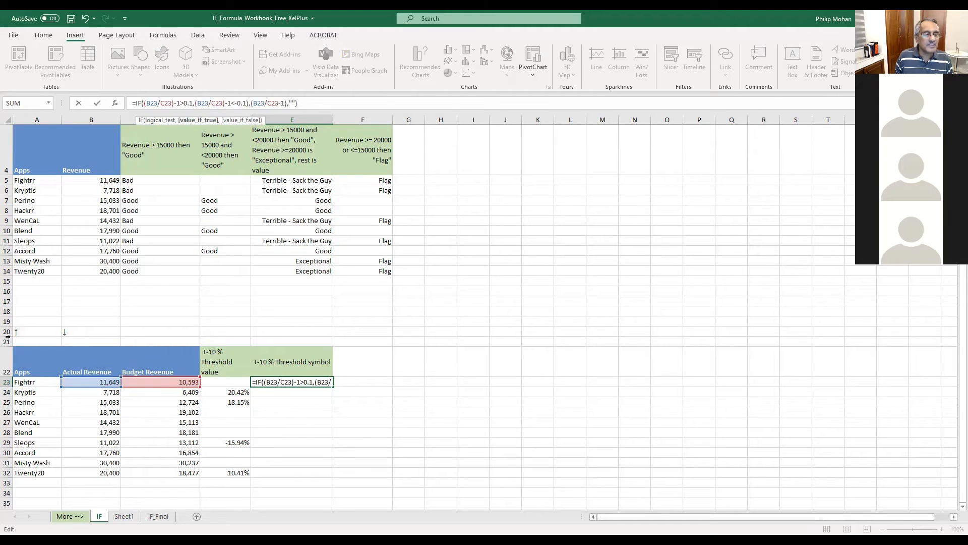
pyautogui.click(26, 331)
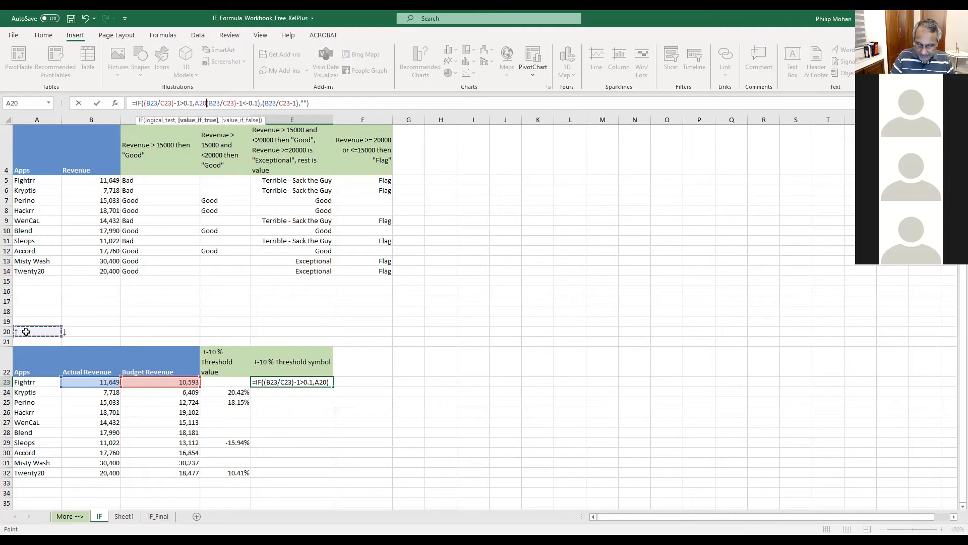
pyautogui.write(',')
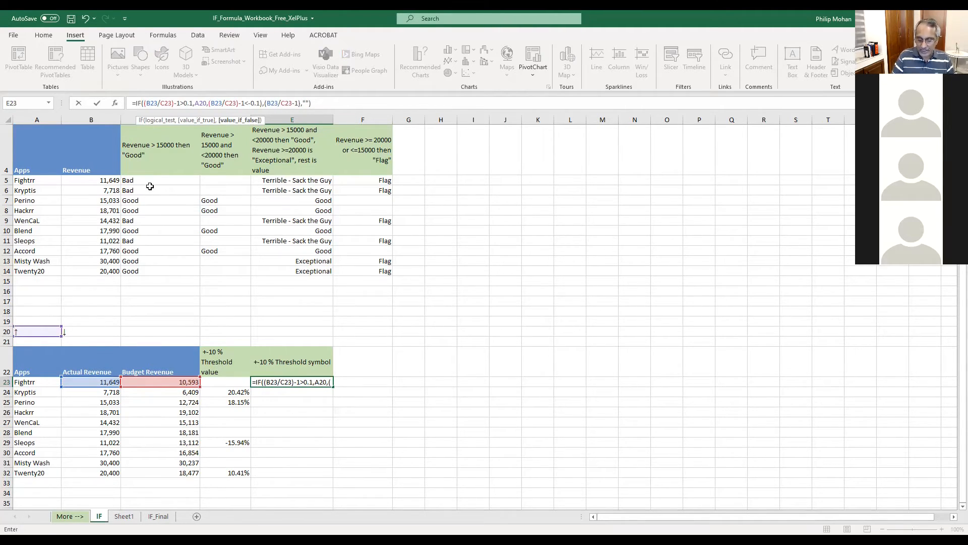
# - Replace the (B23/C23) part of the second condition after A20 with a nested if in the E23 formula
pyautogui.press('Delete')
pyautogui.press('Delete')
pyautogui.press('Delete')
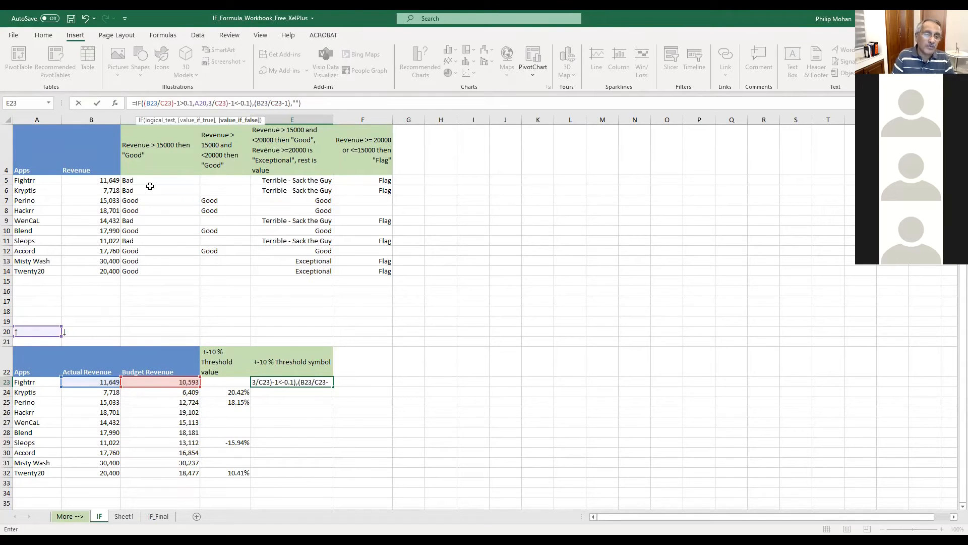
pyautogui.press('Delete')
pyautogui.press('Delete')
pyautogui.press('Delete')
pyautogui.press('Delete')
pyautogui.press('Delete')
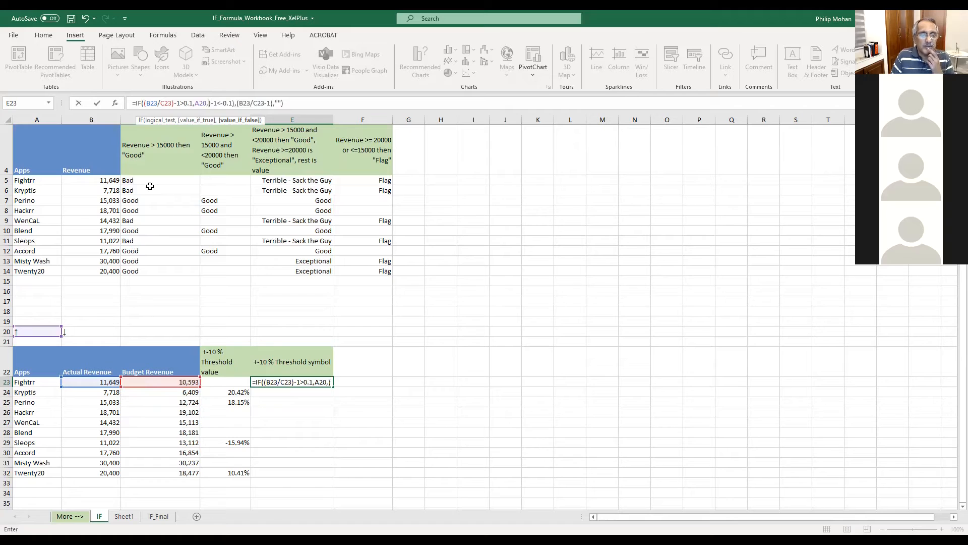
pyautogui.press('Delete')
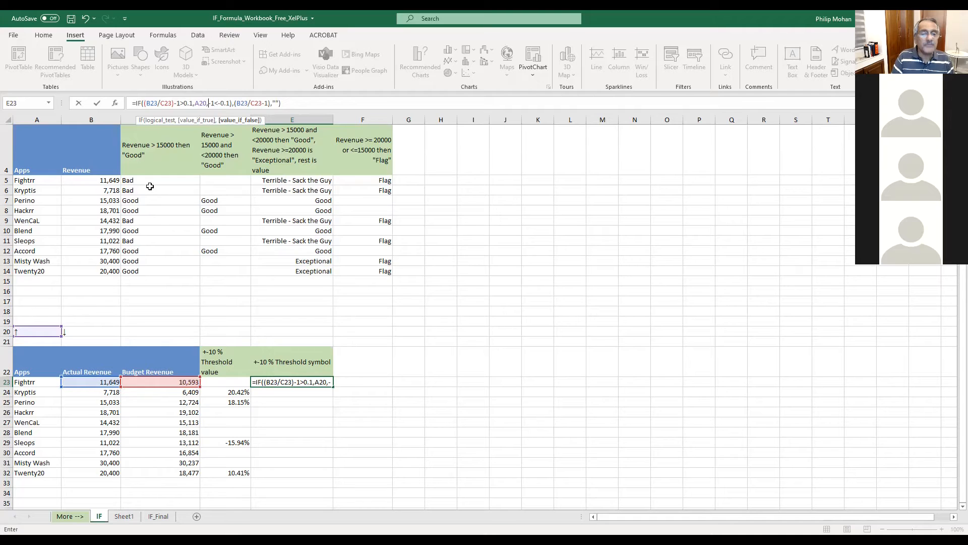
pyautogui.write('if')
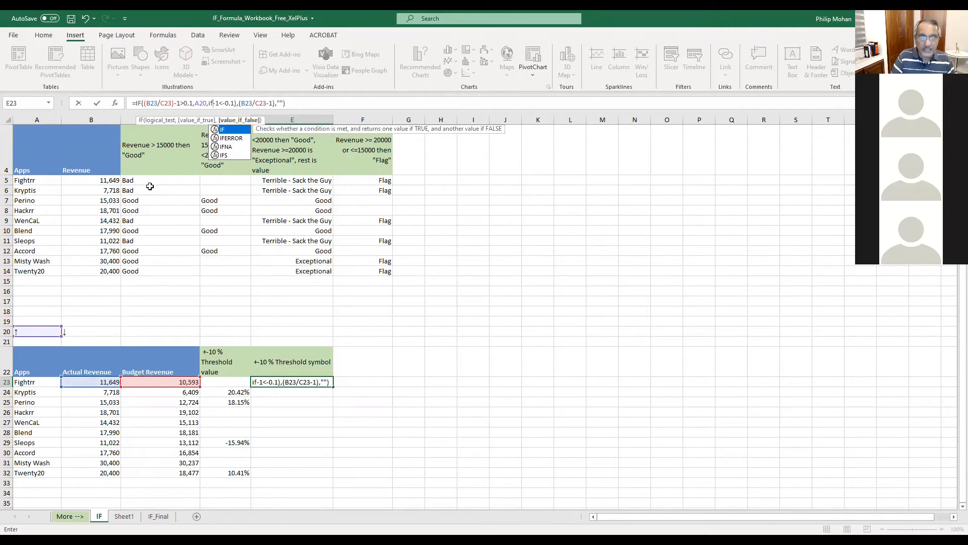
# - Delete the leftover -1<-0.1 text and stray closing parenthesis so the nested if directly precedes (B23/C23-1)
pyautogui.press('Delete')
pyautogui.press('Delete')
pyautogui.press('Delete')
pyautogui.press('Delete')
pyautogui.press('Delete')
pyautogui.press('Delete')
pyautogui.press('Delete')
pyautogui.press('Delete')
pyautogui.press('Delete')
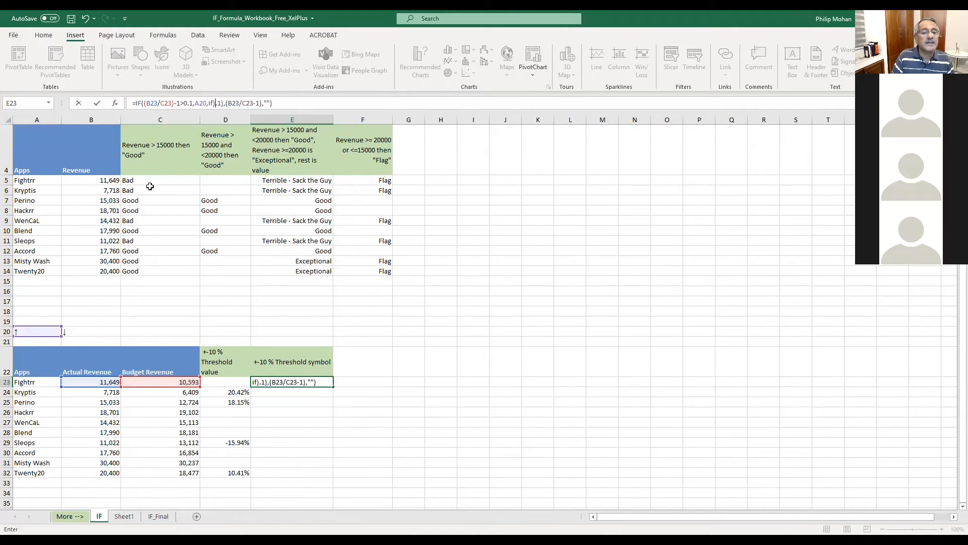
pyautogui.write(')')
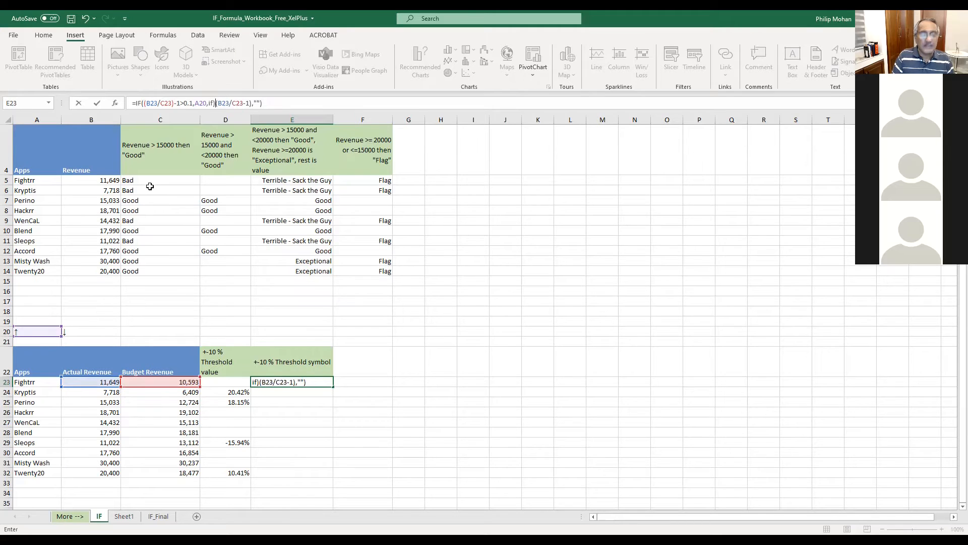
pyautogui.press('Return')
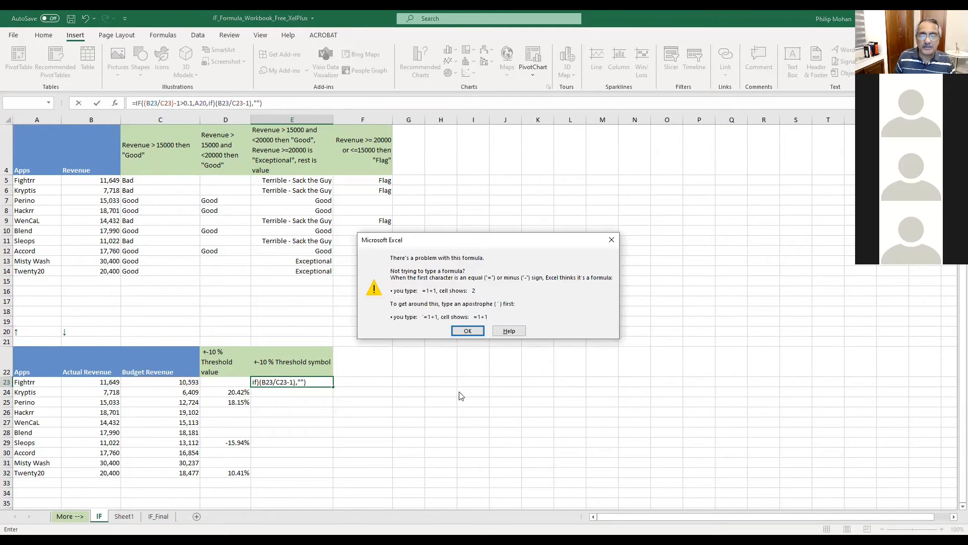
pyautogui.click(469, 330)
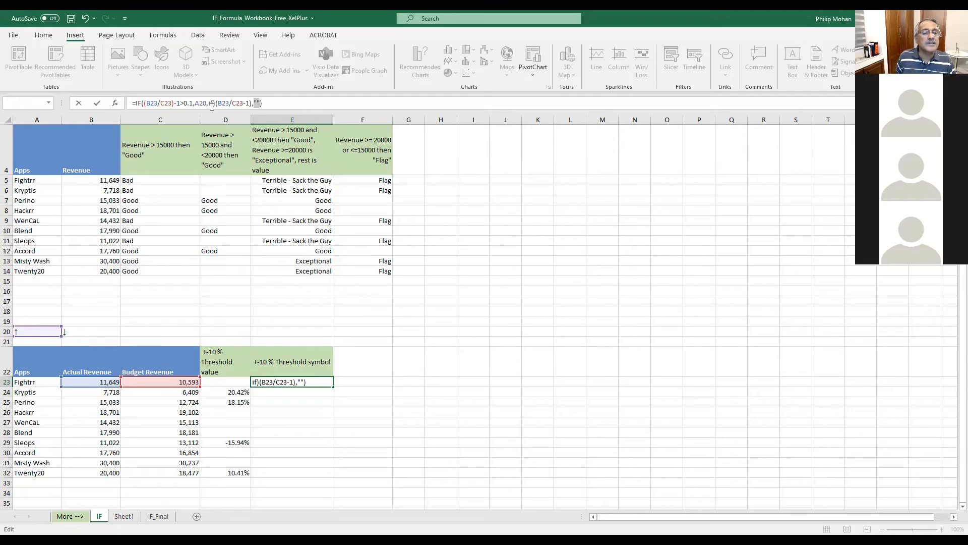
pyautogui.click(212, 104)
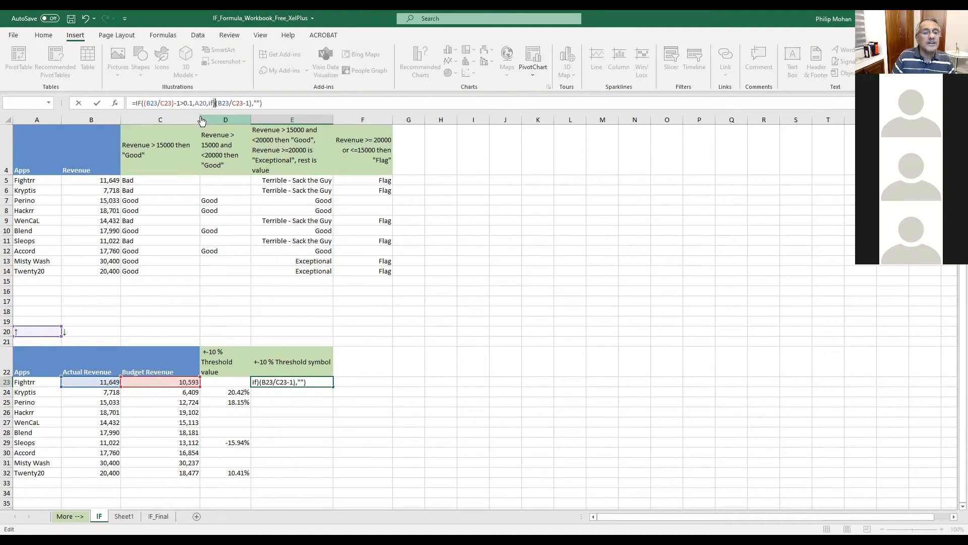
pyautogui.press('BackSpace')
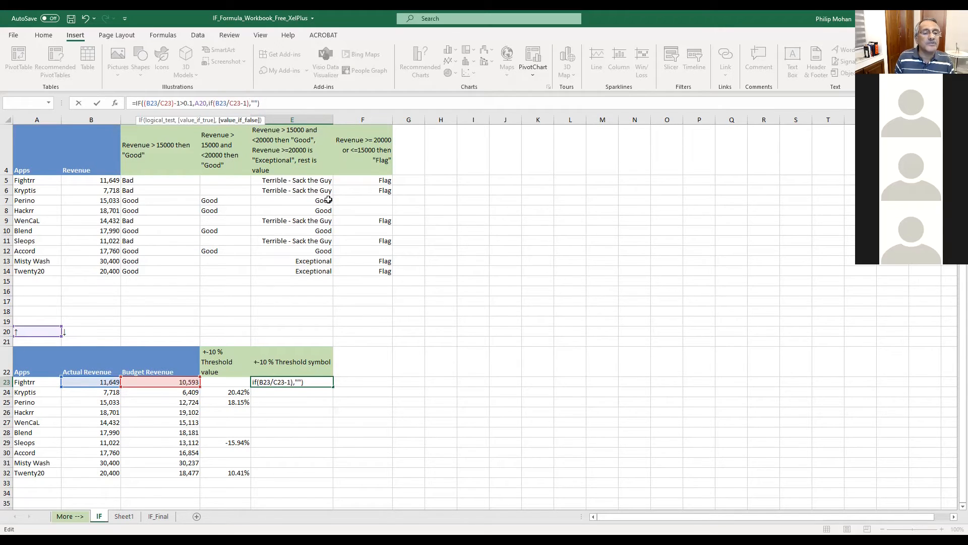
# - Complete the nested IF with the comparison <.1 and B20, the down-arrow cell, as its true value, and try to enter the formula
pyautogui.write('<')
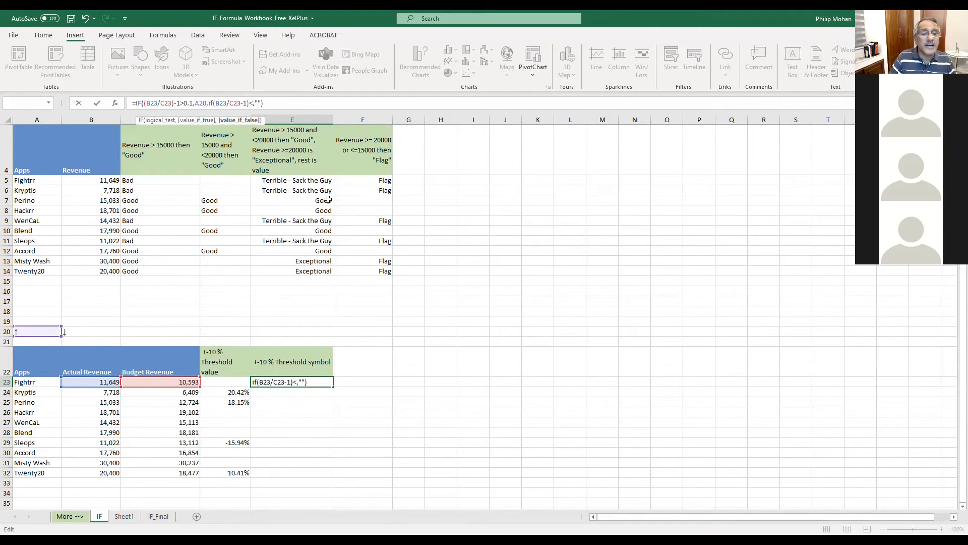
pyautogui.write('-')
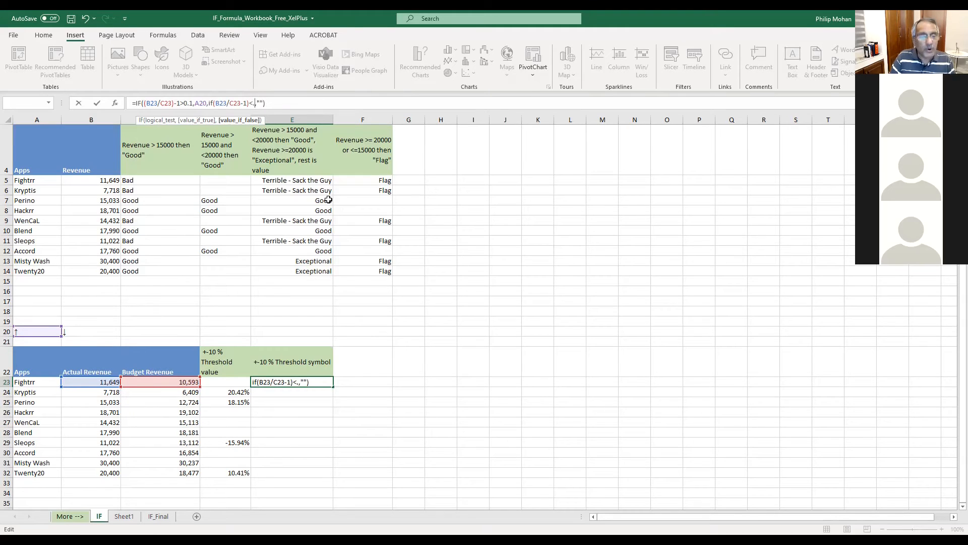
pyautogui.write('1')
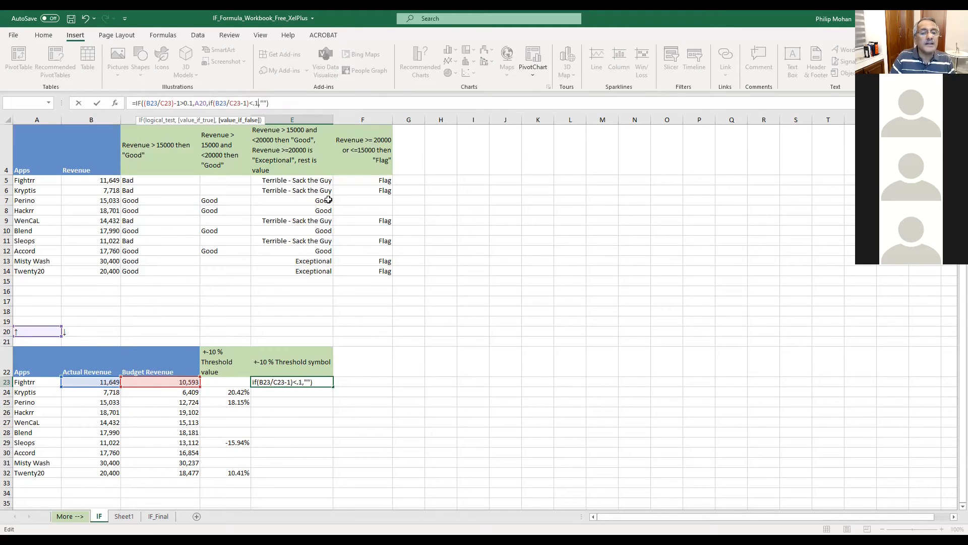
pyautogui.click(262, 103)
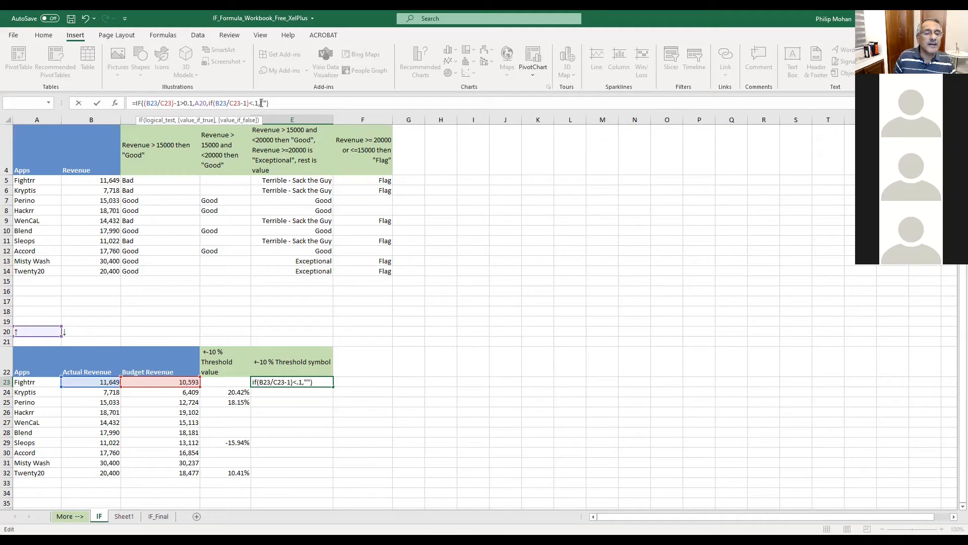
pyautogui.click(98, 328)
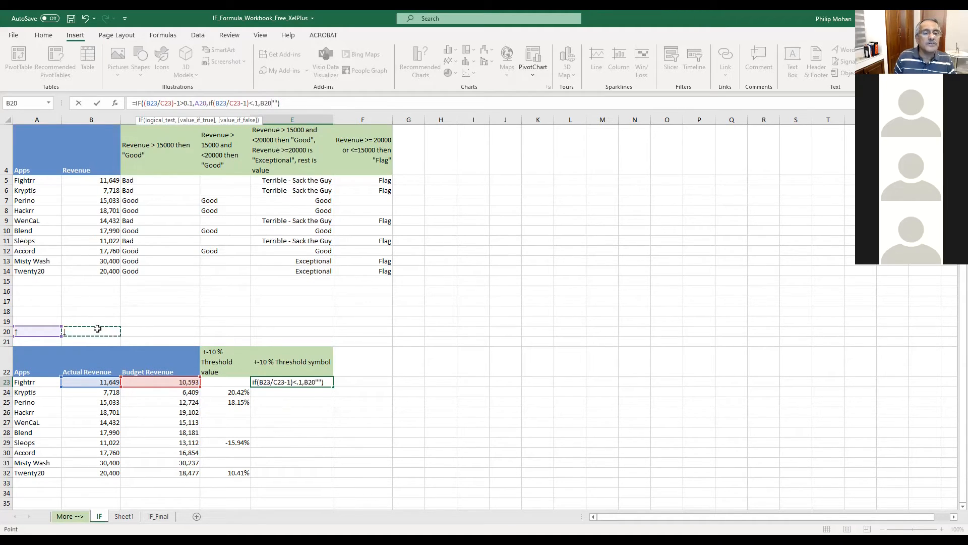
pyautogui.write(',')
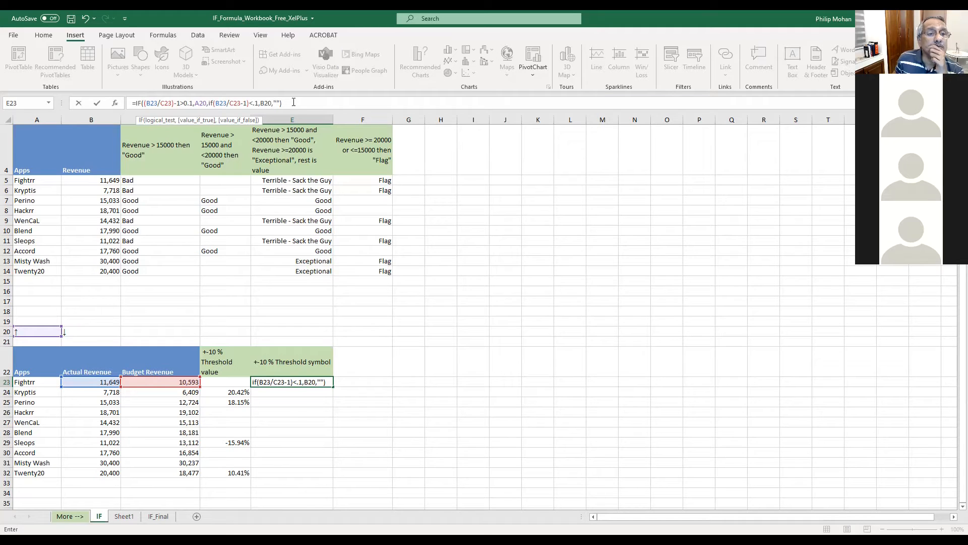
pyautogui.click(293, 102)
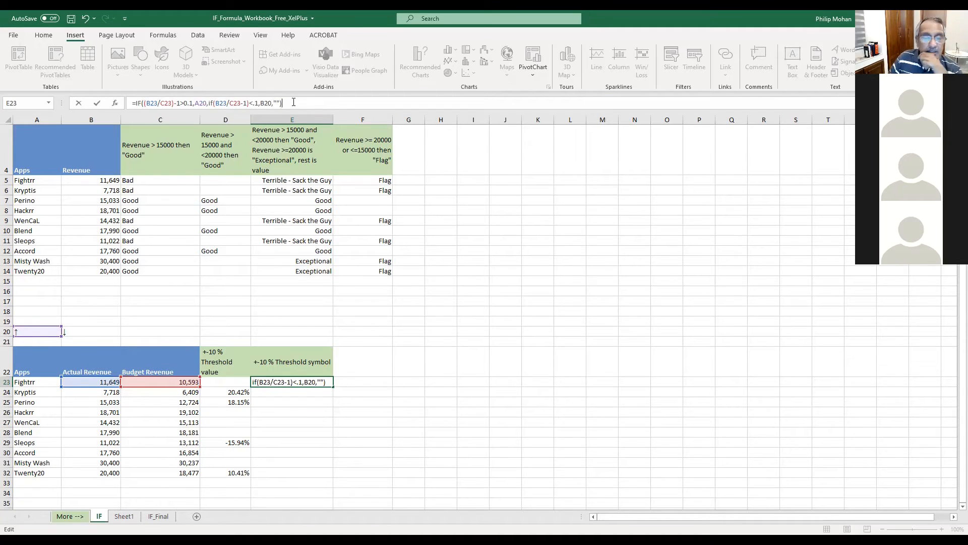
pyautogui.press('Return')
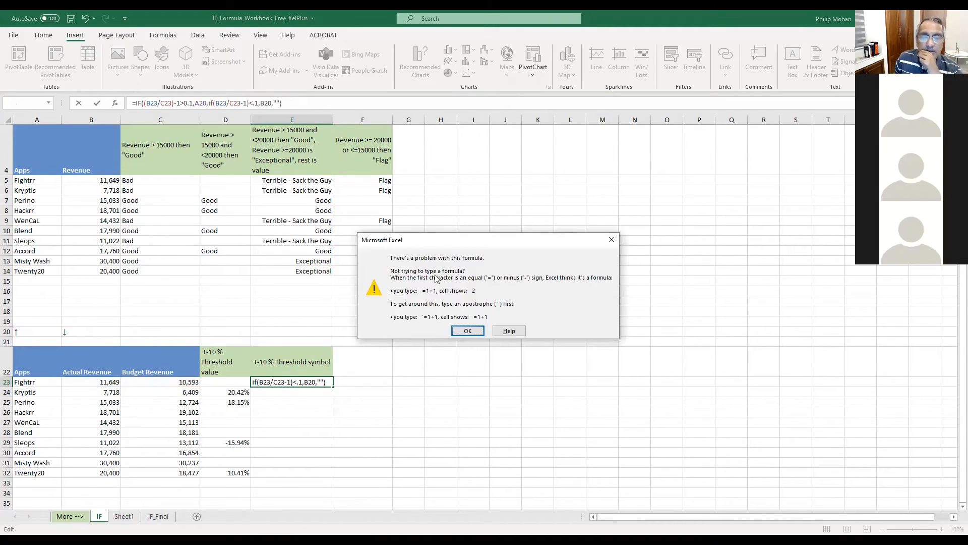
pyautogui.click(468, 330)
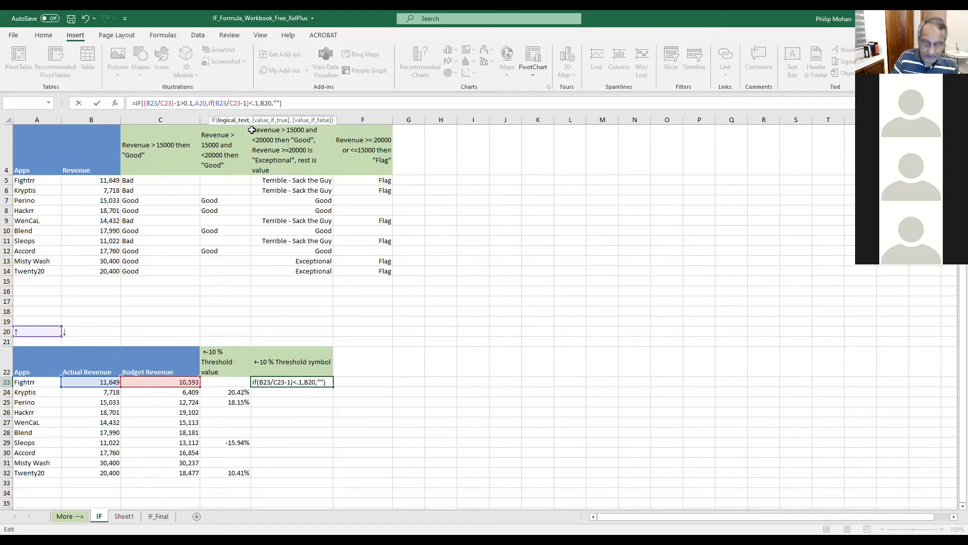
# - Rewrite the nested test in E23 as ((B23/C23)-1) with its own parentheses around the division, and try to enter the formula
pyautogui.write(')')
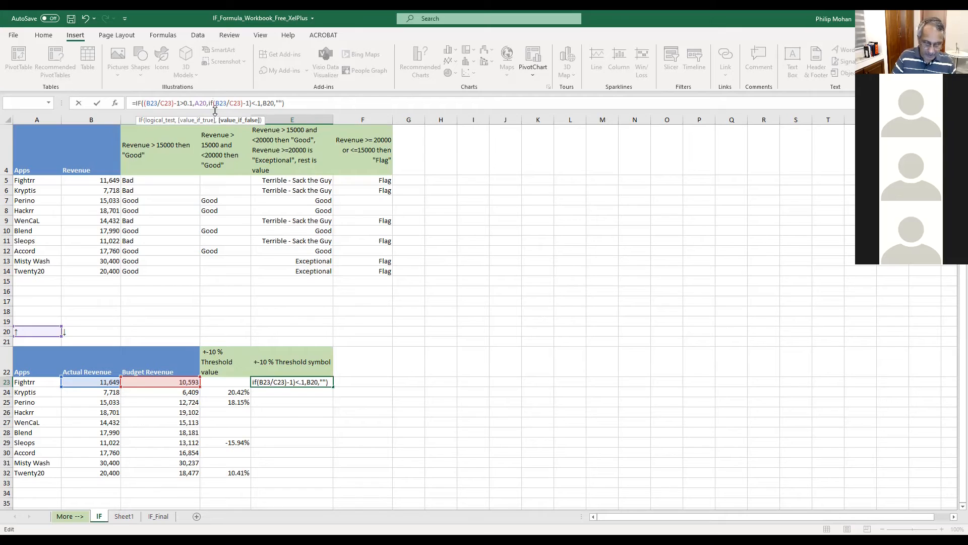
pyautogui.write('(')
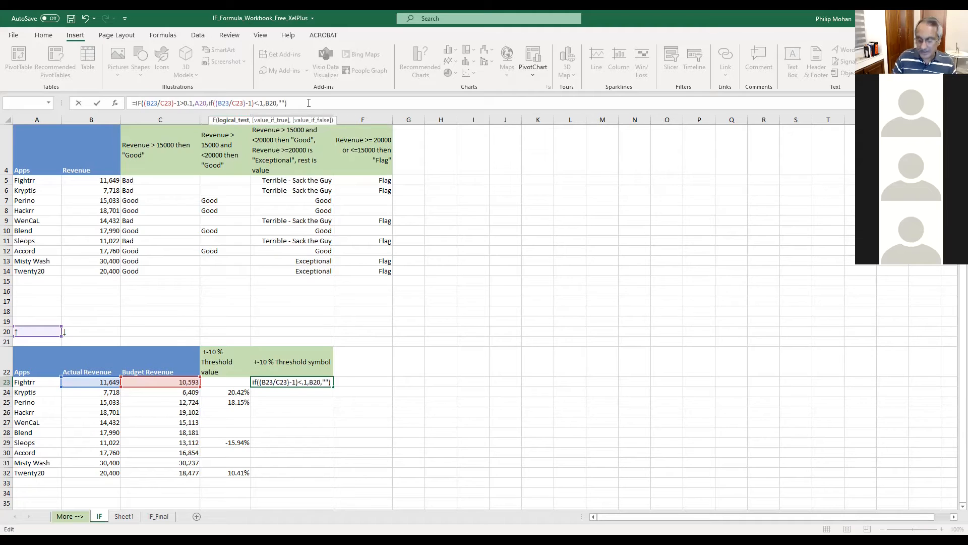
pyautogui.press('Return')
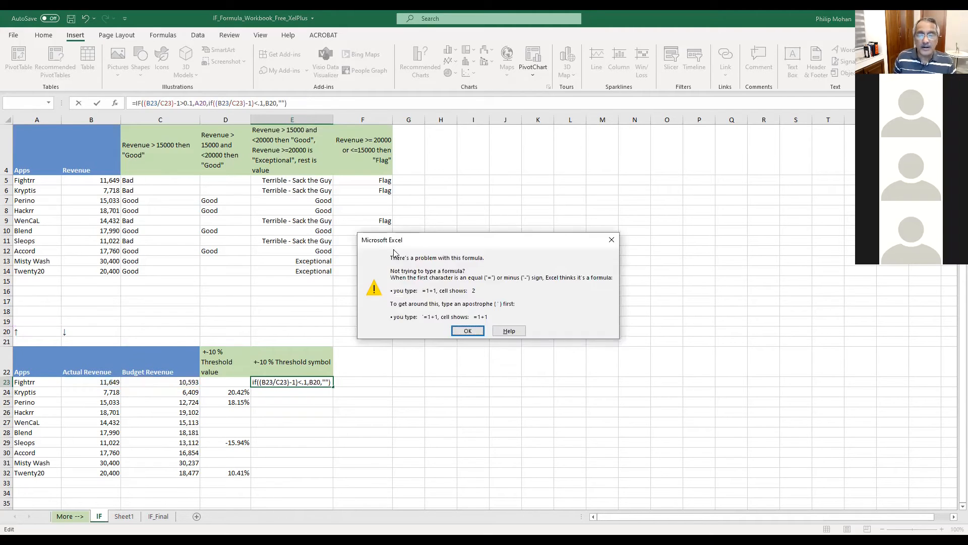
pyautogui.click(467, 330)
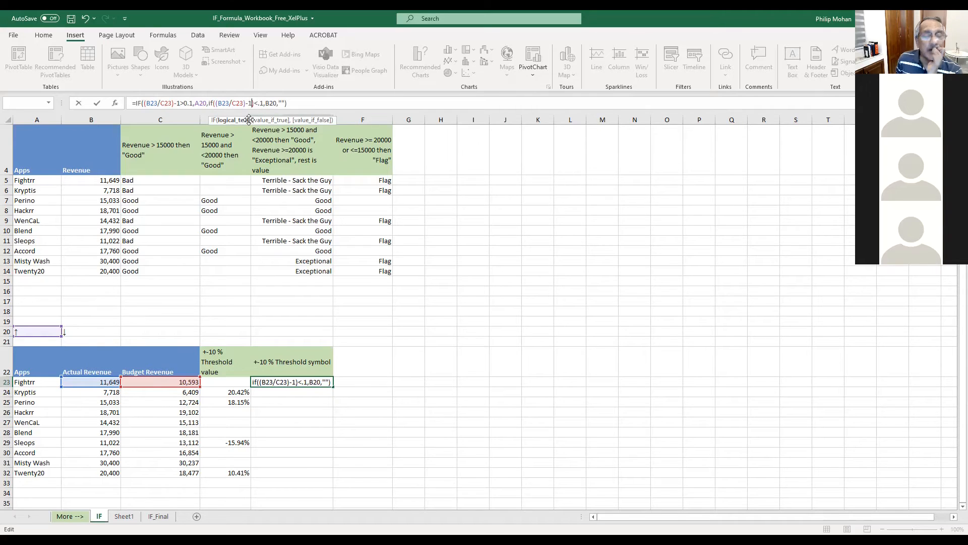
# - Remove the extra parenthesis after -1 in the nested test, close both IFs at the formula's end, and enter it in E23
pyautogui.press('BackSpace')
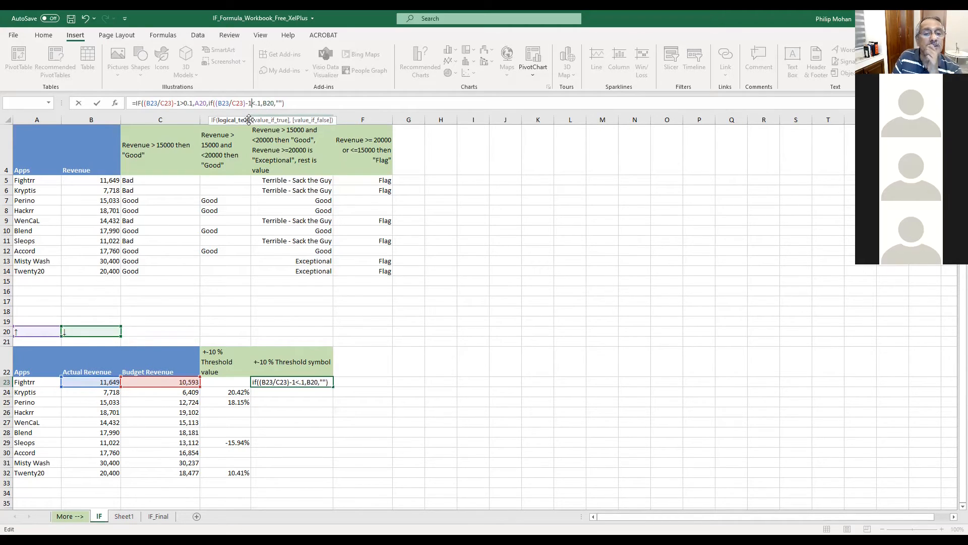
pyautogui.click(294, 102)
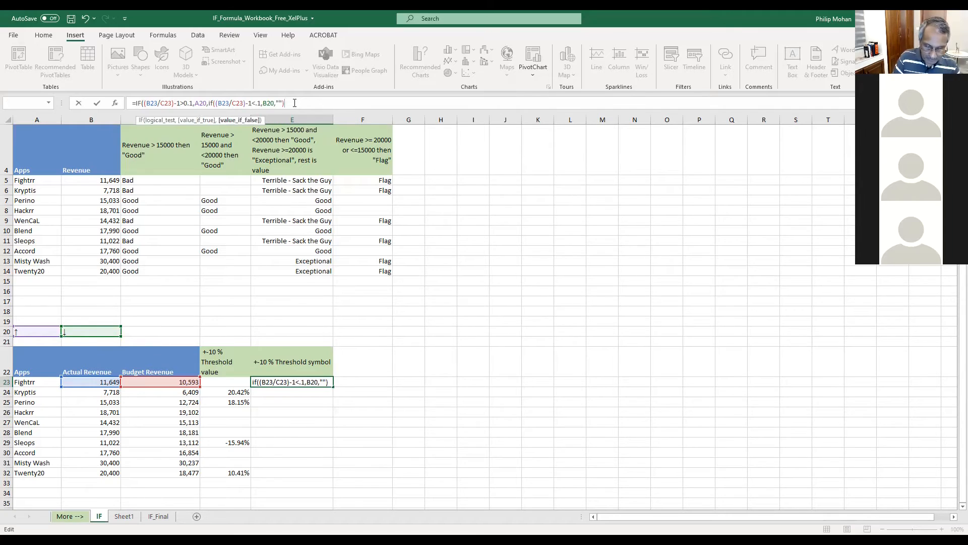
pyautogui.write(')')
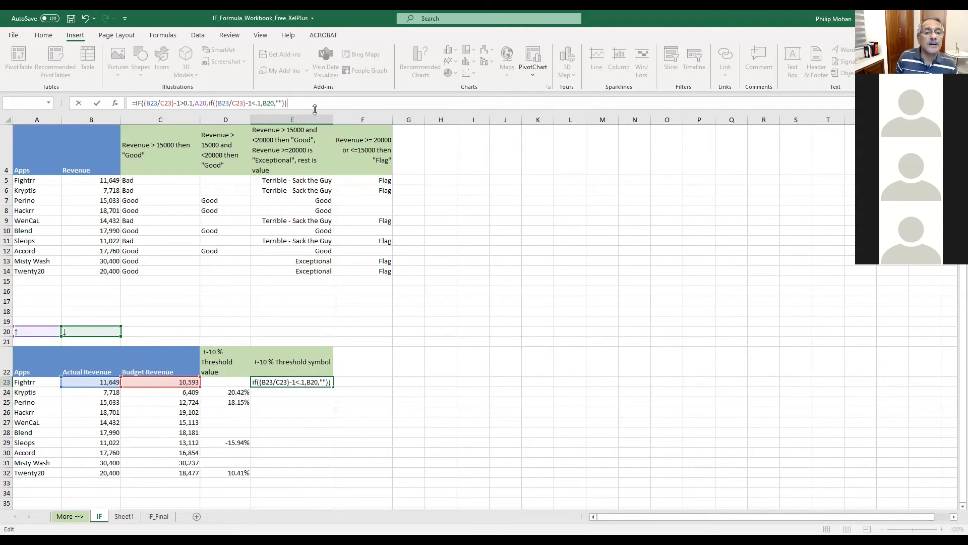
pyautogui.press('Return')
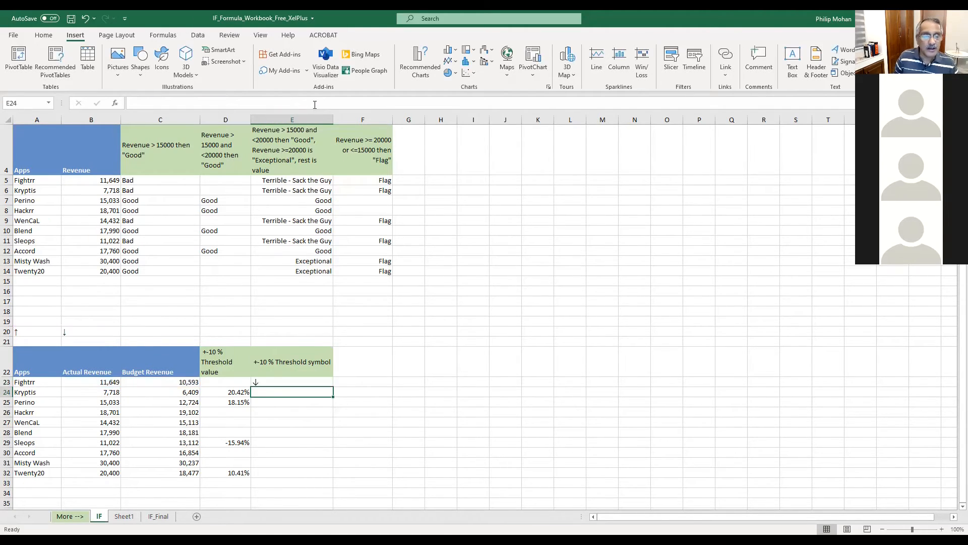
pyautogui.click(279, 384)
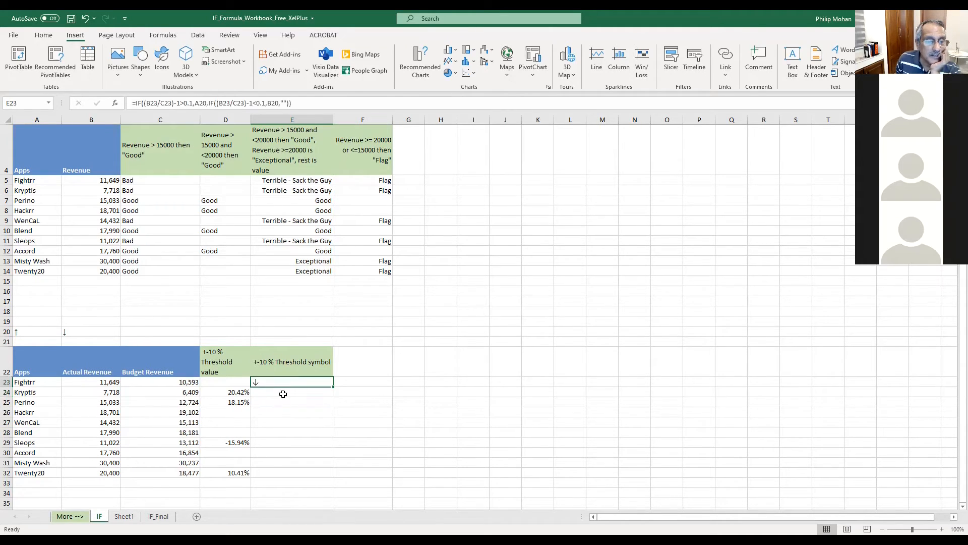
# - Fill the nested IF formula from E23 down the threshold symbol column to E32
pyautogui.click(333, 386)
pyautogui.doubleClick(333, 385)
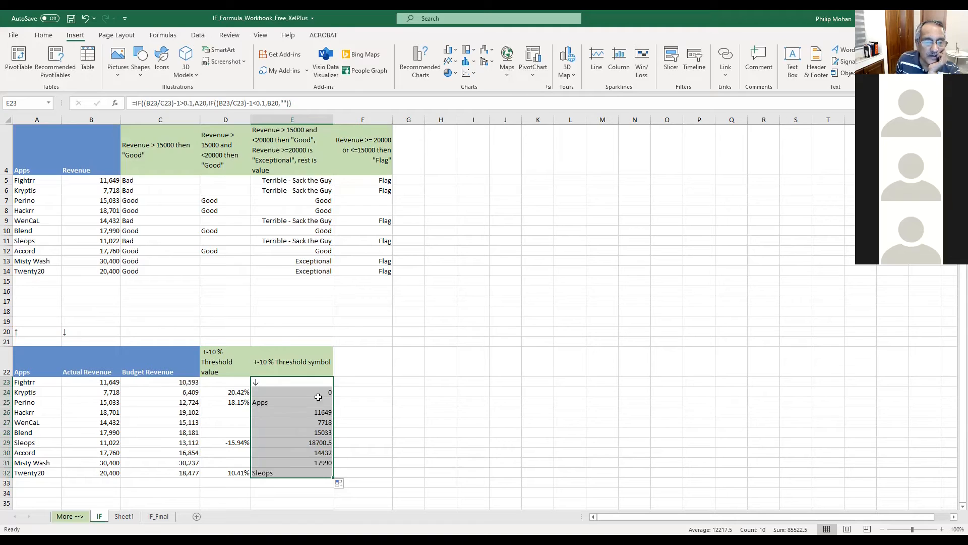
# - Make both arrow references in the E23 formula absolute, as $A$20 and $B$20, and enter the formula
pyautogui.click(268, 383)
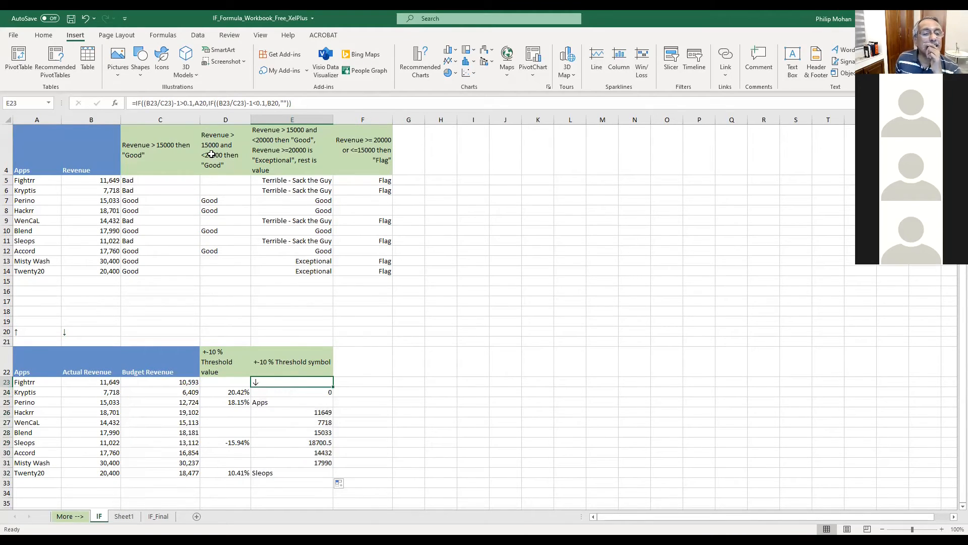
pyautogui.click(196, 103)
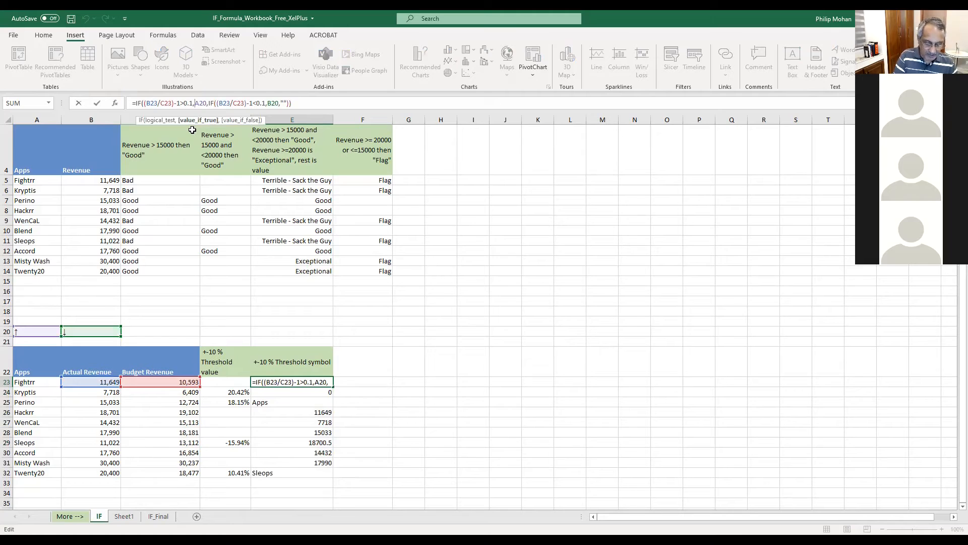
pyautogui.press('F4')
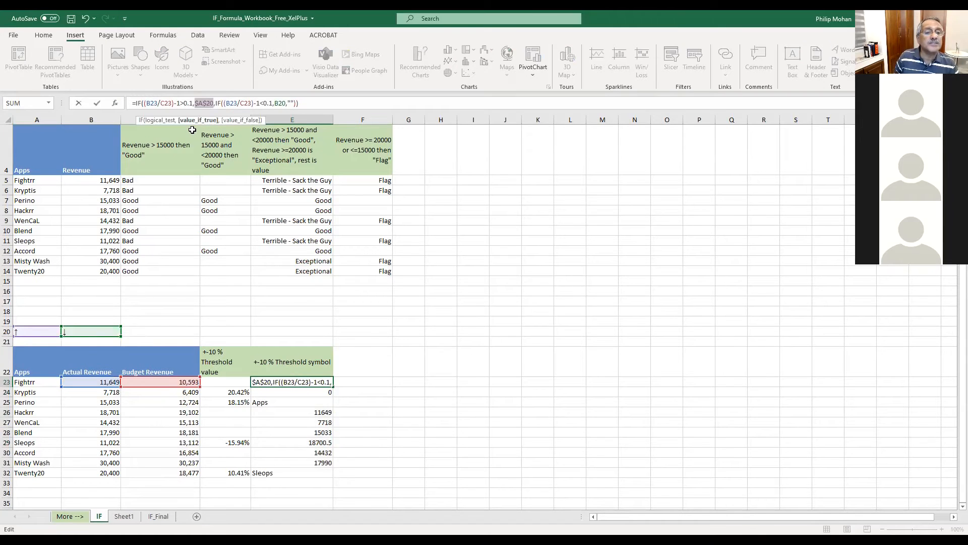
pyautogui.click(276, 103)
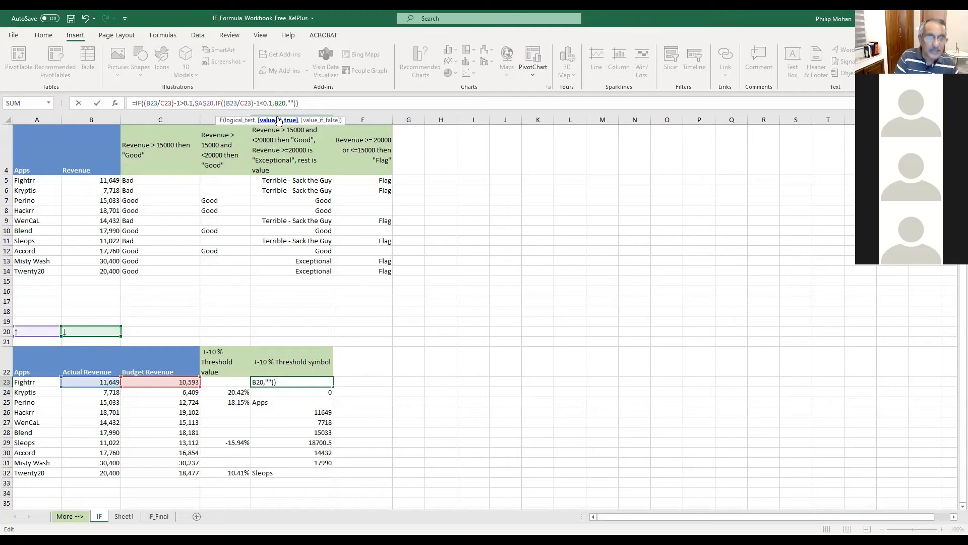
pyautogui.write('$')
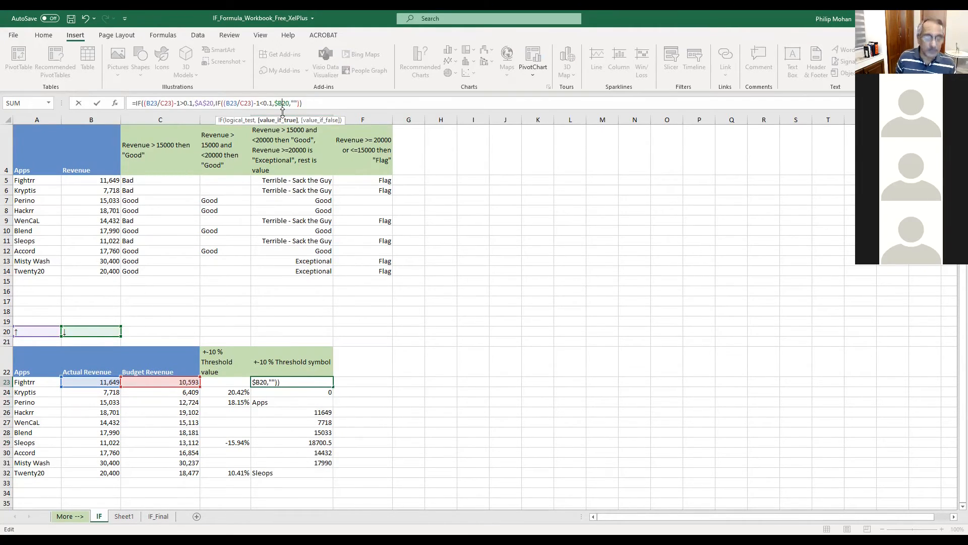
pyautogui.click(282, 110)
pyautogui.write('$')
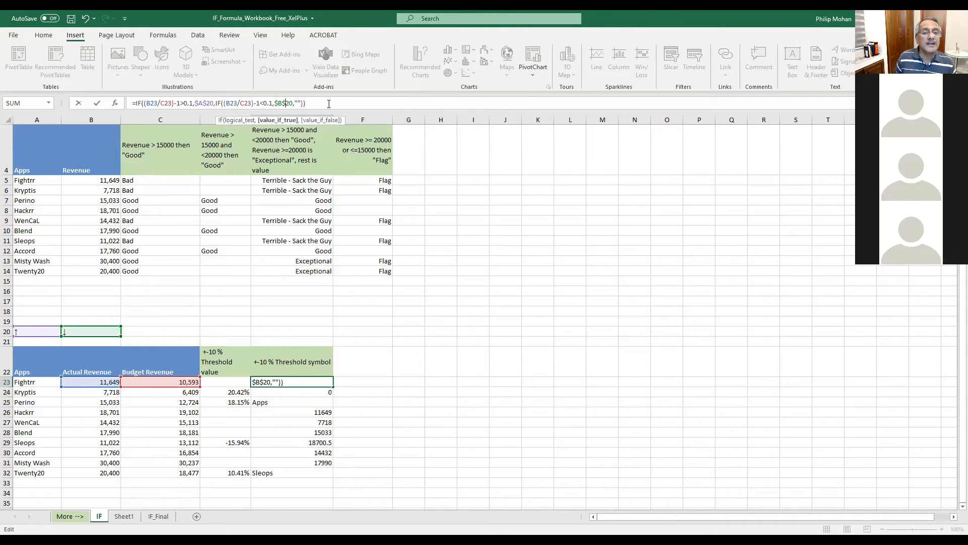
pyautogui.press('Return')
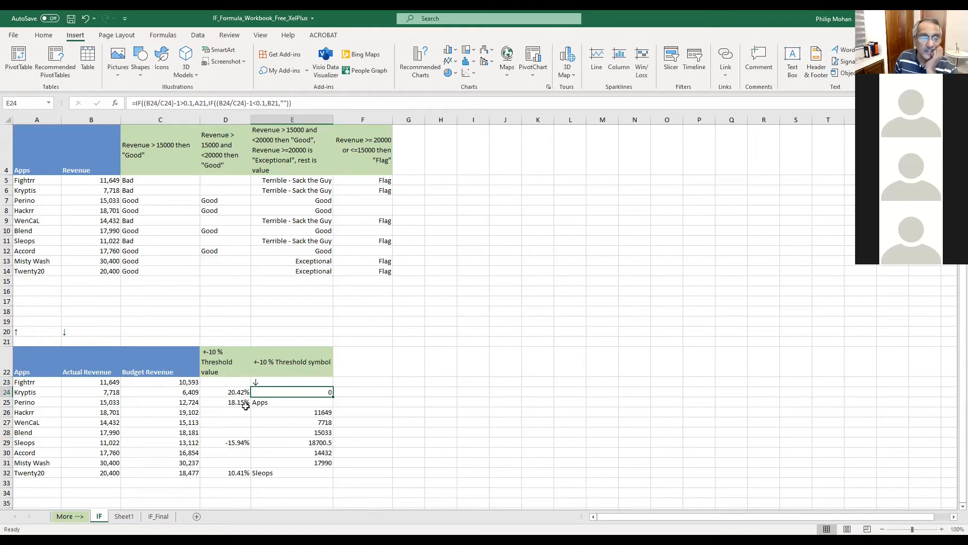
# - Copy the E23 formula with absolute arrow references down to E32 and check the symbols against the threshold values
pyautogui.click(313, 382)
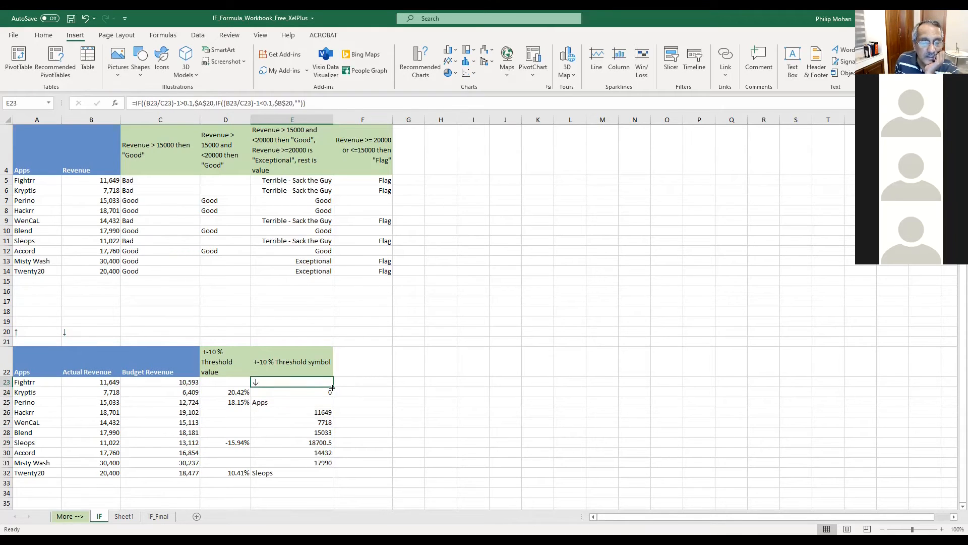
pyautogui.doubleClick(333, 387)
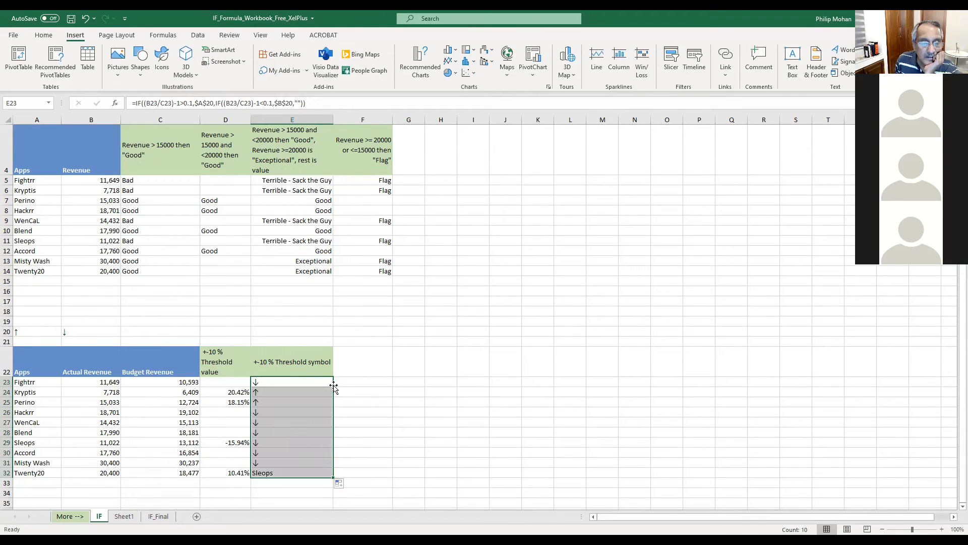
pyautogui.moveTo(261, 383); pyautogui.dragTo(257, 473)
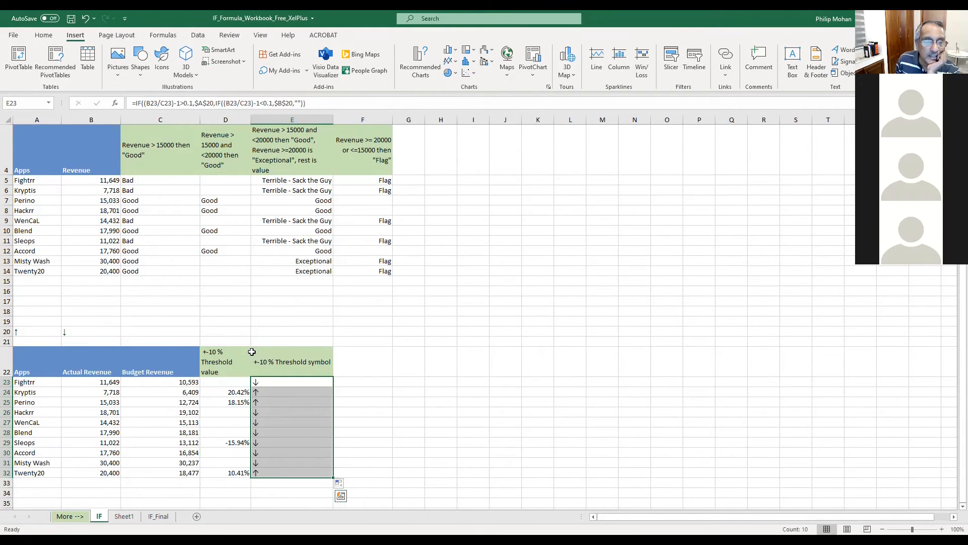
pyautogui.click(226, 389)
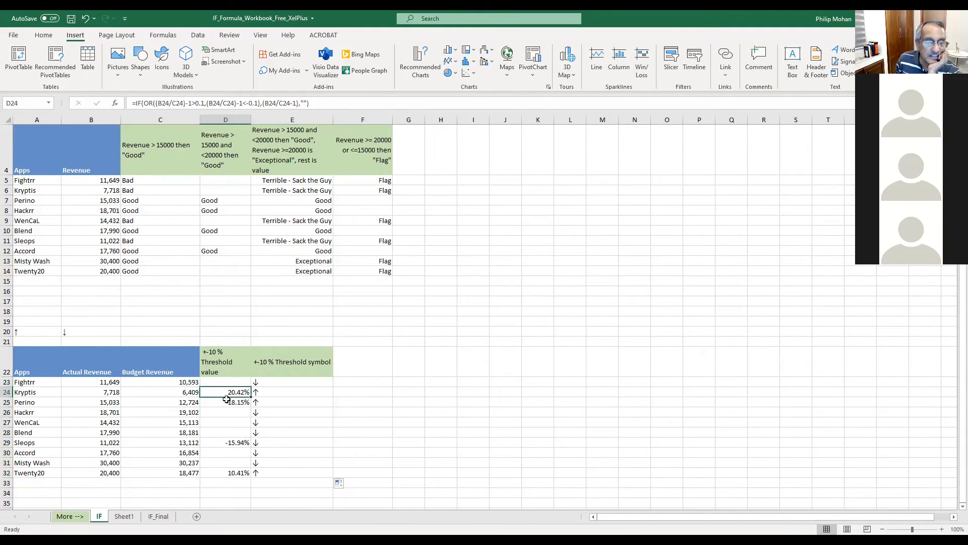
pyautogui.click(267, 383)
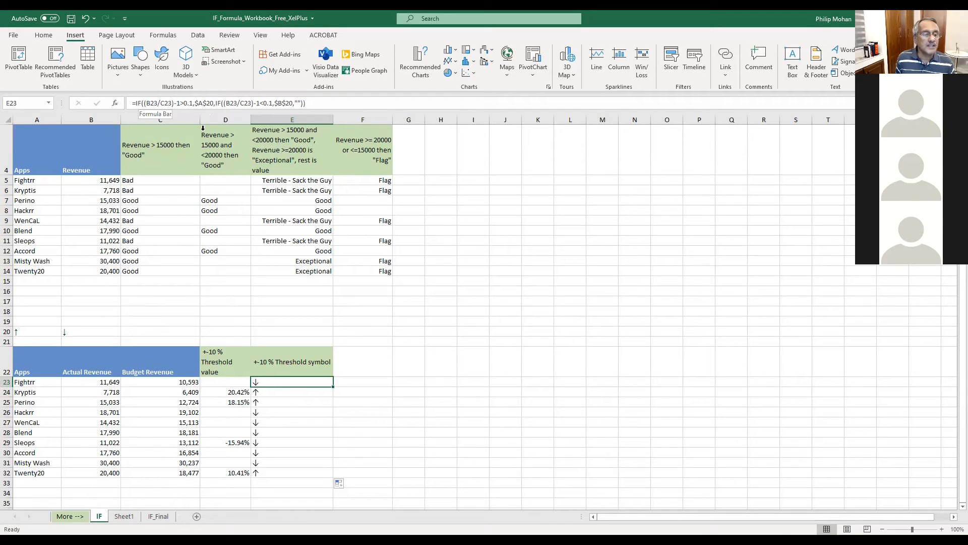
pyautogui.click(21, 330)
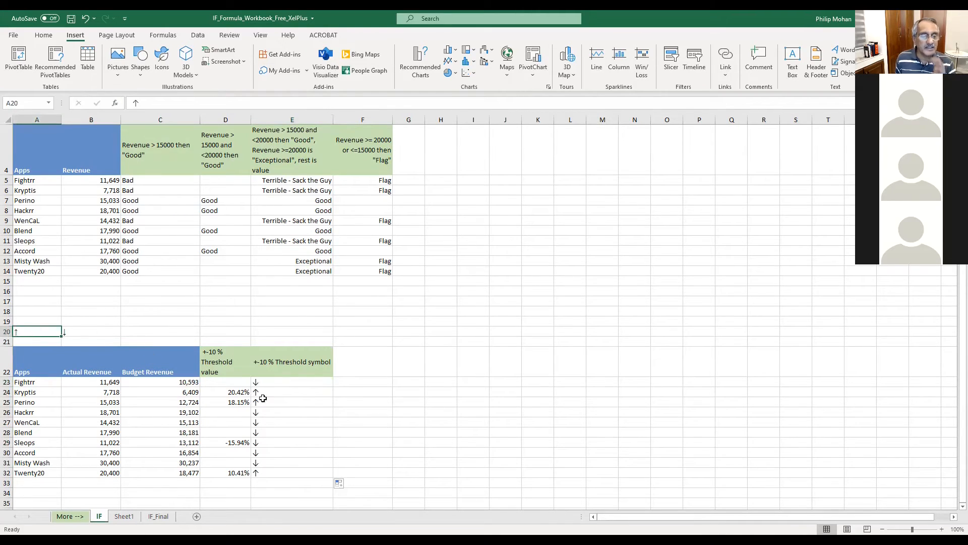
# - Try to add another empty-text argument (,"") between the two final closing parentheses of the E23 formula and enter it
pyautogui.click(267, 380)
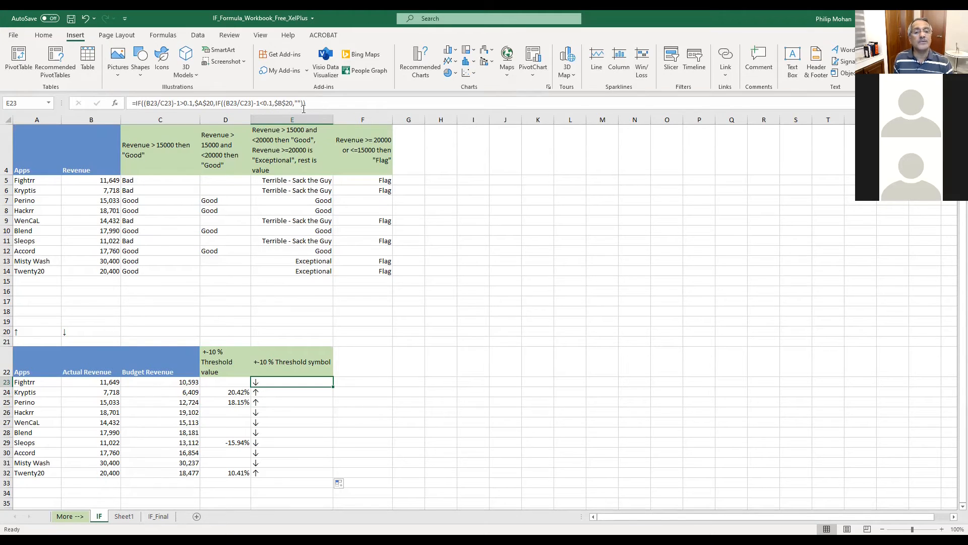
pyautogui.press('F2')
pyautogui.click(252, 103)
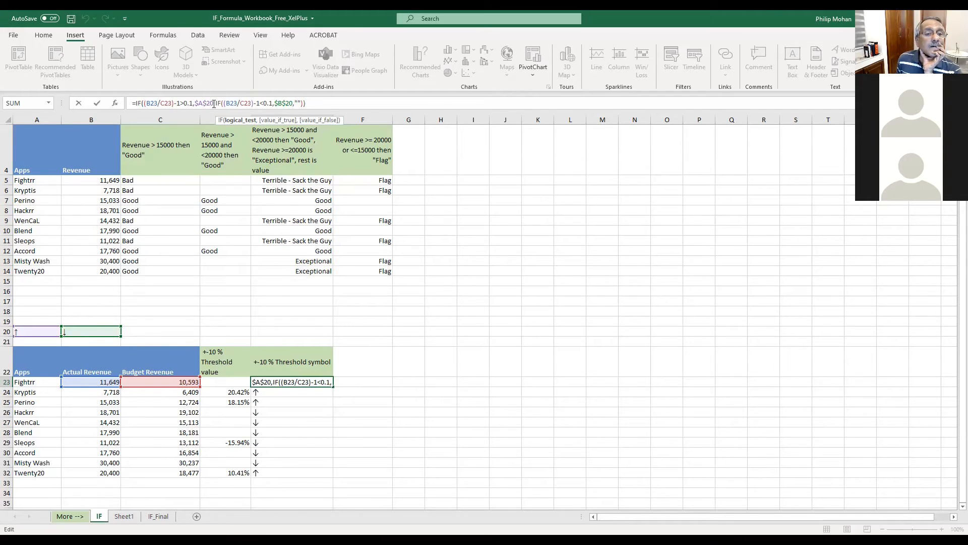
pyautogui.click(303, 103)
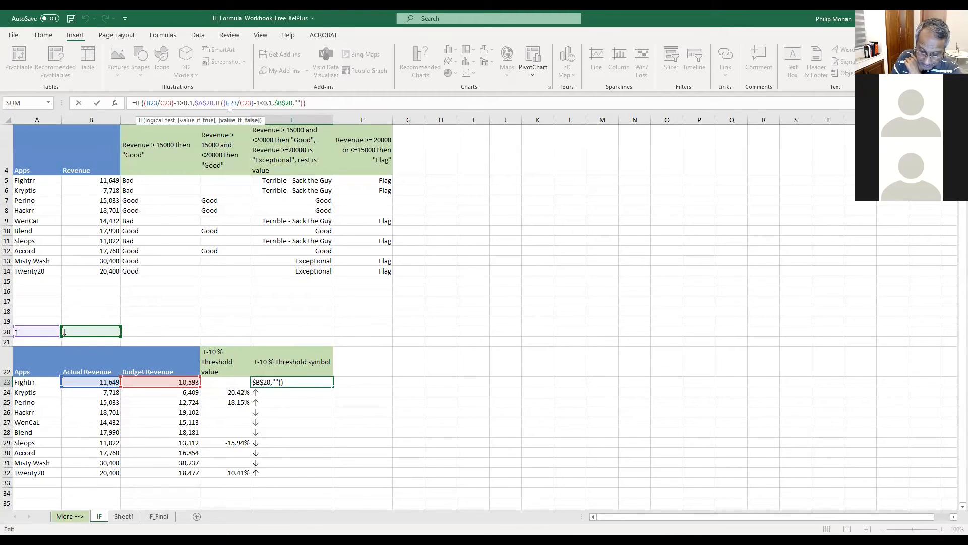
pyautogui.click(303, 103)
pyautogui.write(',""')
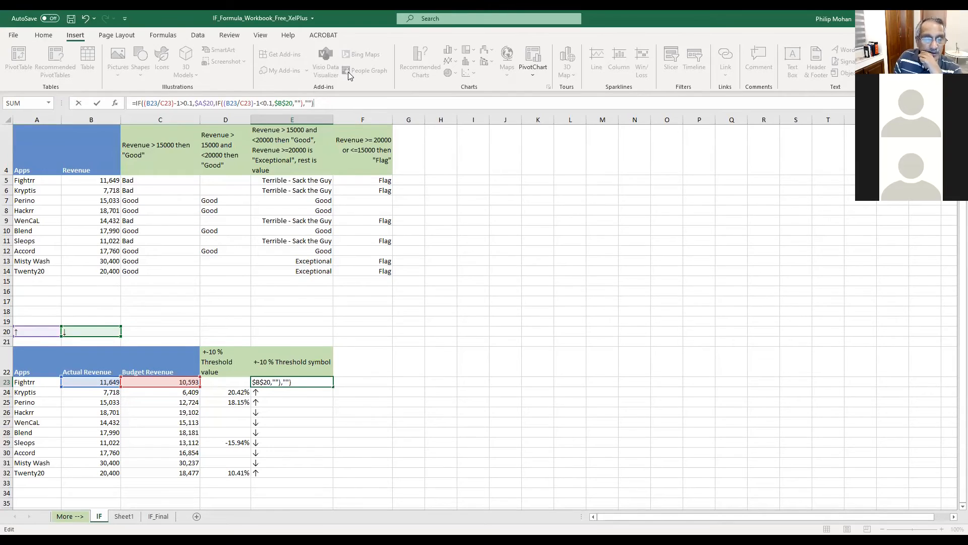
pyautogui.press('Return')
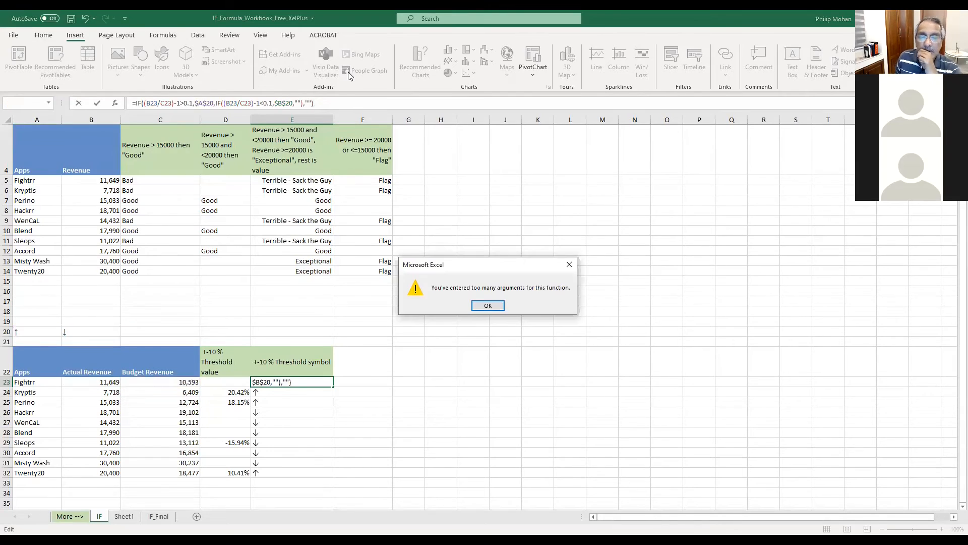
pyautogui.press('Return')
# - Remove the extra ,"" argument from the end of the E23 formula and leave the cell
pyautogui.click(304, 102)
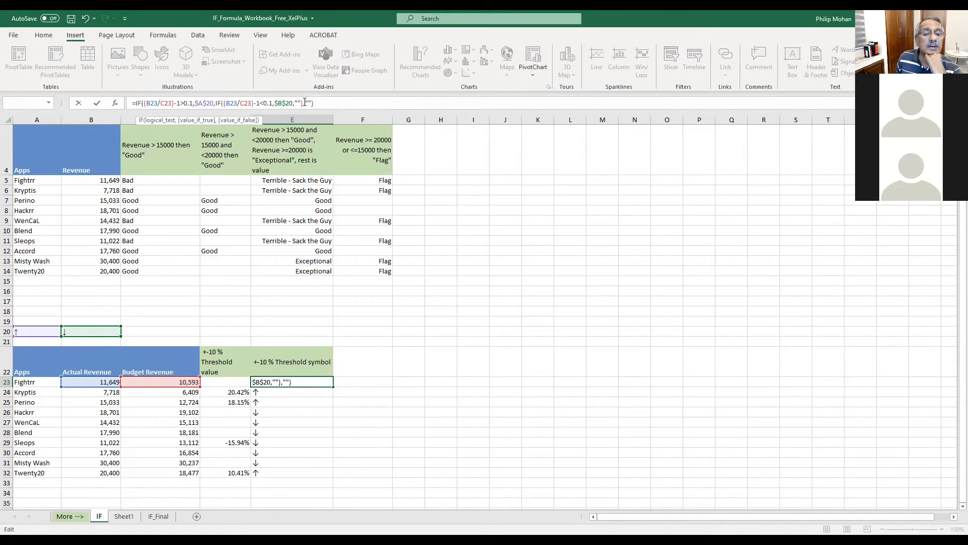
pyautogui.press('BackSpace')
pyautogui.press('Delete')
pyautogui.press('Delete')
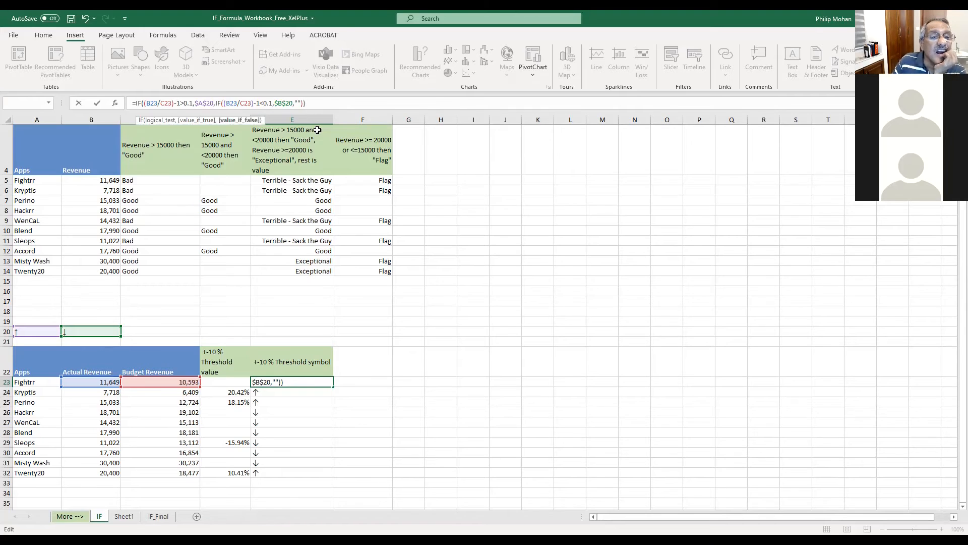
pyautogui.click(437, 272)
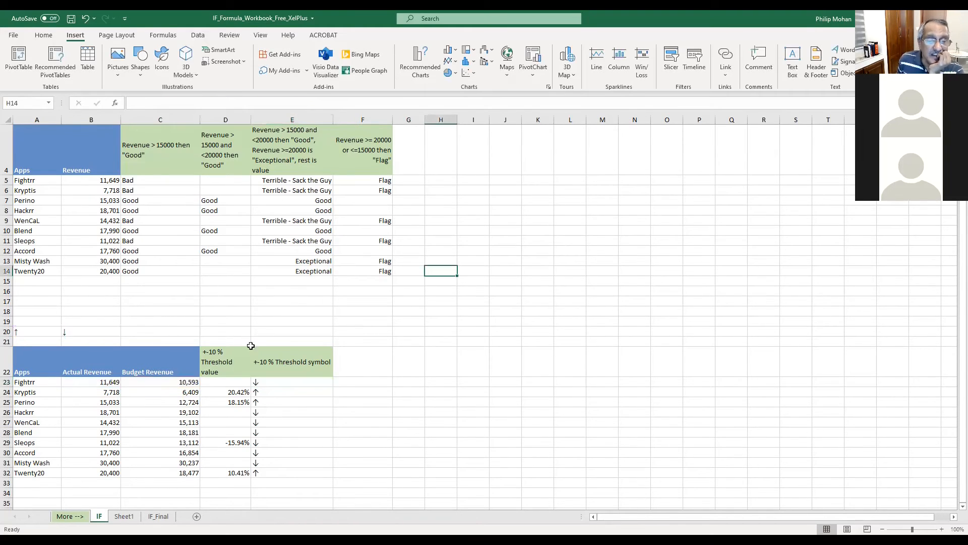
# - Change the nested IF comparison in E23 to <-0.1, enter the formula, and fill it down to E32
pyautogui.click(265, 382)
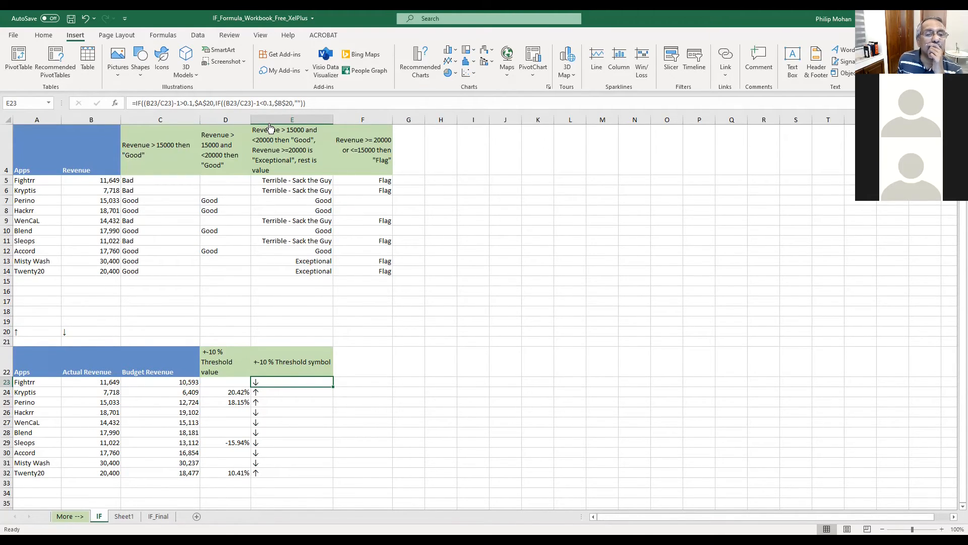
pyautogui.click(266, 103)
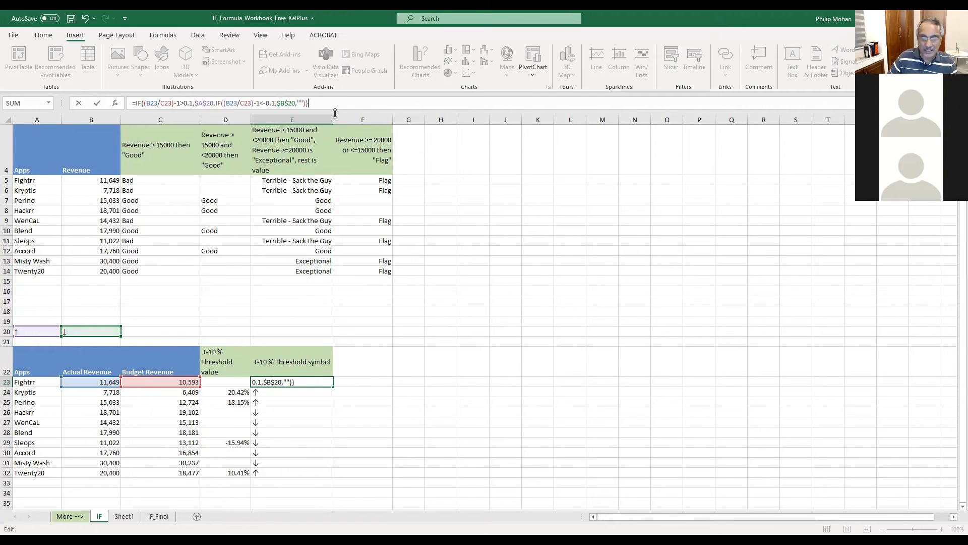
pyautogui.press('Return')
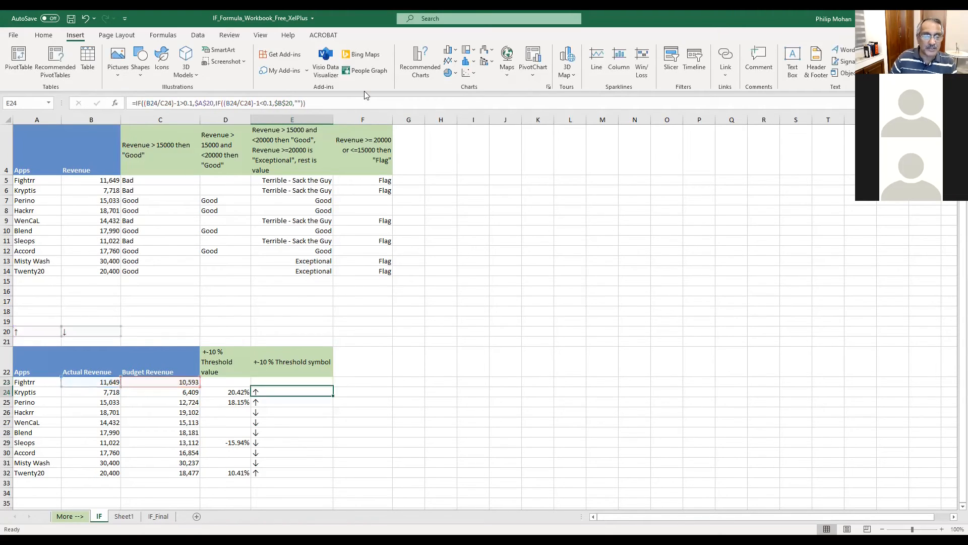
pyautogui.click(321, 379)
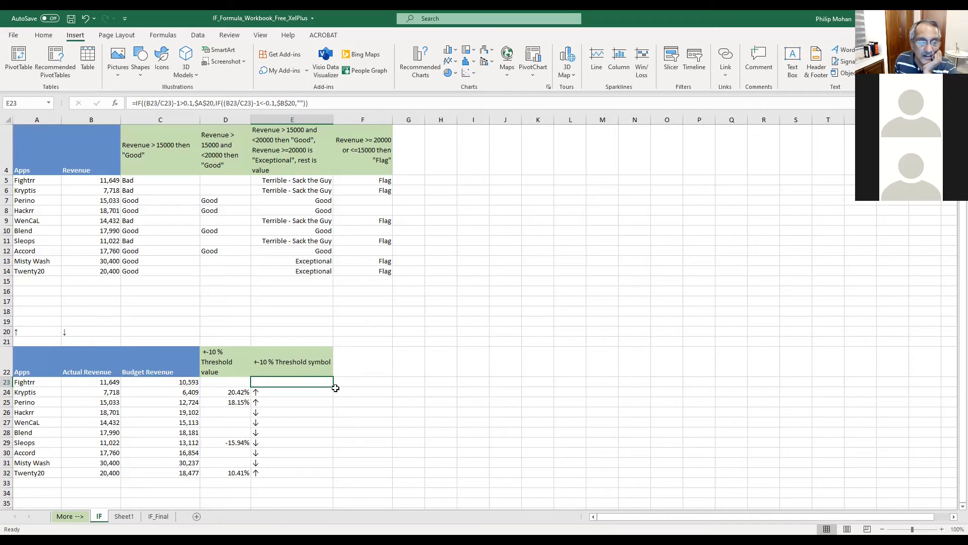
pyautogui.doubleClick(332, 387)
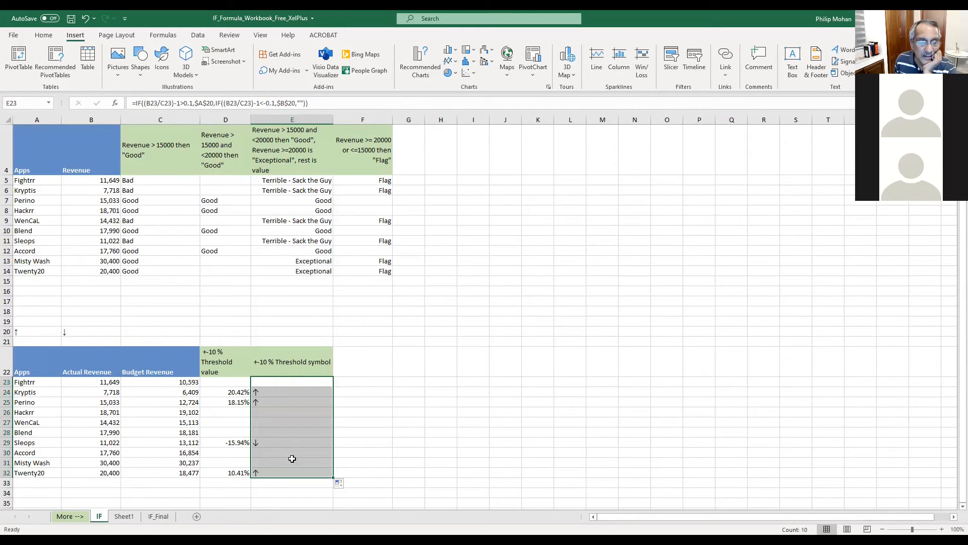
pyautogui.click(473, 430)
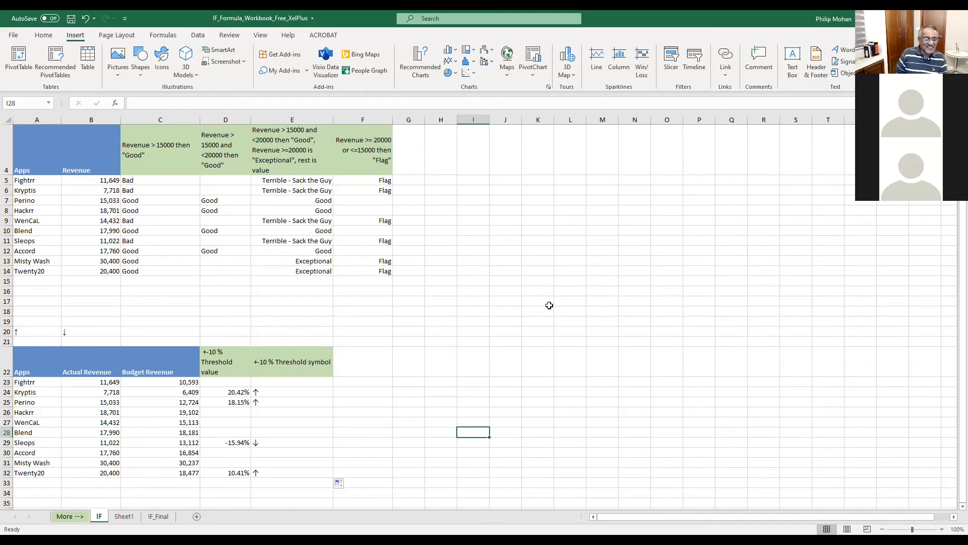
# - Compare the revenue tables and threshold symbols on the IF sheet with those on the IF_Final sheet
pyautogui.scroll(-4, 547, 304)
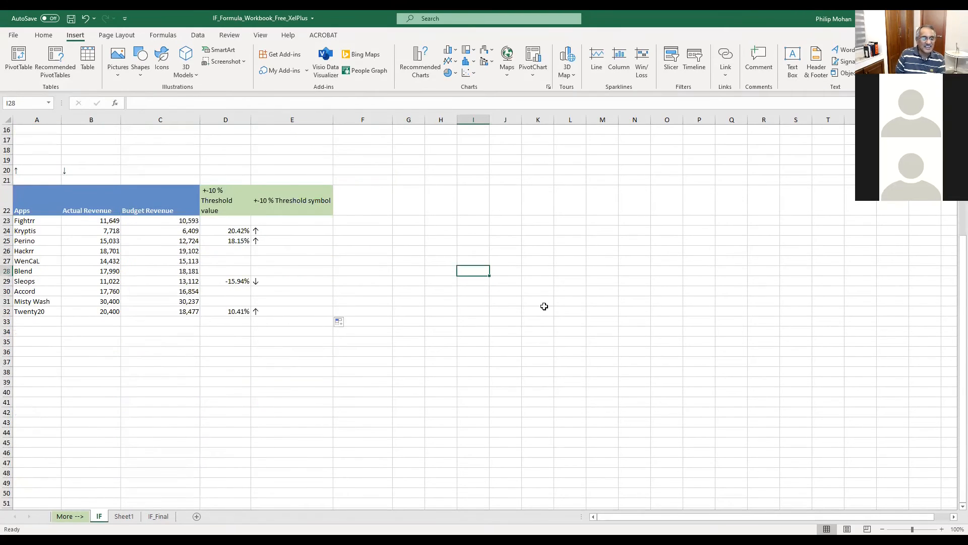
pyautogui.scroll(5, 544, 304)
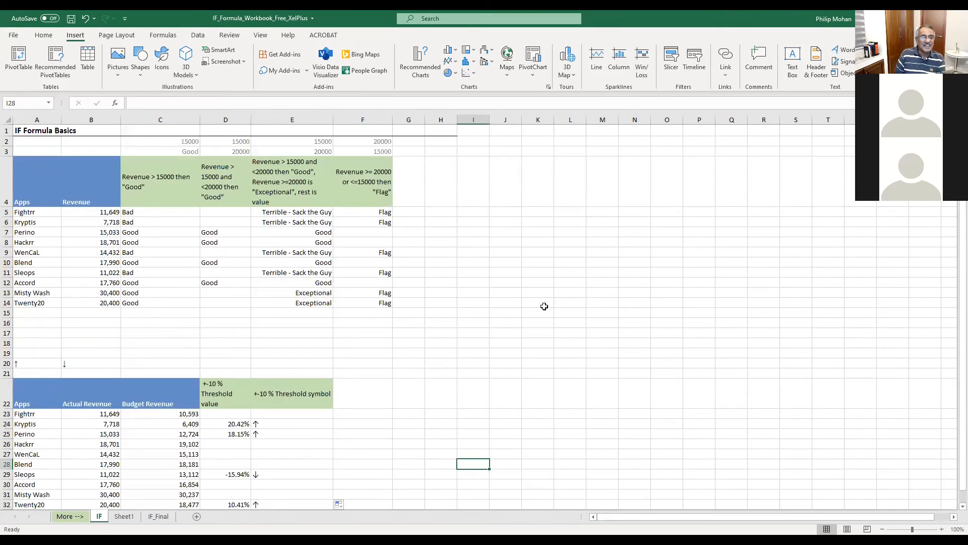
pyautogui.click(164, 518)
pyautogui.scroll(2, 214, 406)
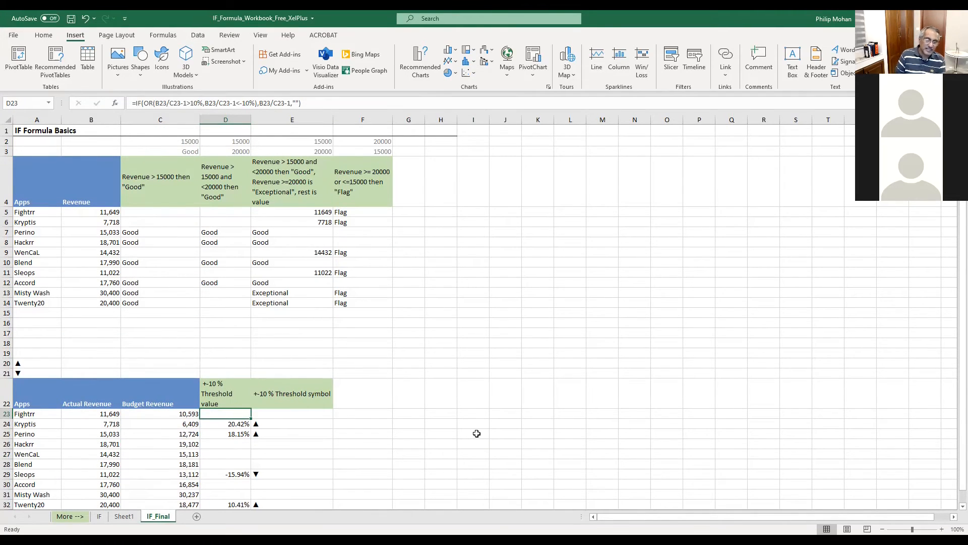
pyautogui.click(99, 517)
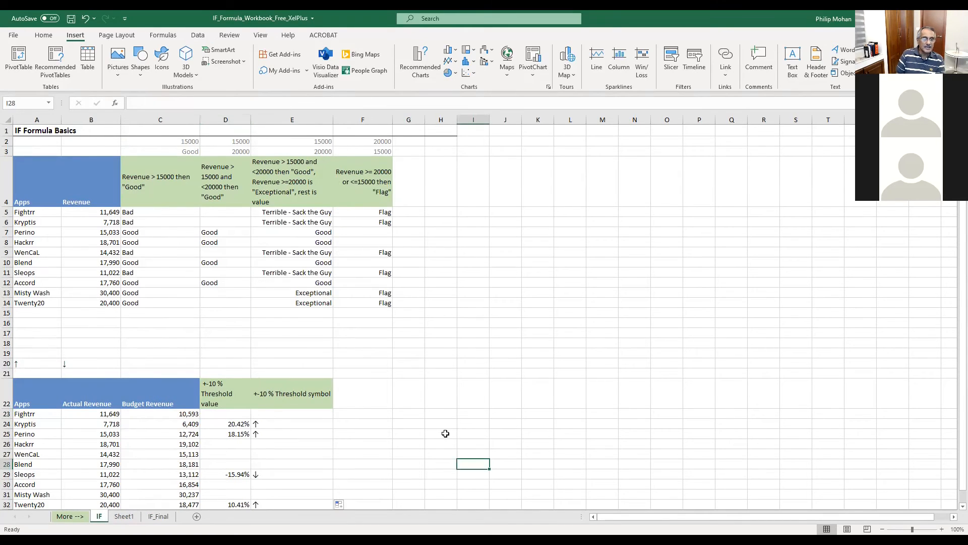
pyautogui.scroll(-2, 444, 434)
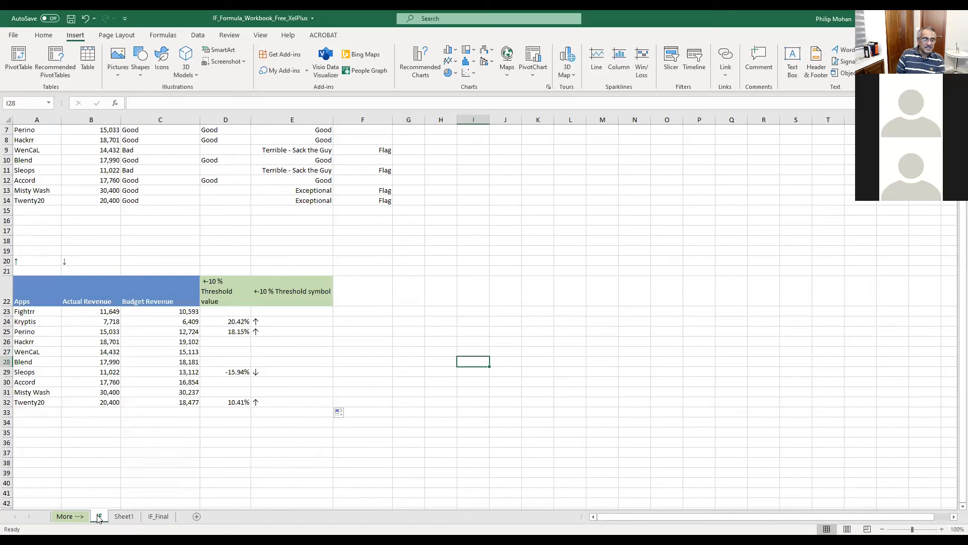
pyautogui.click(163, 516)
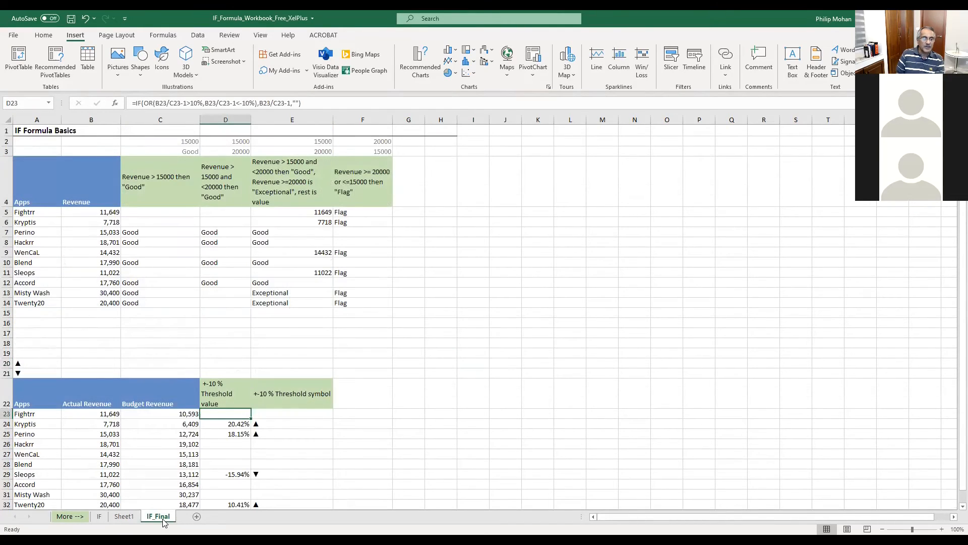
pyautogui.scroll(-2, 309, 468)
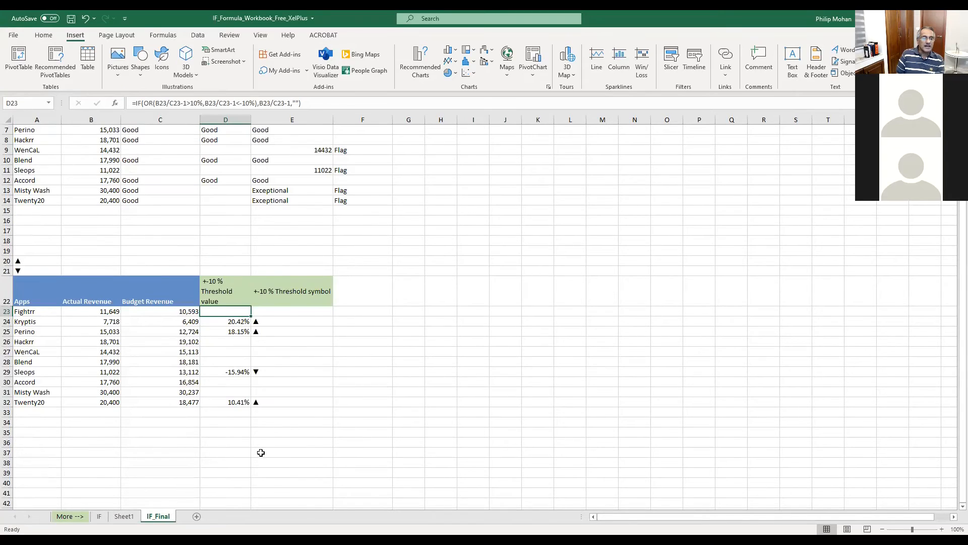
# - Examine the nested IF formula in E5 and the threshold value formula in D24 on the IF_Final sheet
pyautogui.scroll(2, 262, 454)
pyautogui.click(302, 213)
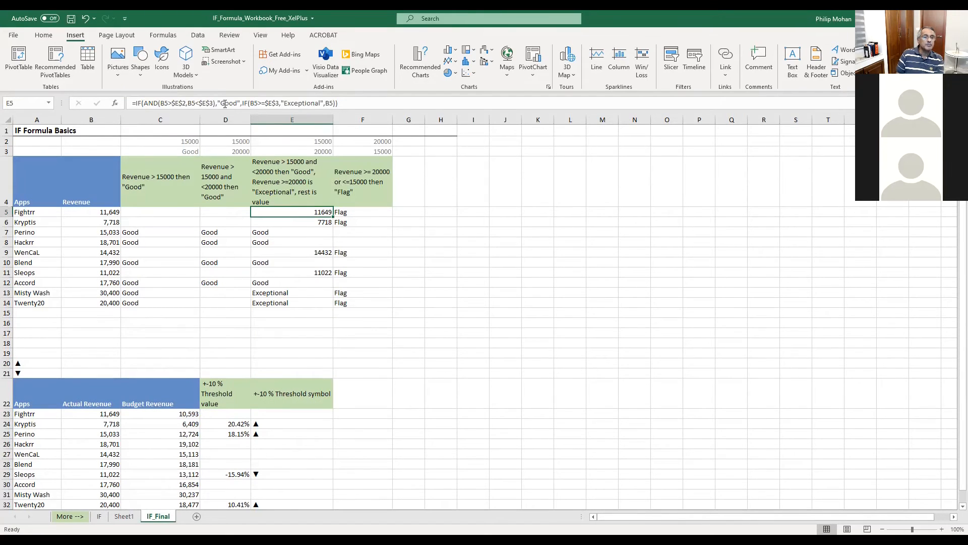
pyautogui.click(244, 422)
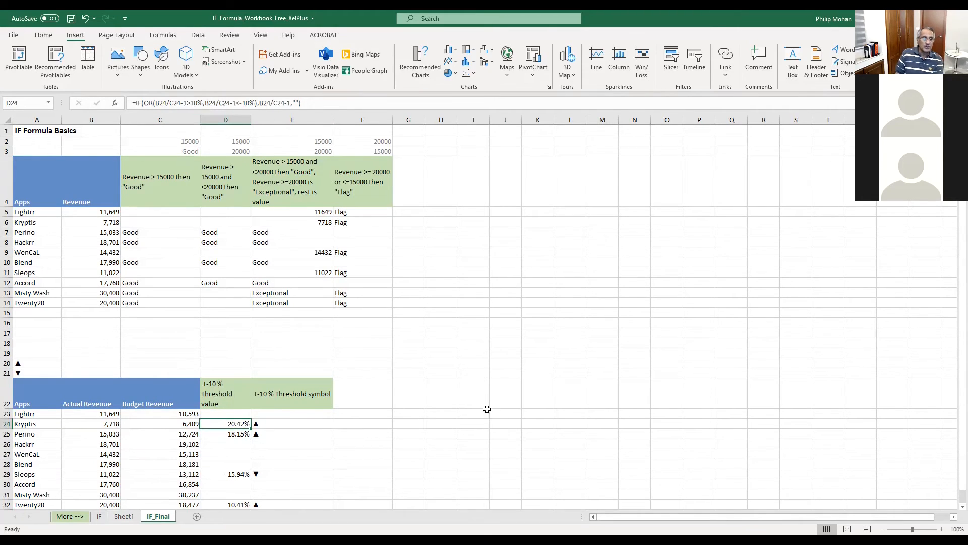
# - Switch to the More --> sheet and save the workbook under its current name
pyautogui.click(74, 517)
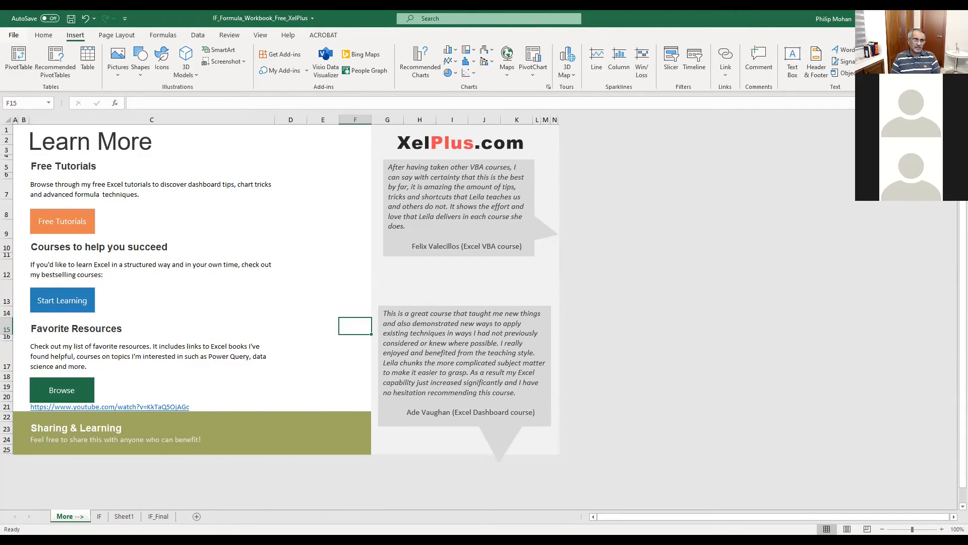
pyautogui.click(16, 34)
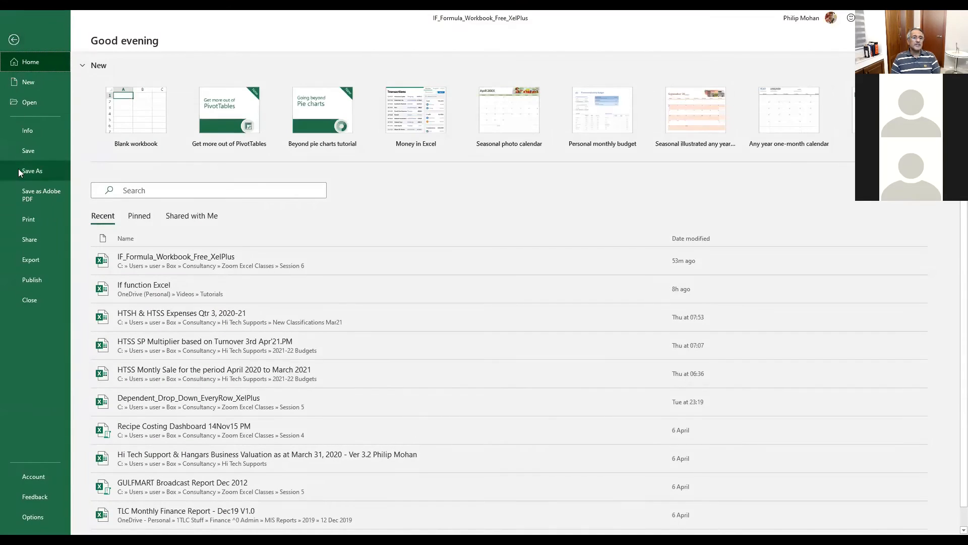
pyautogui.click(33, 171)
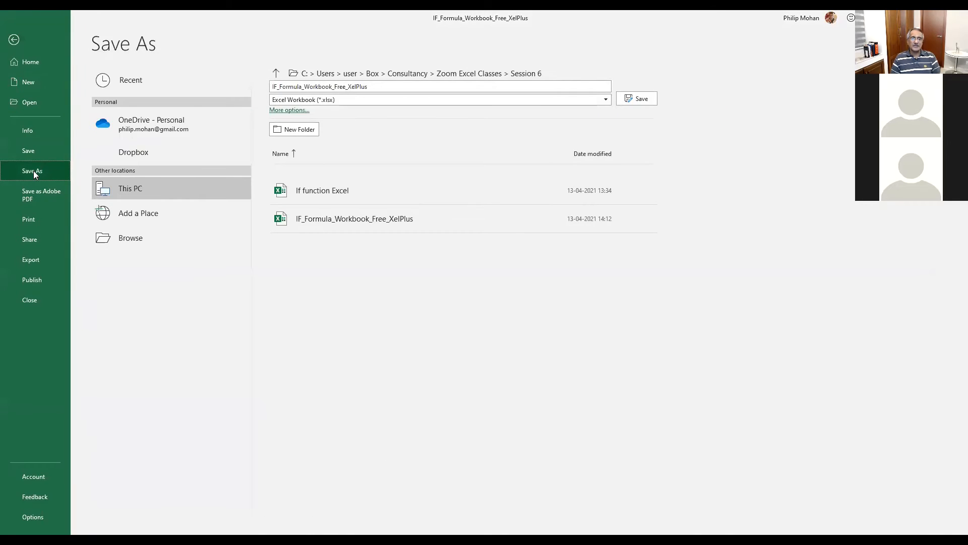
pyautogui.click(31, 151)
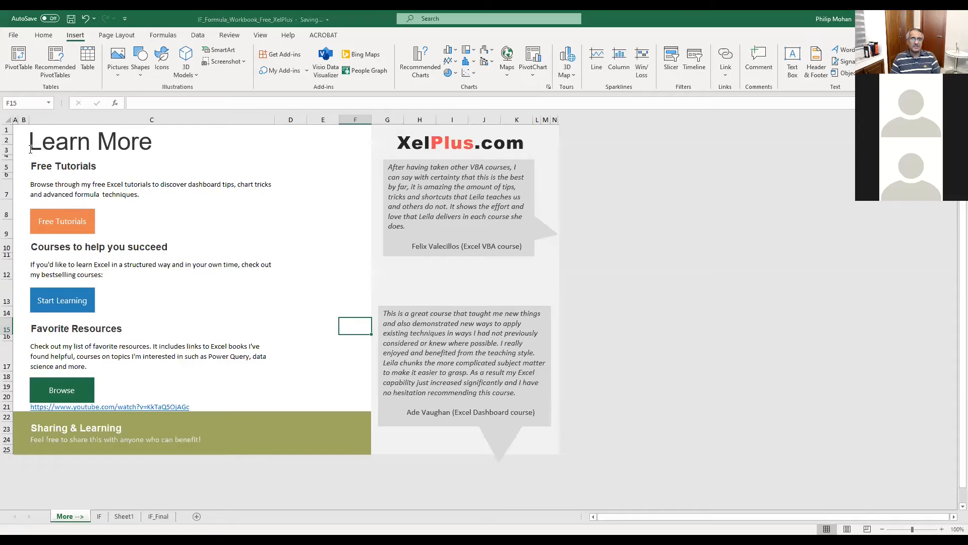
# - View the open and modify password settings in the General Options for saving a copy, and return to the workbook without saving
pyautogui.click(15, 35)
pyautogui.click(37, 172)
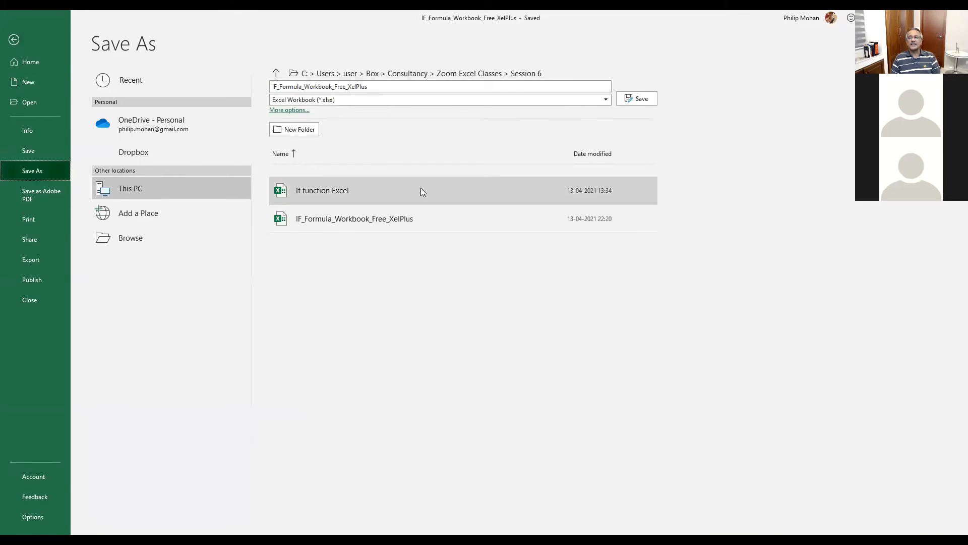
pyautogui.click(290, 111)
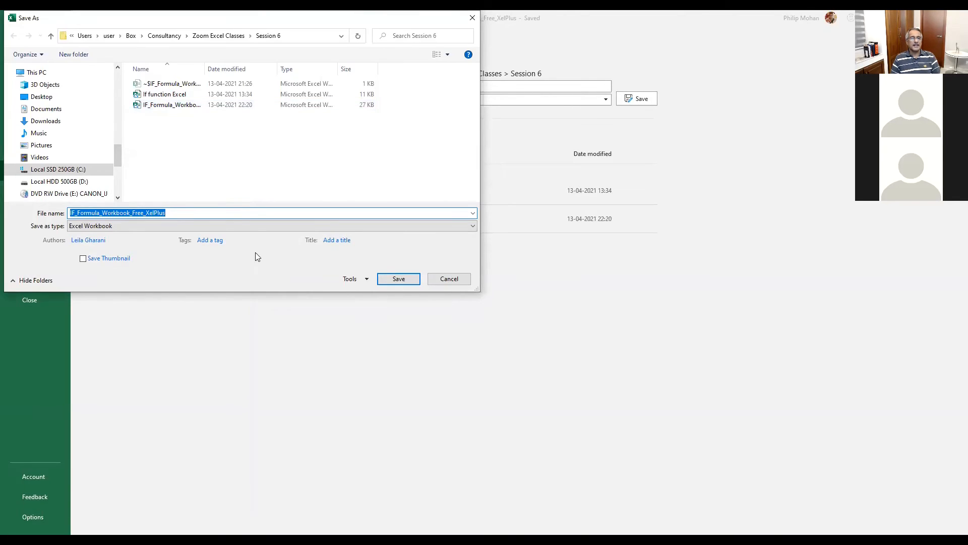
pyautogui.click(368, 281)
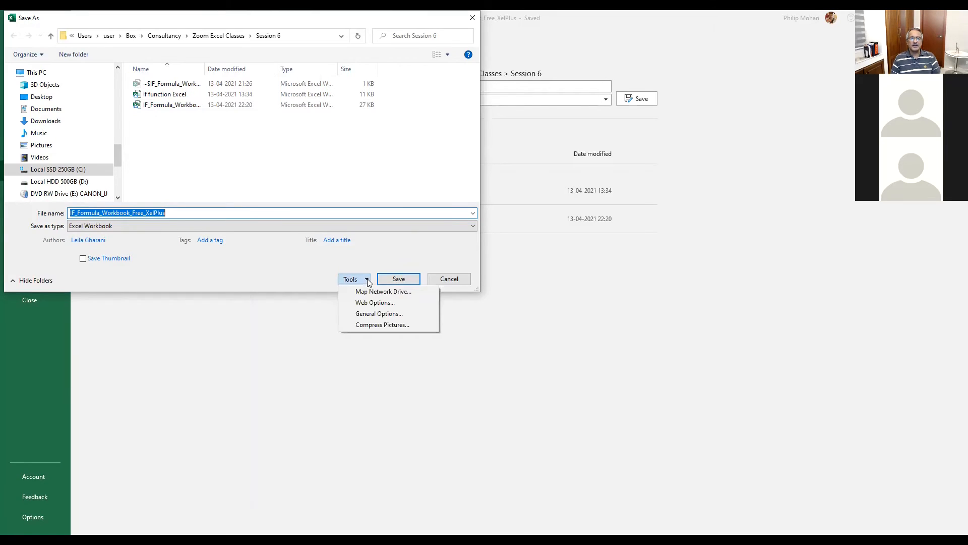
pyautogui.click(375, 314)
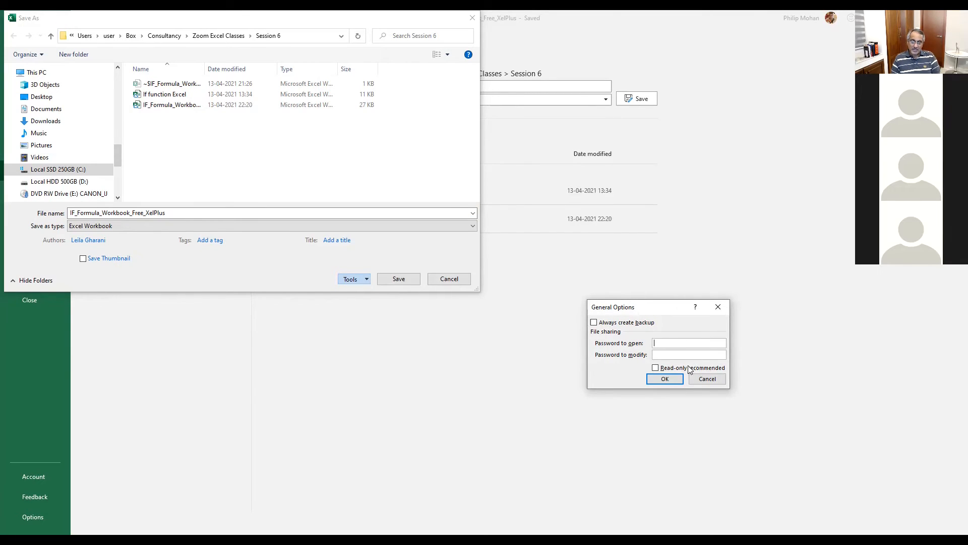
pyautogui.click(708, 380)
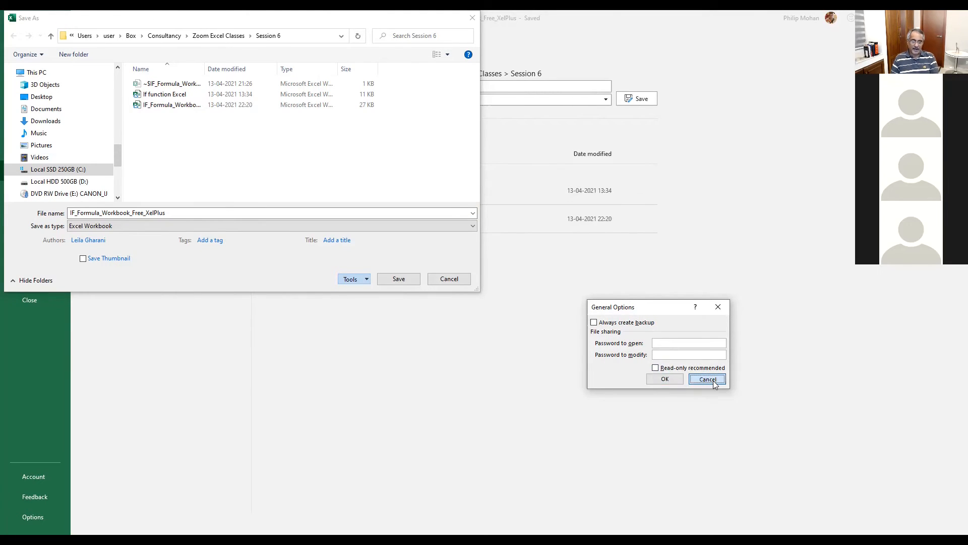
pyautogui.click(448, 279)
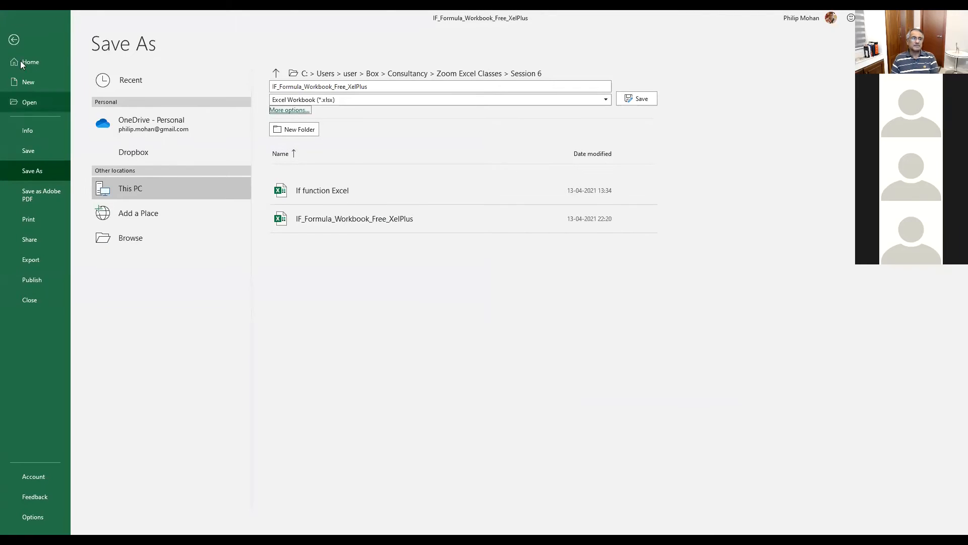
pyautogui.click(14, 39)
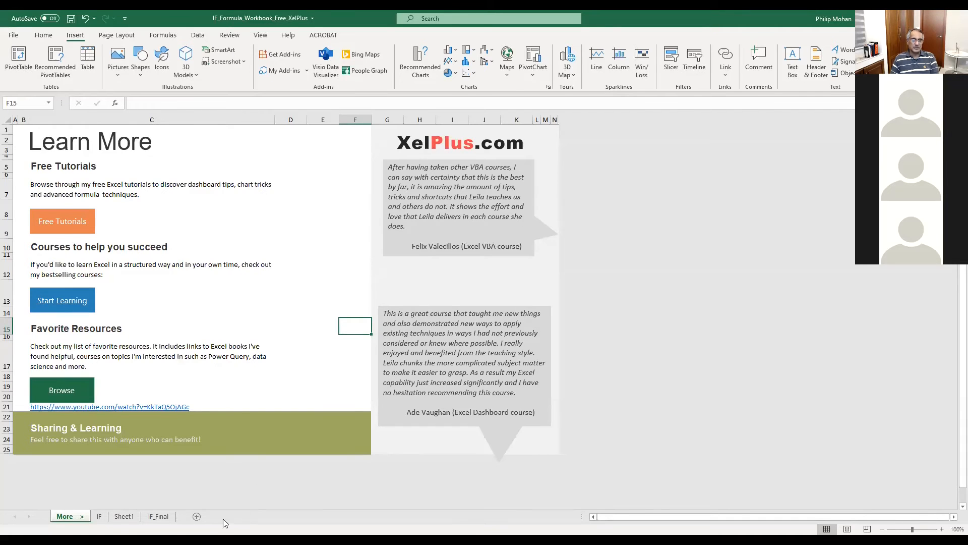
# - Look through the workbook's sheets and end on the IF_Final sheet
pyautogui.click(154, 516)
pyautogui.click(123, 516)
pyautogui.click(70, 516)
pyautogui.click(99, 517)
pyautogui.click(125, 517)
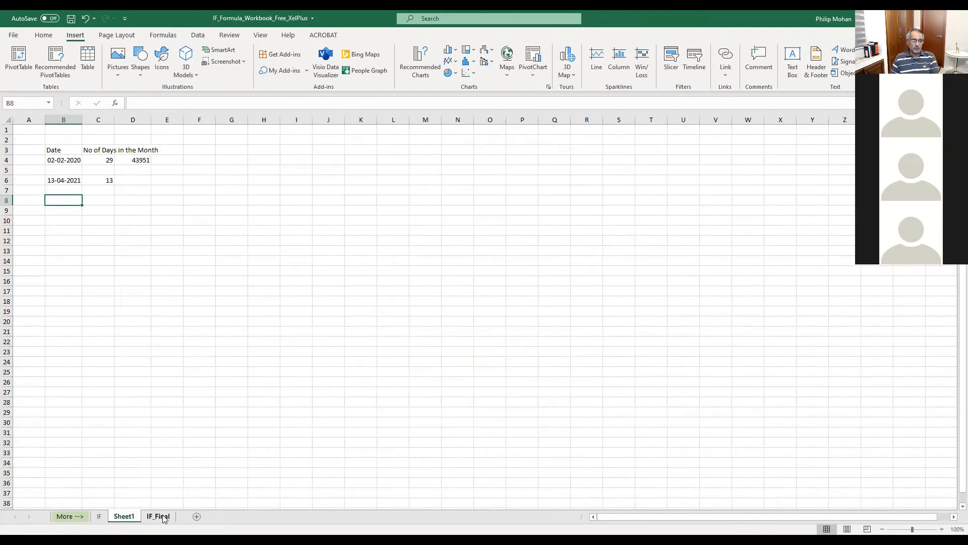
pyautogui.click(164, 519)
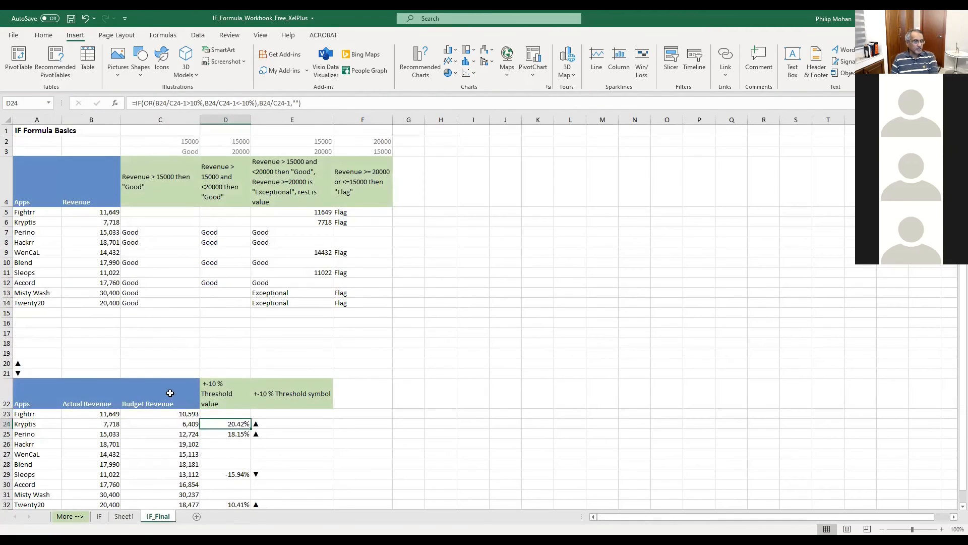
# - From the IF_Final sheet, review the Save As file-sharing password options again and cancel back to the worksheet
pyautogui.click(11, 36)
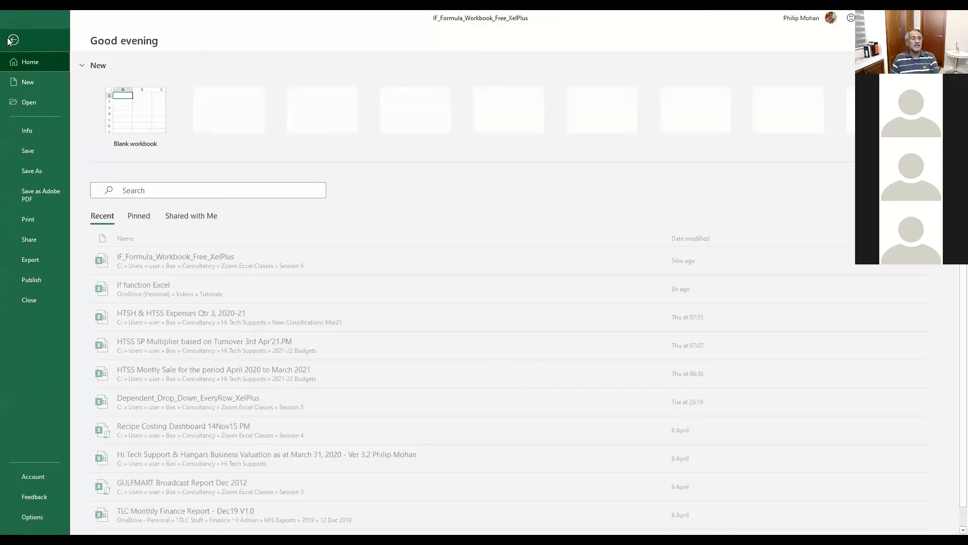
pyautogui.click(29, 173)
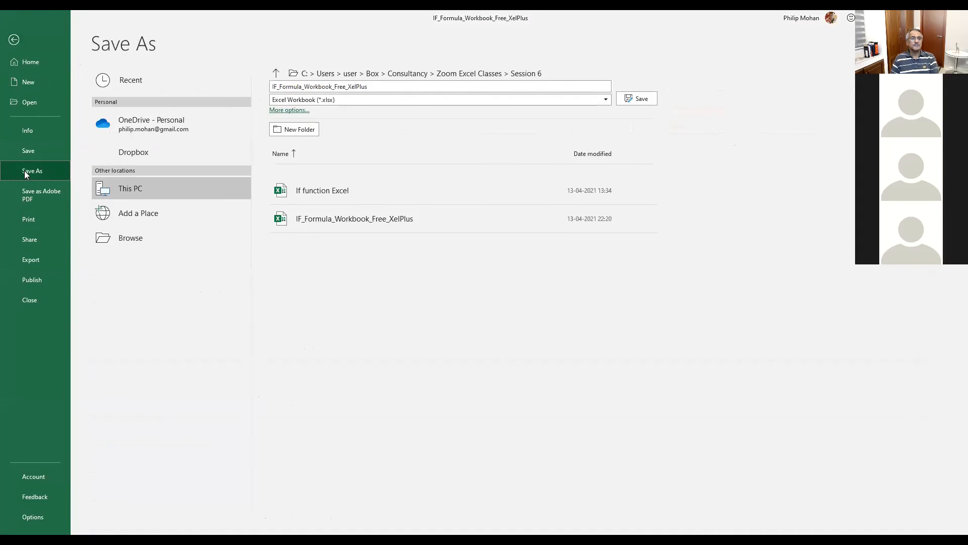
pyautogui.click(293, 110)
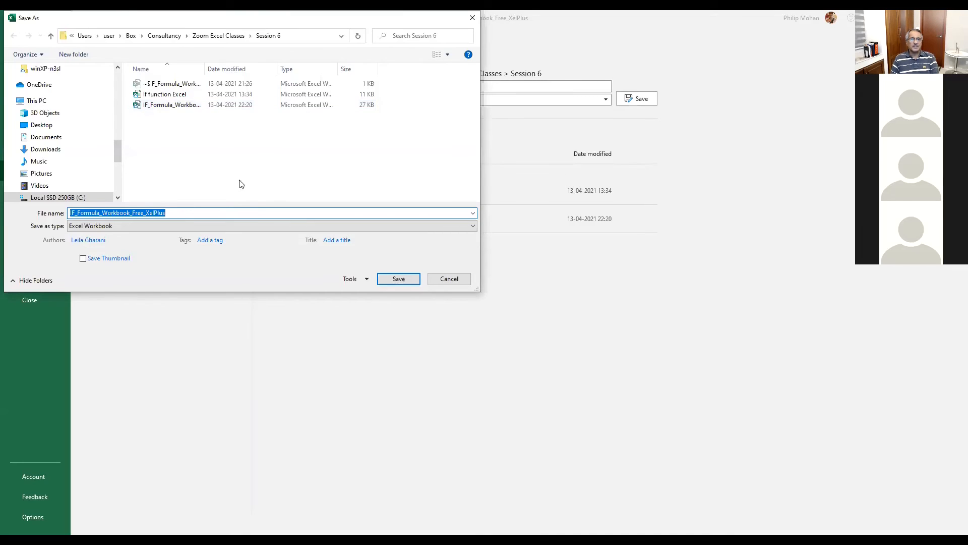
pyautogui.click(367, 280)
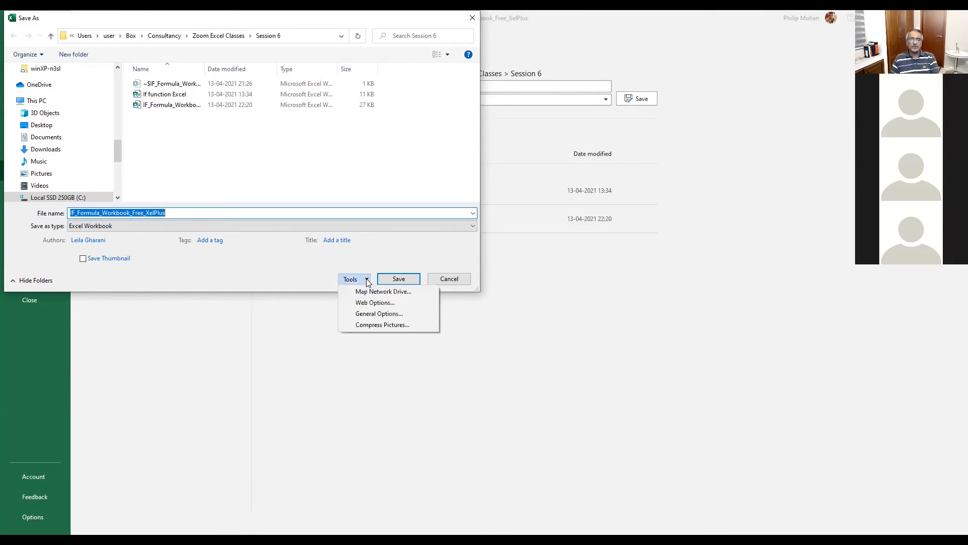
pyautogui.click(376, 313)
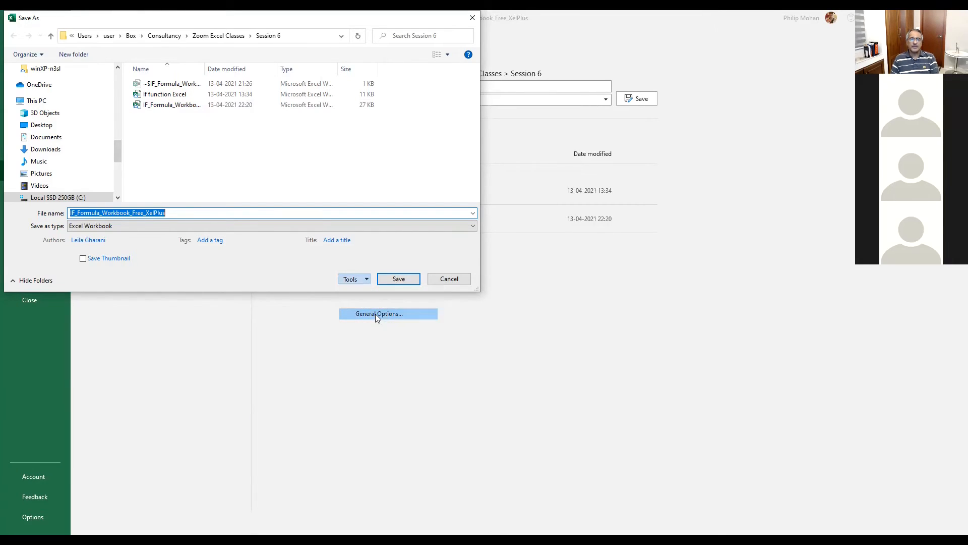
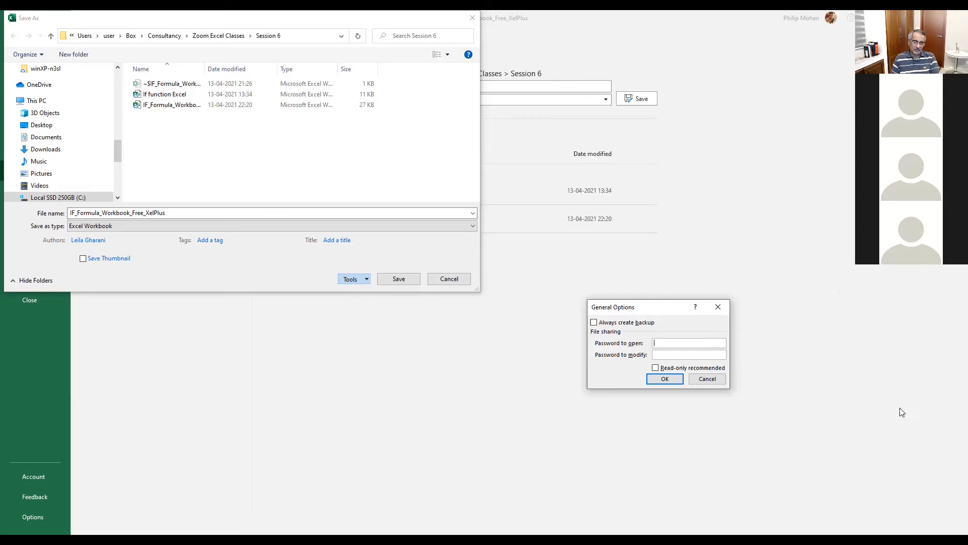
pyautogui.click(711, 381)
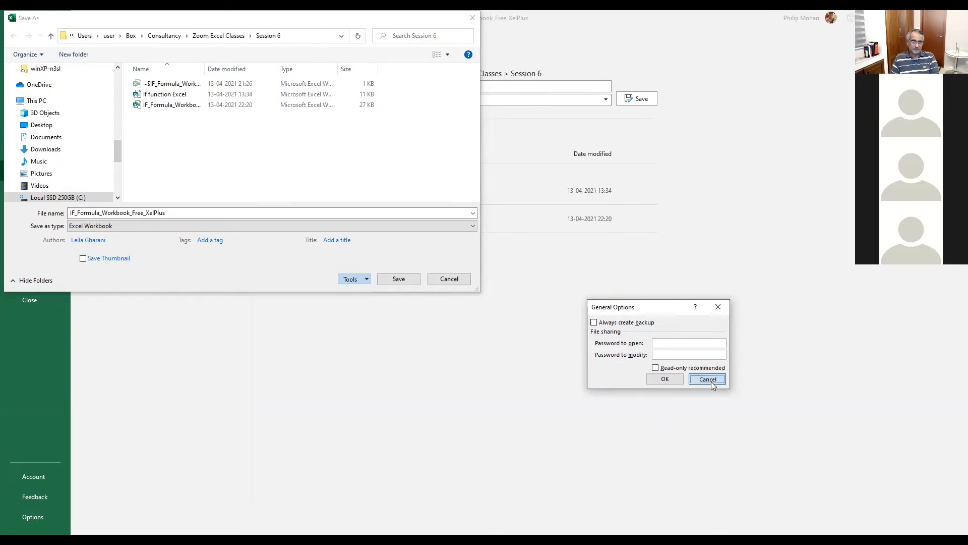
pyautogui.click(461, 281)
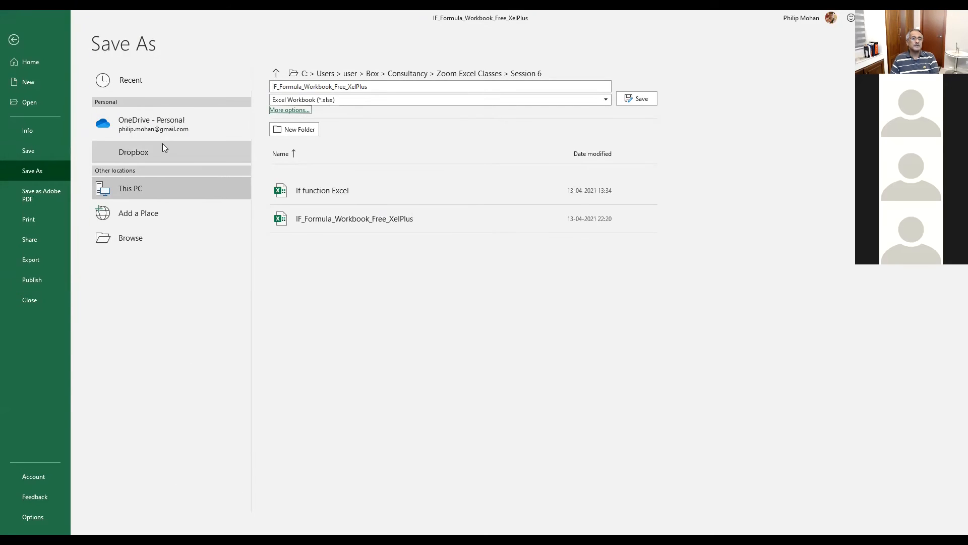
pyautogui.click(14, 39)
# - Examine the revenue inputs in B5:B14 and the formula cells C5:F5 on the IF_Final sheet
pyautogui.scroll(-3, 352, 410)
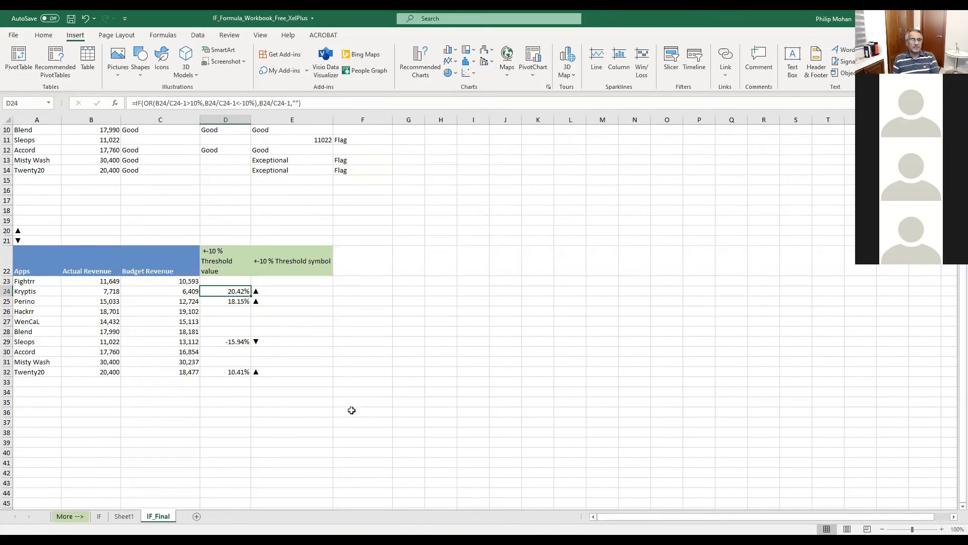
pyautogui.scroll(3, 351, 410)
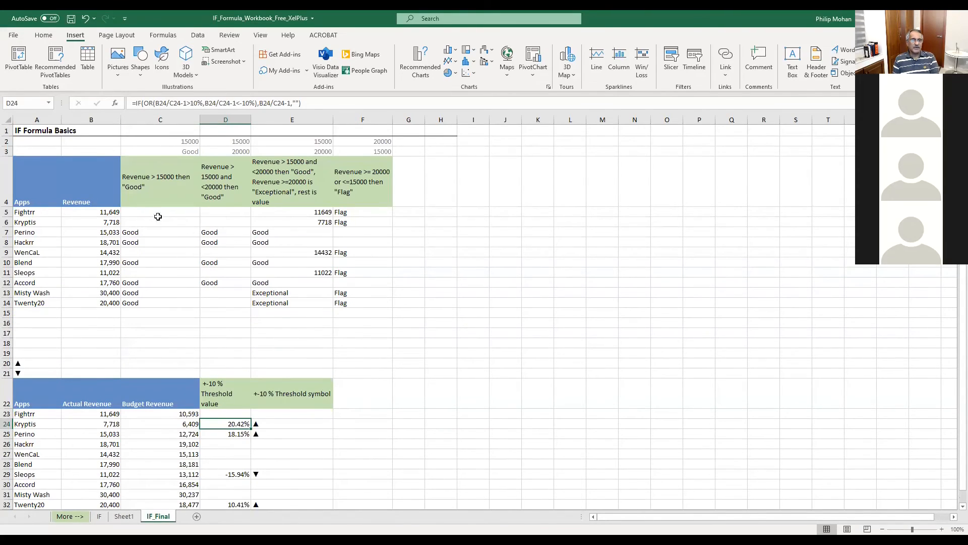
pyautogui.moveTo(147, 213); pyautogui.dragTo(353, 220)
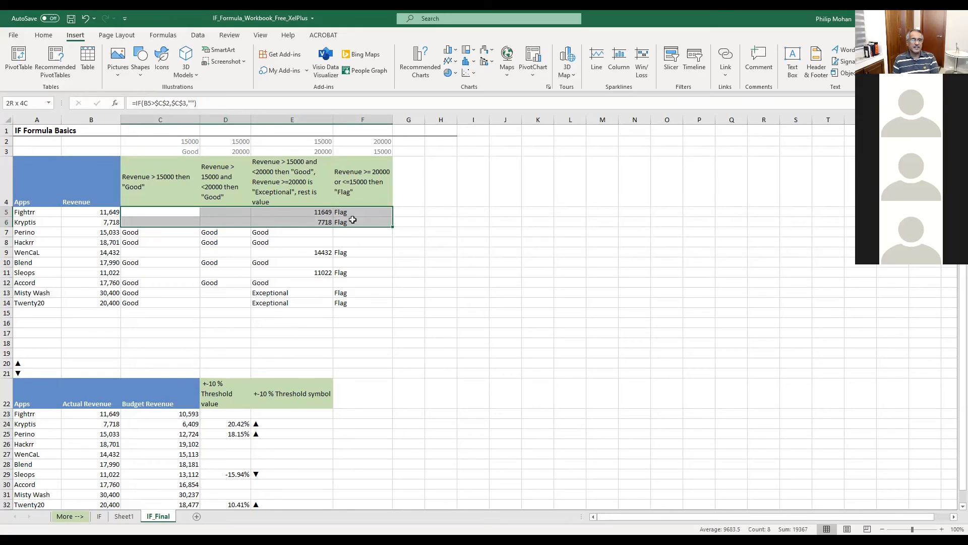
pyautogui.click(160, 211)
pyautogui.moveTo(108, 211); pyautogui.dragTo(108, 301)
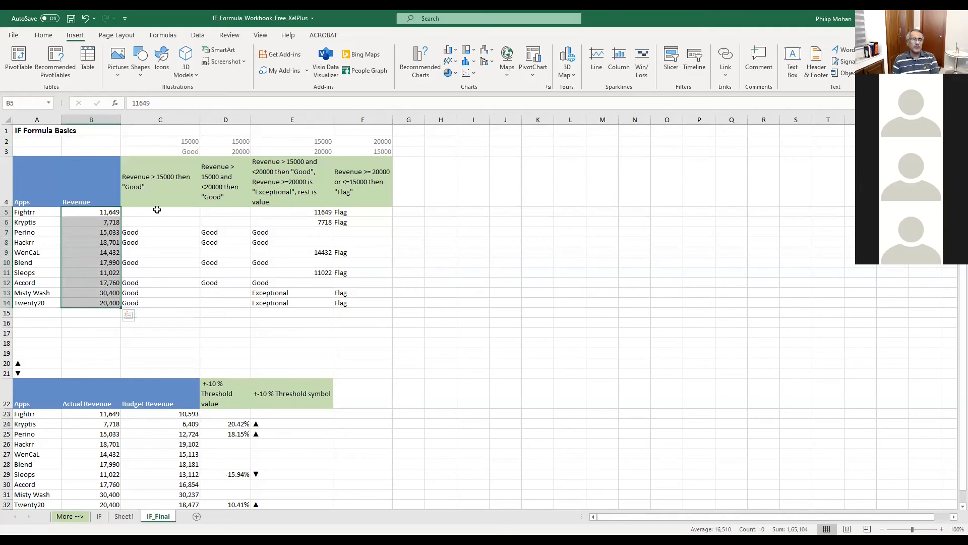
pyautogui.moveTo(144, 213); pyautogui.dragTo(342, 216)
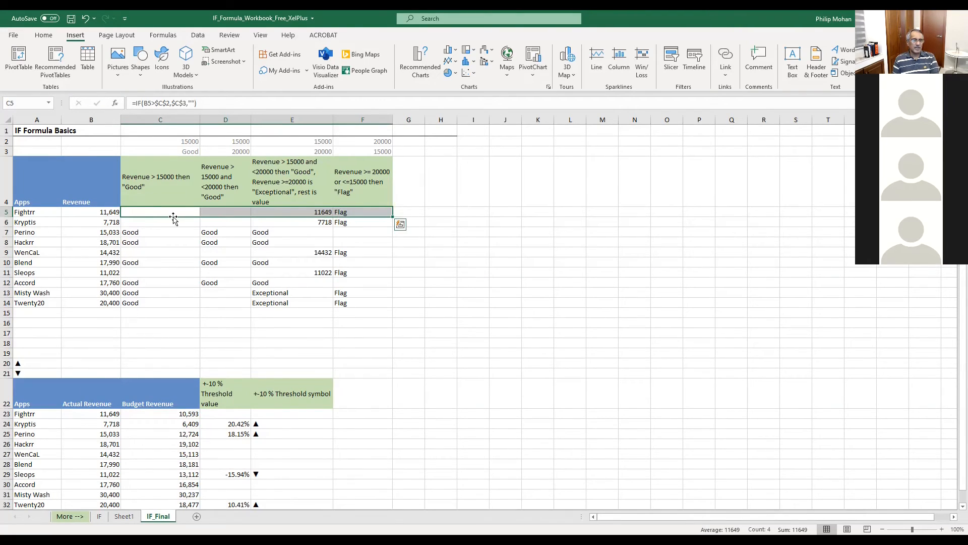
pyautogui.click(147, 213)
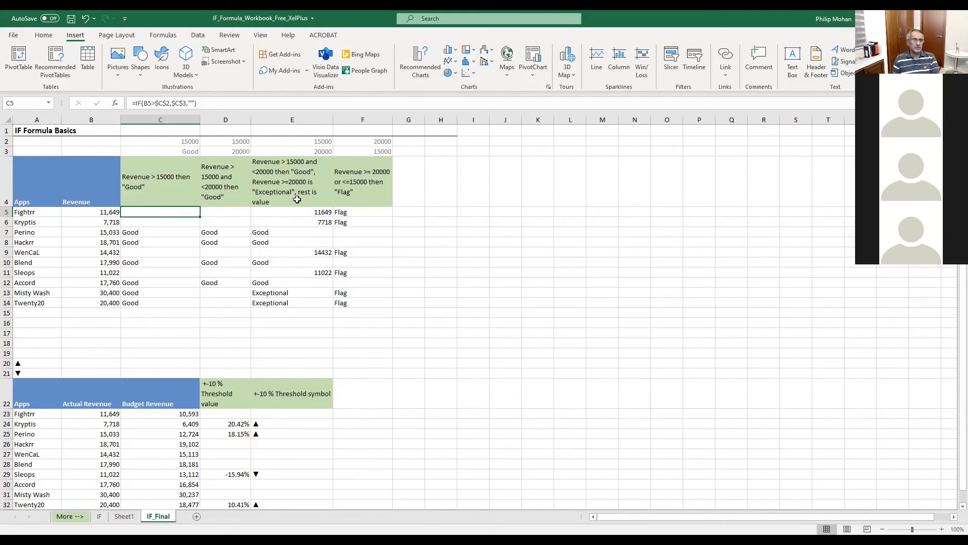
# - Show the sheet protection commands and check the Locked and Hidden settings in the cell format of H7
pyautogui.click(230, 36)
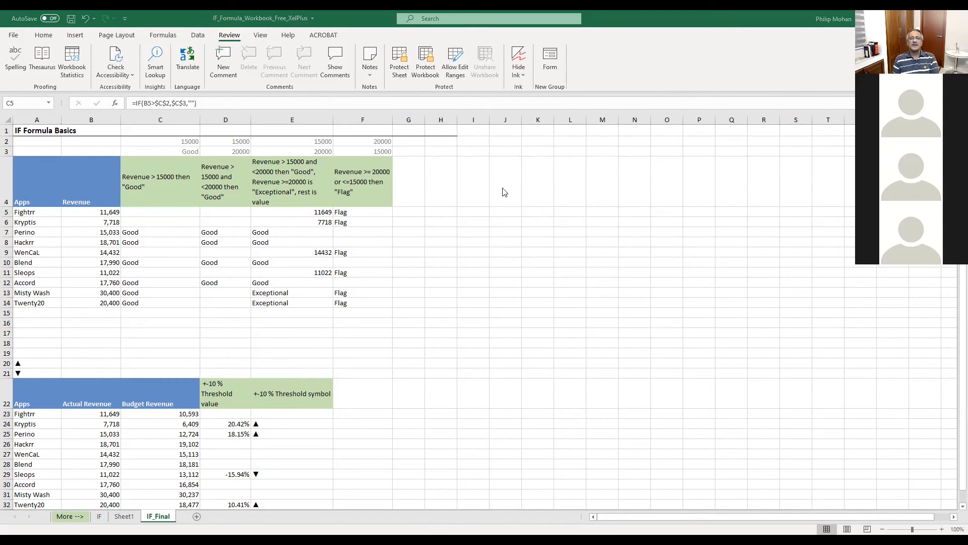
pyautogui.rightClick(439, 234)
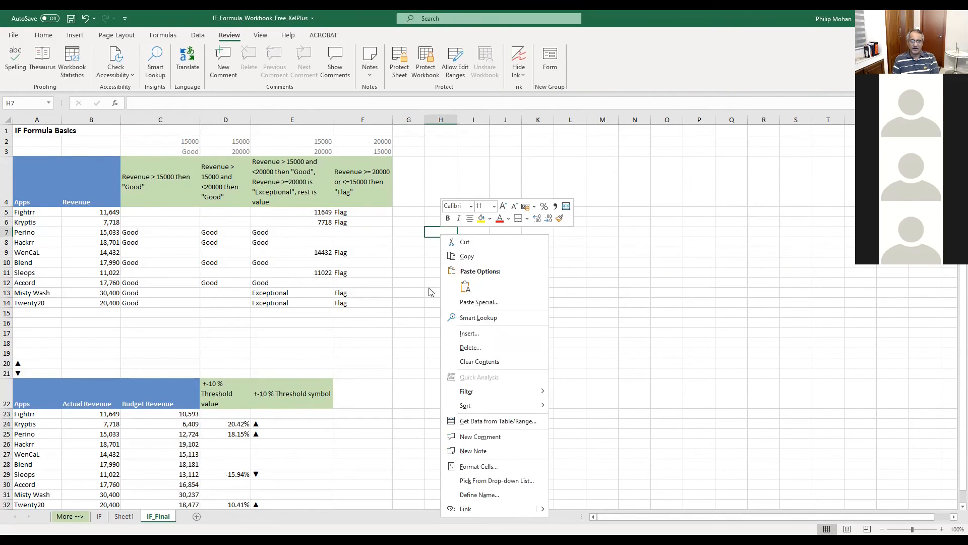
pyautogui.click(475, 471)
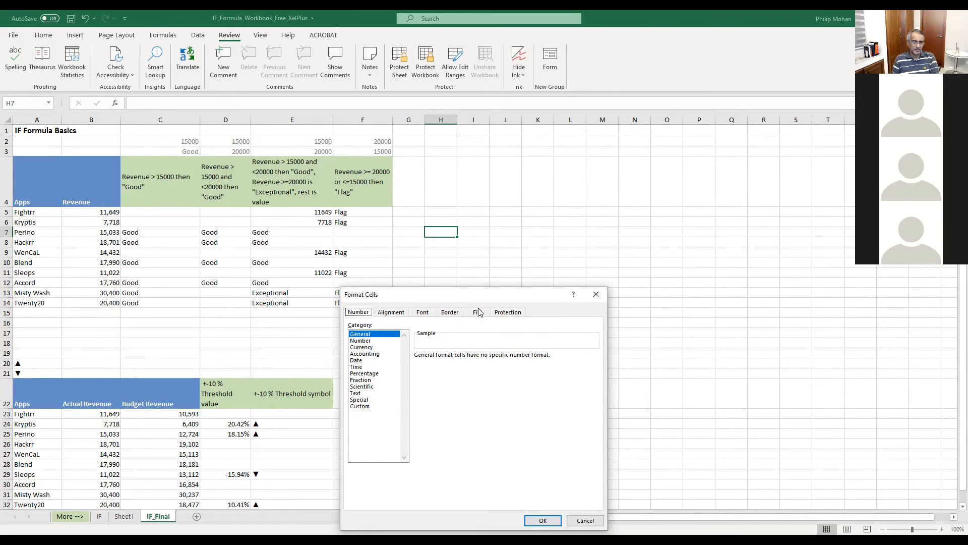
pyautogui.click(507, 313)
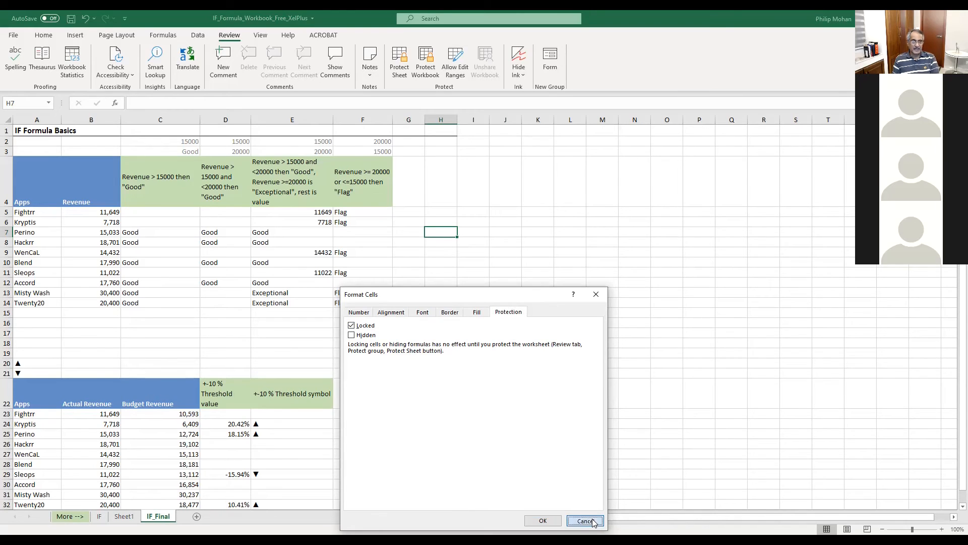
pyautogui.click(542, 520)
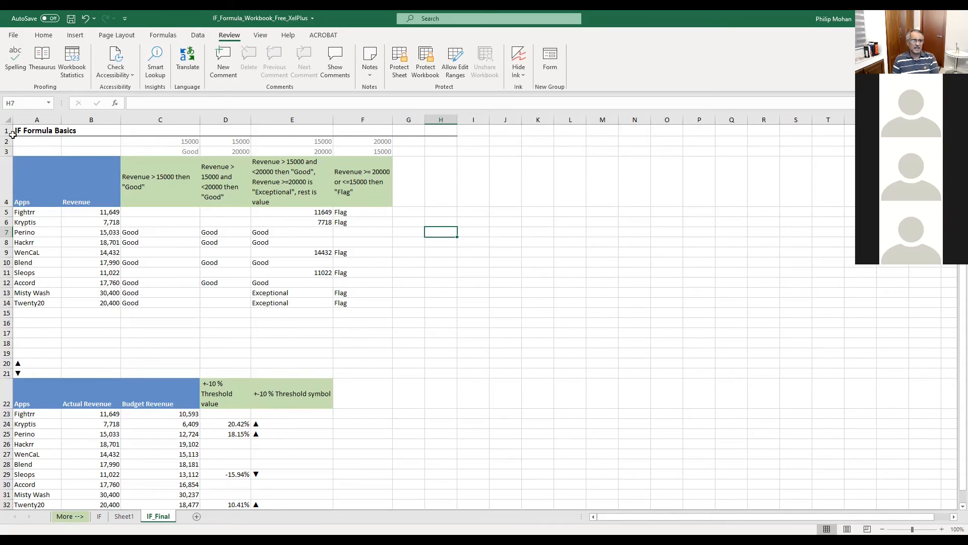
# - Check the Locked and Hidden protection settings for all cells of the IF_Final sheet and cancel without changes
pyautogui.click(10, 118)
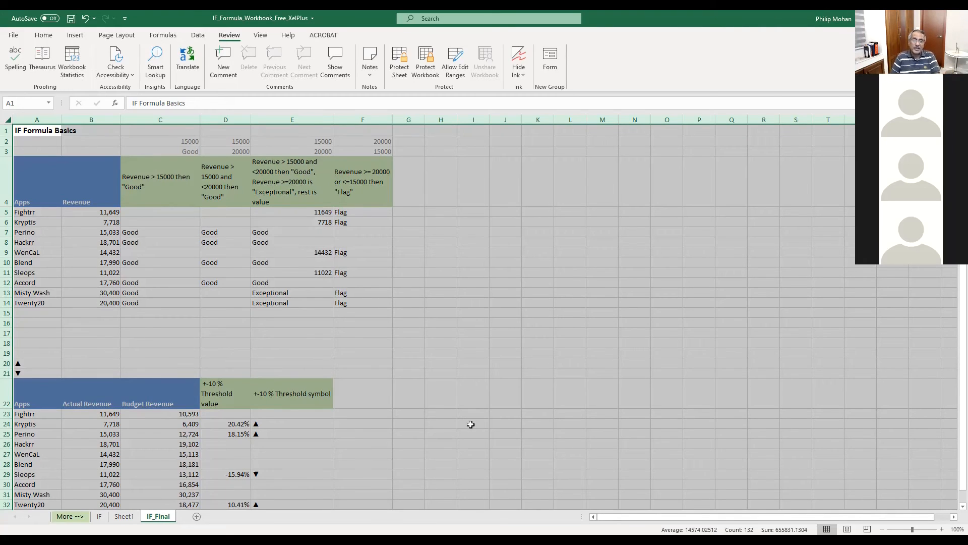
pyautogui.rightClick(469, 266)
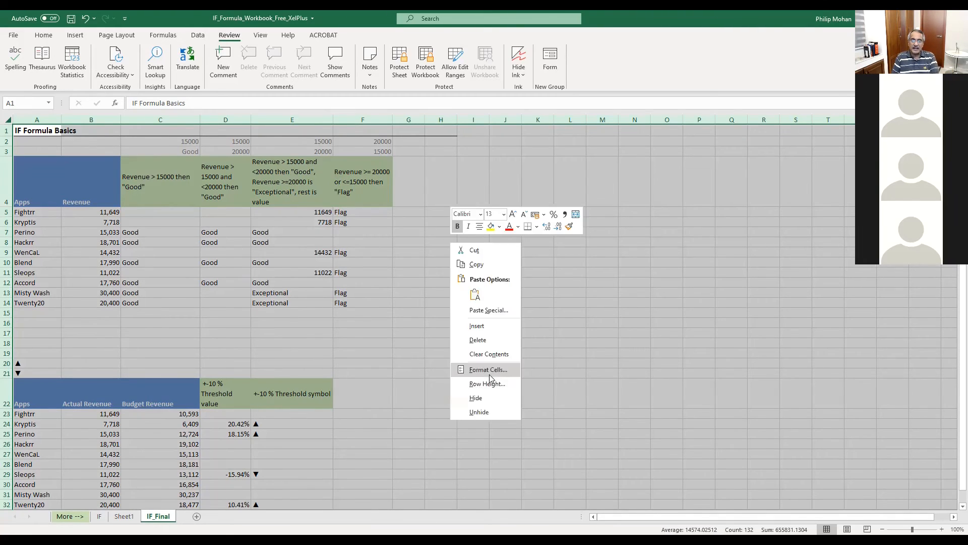
pyautogui.click(488, 370)
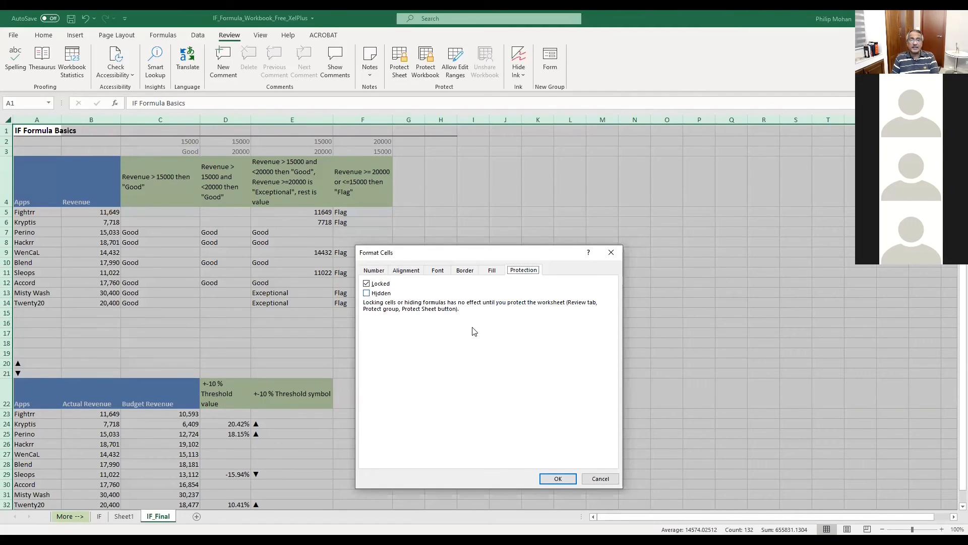
pyautogui.click(600, 478)
pyautogui.click(479, 354)
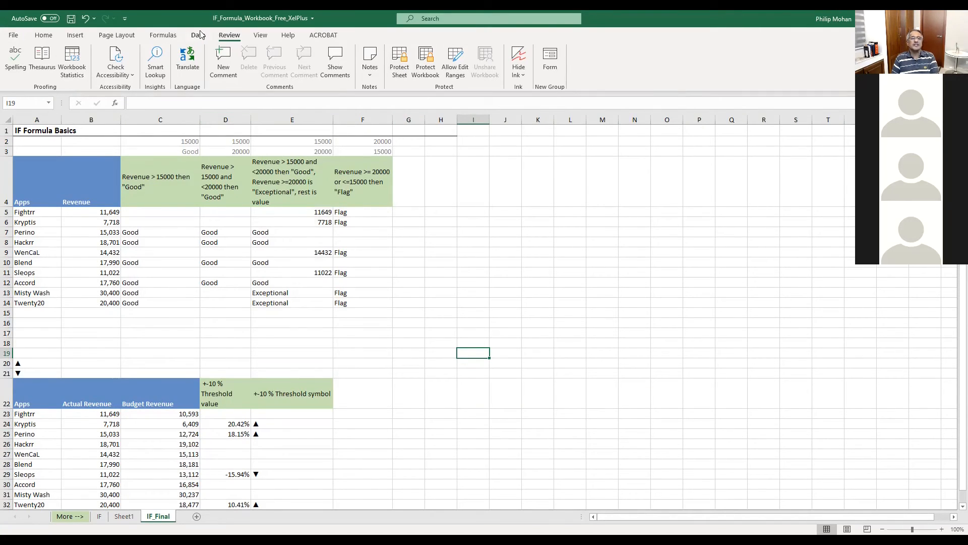
# - Protect the IF_Final sheet without a password, allowing only the selection of locked and unlocked cells
pyautogui.click(45, 35)
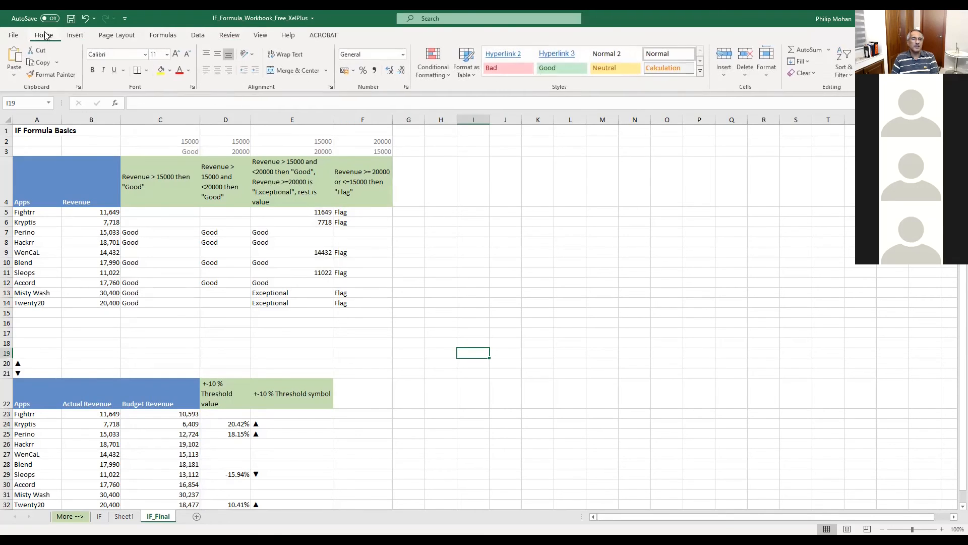
pyautogui.click(229, 35)
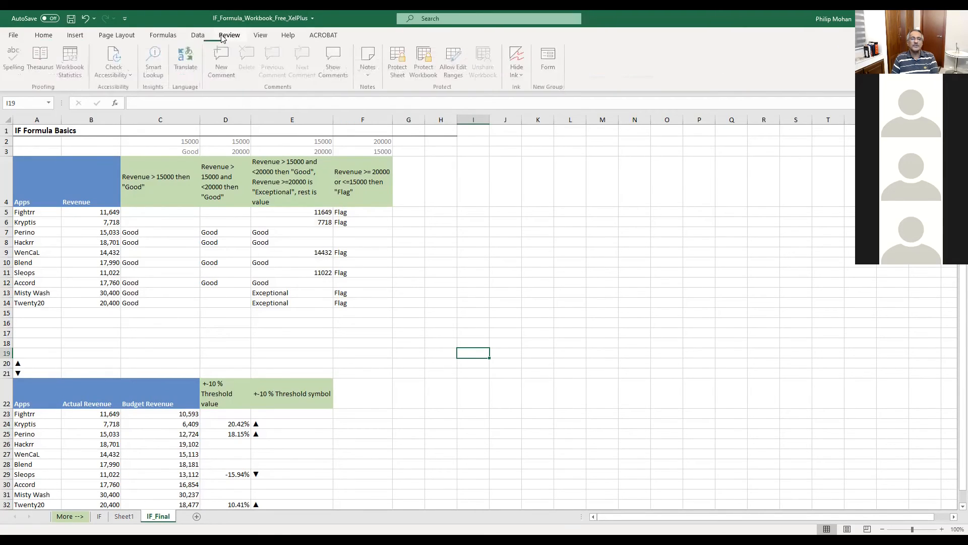
pyautogui.click(397, 73)
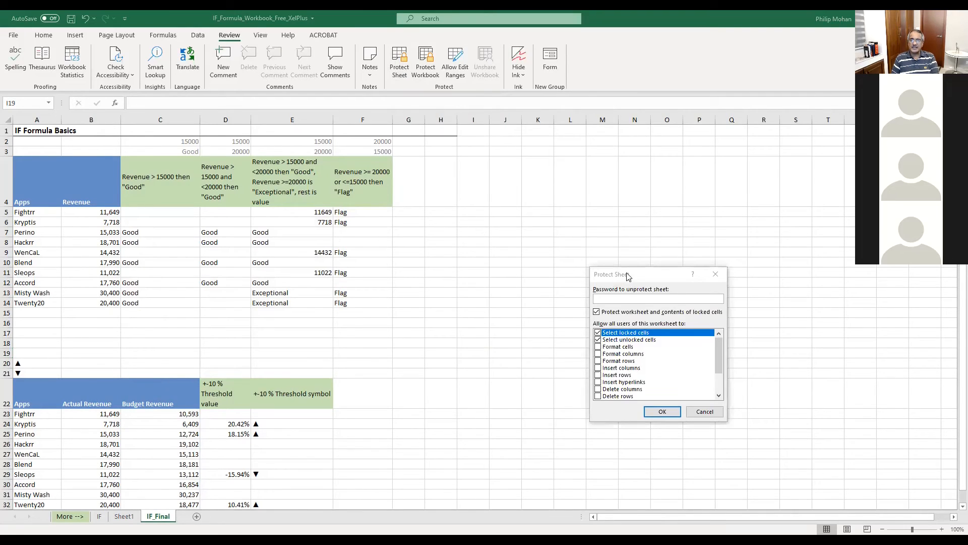
pyautogui.moveTo(627, 273); pyautogui.dragTo(475, 141)
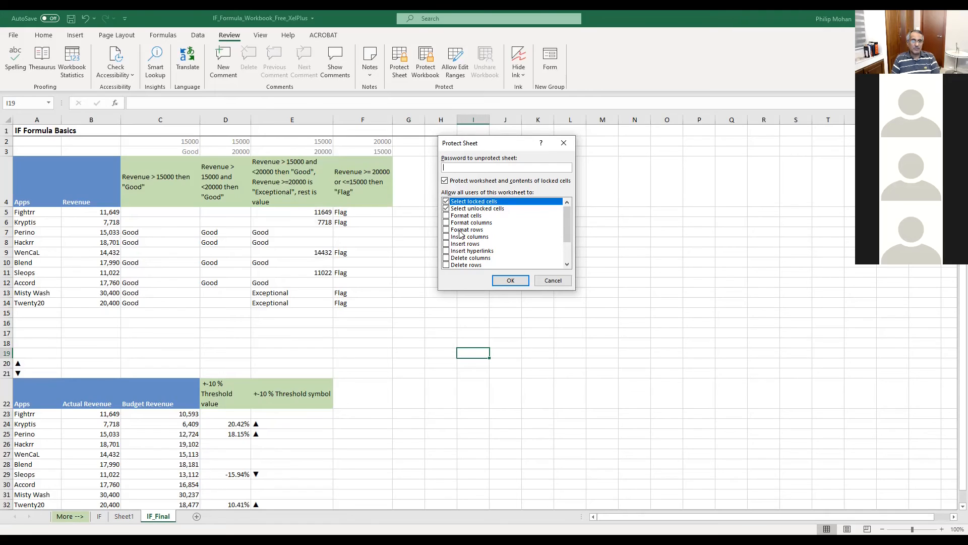
pyautogui.scroll(-2, 460, 233)
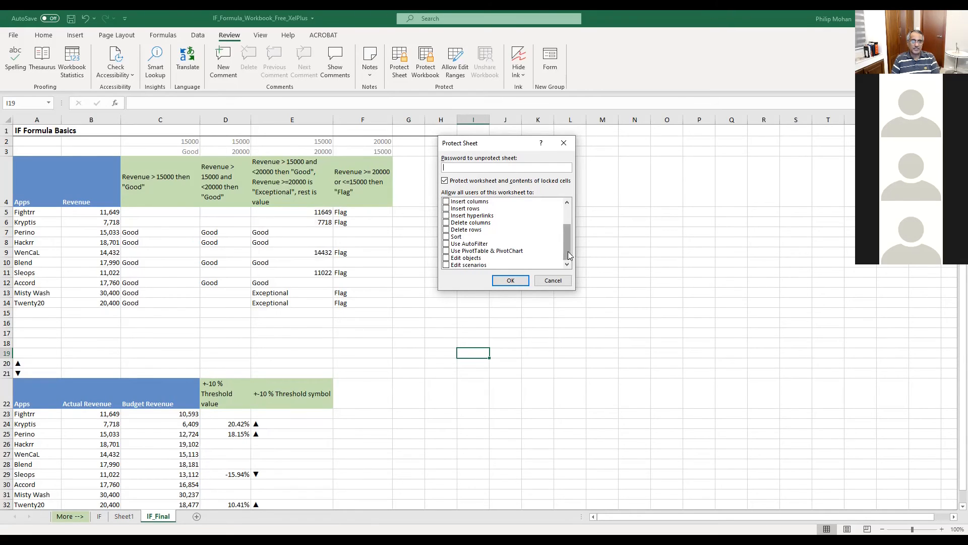
pyautogui.moveTo(568, 251); pyautogui.dragTo(571, 209)
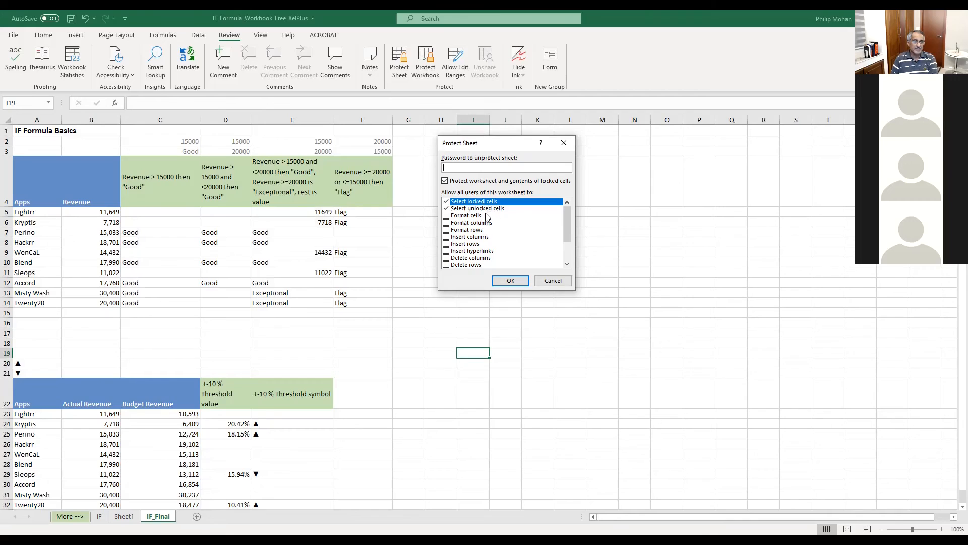
pyautogui.click(446, 217)
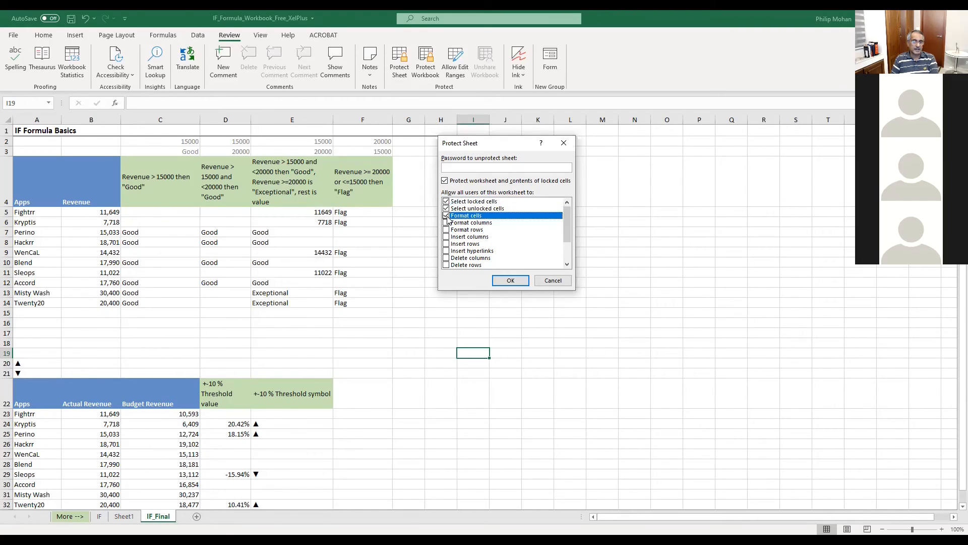
pyautogui.click(447, 216)
pyautogui.click(510, 280)
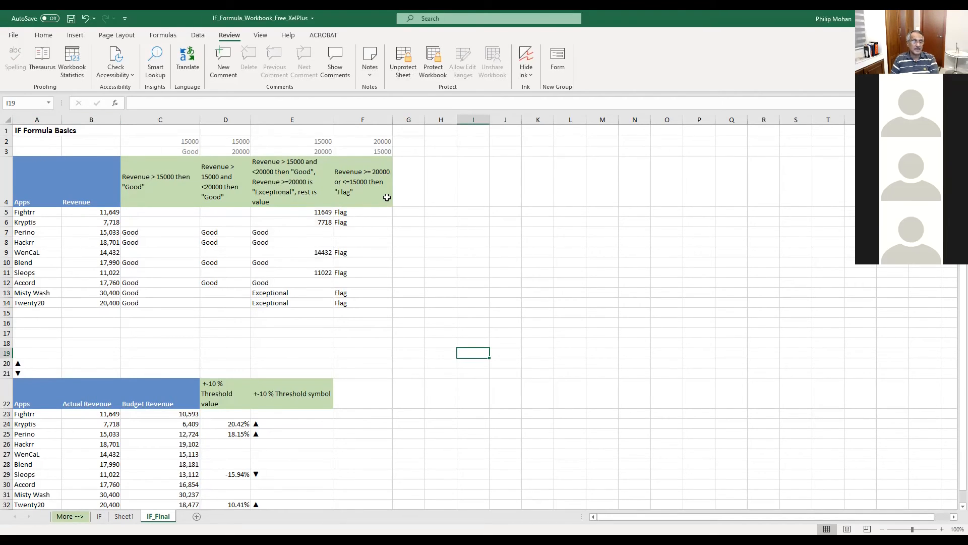
# - Check which cell commands are available for the whole protected sheet
pyautogui.click(10, 120)
pyautogui.rightClick(463, 266)
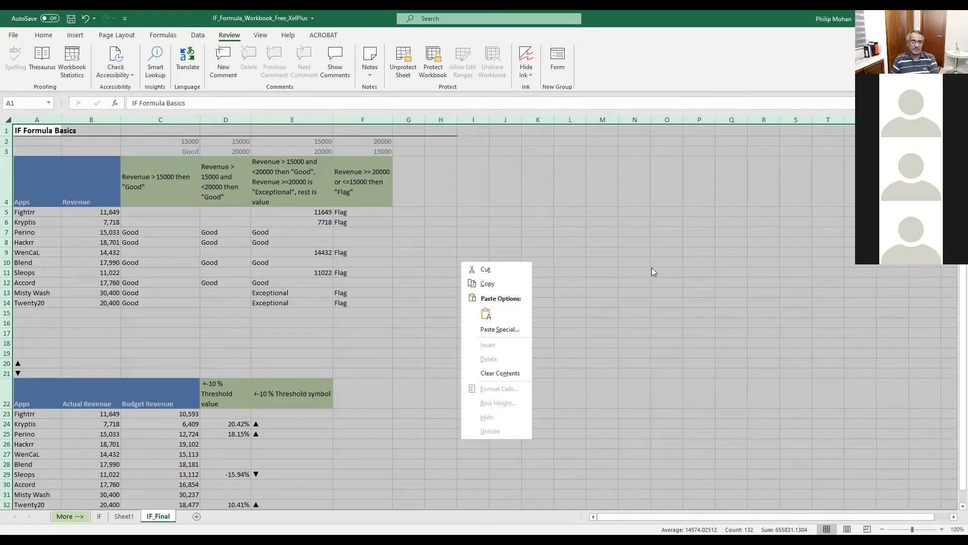
pyautogui.click(610, 271)
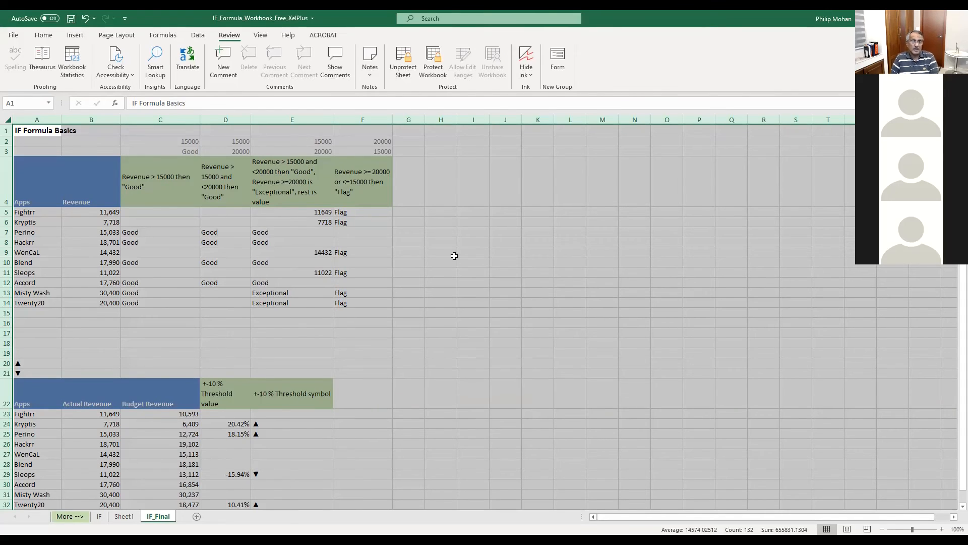
# - Try to enter text in H9 and to delete the formula in E5 on the protected sheet
pyautogui.click(454, 255)
pyautogui.press('a')
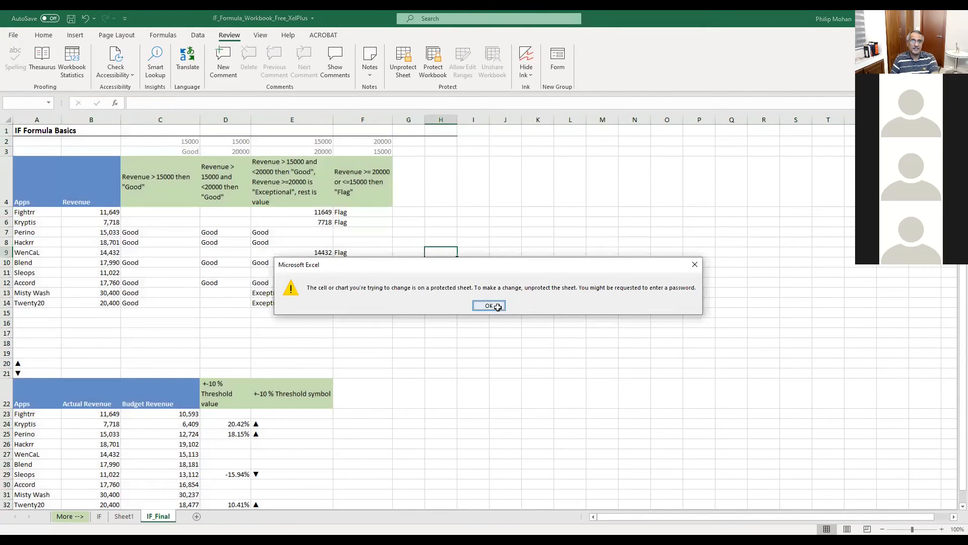
pyautogui.press('Return')
pyautogui.click(330, 213)
pyautogui.press('Delete')
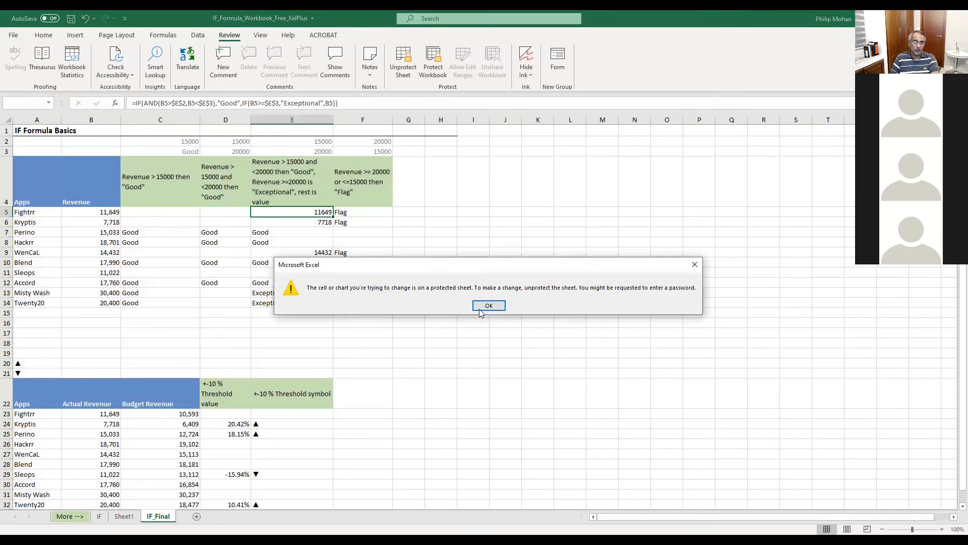
pyautogui.click(488, 304)
# - Try to delete the contents of D5 and of the empty cell M15 on the protected sheet
pyautogui.press('Left')
pyautogui.press('Left')
pyautogui.press('Left')
pyautogui.press('Left')
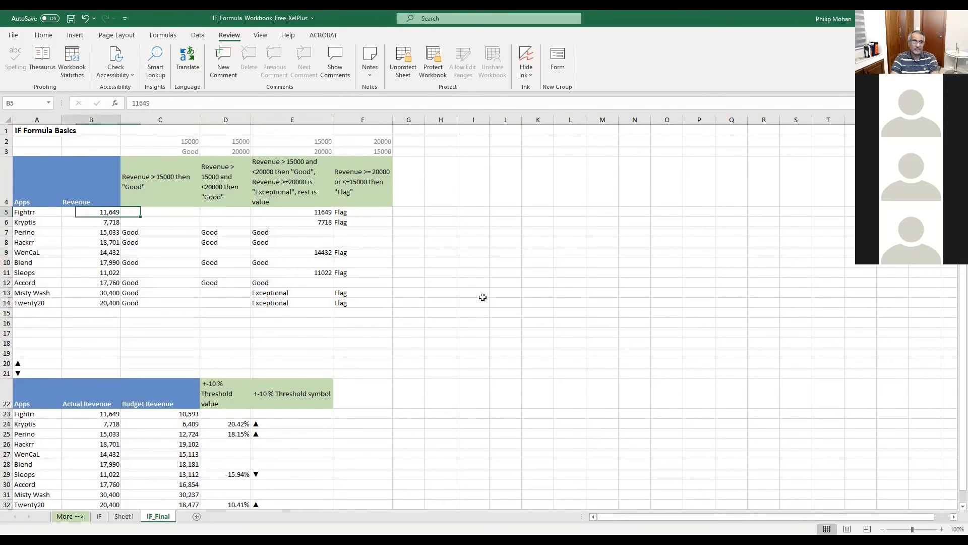
pyautogui.press('Right')
pyautogui.press('Right')
pyautogui.press('Right')
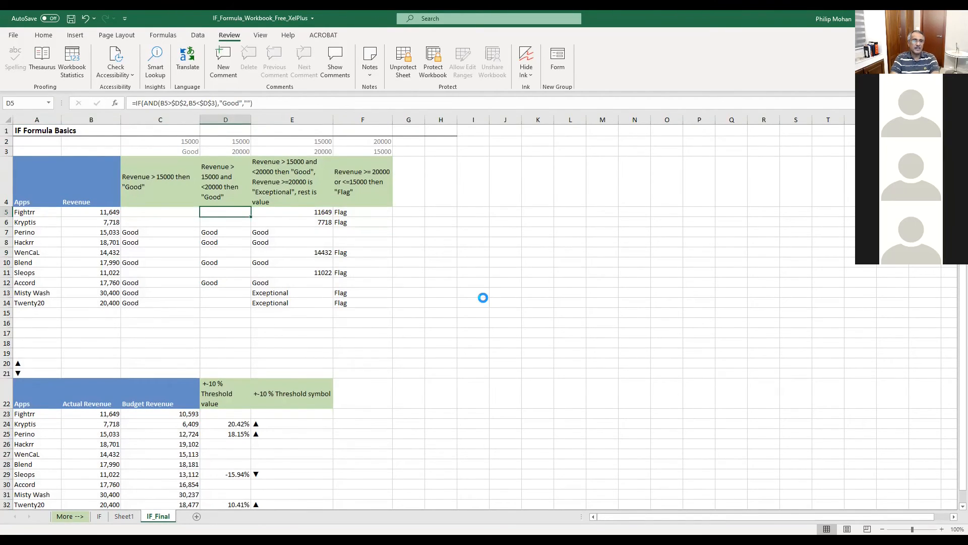
pyautogui.press('Delete')
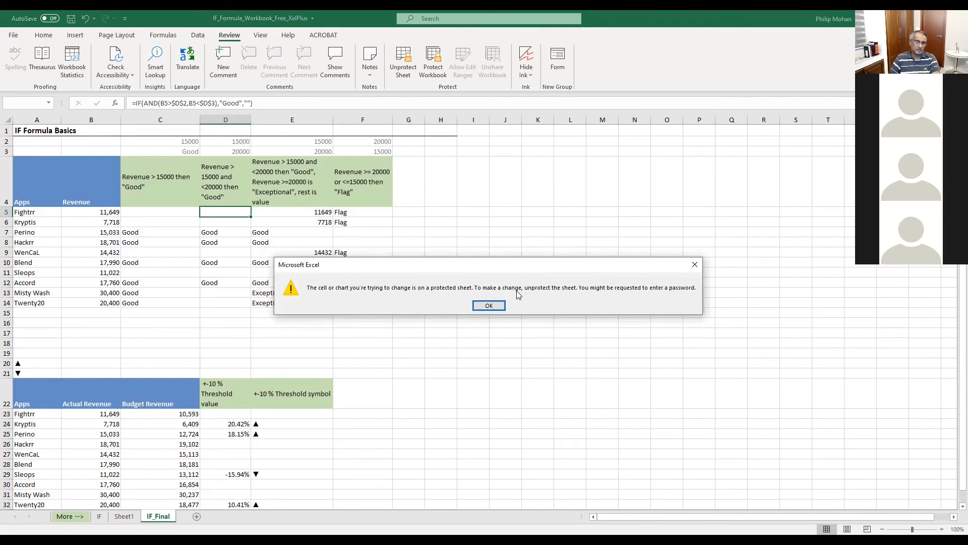
pyautogui.click(488, 305)
pyautogui.click(593, 309)
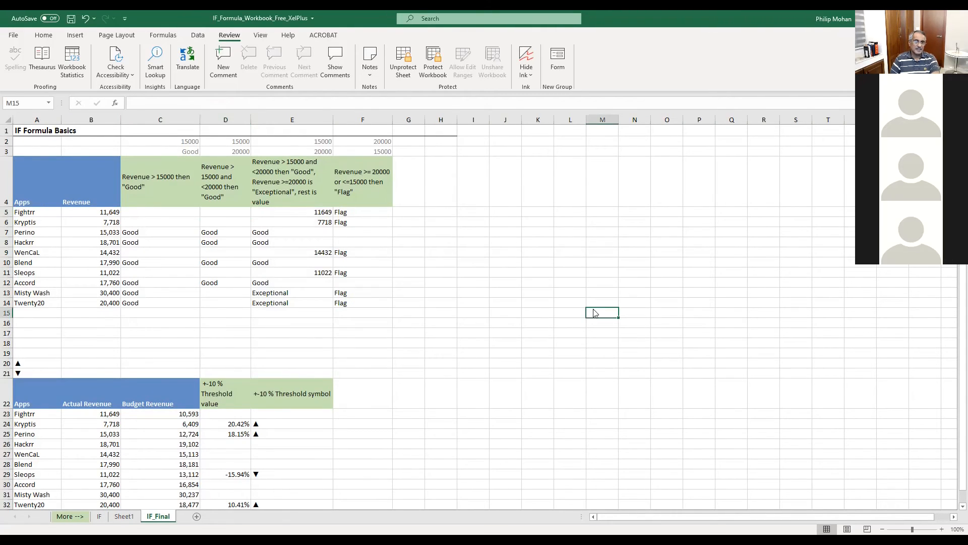
pyautogui.press('Delete')
pyautogui.click(489, 305)
# - Unprotect the IF_Final sheet and enter the test text vcvcjbj,c\ in K9
pyautogui.click(398, 75)
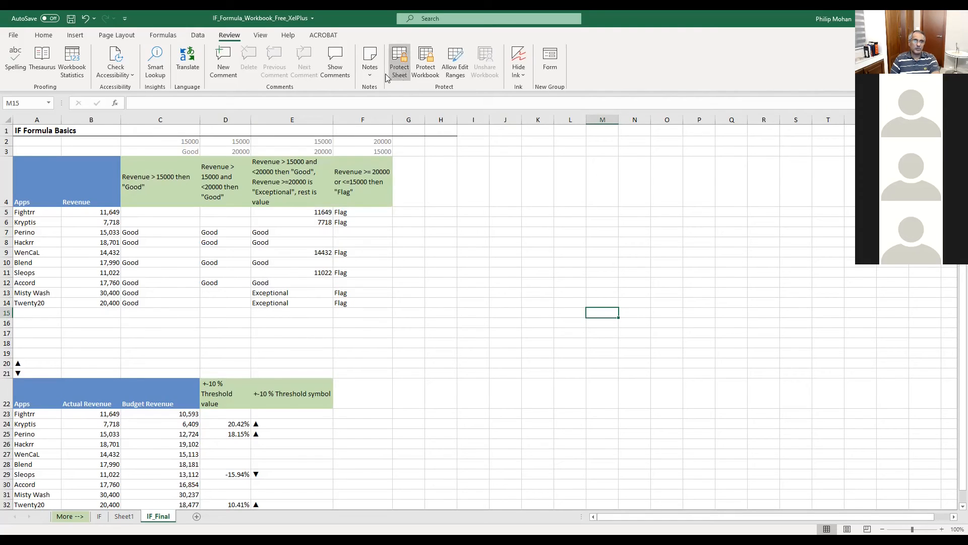
pyautogui.click(535, 251)
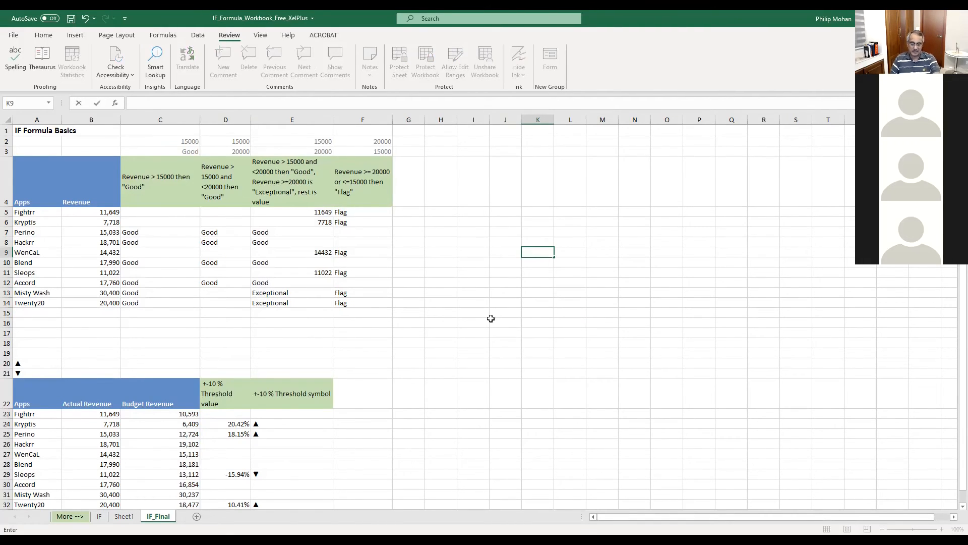
pyautogui.write('vcvcjbj,c')
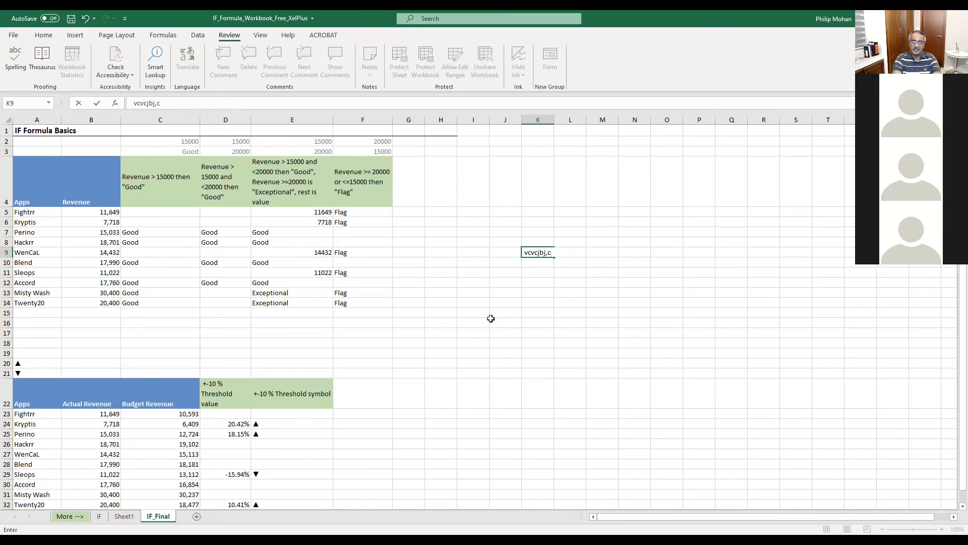
pyautogui.write('v\\')
# - Clear the flag formula in F11 and overwrite the one in F9 with the text dlknlxc
pyautogui.press('Left')
pyautogui.press('Left')
pyautogui.press('Left')
pyautogui.press('Left')
pyautogui.press('Left')
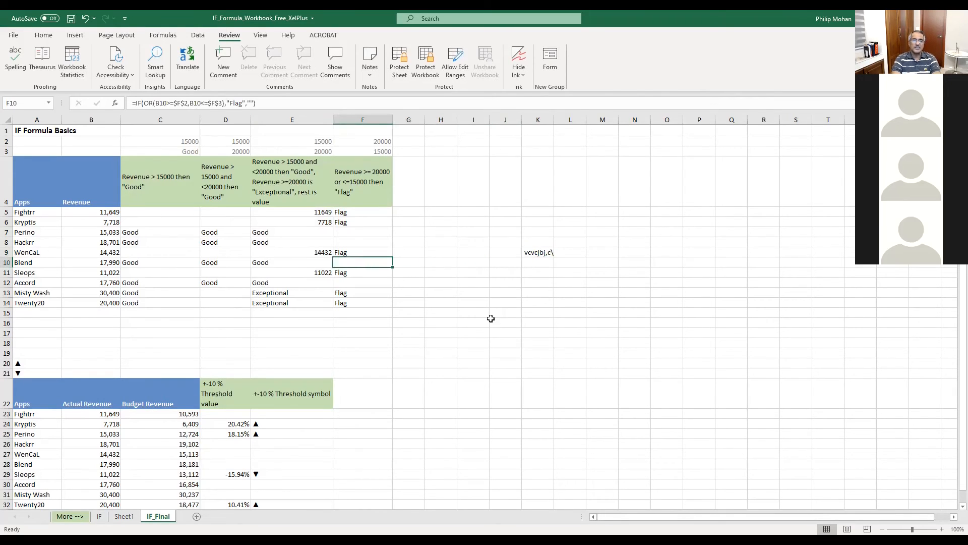
pyautogui.press('Down')
pyautogui.press('Down')
pyautogui.press('BackSpace')
pyautogui.press('Up')
pyautogui.press('Up')
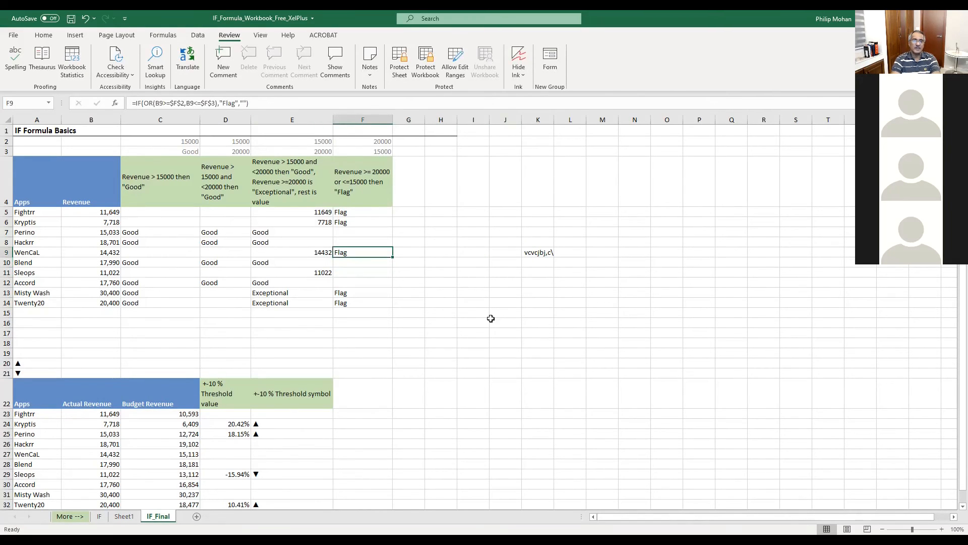
pyautogui.write('dlknlxc')
pyautogui.click(505, 335)
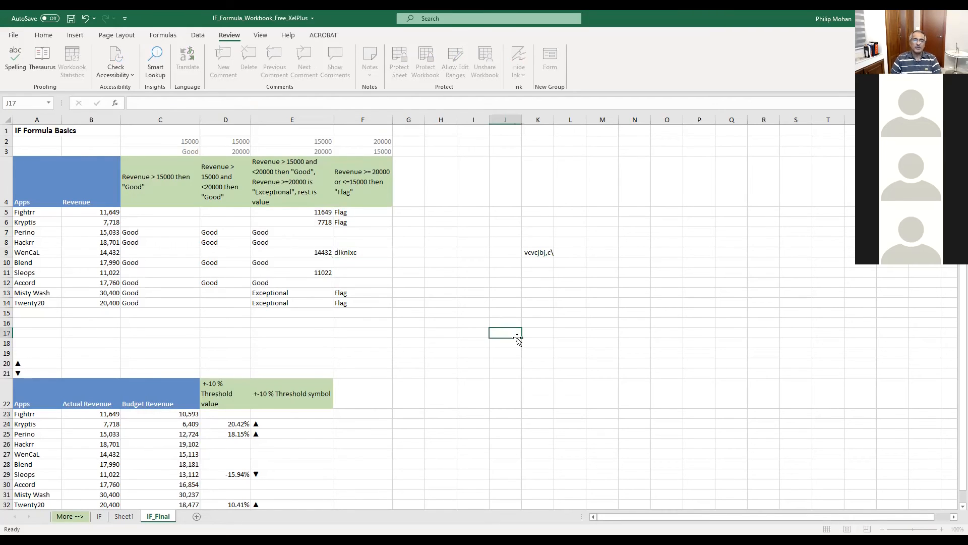
# - Undo the edits to F9 and F11 and clear the test text from K9
pyautogui.click(86, 19)
pyautogui.click(85, 19)
pyautogui.click(570, 297)
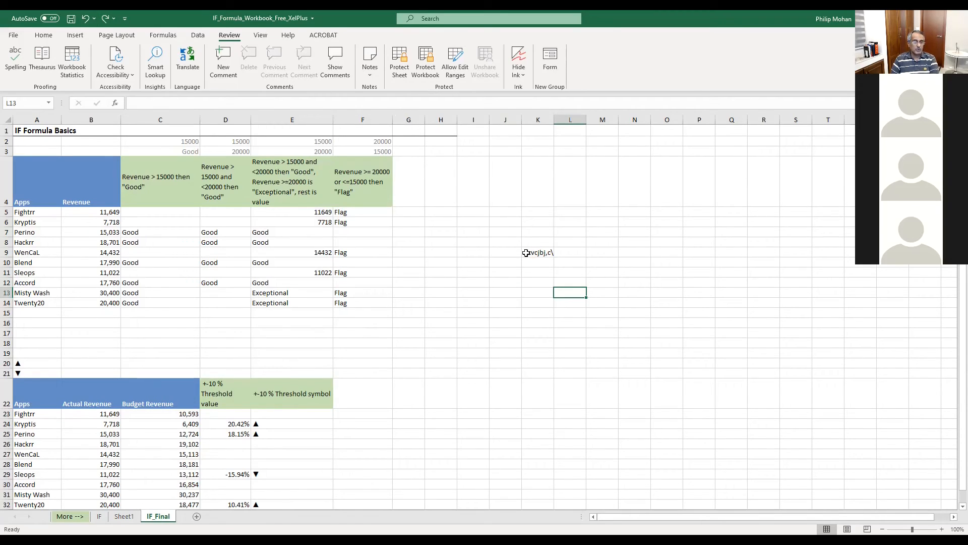
pyautogui.moveTo(526, 253); pyautogui.dragTo(569, 247)
pyautogui.press('Delete')
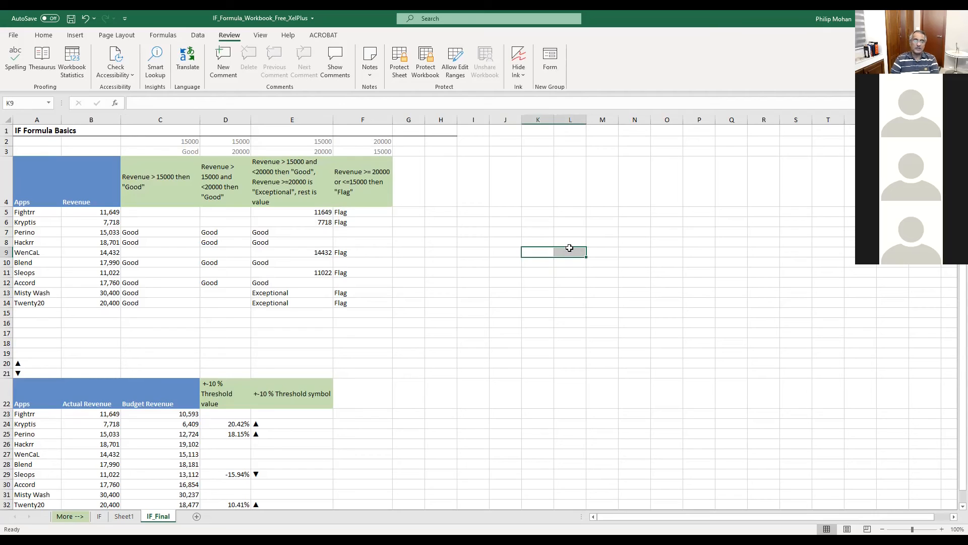
# - Unlock the revenue input cells B5:B14 by turning off their Locked protection setting
pyautogui.click(134, 210)
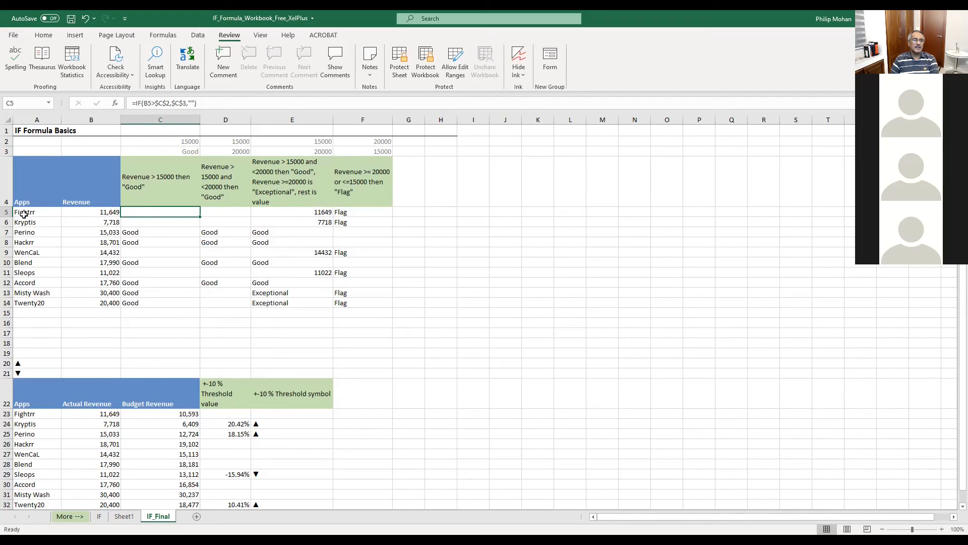
pyautogui.click(100, 215)
pyautogui.moveTo(100, 216); pyautogui.dragTo(97, 302)
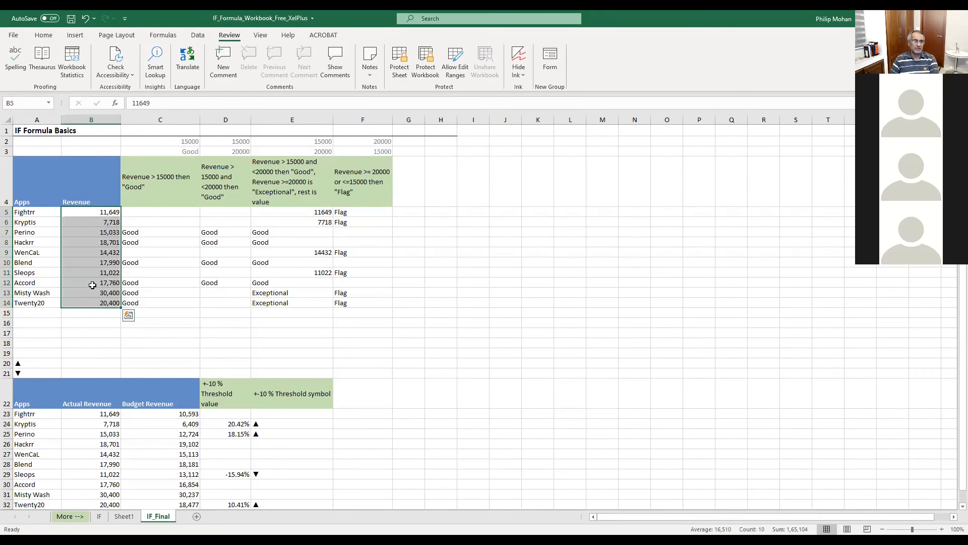
pyautogui.rightClick(92, 285)
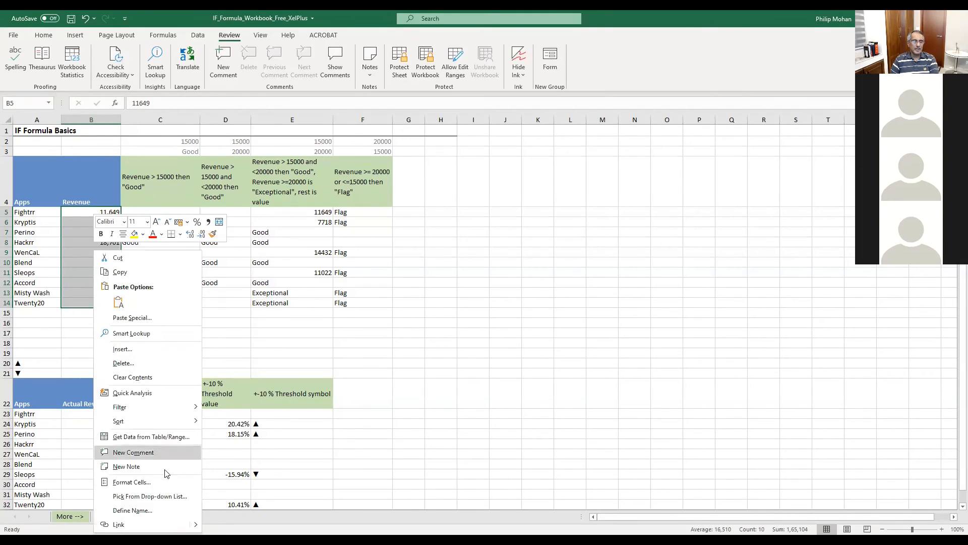
pyautogui.click(160, 483)
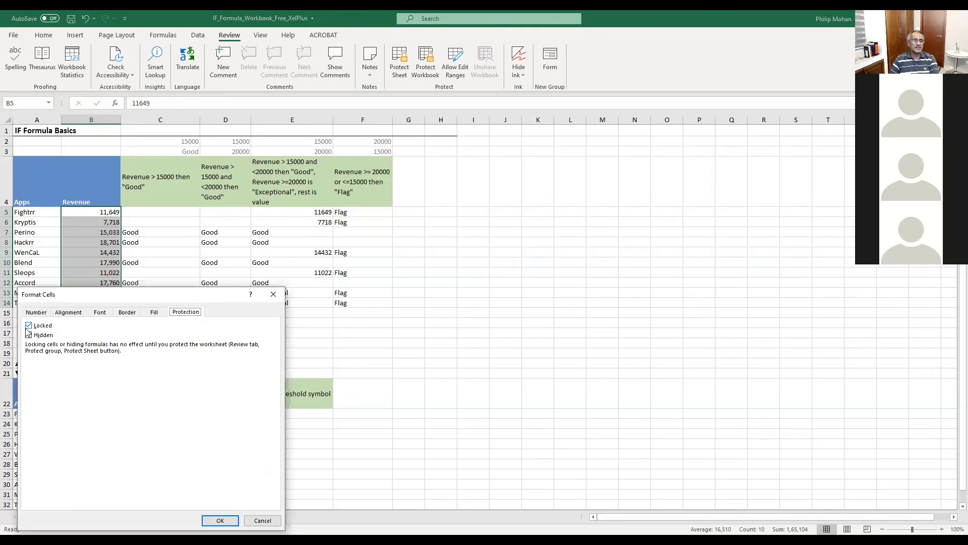
pyautogui.click(29, 326)
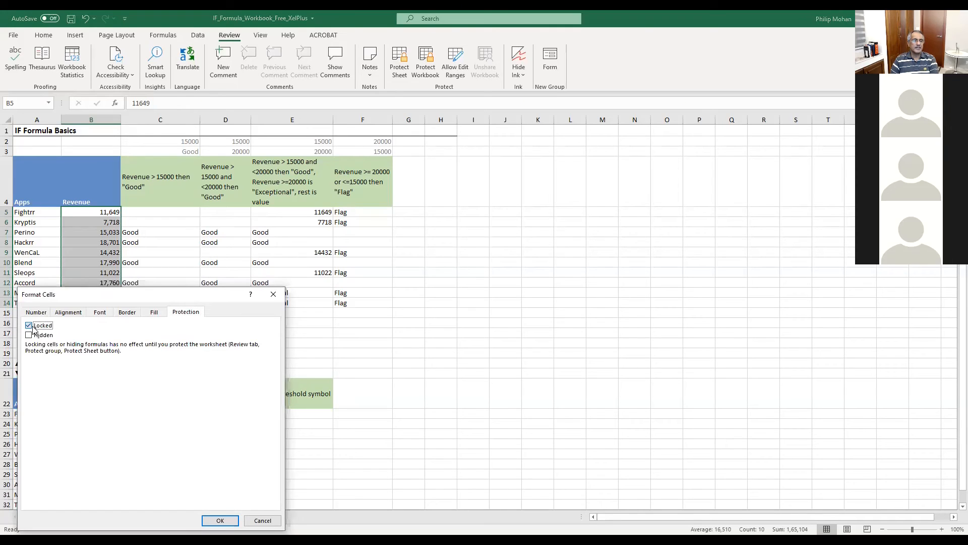
pyautogui.click(220, 521)
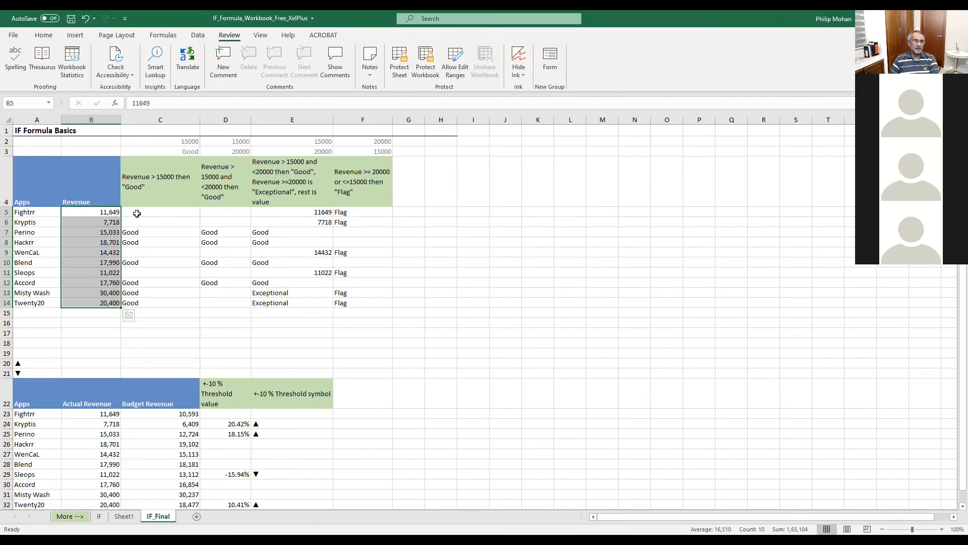
# - Protect the IF_Final sheet without a password and try to edit the locked formulas in C7 and D7
pyautogui.click(399, 73)
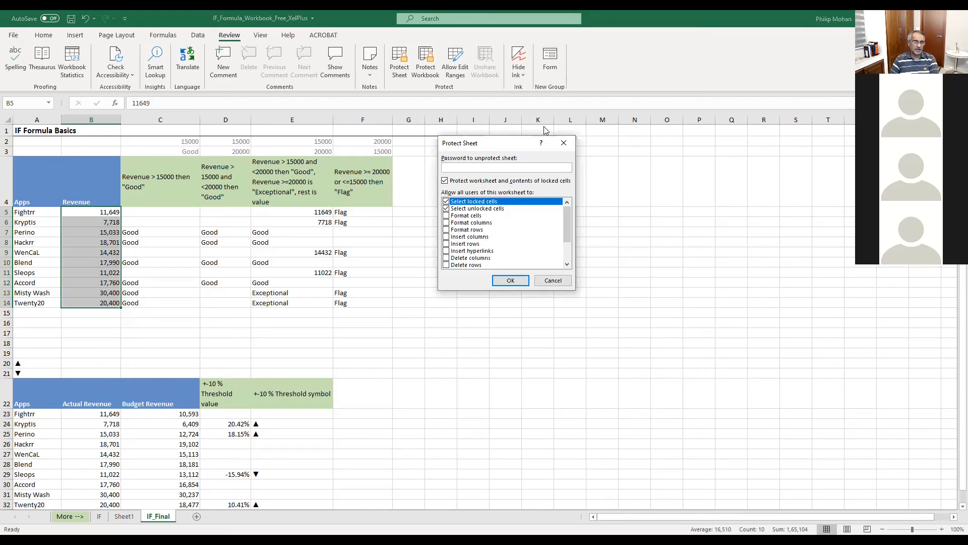
pyautogui.click(510, 280)
pyautogui.click(161, 232)
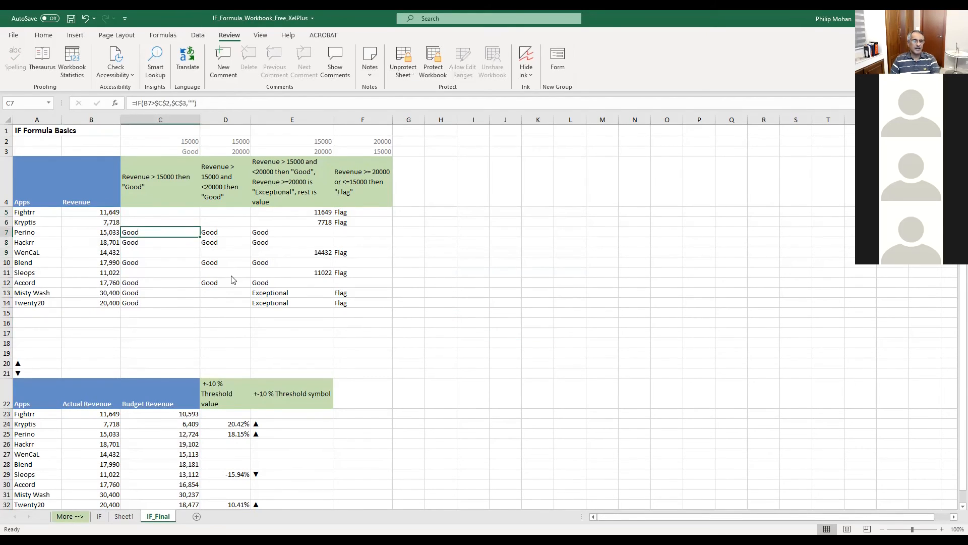
pyautogui.click(488, 305)
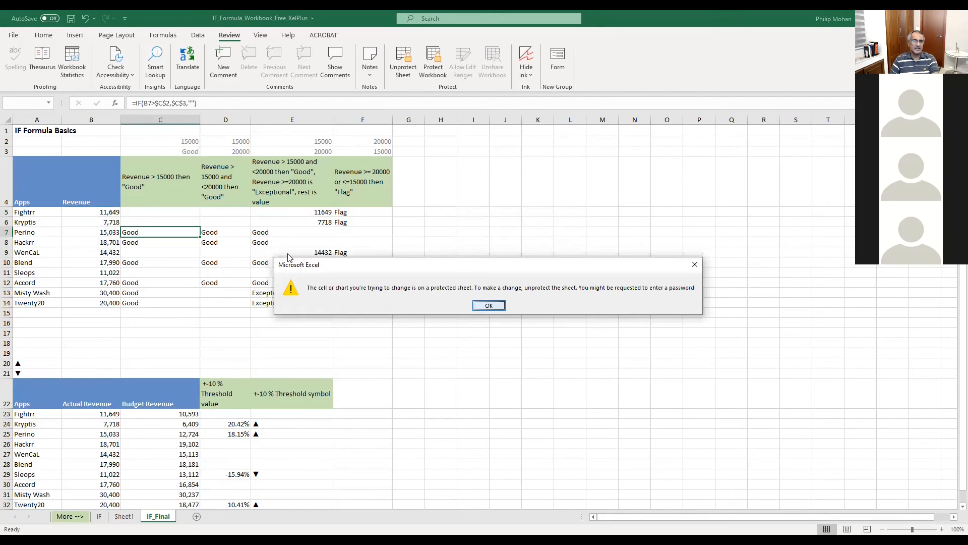
pyautogui.doubleClick(222, 234)
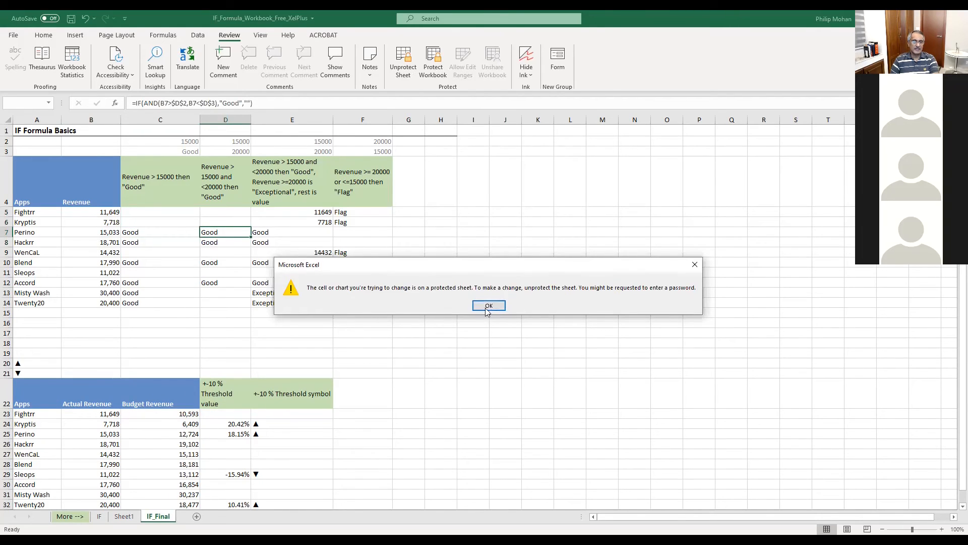
pyautogui.click(496, 308)
# - Enter 20000 as the Fightrr revenue in B5, and replace it with 2000
pyautogui.click(105, 212)
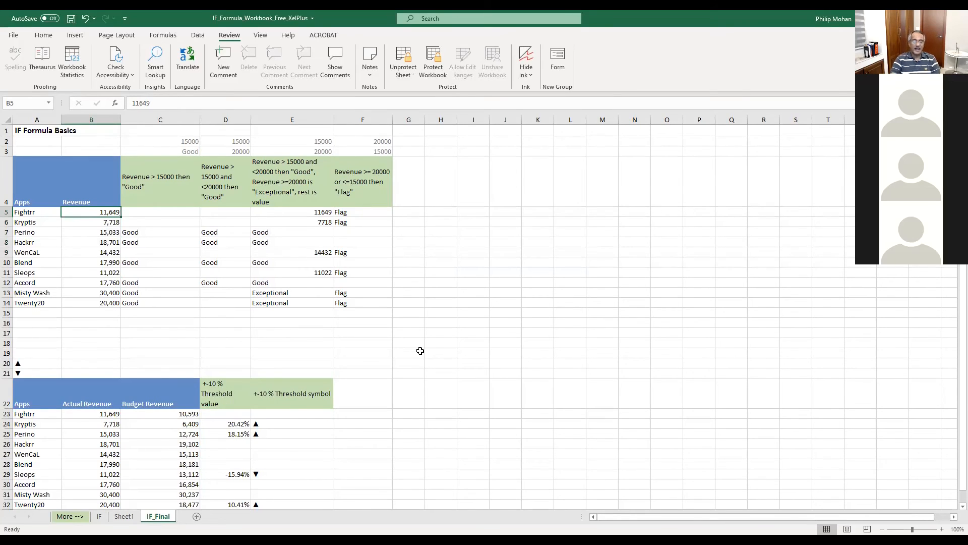
pyautogui.write('20000')
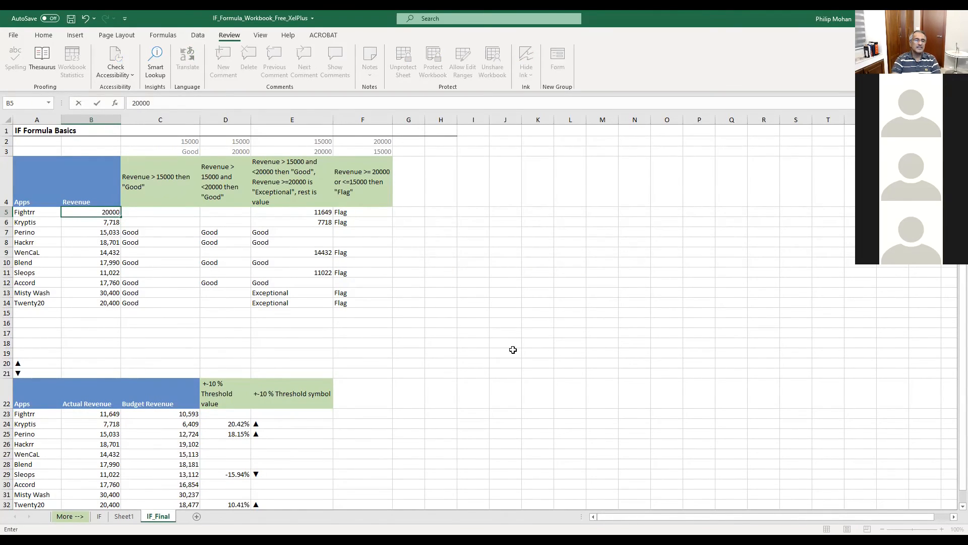
pyautogui.press('Return')
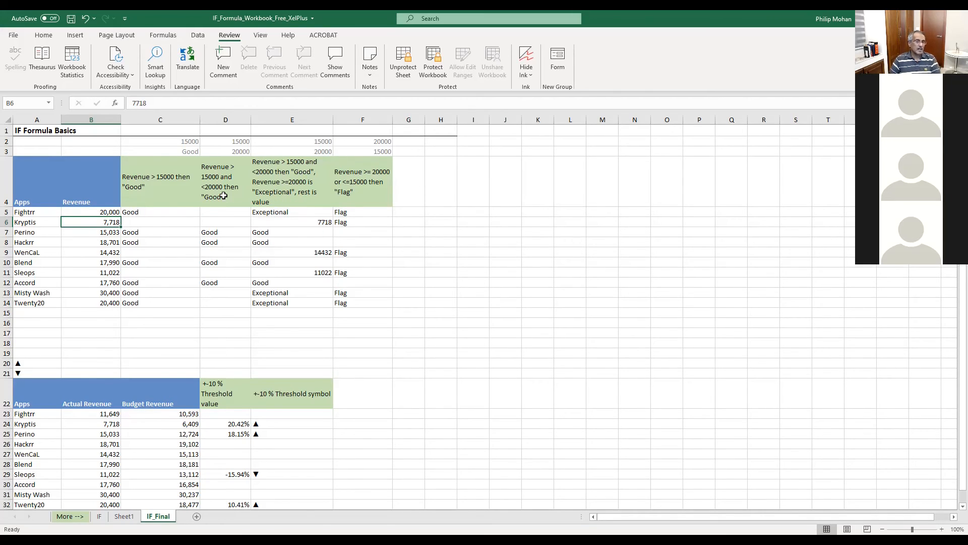
pyautogui.click(114, 211)
pyautogui.write('2000')
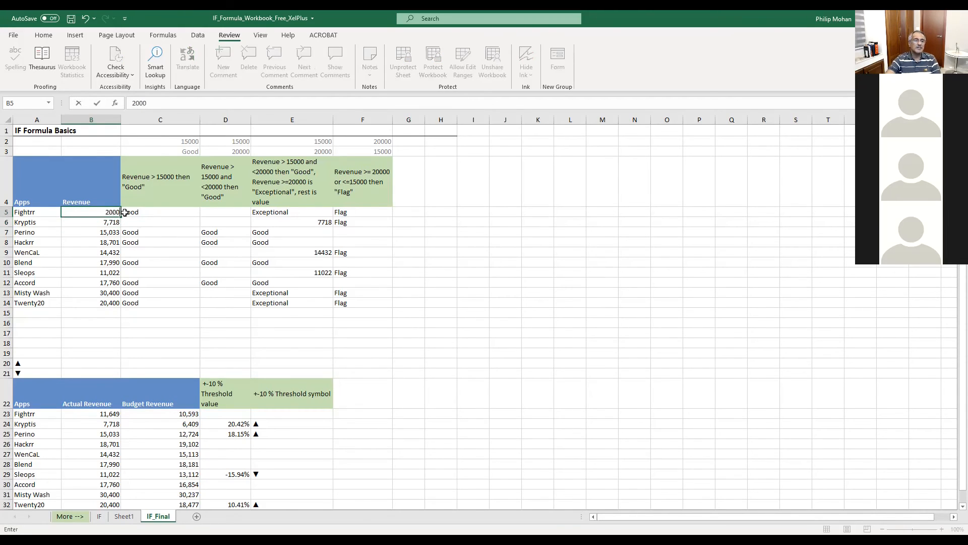
pyautogui.press('Return')
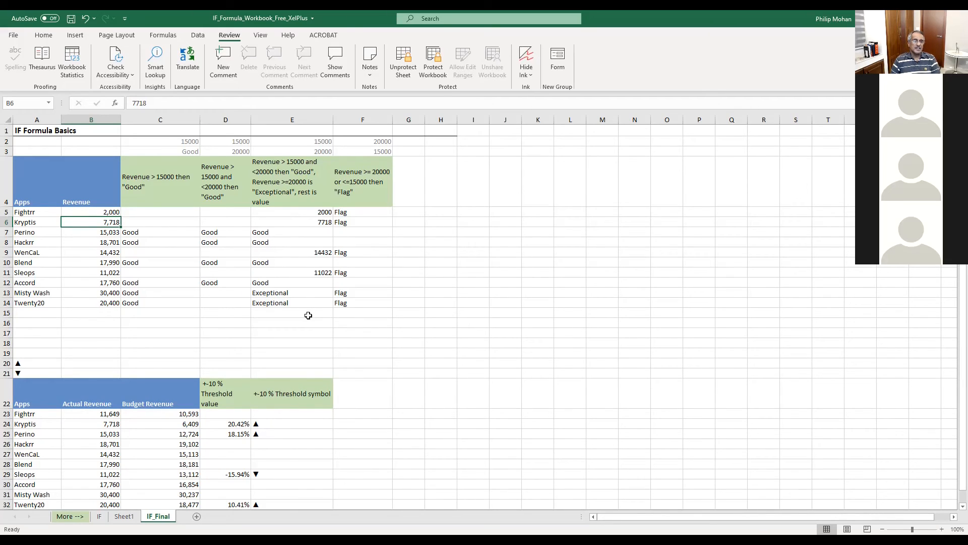
# - Select the formula range C5:F14 and try to edit the locked flag formula in F8
pyautogui.moveTo(140, 212); pyautogui.dragTo(367, 304)
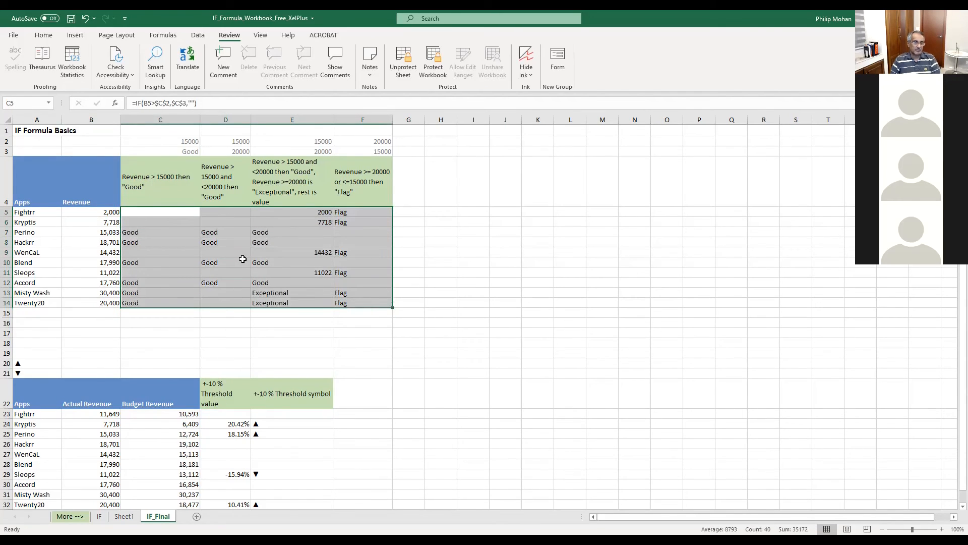
pyautogui.click(280, 258)
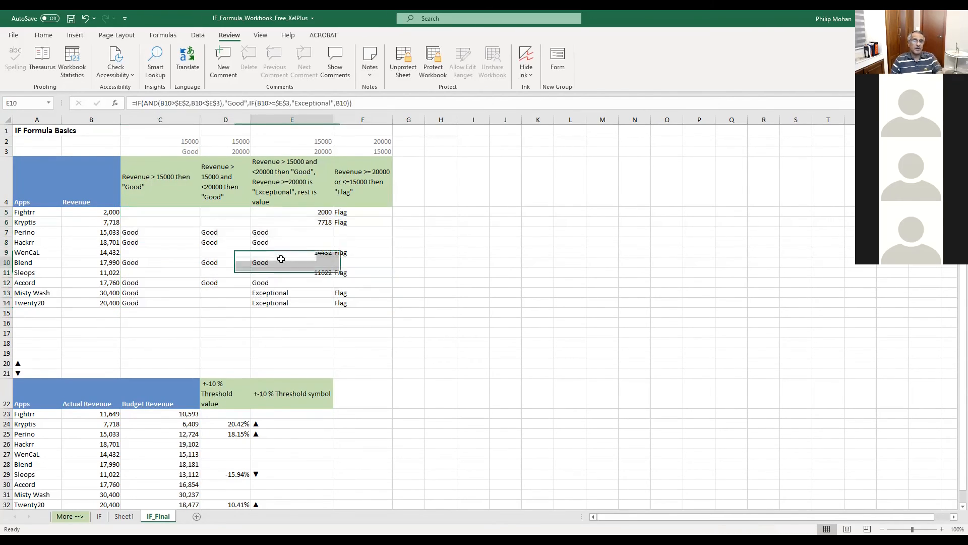
pyautogui.doubleClick(345, 242)
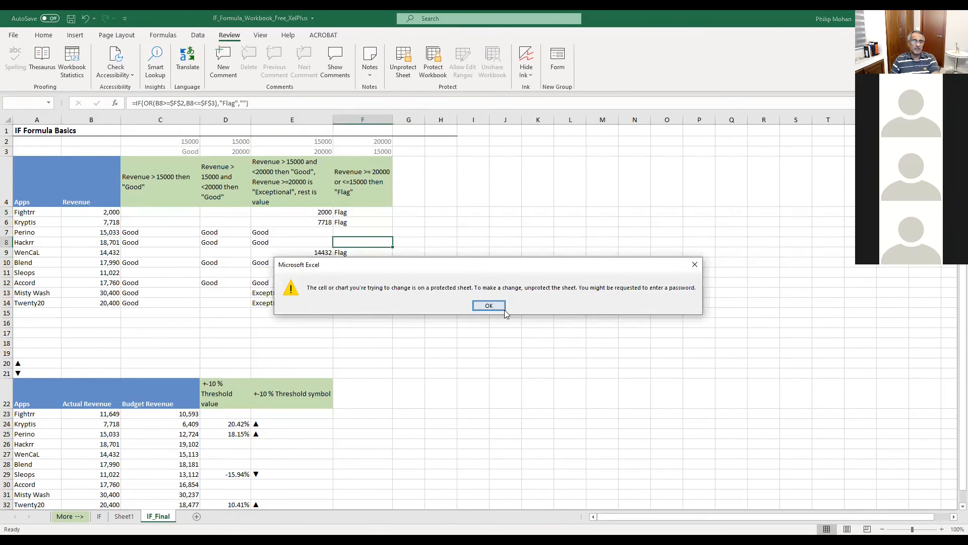
pyautogui.click(489, 305)
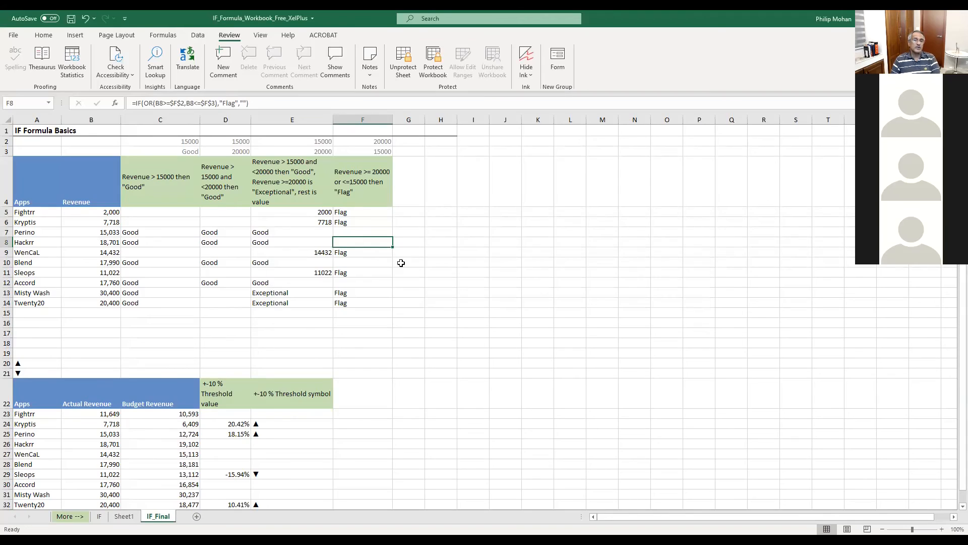
# - Unprotect the IF_Final sheet and overwrite the formula in D5 with the text dcgkhgkh
pyautogui.click(403, 59)
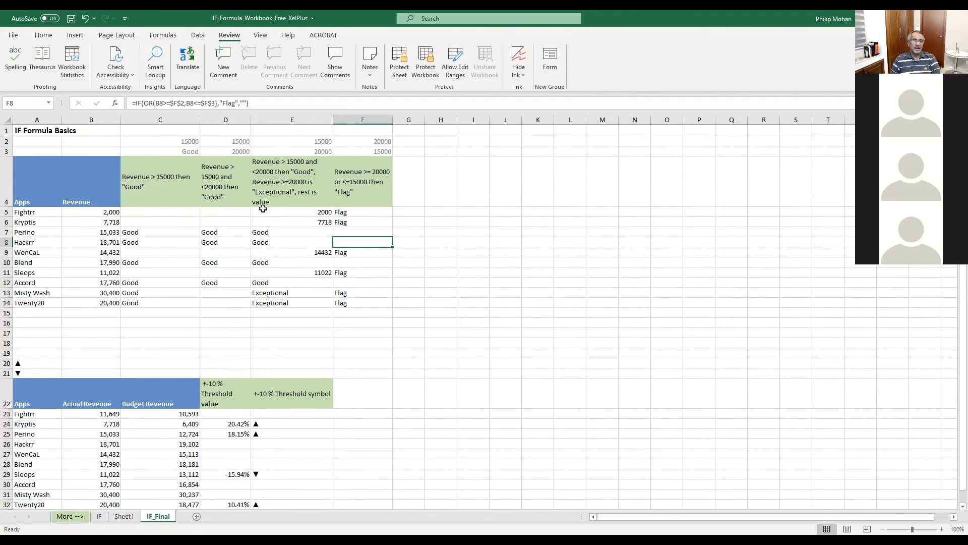
pyautogui.click(217, 212)
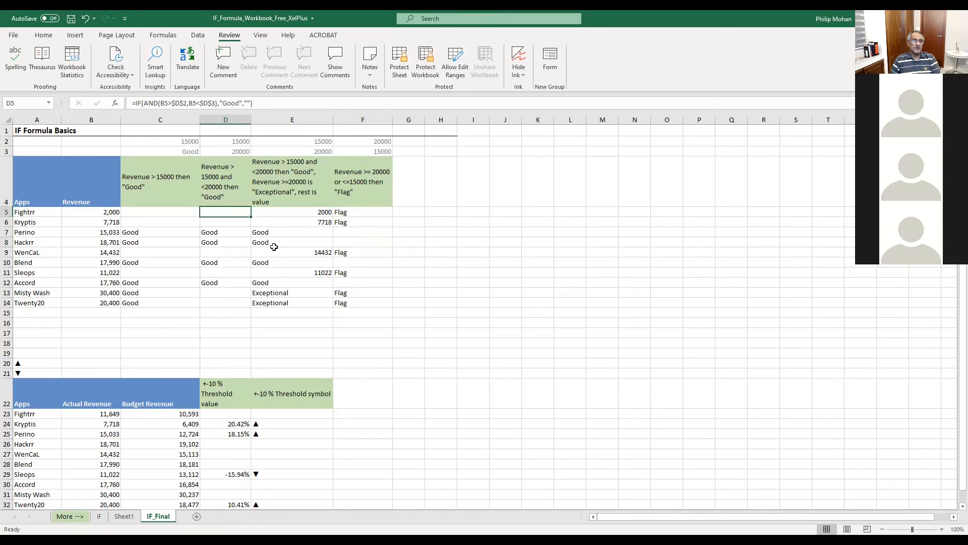
pyautogui.write('dcgkhgkh')
pyautogui.press('Return')
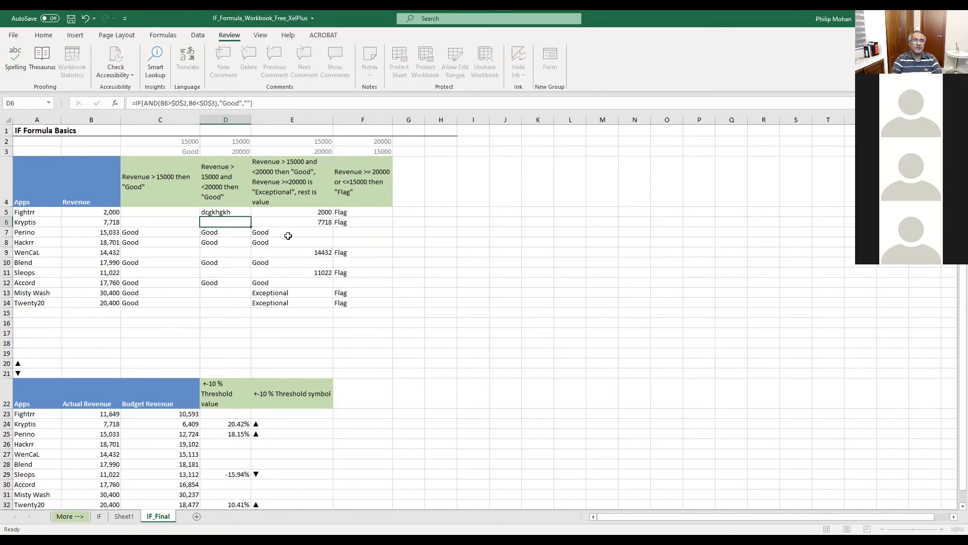
# - Undo the text entry in D5
pyautogui.click(241, 210)
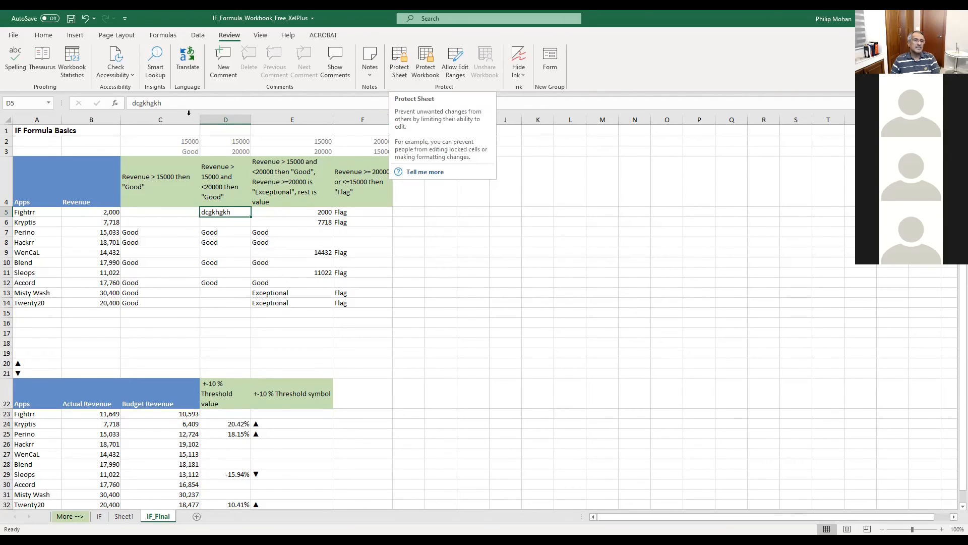
pyautogui.click(85, 20)
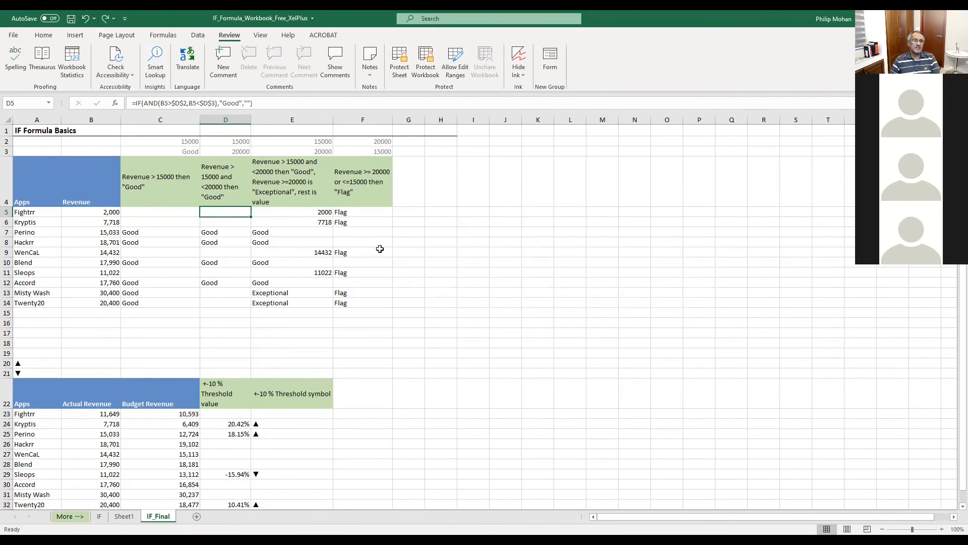
pyautogui.click(421, 246)
# - Check the Locked protection setting of the revenue cells B5:B14
pyautogui.moveTo(100, 211); pyautogui.dragTo(104, 295)
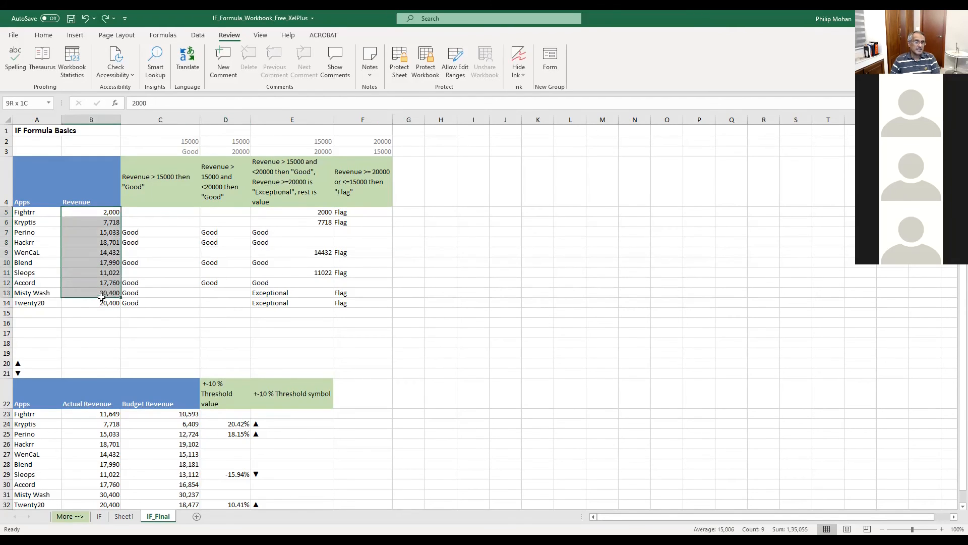
pyautogui.moveTo(111, 211); pyautogui.dragTo(112, 302)
pyautogui.rightClick(114, 302)
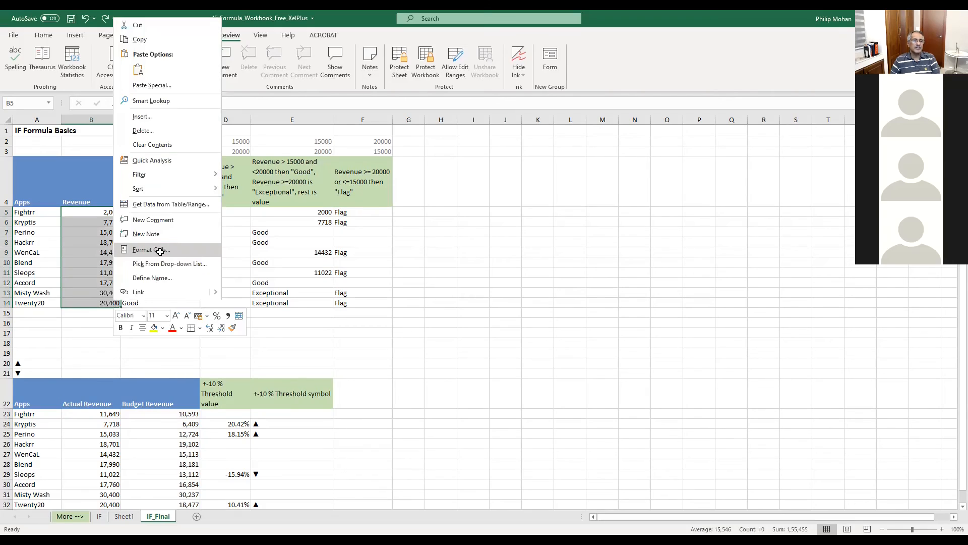
pyautogui.click(161, 249)
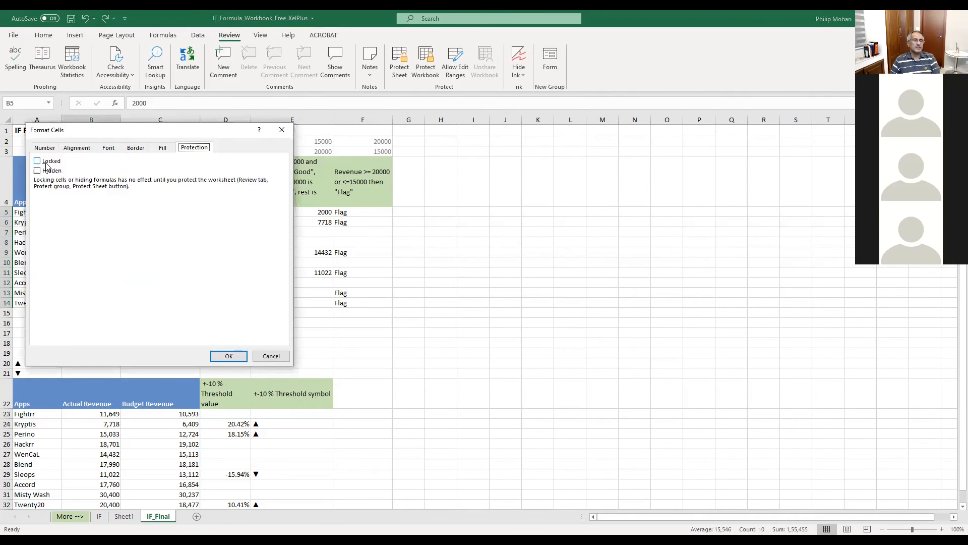
pyautogui.click(229, 356)
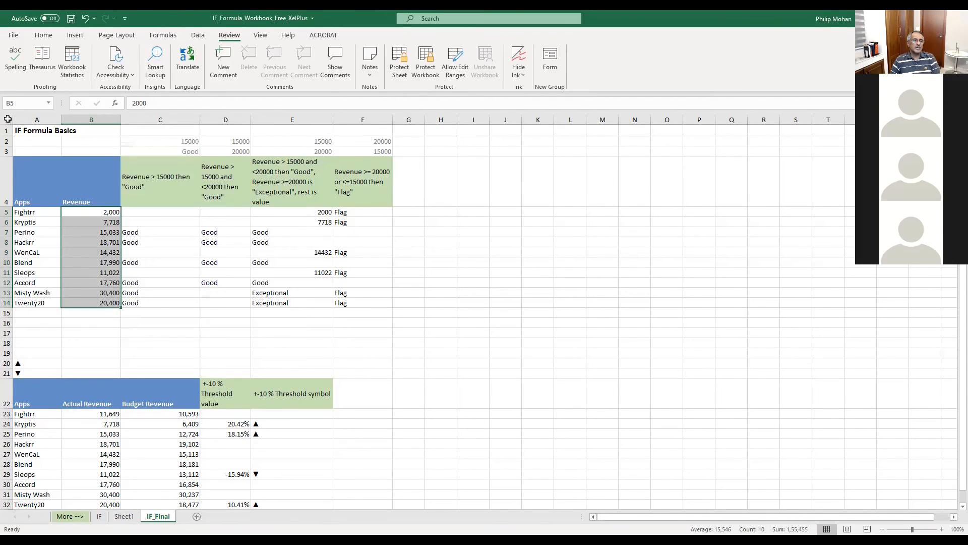
# - Check the Locked protection setting for all cells of the sheet without changing it
pyautogui.click(8, 118)
pyautogui.rightClick(436, 356)
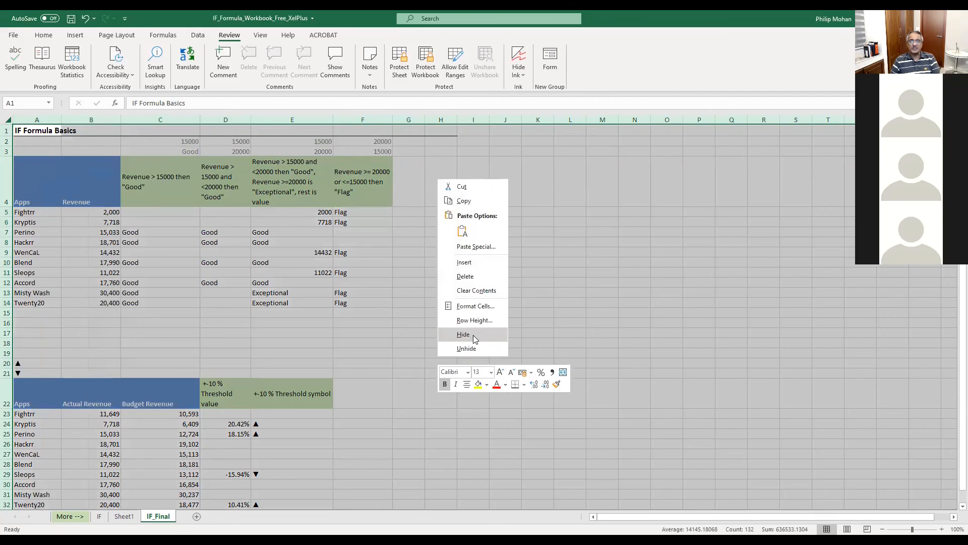
pyautogui.click(474, 306)
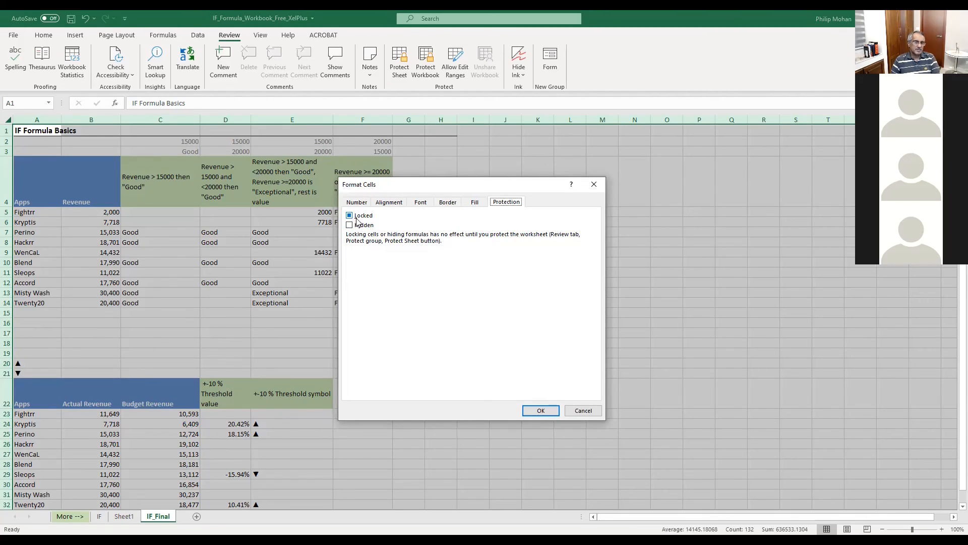
pyautogui.click(585, 411)
pyautogui.click(558, 387)
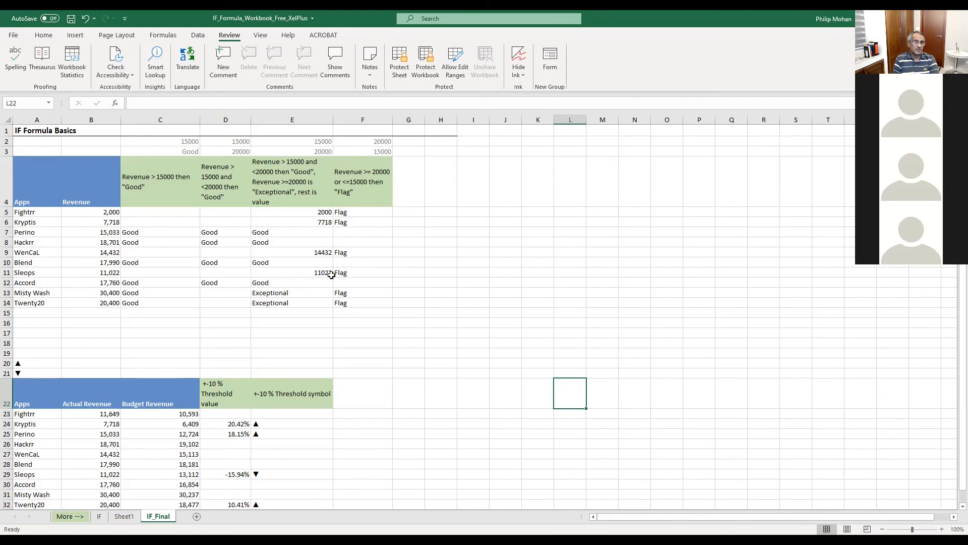
pyautogui.click(511, 278)
pyautogui.click(312, 212)
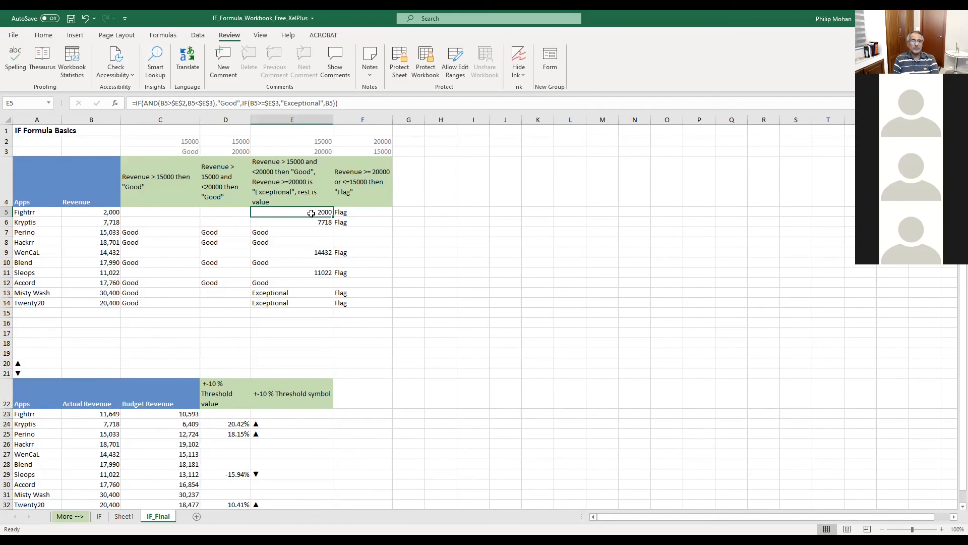
pyautogui.rightClick(312, 213)
pyautogui.click(384, 281)
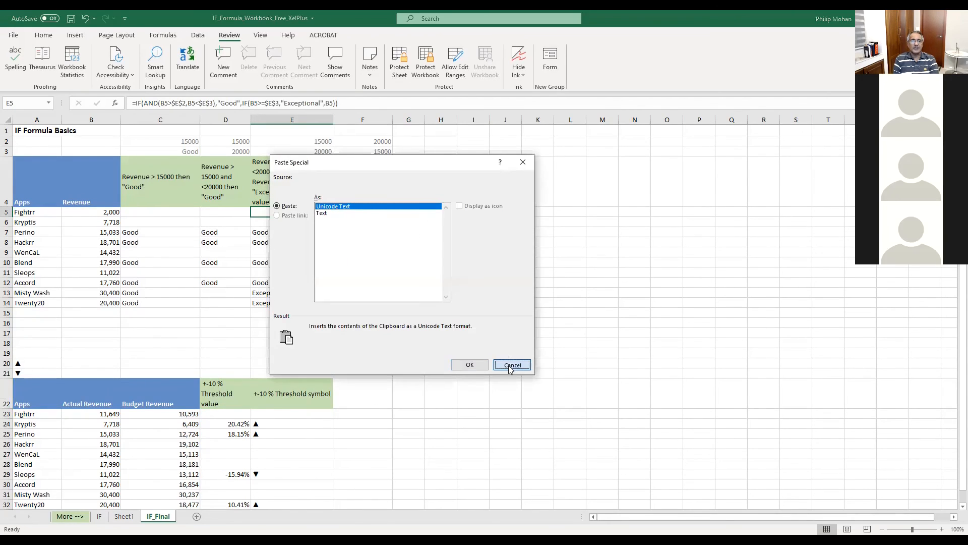
pyautogui.click(510, 367)
# - Protect the IF_Final sheet without a password and select E5 to inspect its formula
pyautogui.click(400, 64)
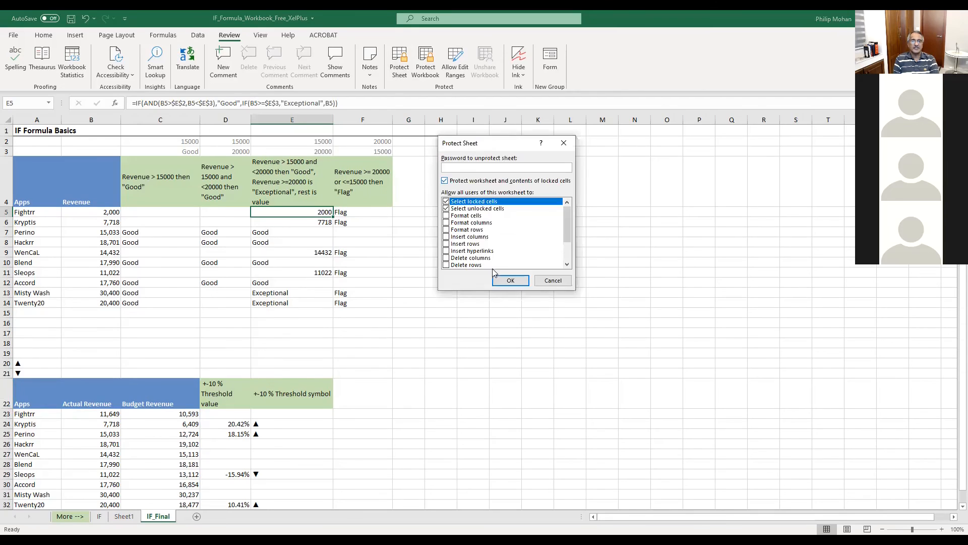
pyautogui.click(511, 280)
pyautogui.click(505, 313)
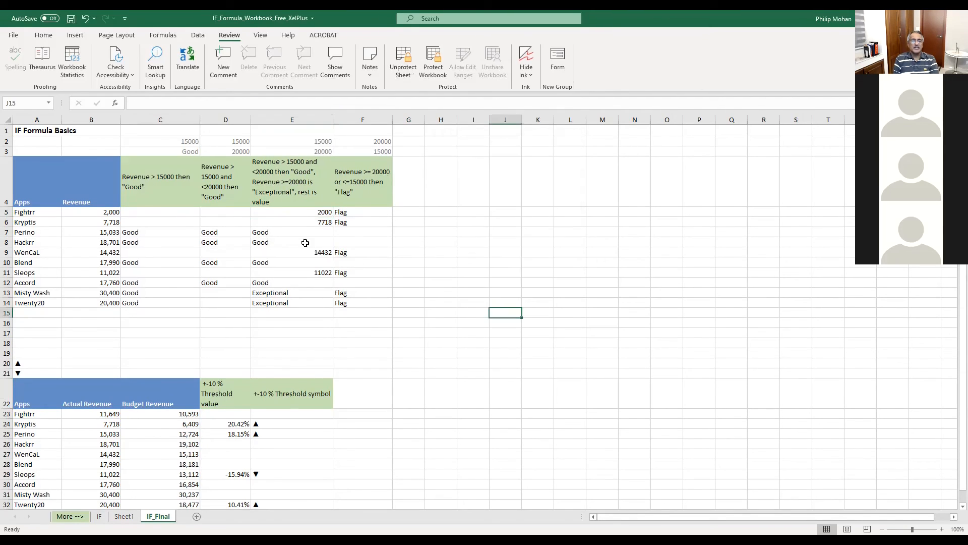
pyautogui.click(305, 216)
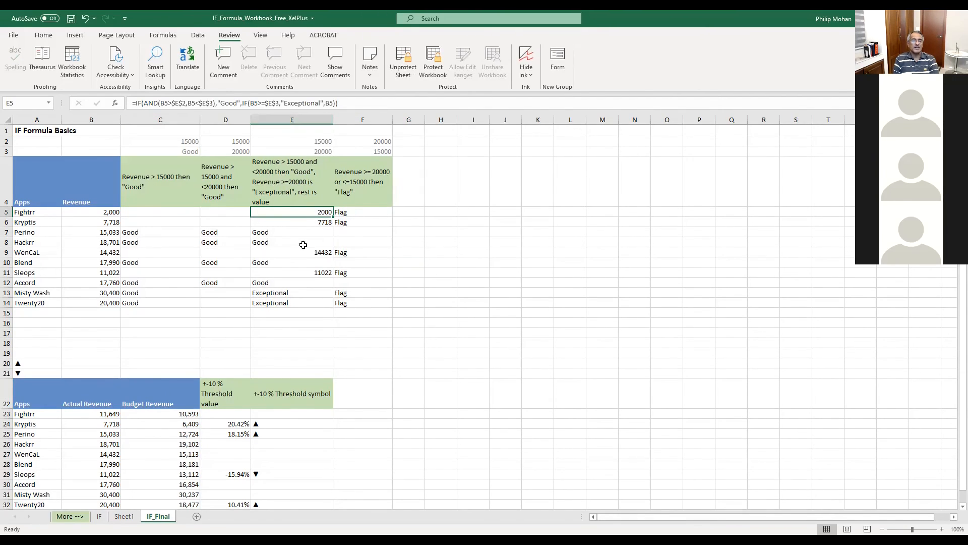
# - Check whether cell formatting is available for E5 on the protected sheet, and remove the sheet protection
pyautogui.rightClick(301, 212)
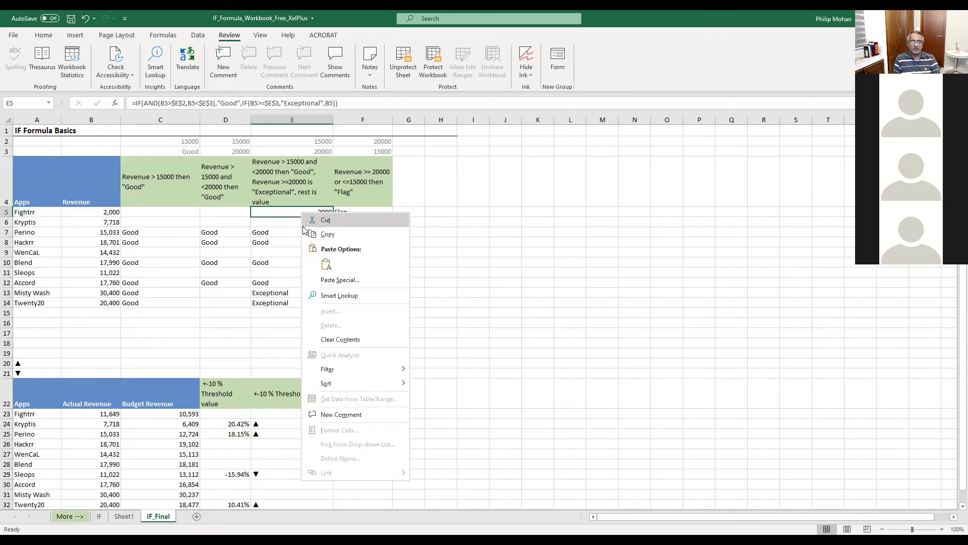
pyautogui.click(531, 267)
pyautogui.click(407, 67)
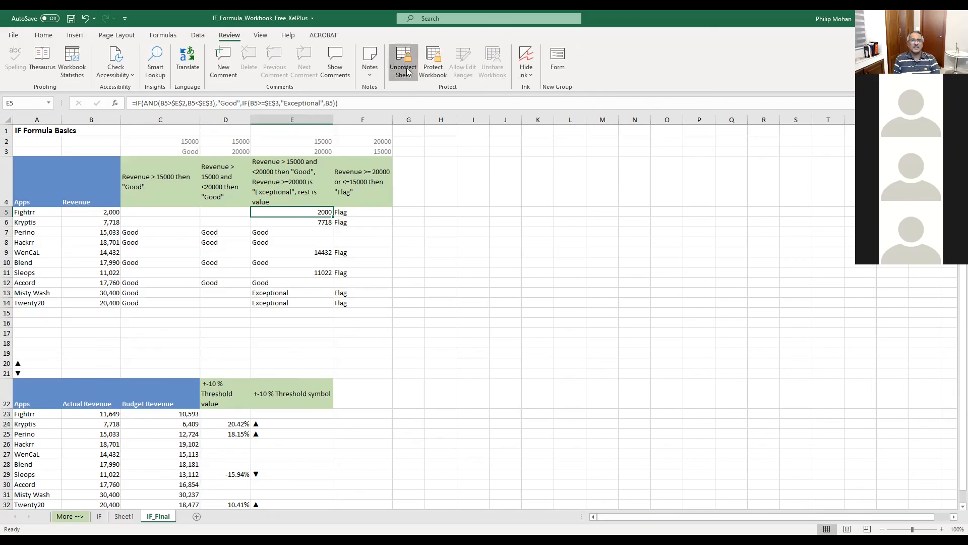
# - Turn on the Hidden protection setting for the nested IF formula cell E5, keeping it Locked
pyautogui.rightClick(302, 212)
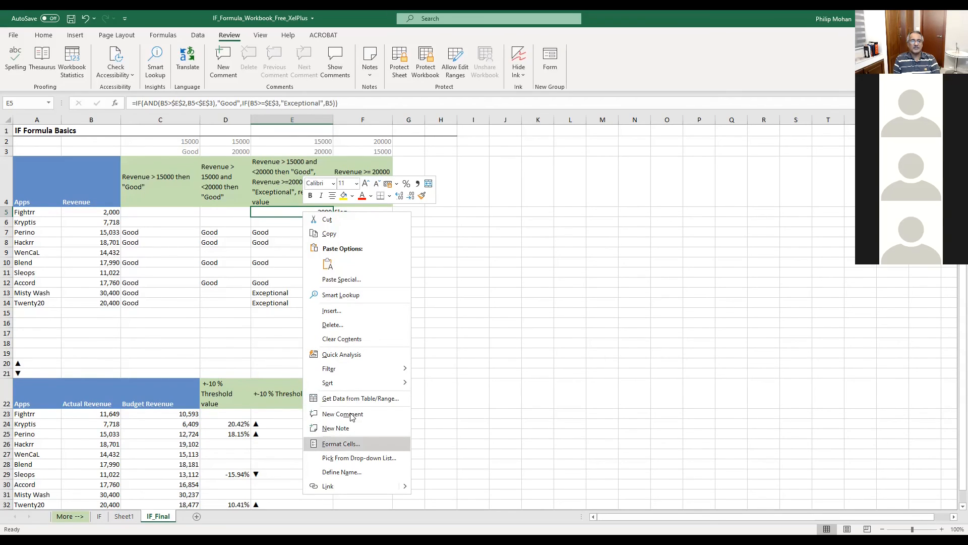
pyautogui.click(349, 443)
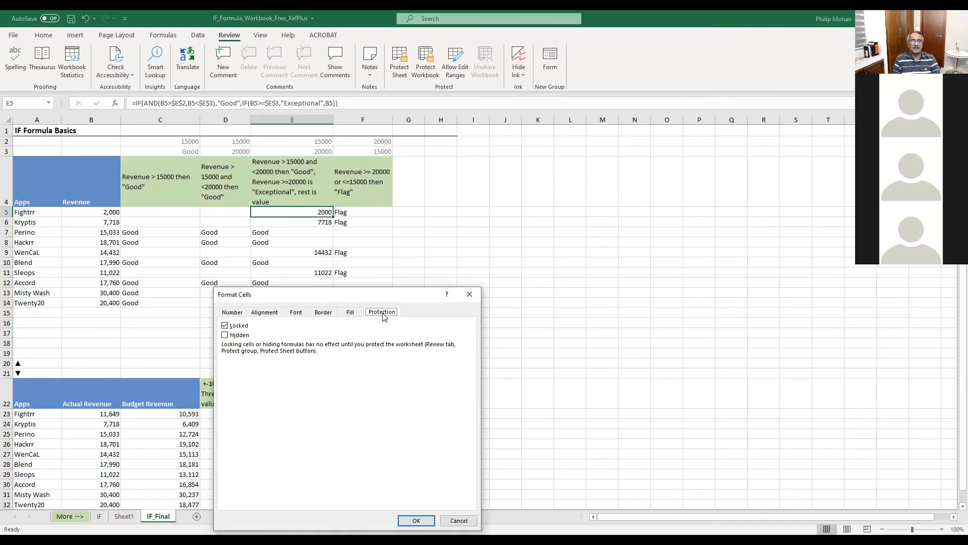
pyautogui.click(225, 335)
pyautogui.click(415, 521)
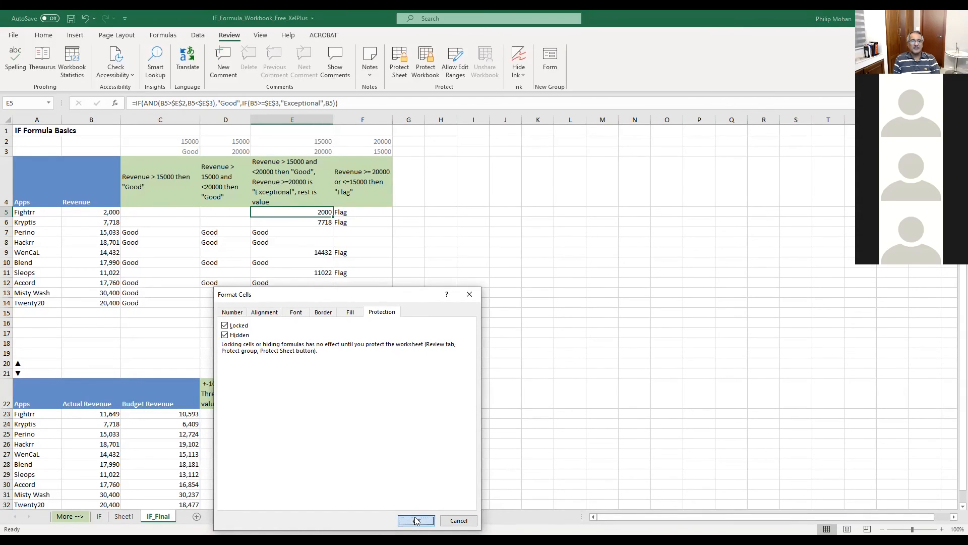
# - Turn on the Hidden protection setting for the formula cells C5:F14, keeping them Locked
pyautogui.click(505, 282)
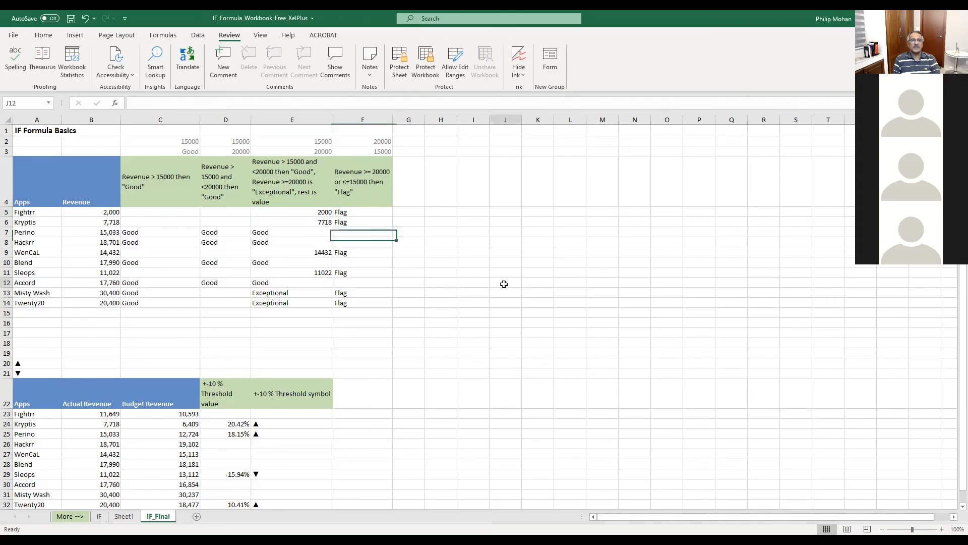
pyautogui.click(311, 210)
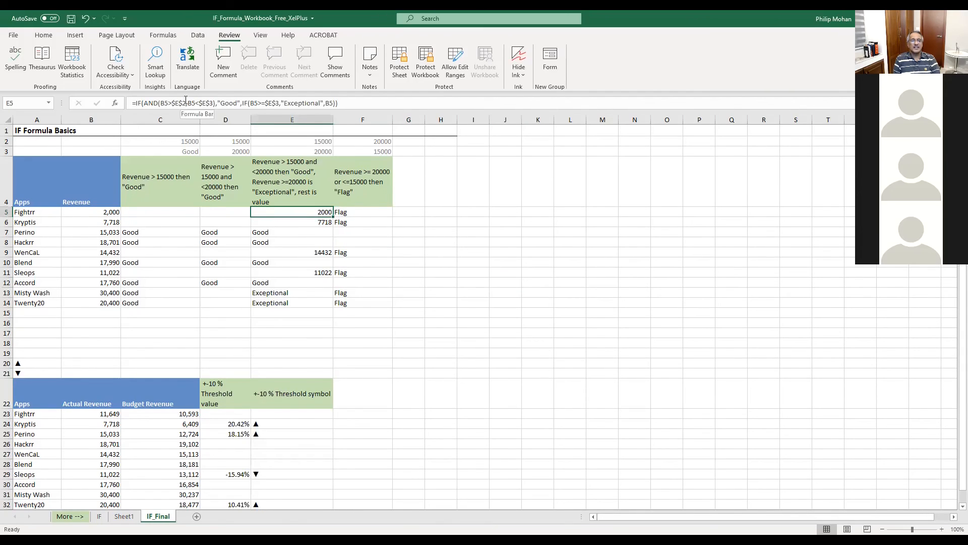
pyautogui.click(162, 212)
pyautogui.moveTo(258, 213); pyautogui.dragTo(390, 300)
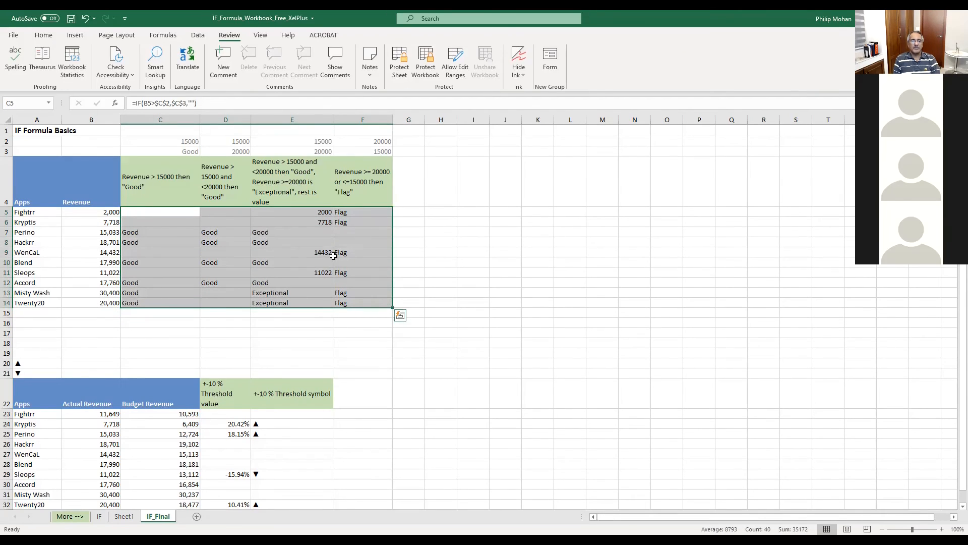
pyautogui.rightClick(388, 485)
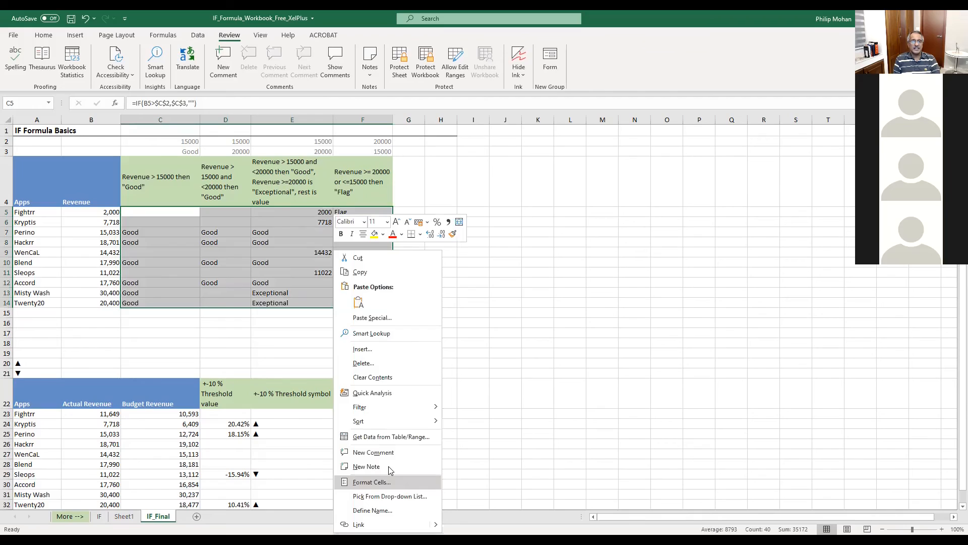
pyautogui.click(390, 472)
pyautogui.click(275, 339)
pyautogui.click(461, 520)
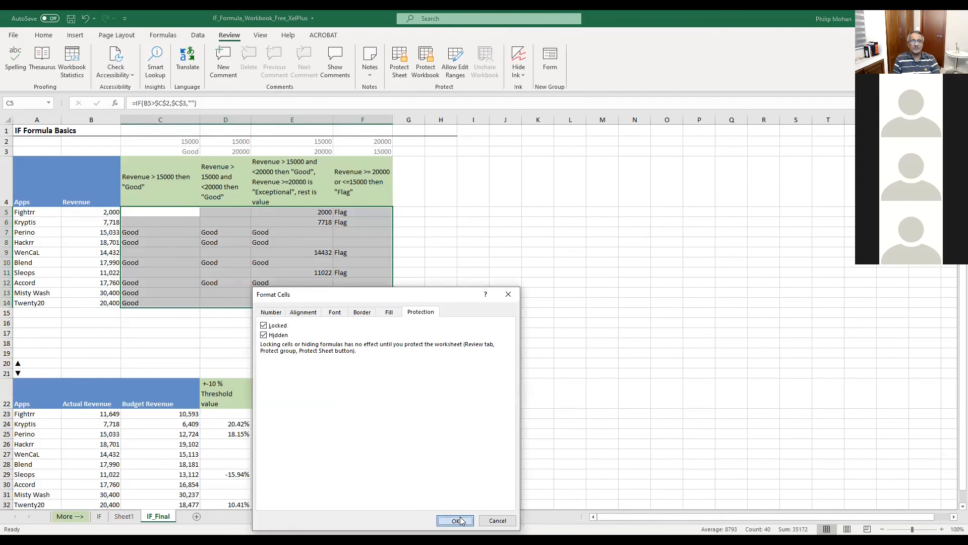
pyautogui.click(465, 352)
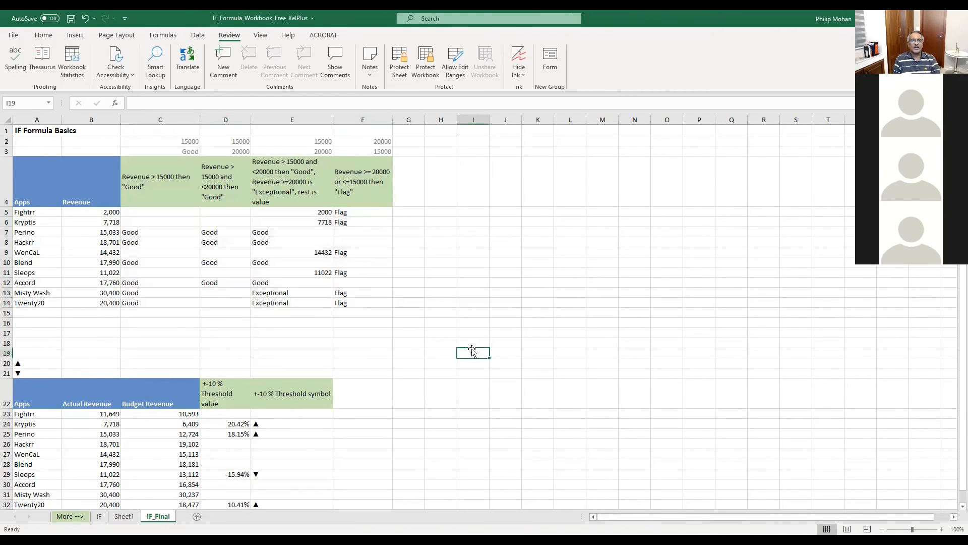
# - Protect the IF_Final sheet without a password and check whether the formulas in columns C to F can be viewed
pyautogui.click(401, 71)
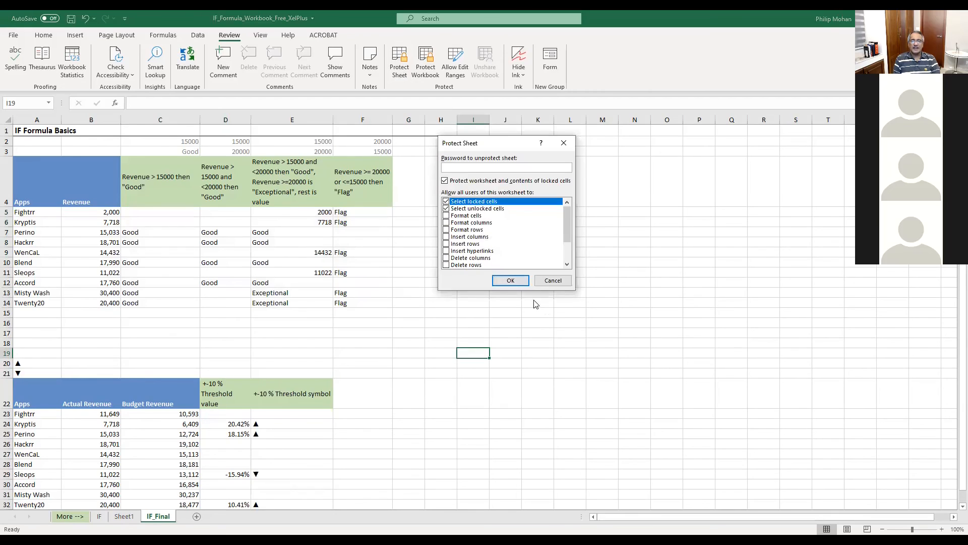
pyautogui.click(511, 281)
pyautogui.click(162, 233)
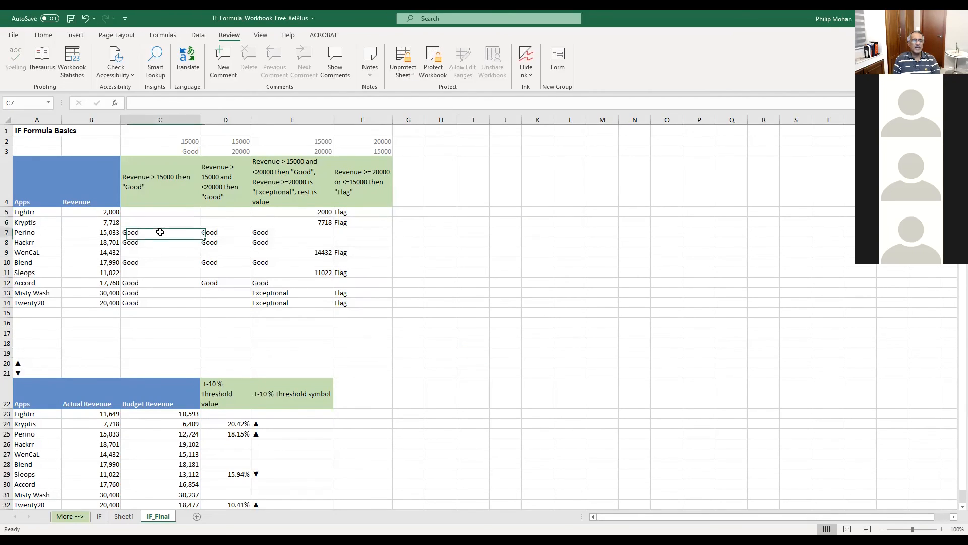
pyautogui.click(216, 243)
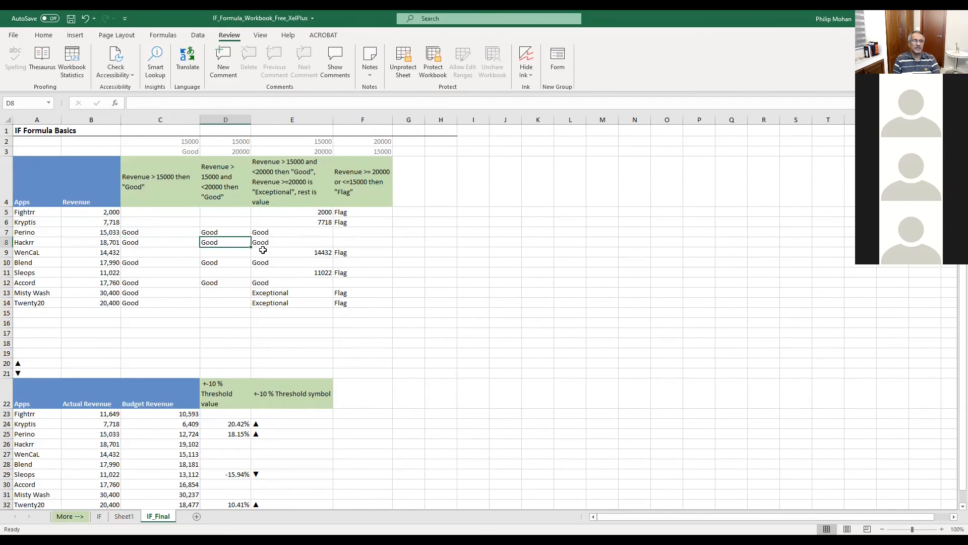
pyautogui.click(280, 244)
pyautogui.click(338, 252)
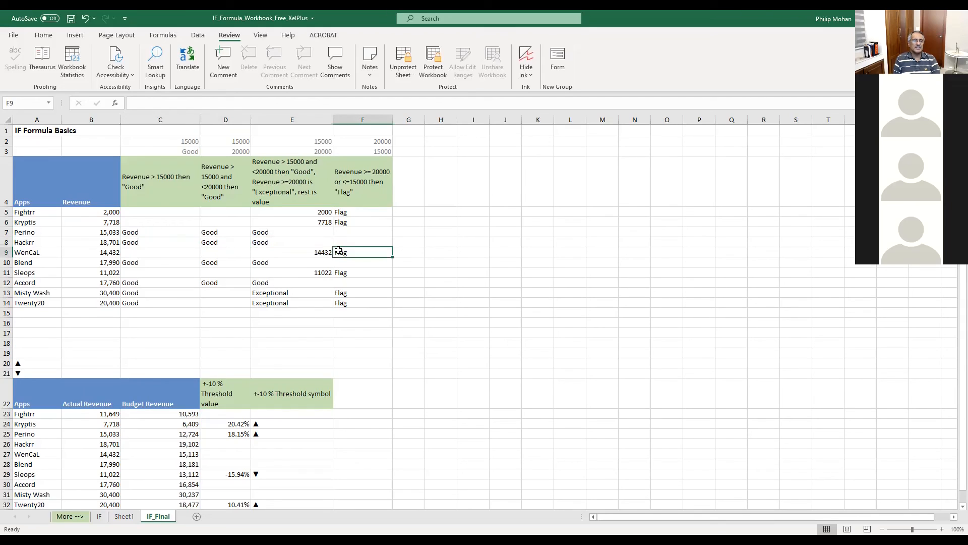
pyautogui.click(334, 214)
pyautogui.click(298, 213)
pyautogui.click(227, 214)
pyautogui.click(181, 212)
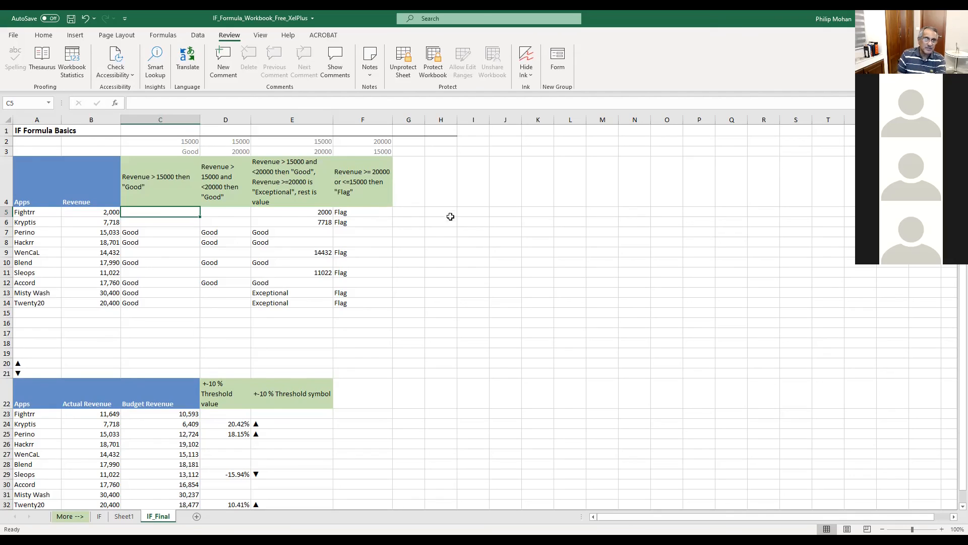
# - Remove the sheet protection, then protect the sheet again without a password, allowing users to select unlocked cells only
pyautogui.click(408, 75)
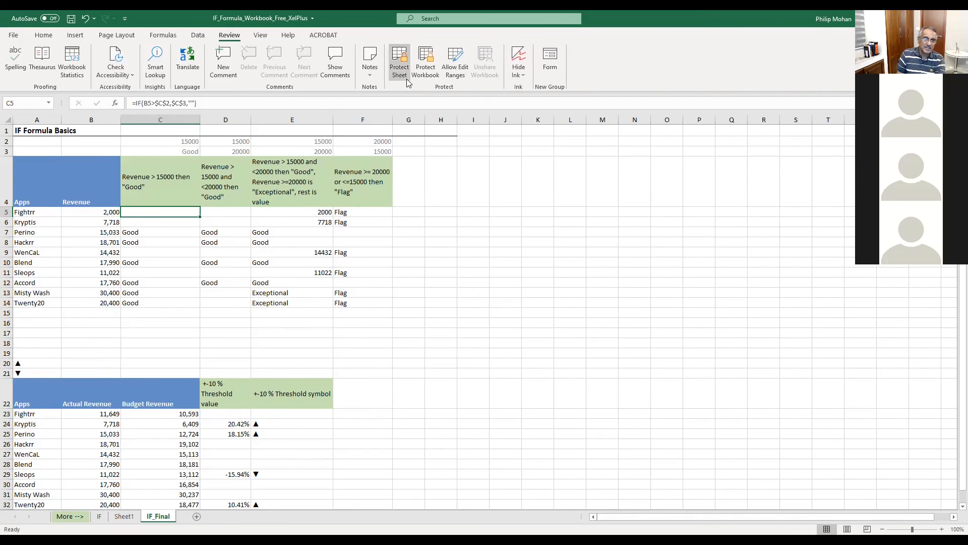
pyautogui.click(407, 75)
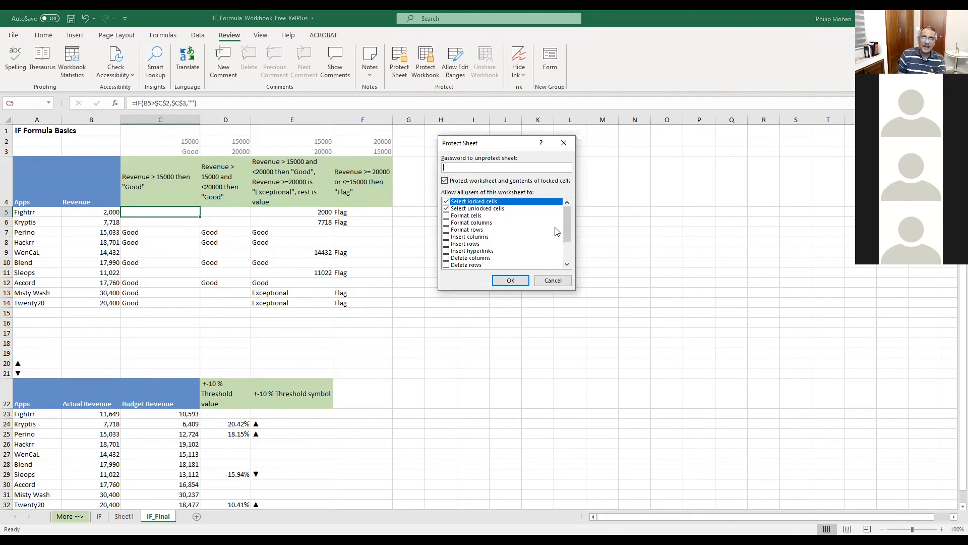
pyautogui.scroll(-2, 569, 232)
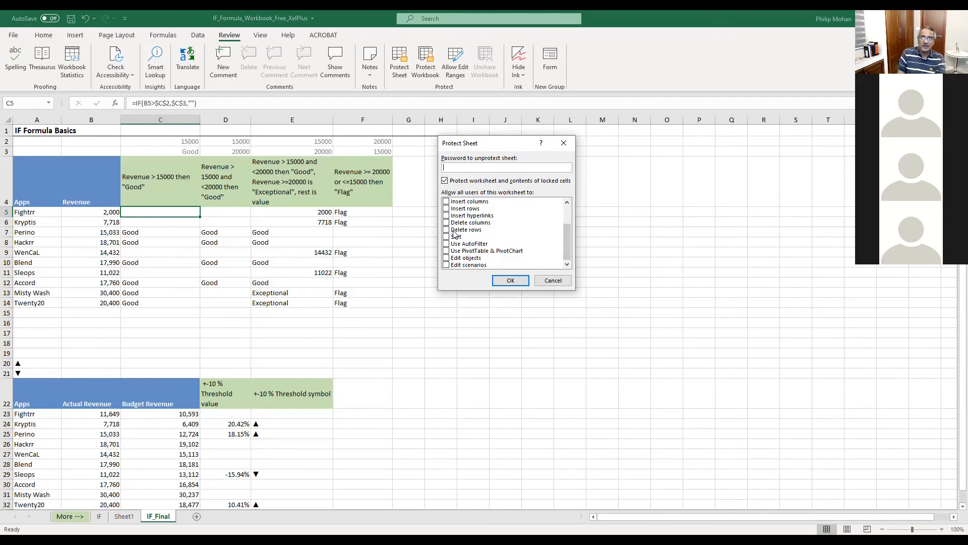
pyautogui.click(567, 220)
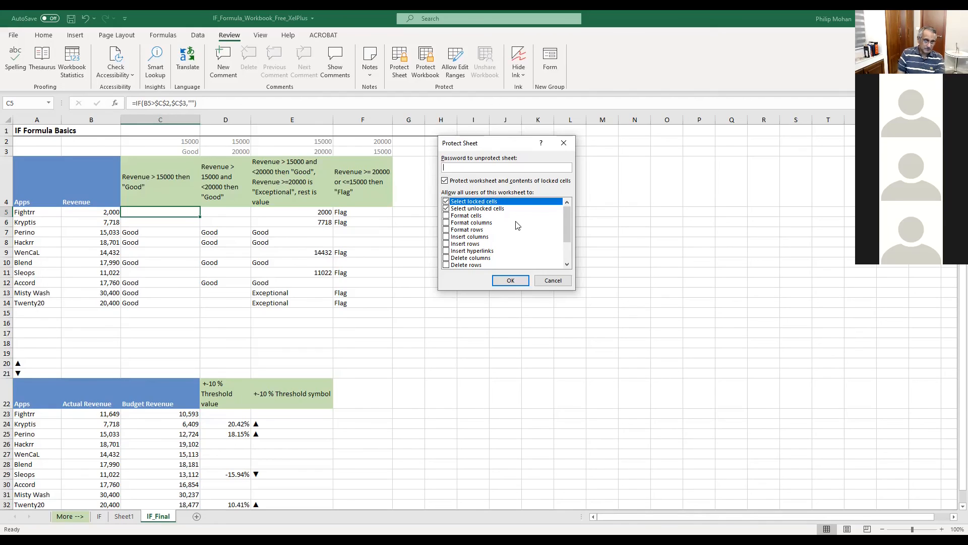
pyautogui.click(446, 201)
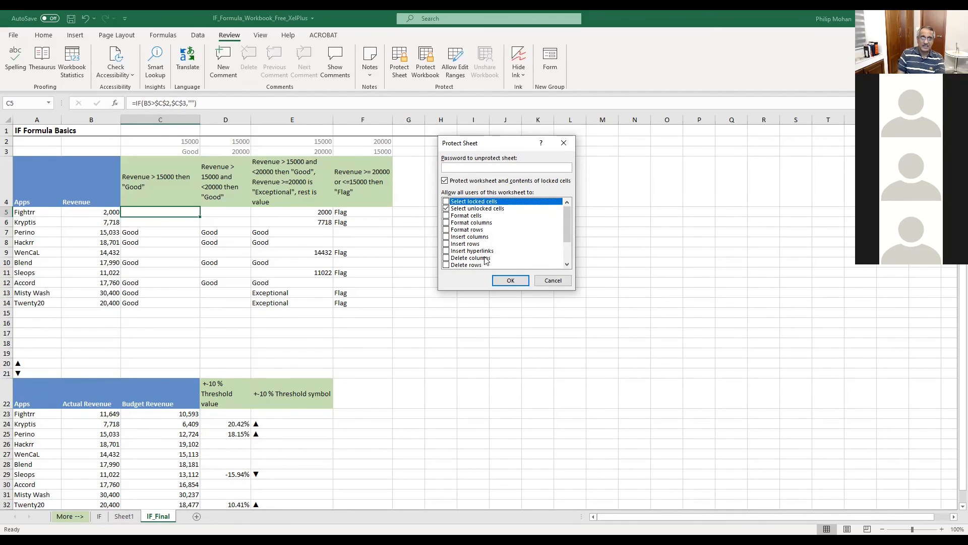
pyautogui.click(509, 280)
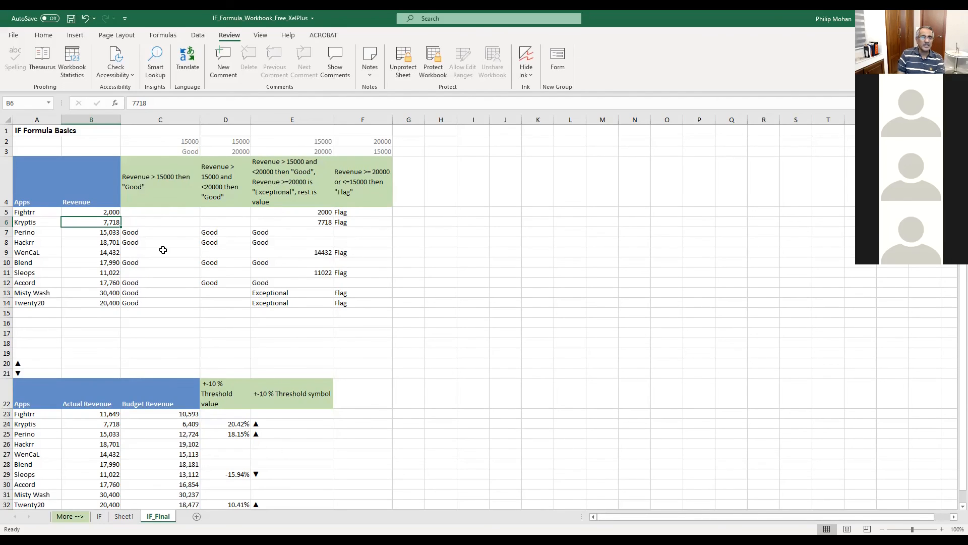
# - Check cell selection on the protected sheet by moving through the revenue inputs in B5:B14
pyautogui.click(103, 245)
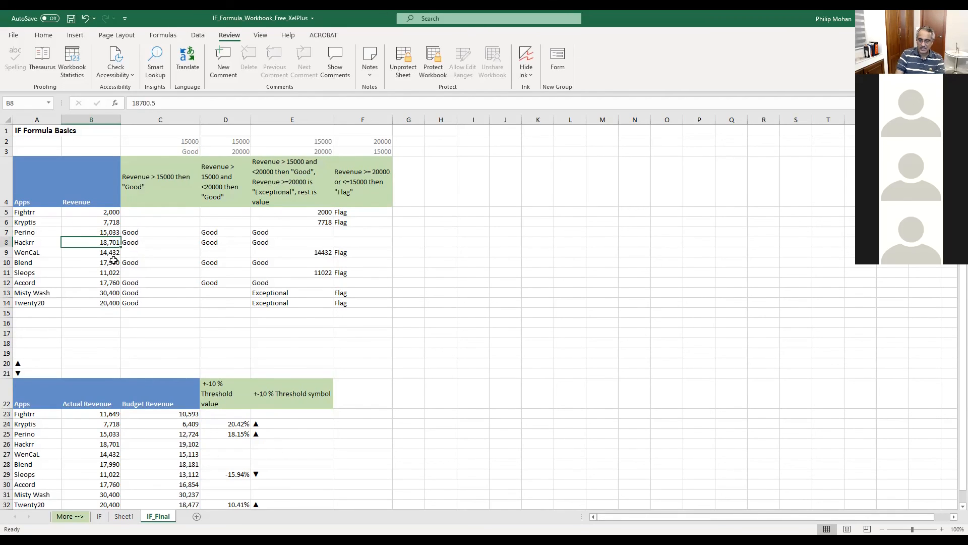
pyautogui.press('Down')
pyautogui.press('Down')
pyautogui.press('Down')
pyautogui.press('Down')
pyautogui.press('Down')
pyautogui.press('Down')
pyautogui.press('Down')
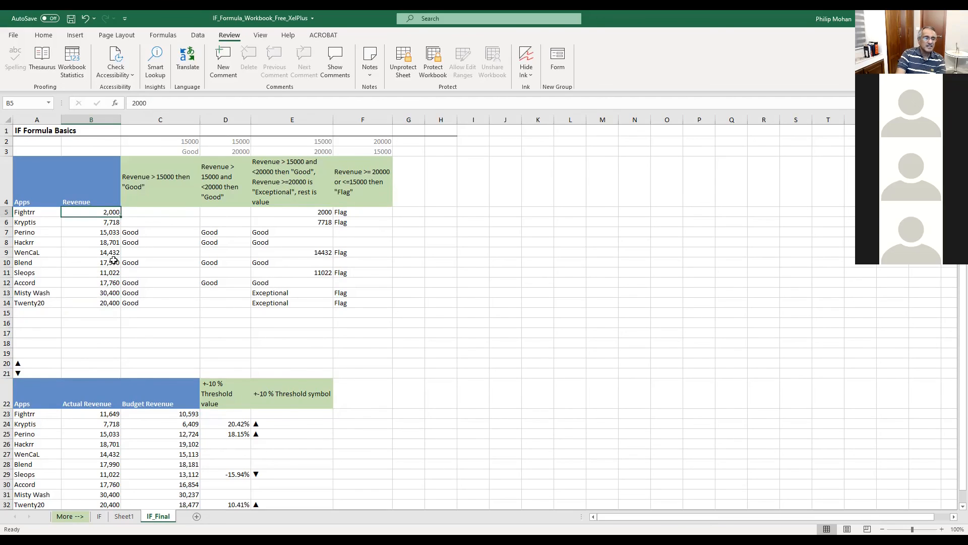
pyautogui.press('Up')
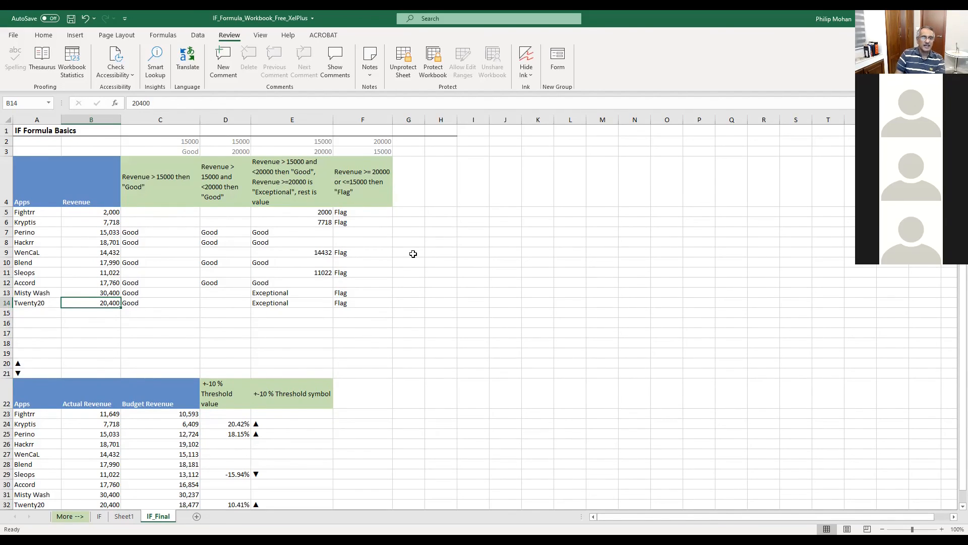
pyautogui.moveTo(108, 219); pyautogui.dragTo(114, 216)
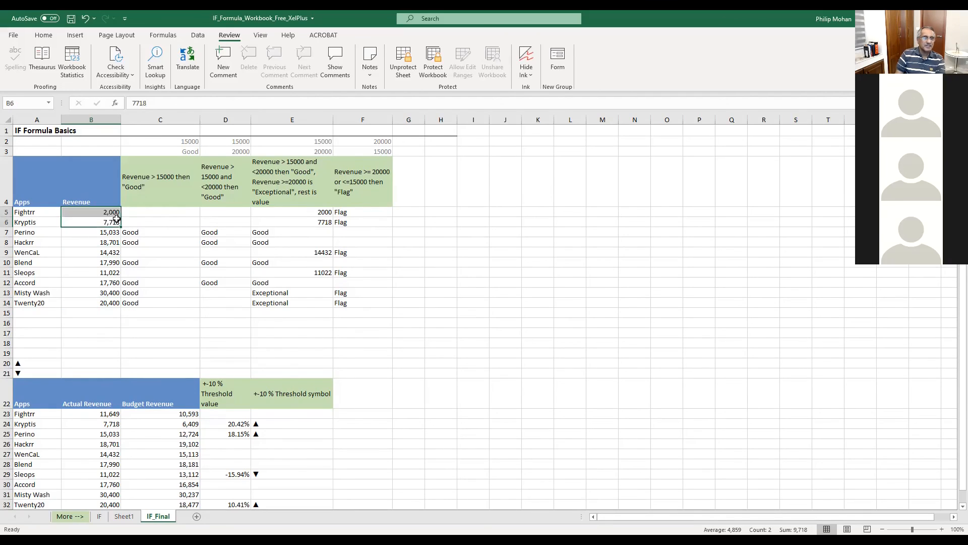
pyautogui.press('Down')
pyautogui.press('Down')
pyautogui.press('Down')
pyautogui.press('Down')
pyautogui.press('Down')
pyautogui.press('Down')
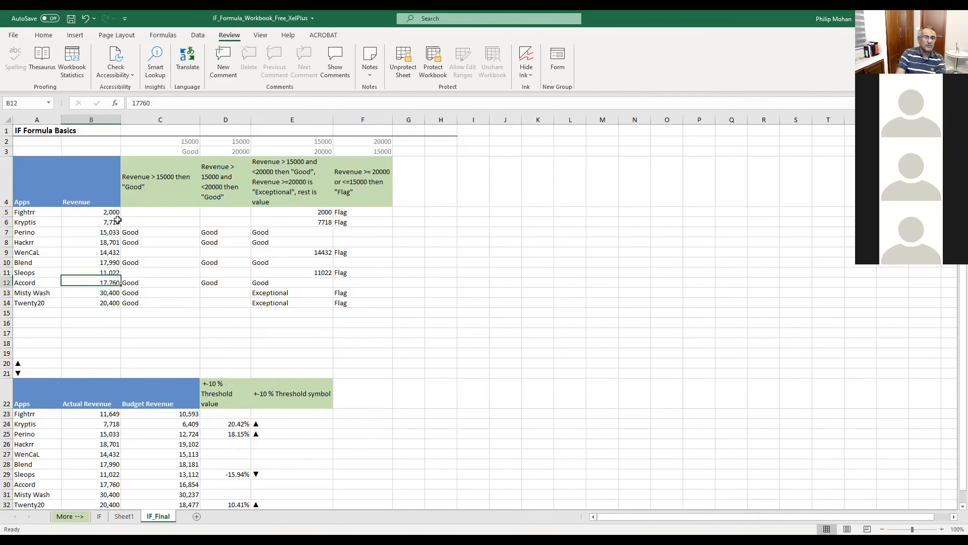
# - Remove the sheet protection and protect the sheet again without a password, allowing selection of both locked and unlocked cells
pyautogui.click(402, 76)
pyautogui.click(402, 76)
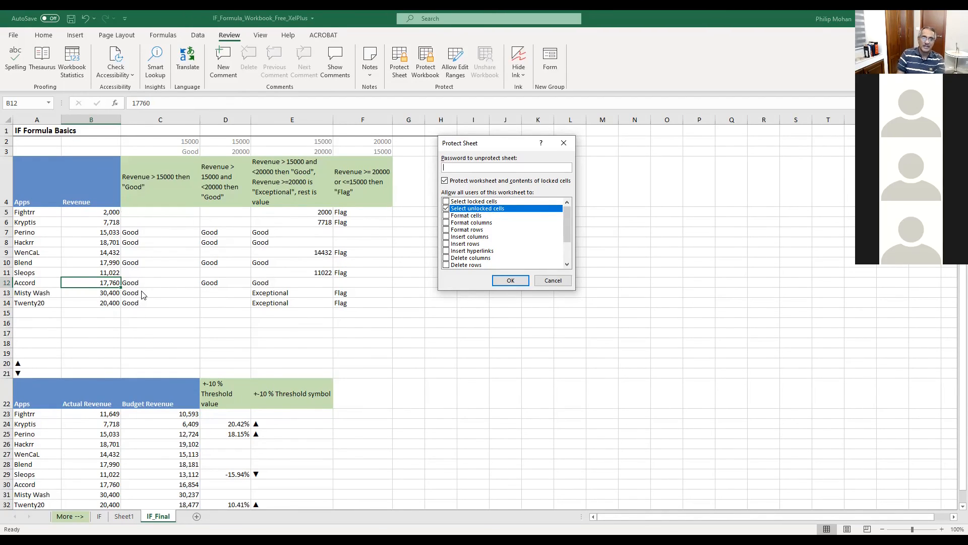
pyautogui.click(446, 201)
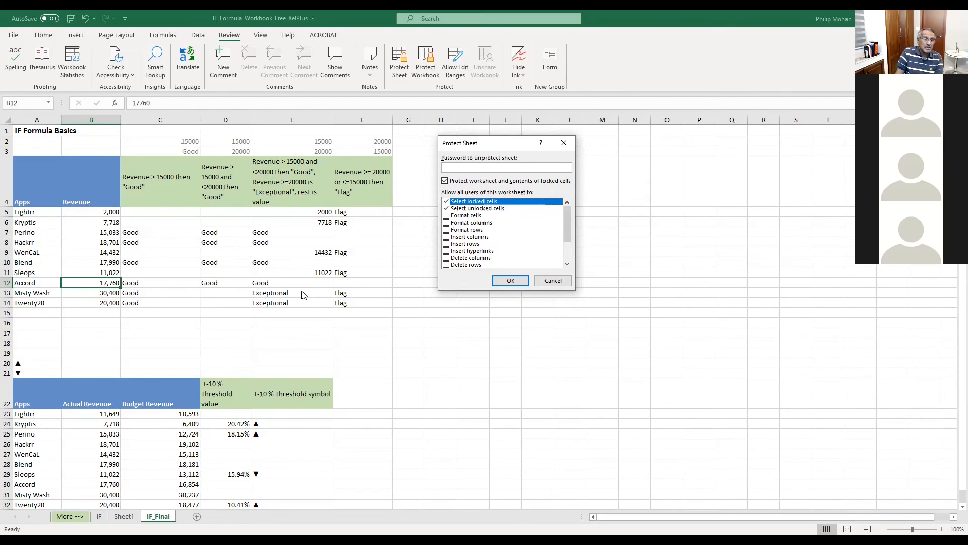
pyautogui.click(514, 282)
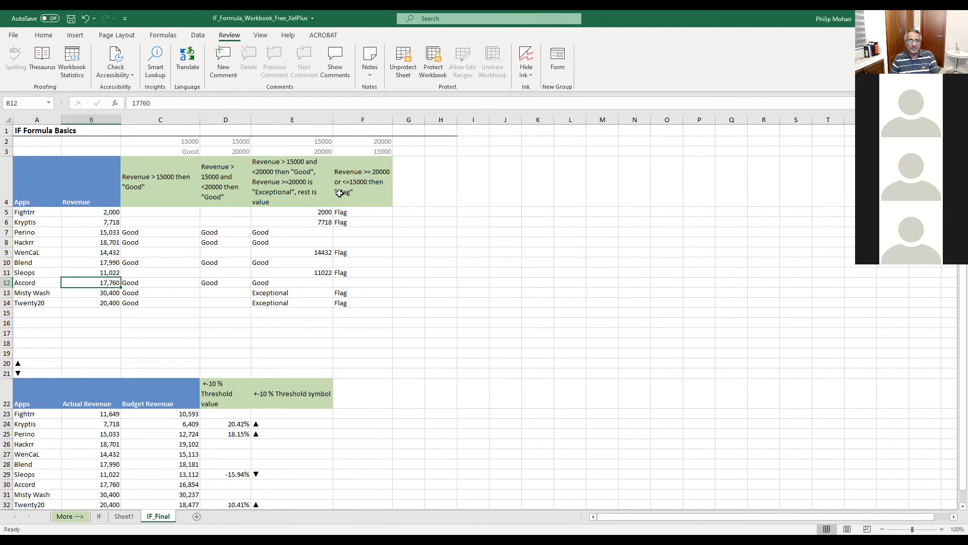
# - Delete Sheet1 from the workbook and confirm its permanent removal
pyautogui.rightClick(99, 517)
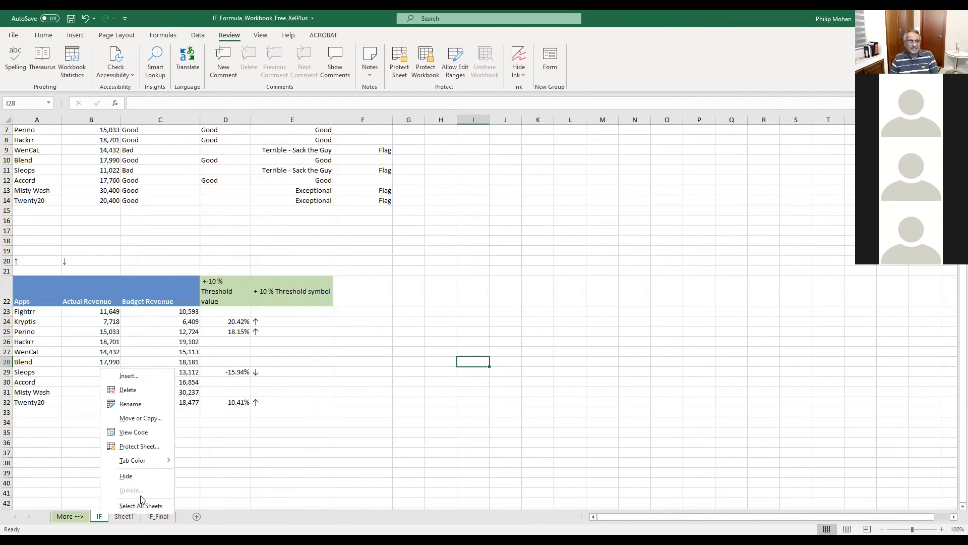
pyautogui.click(159, 517)
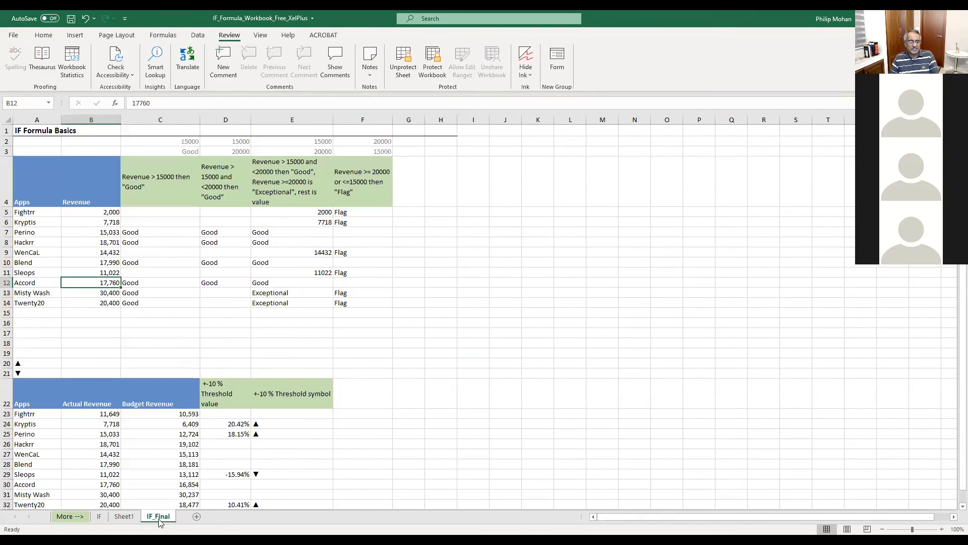
pyautogui.click(125, 517)
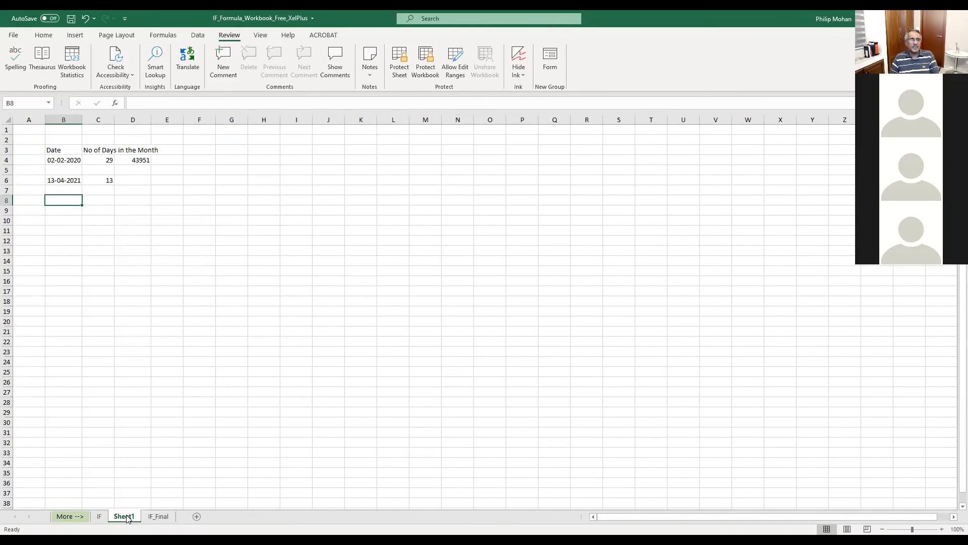
pyautogui.rightClick(127, 519)
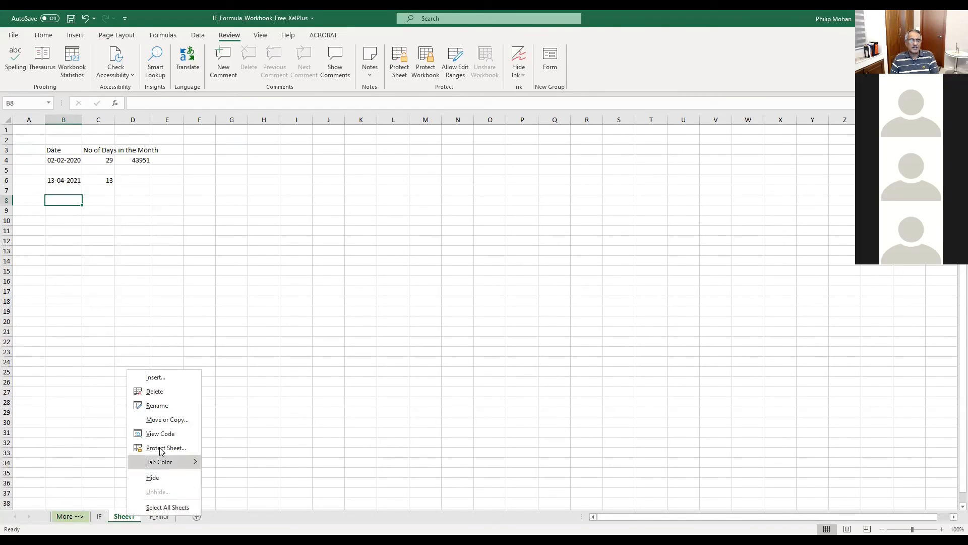
pyautogui.click(164, 397)
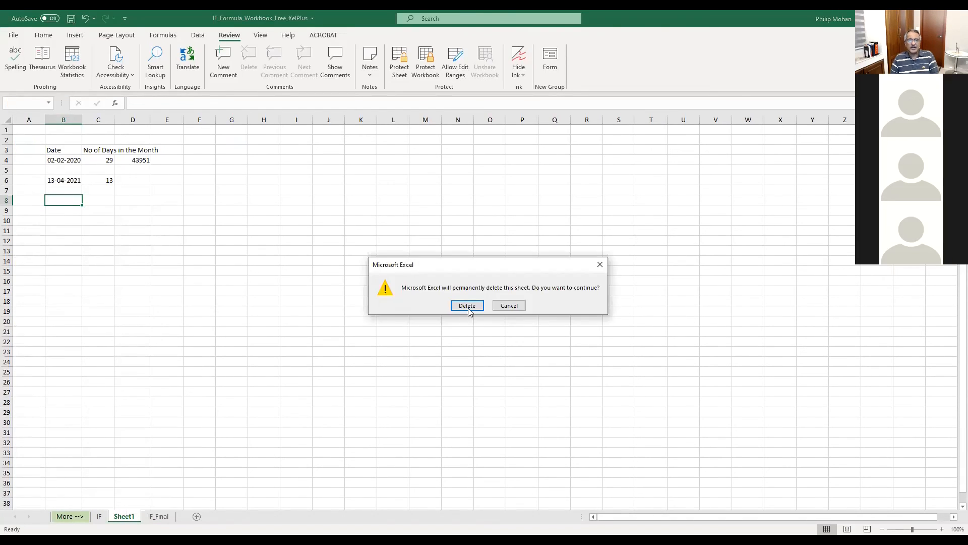
pyautogui.click(466, 306)
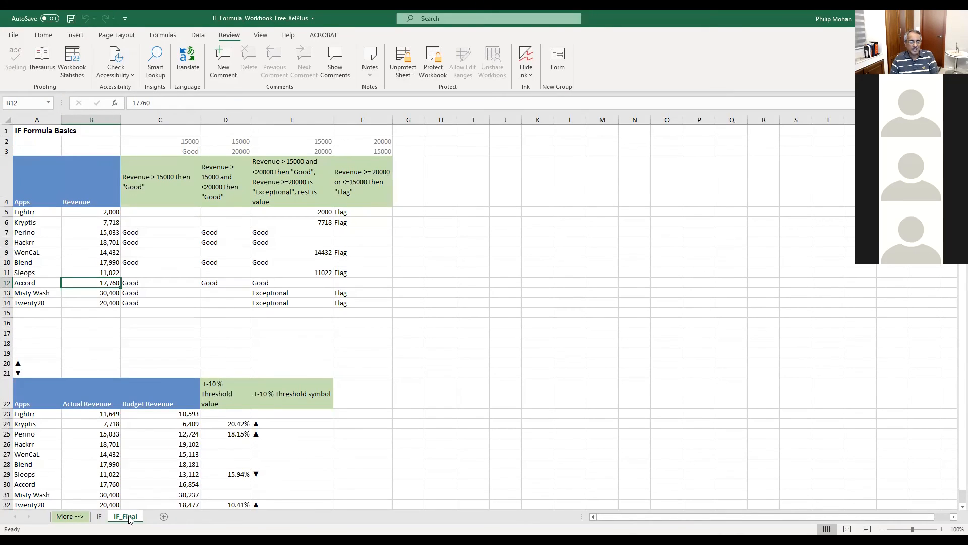
# - Inspect the threshold value formula in D24 on the IF_Final sheet
pyautogui.click(237, 423)
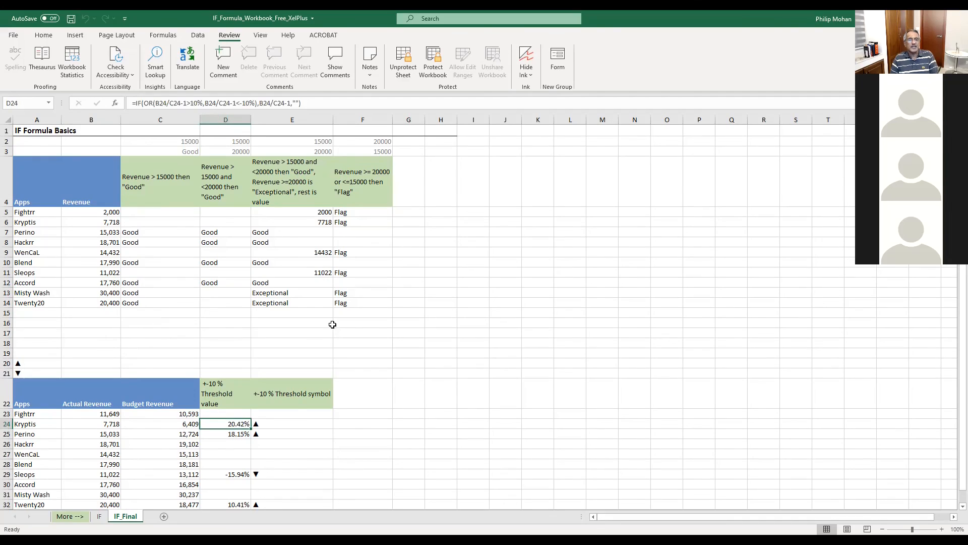
pyautogui.moveTo(493, 370); pyautogui.dragTo(493, 366)
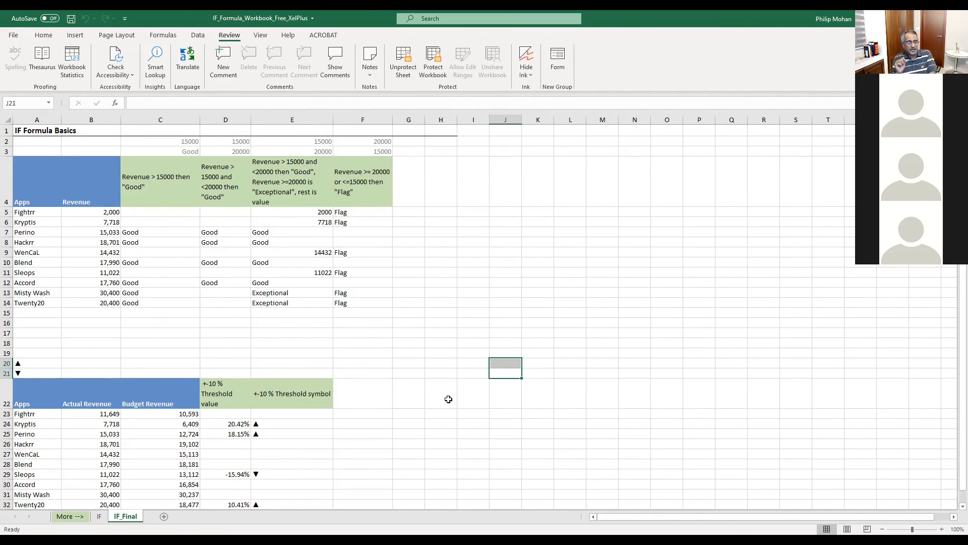
pyautogui.click(64, 516)
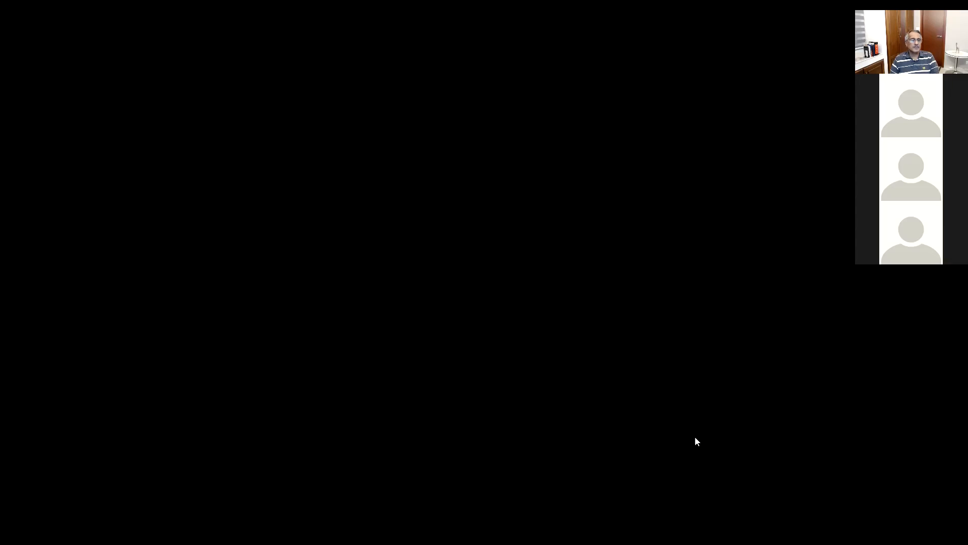
# - Switch to File Explorer and open the PDF "The syntax of the IF Function" from the Session 6 folder
pyautogui.scroll(-2, 182, 324)
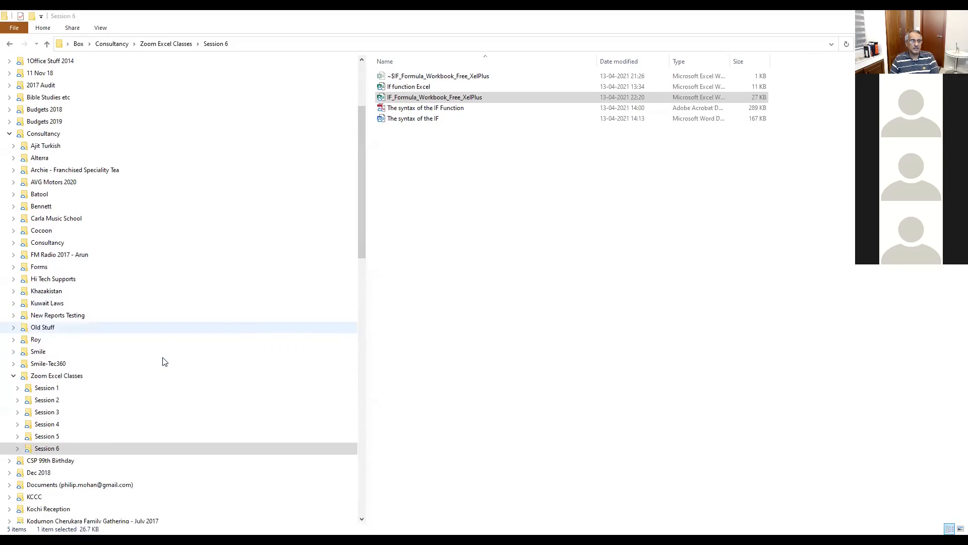
pyautogui.click(55, 450)
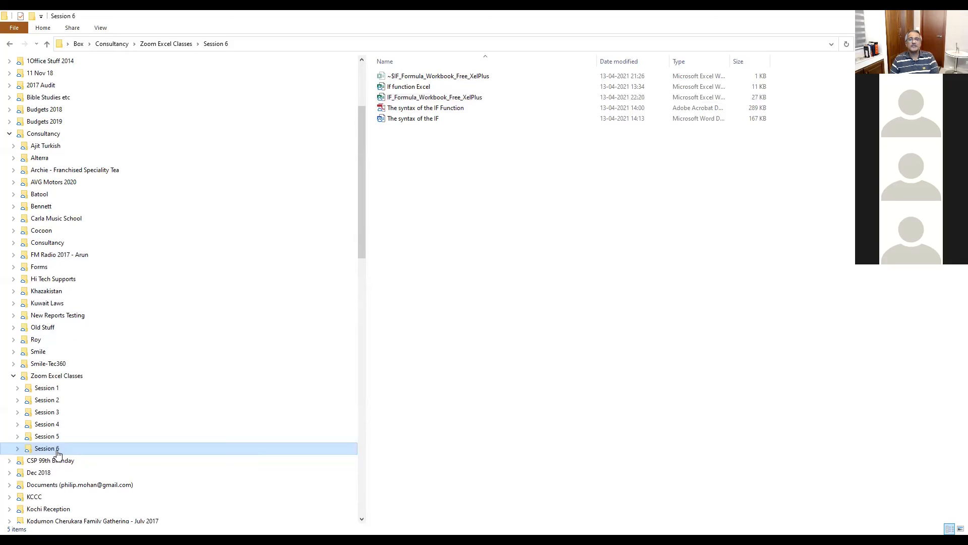
pyautogui.click(404, 109)
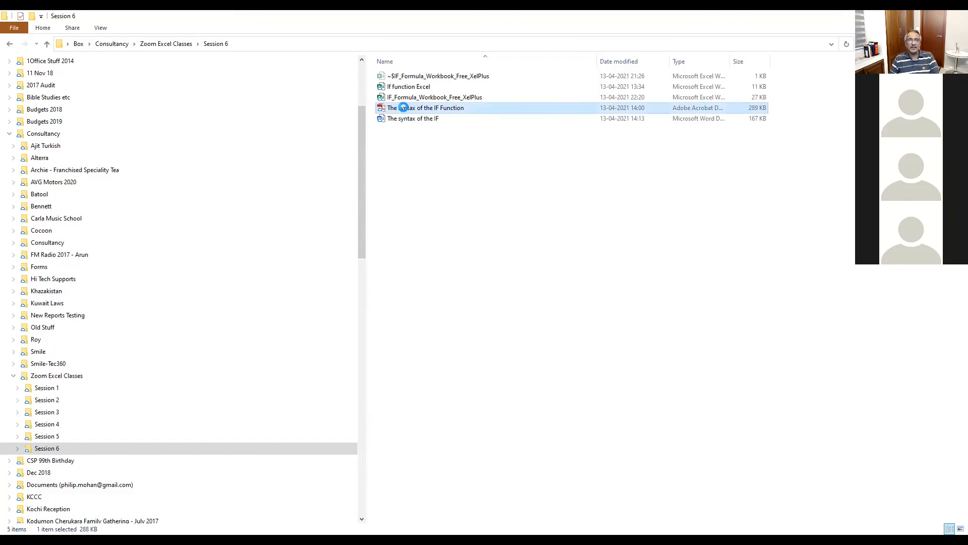
pyautogui.doubleClick(404, 107)
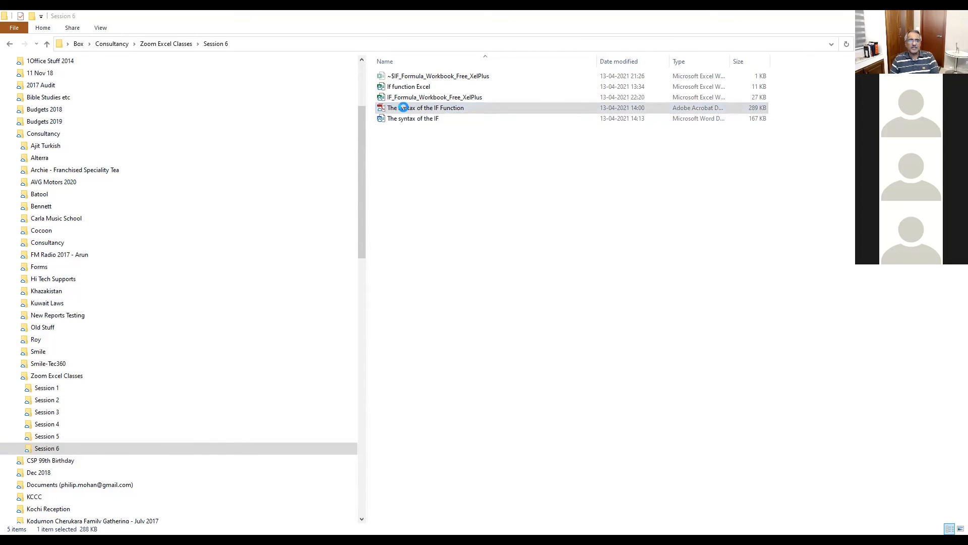